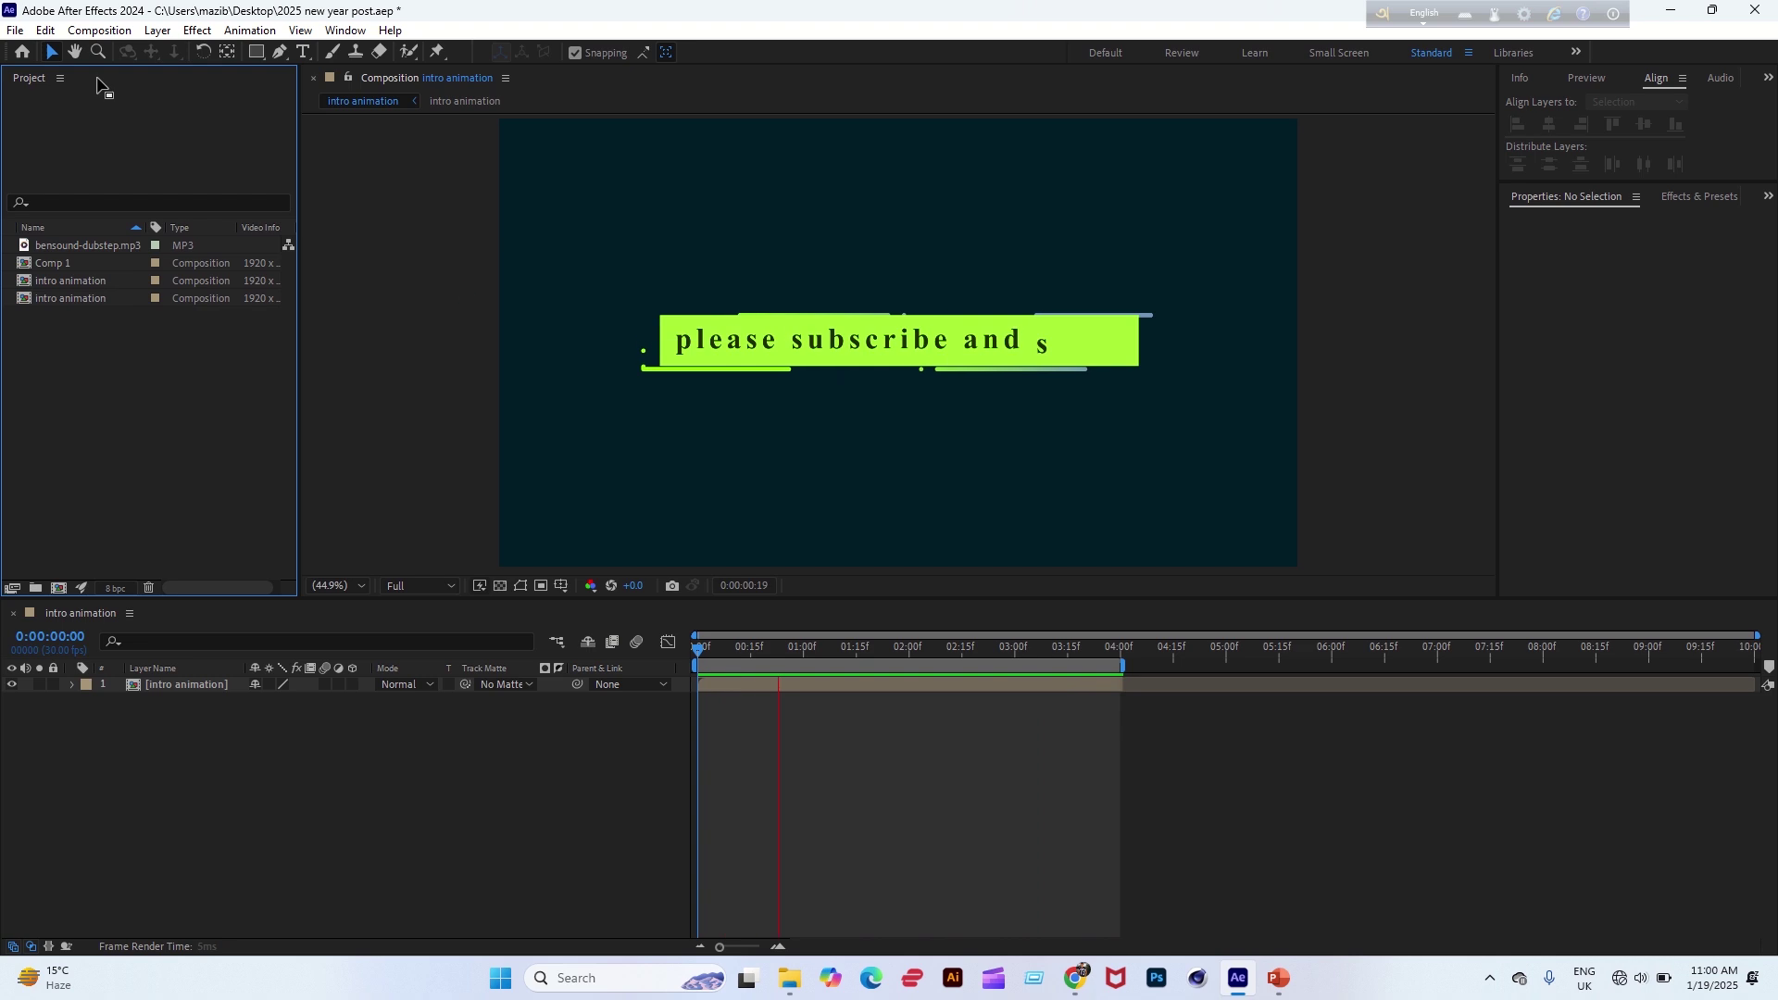
Create a composition with the Social Media Landscape HD preset (1920x1080, 30 fps), a 10-second duration and a Dark Royal Blue background.
click(109, 30)
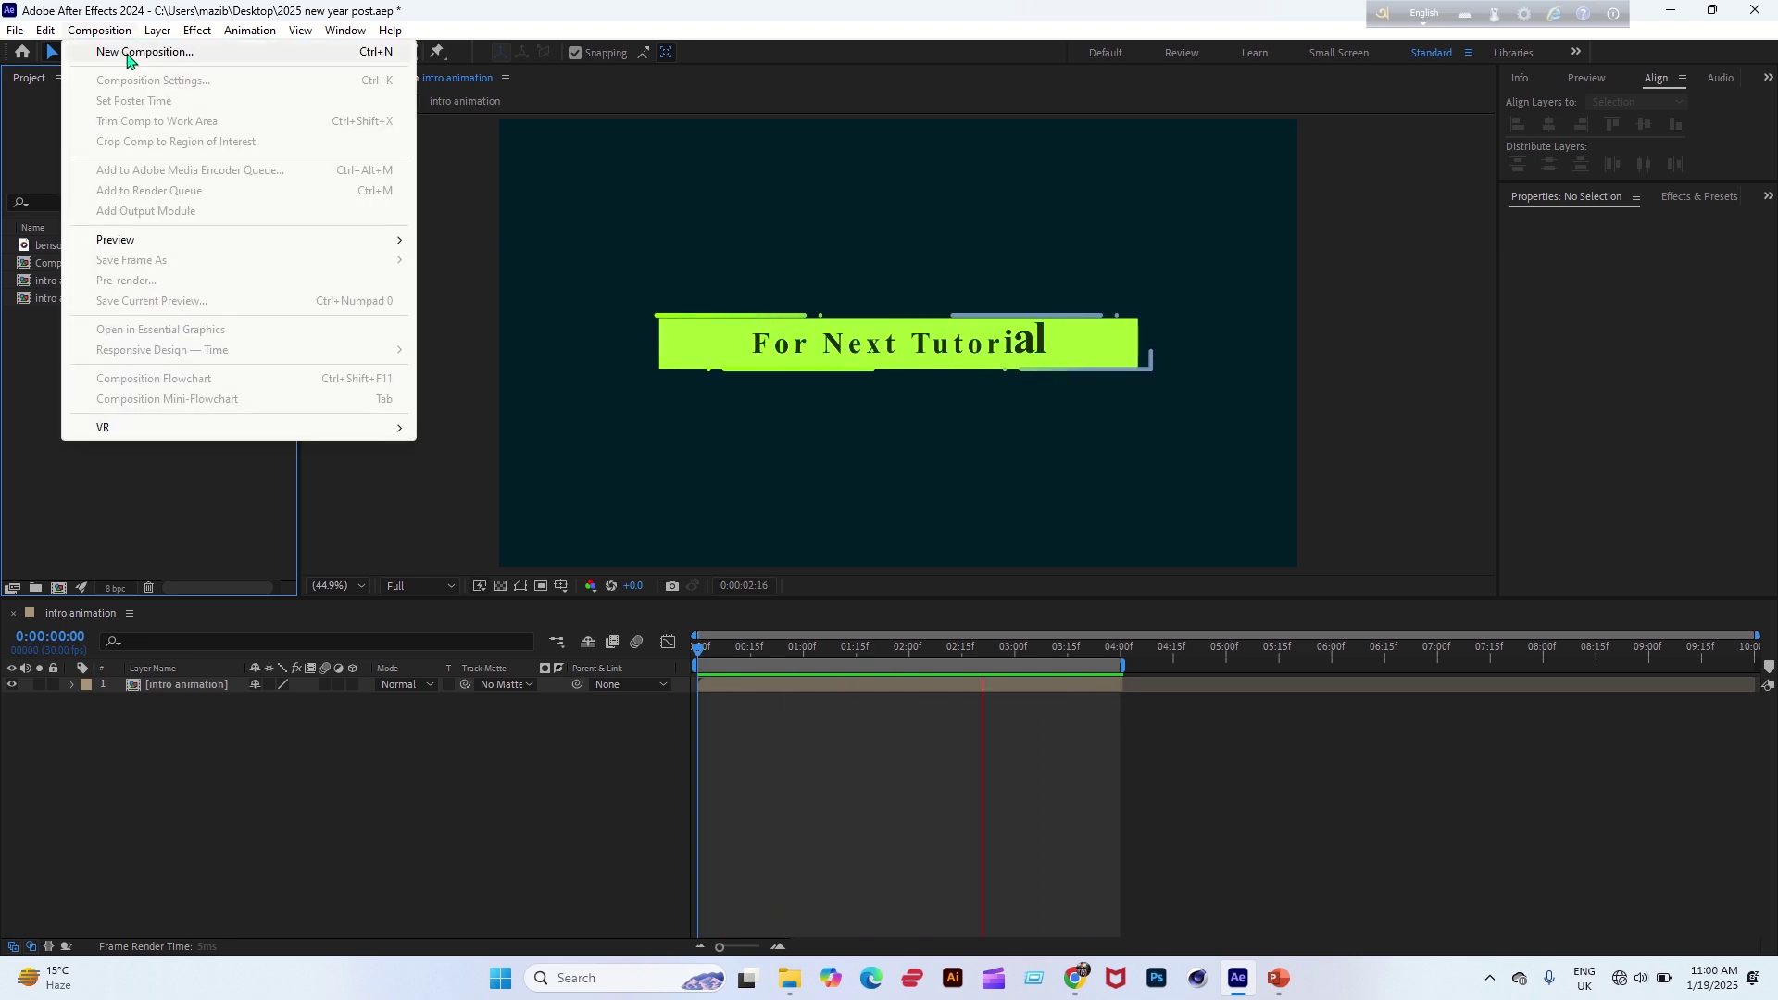
click(130, 52)
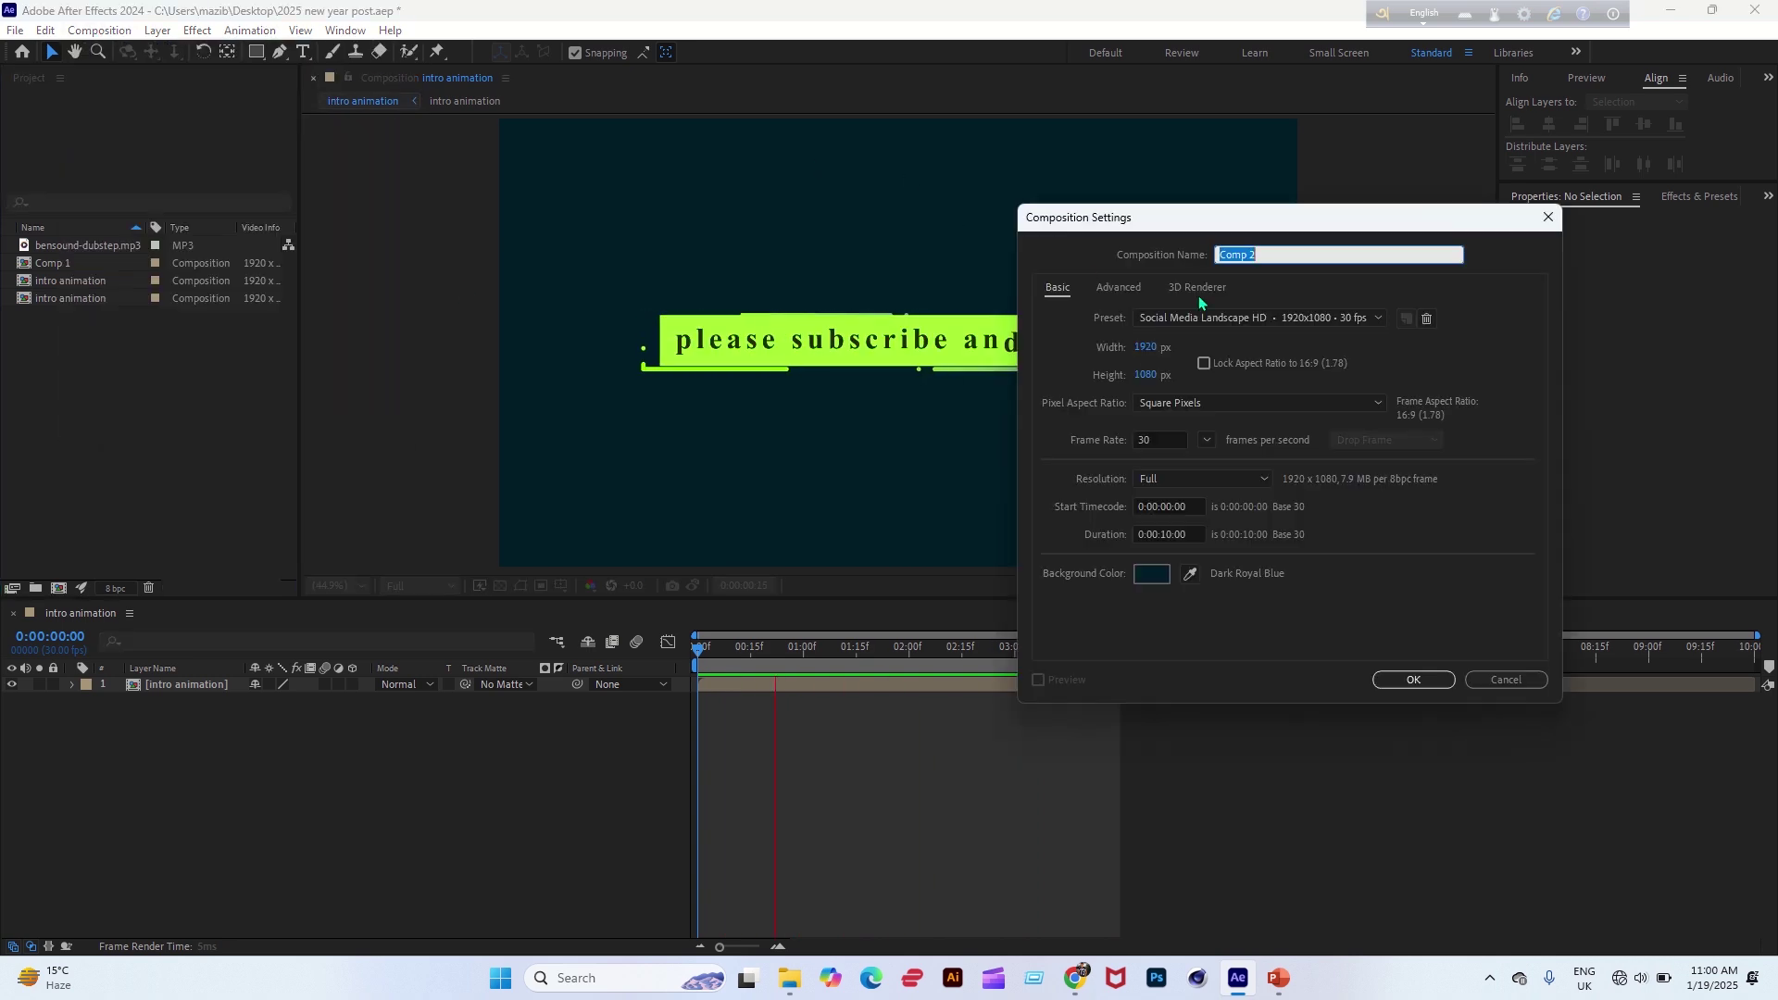
click(1295, 318)
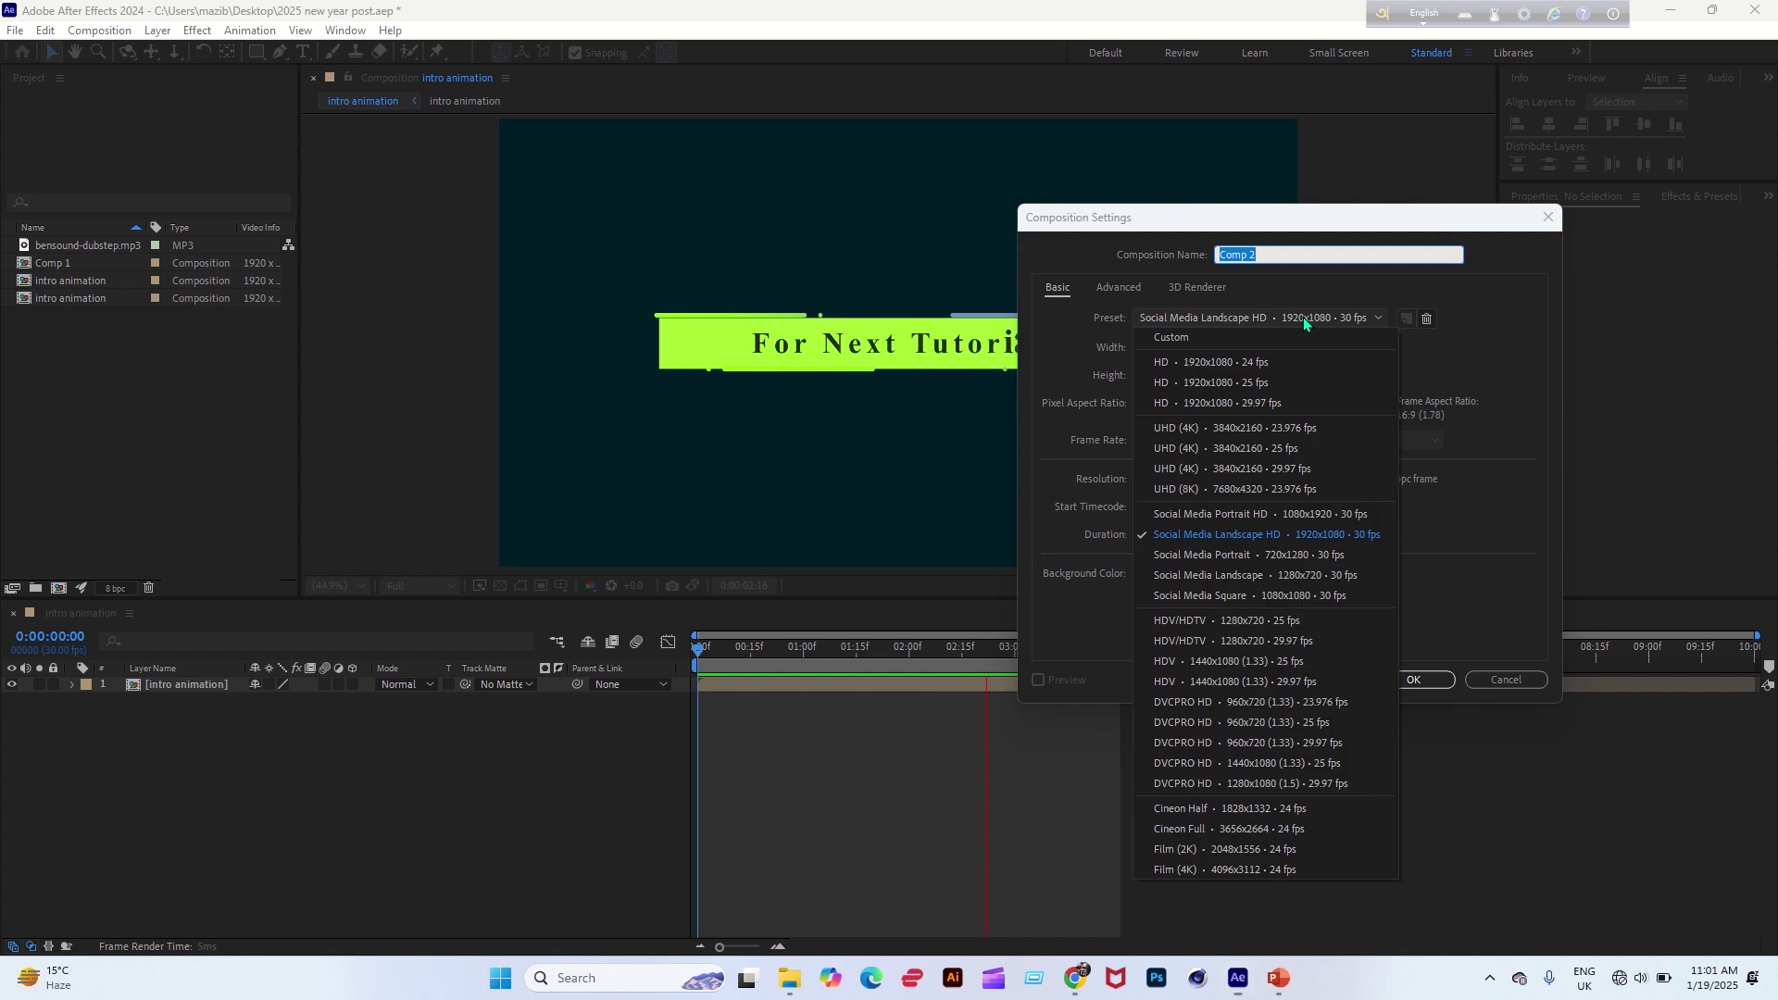
key(Escape)
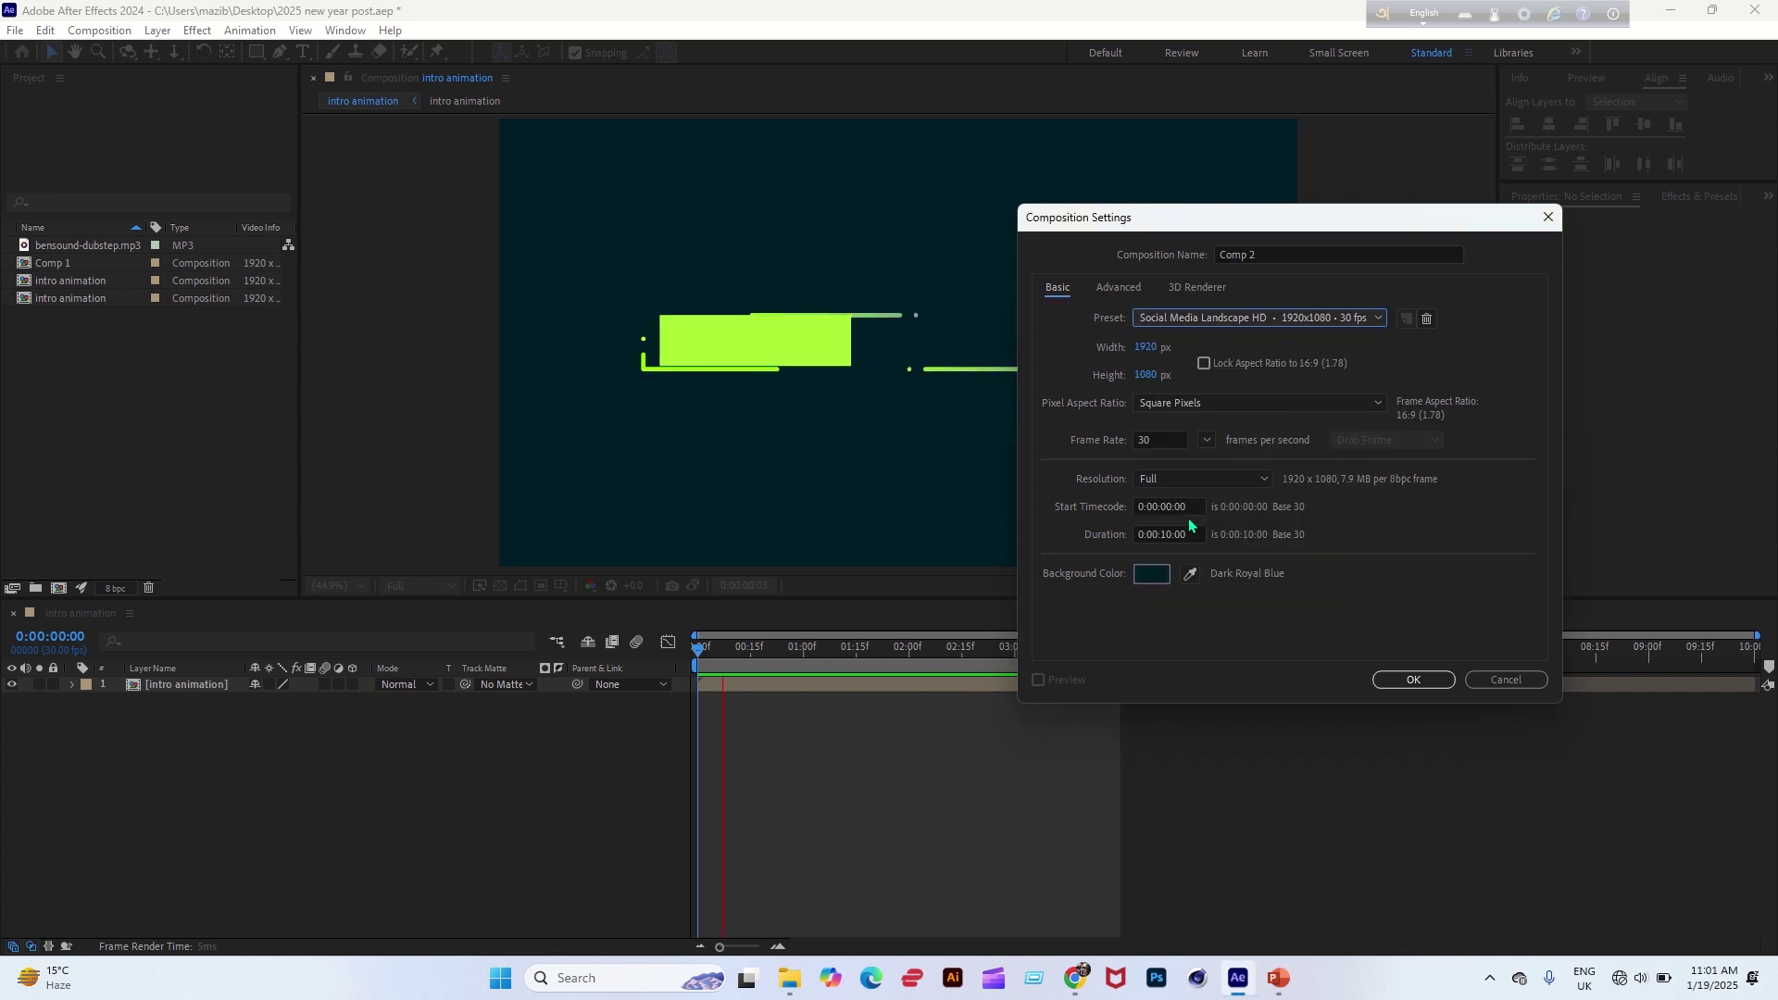
click(1162, 575)
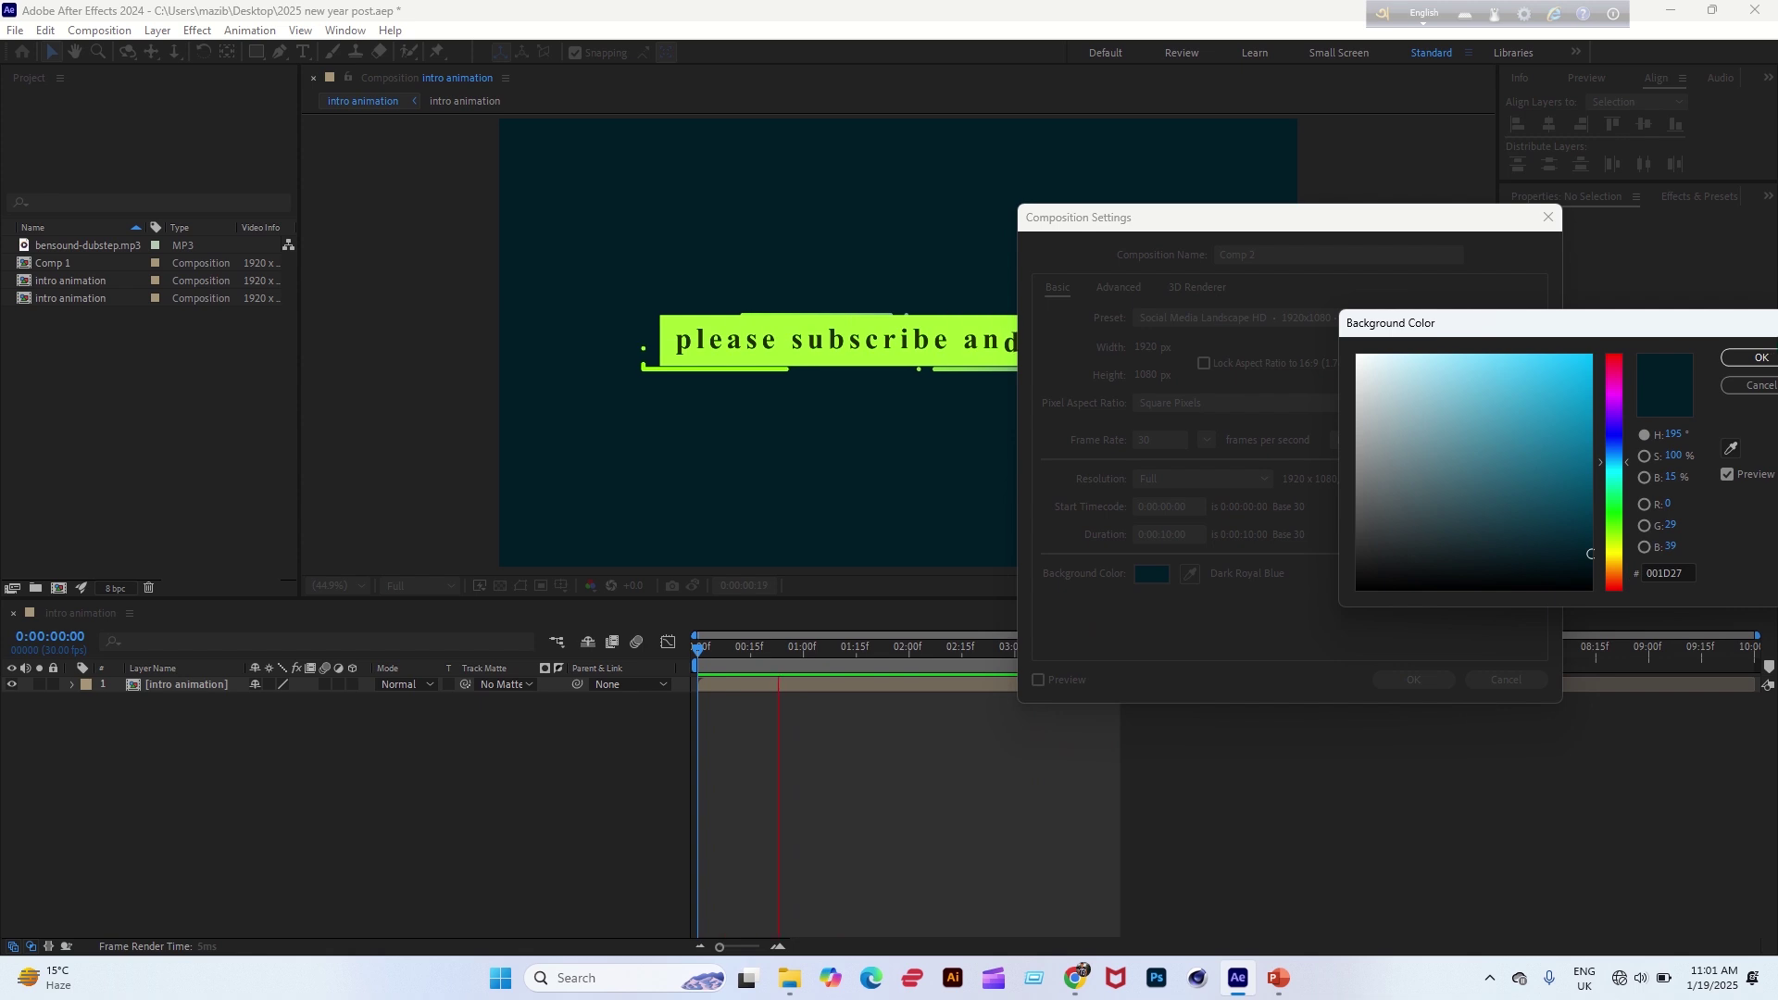
click(1753, 369)
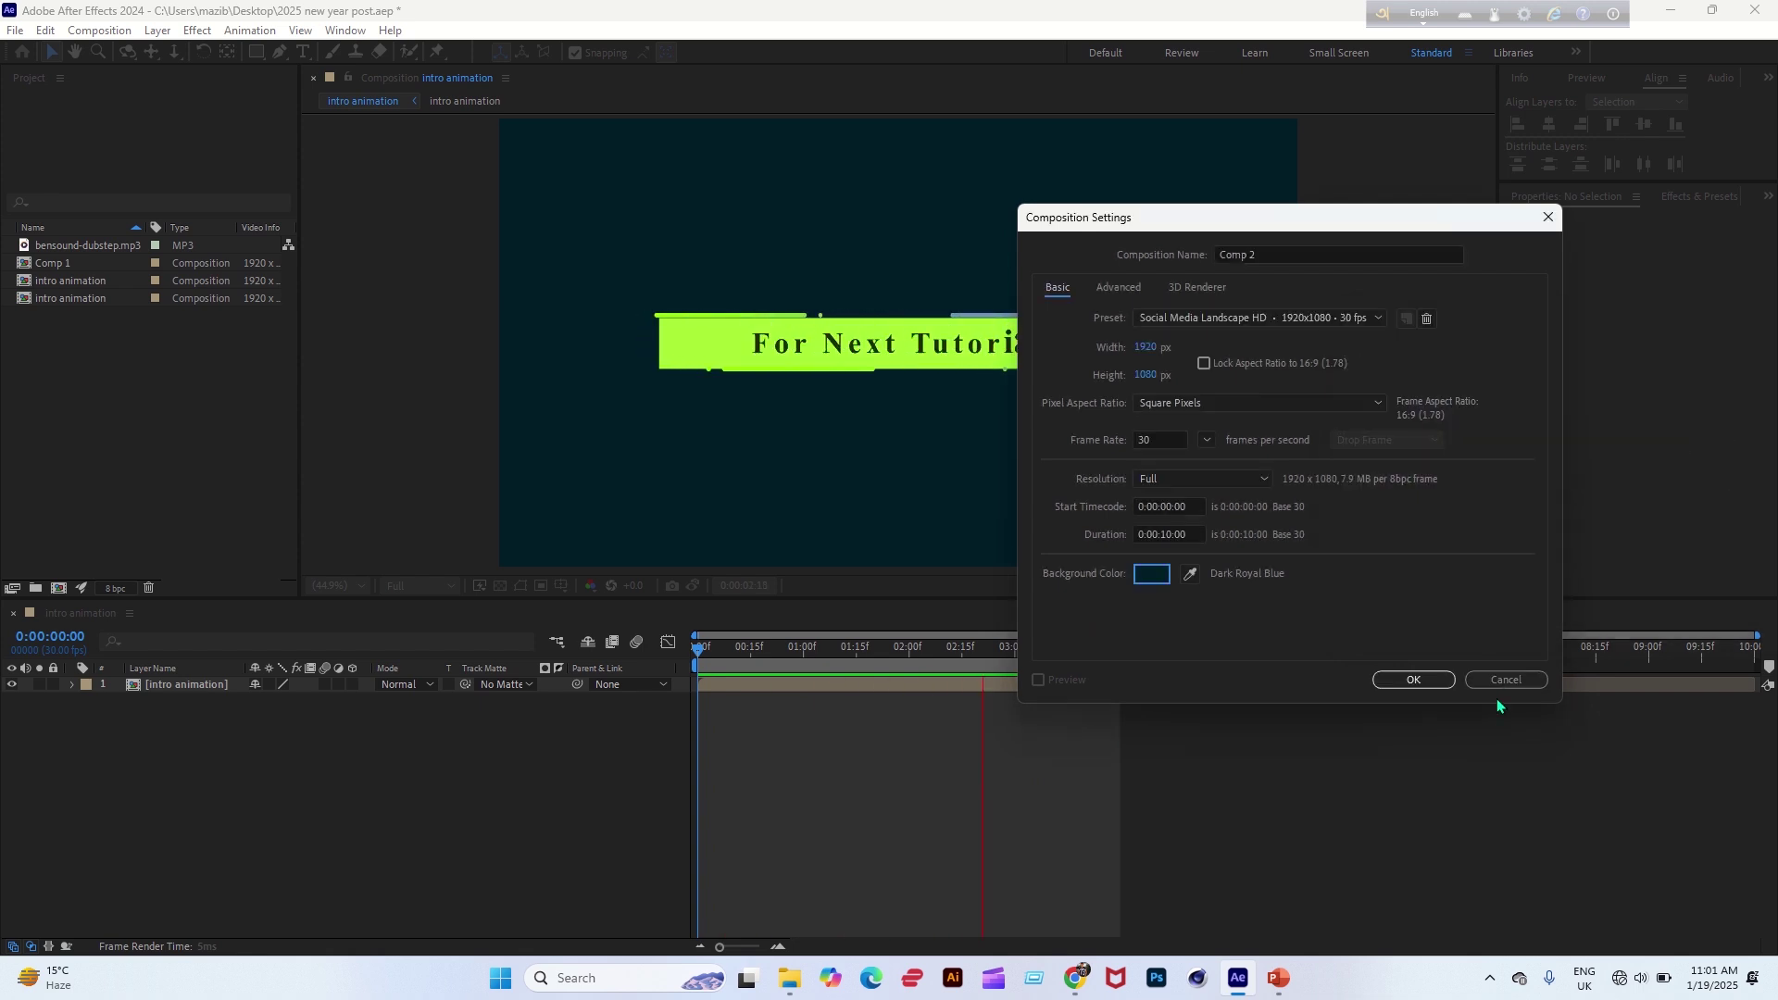
click(1414, 681)
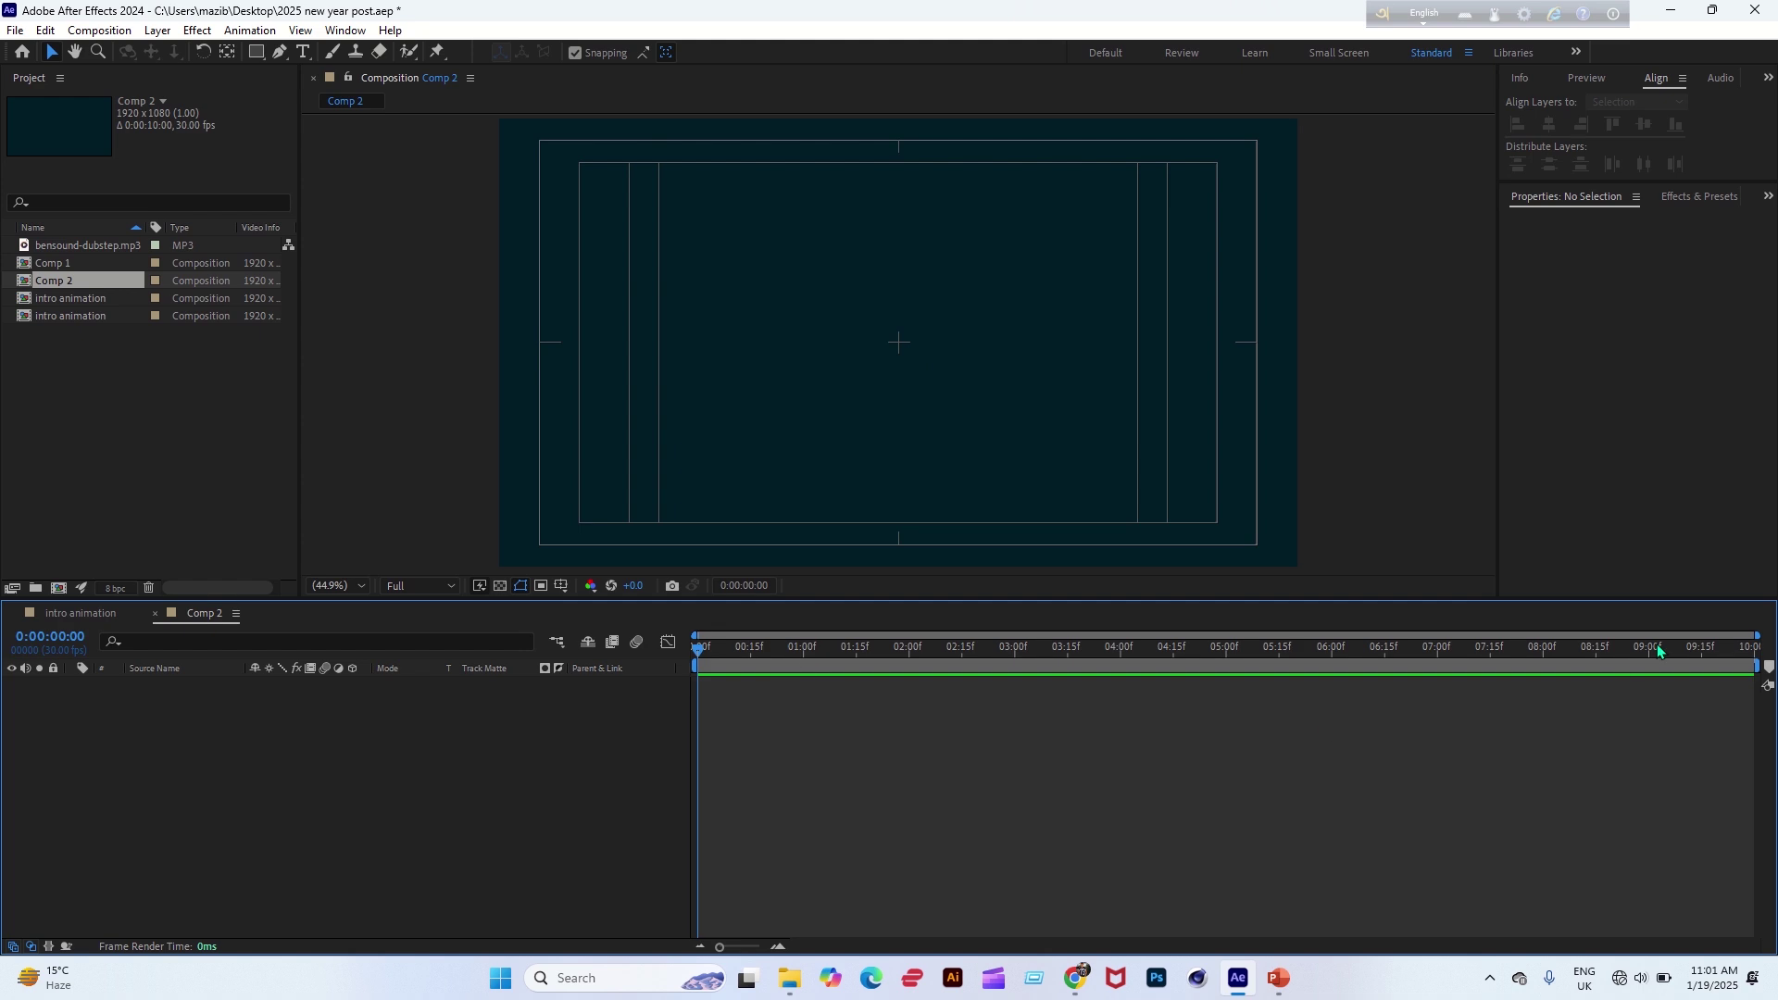
End the work area at 4 seconds and draw a wide outlined rectangle about 1285 by 156 px across the composition's centre.
drag(1749, 668, 1124, 668)
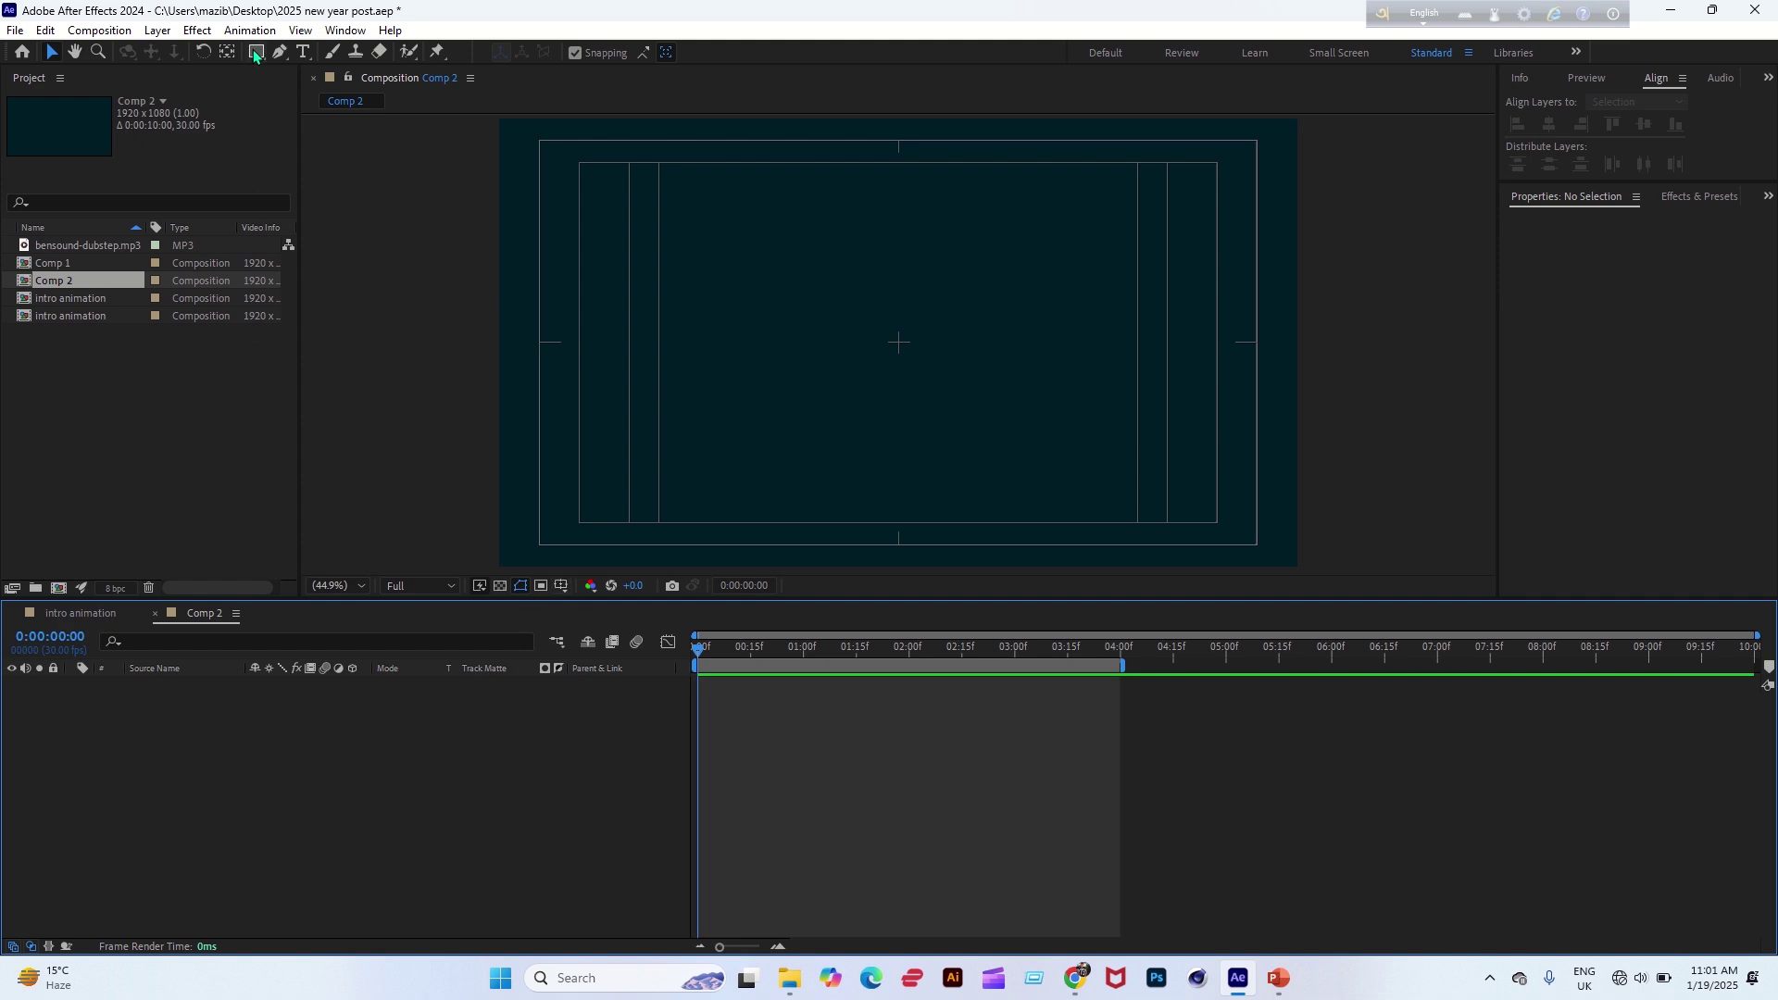
mouse_move(256, 56)
mouse_down()
mouse_move(297, 71)
mouse_move(315, 55)
mouse_up()
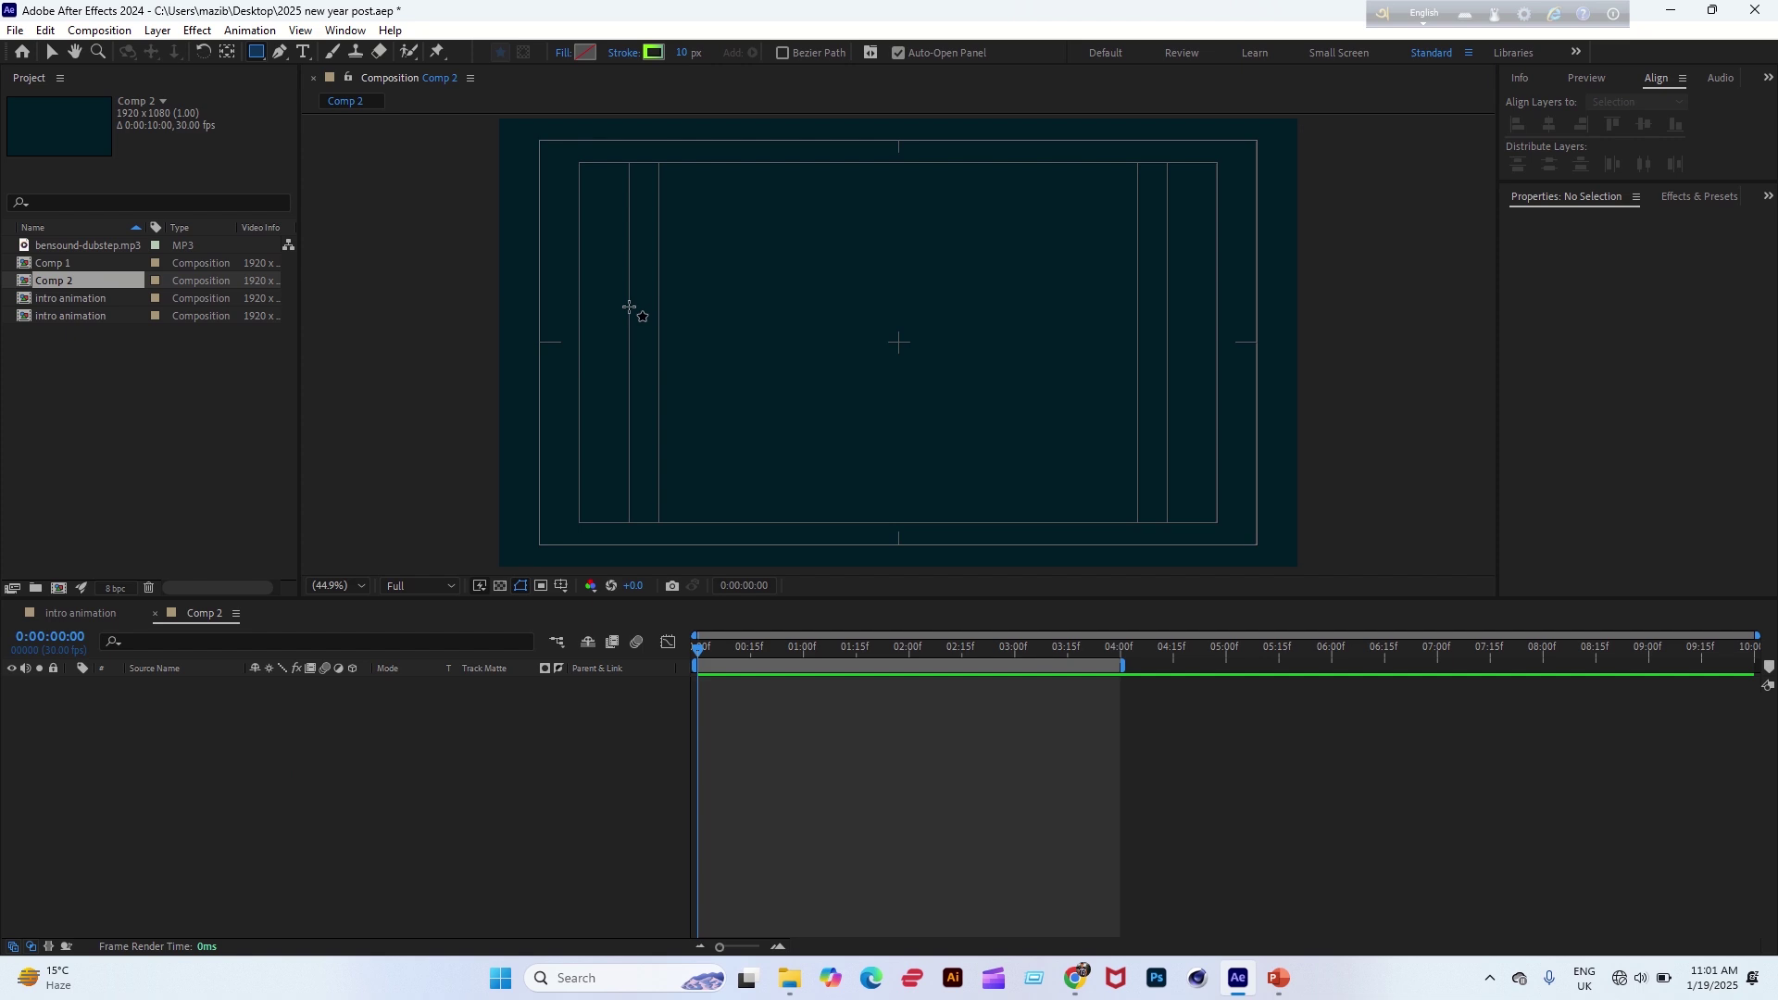
drag(628, 308, 1163, 371)
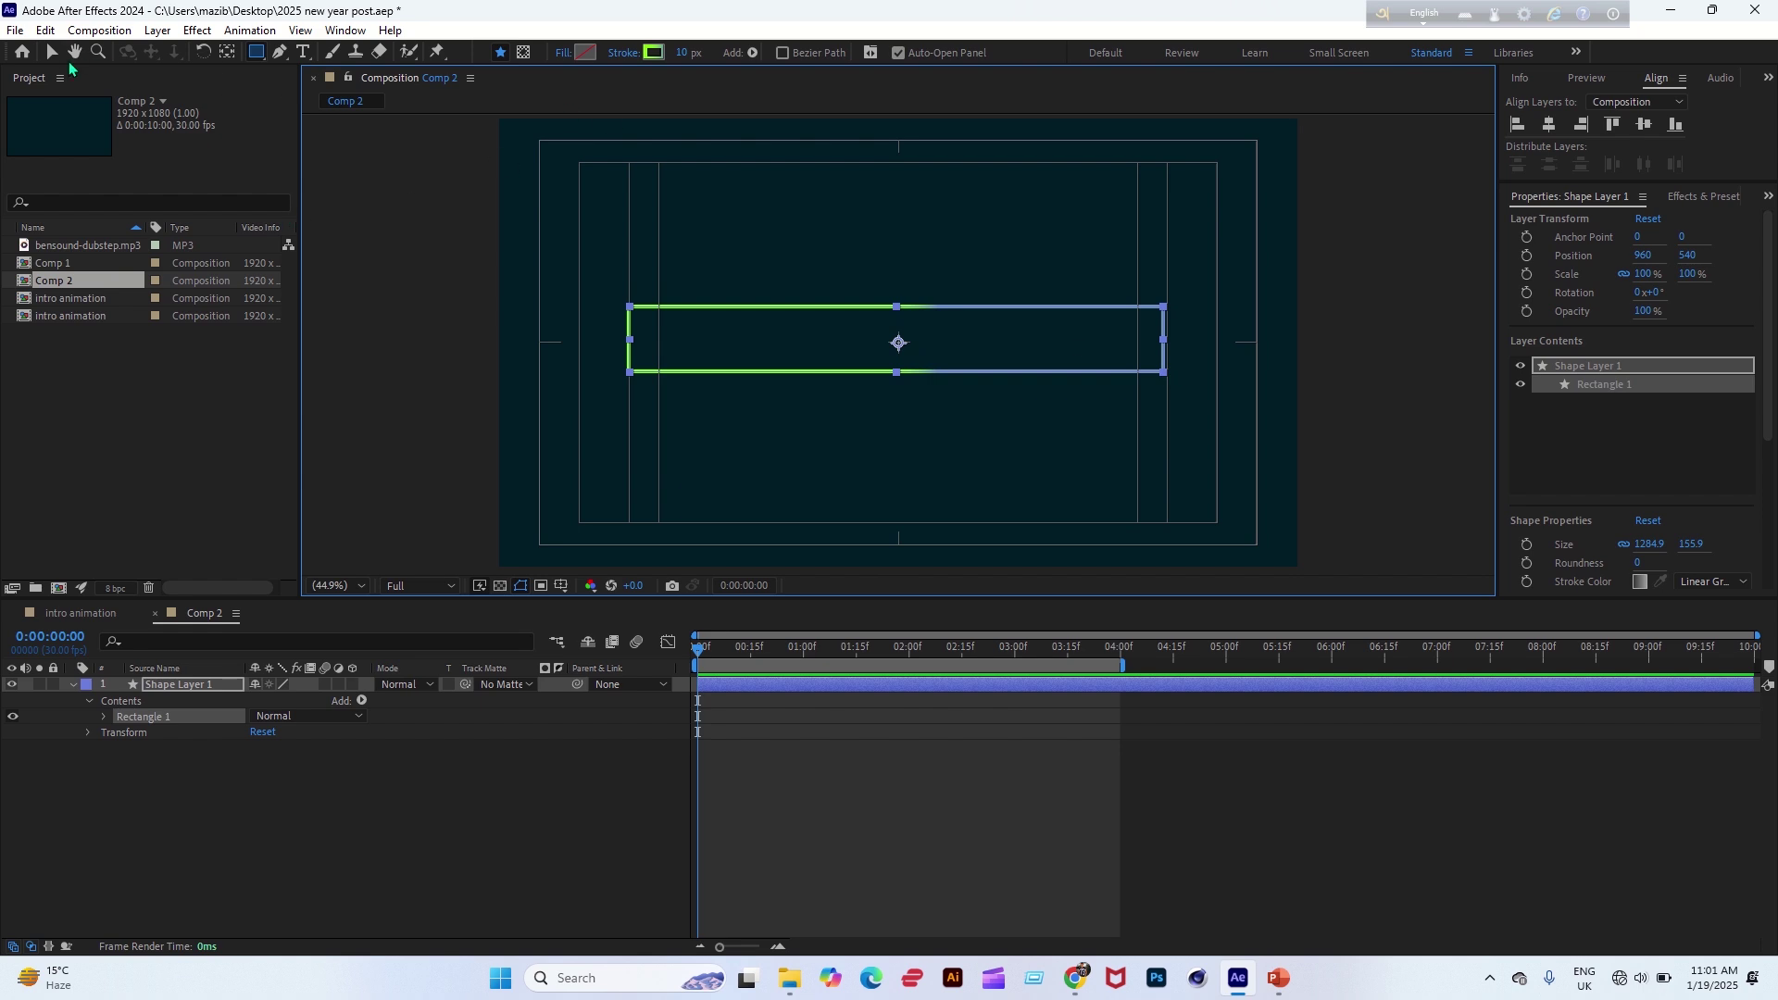
click(52, 52)
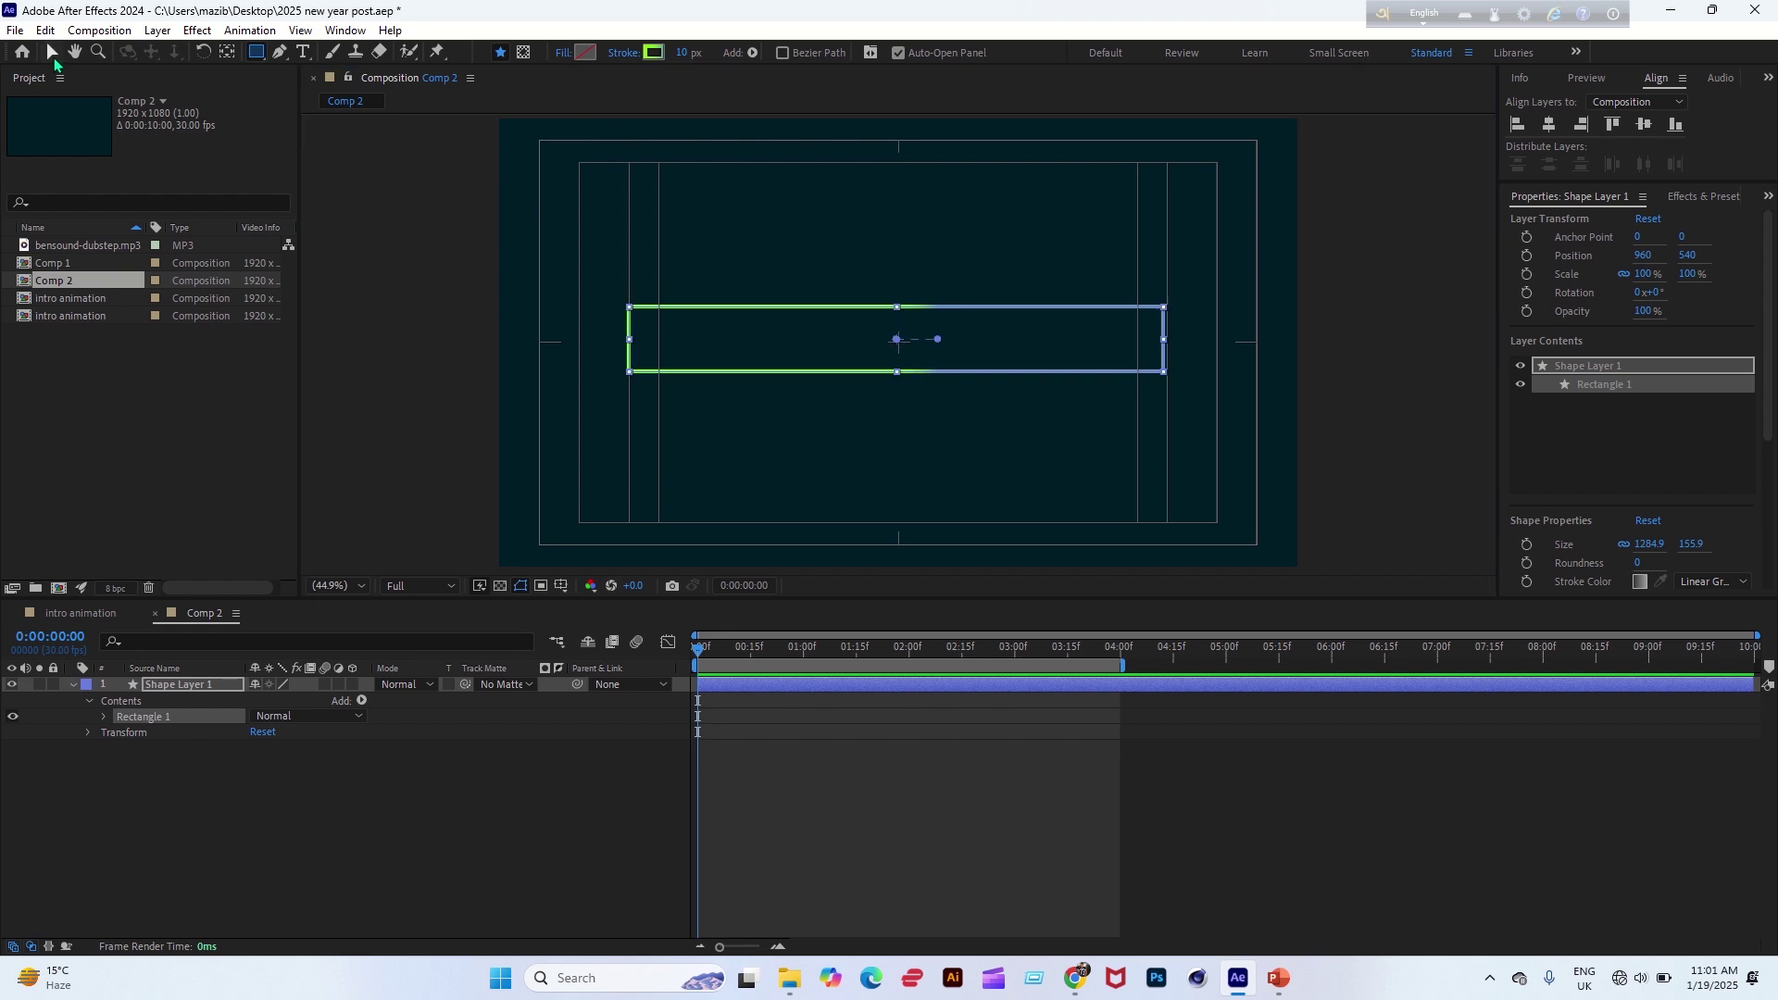
click(1549, 124)
click(1643, 124)
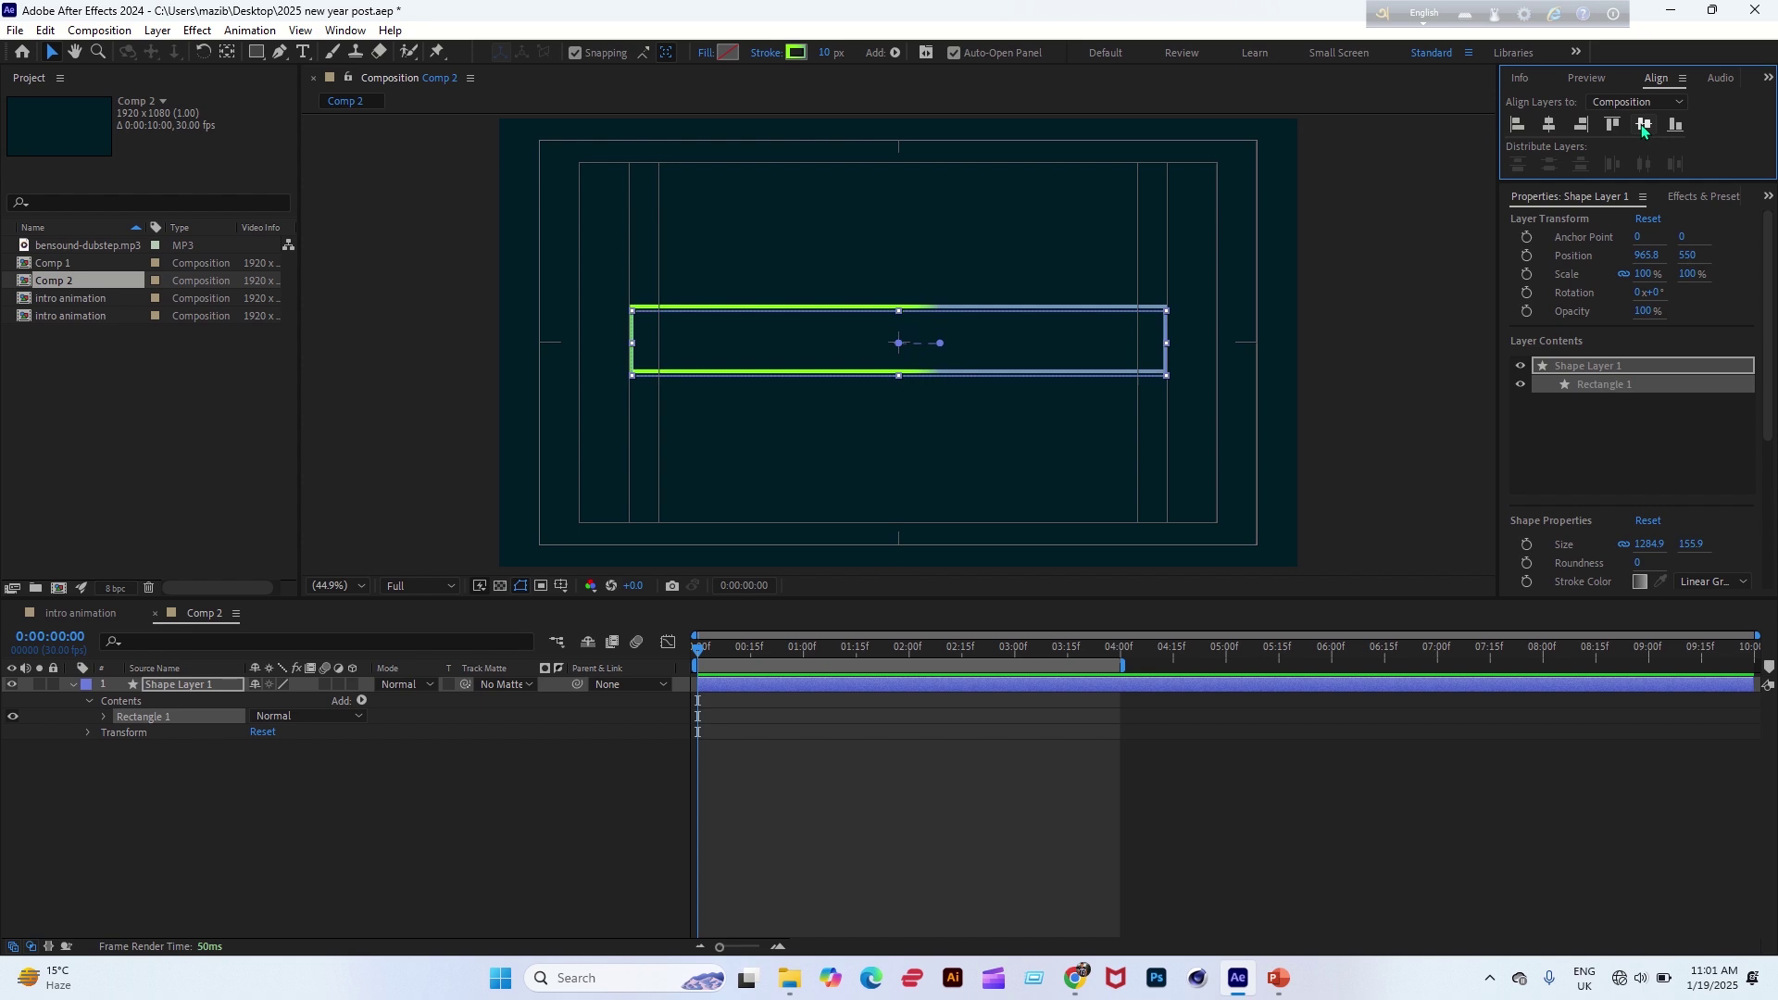
click(229, 55)
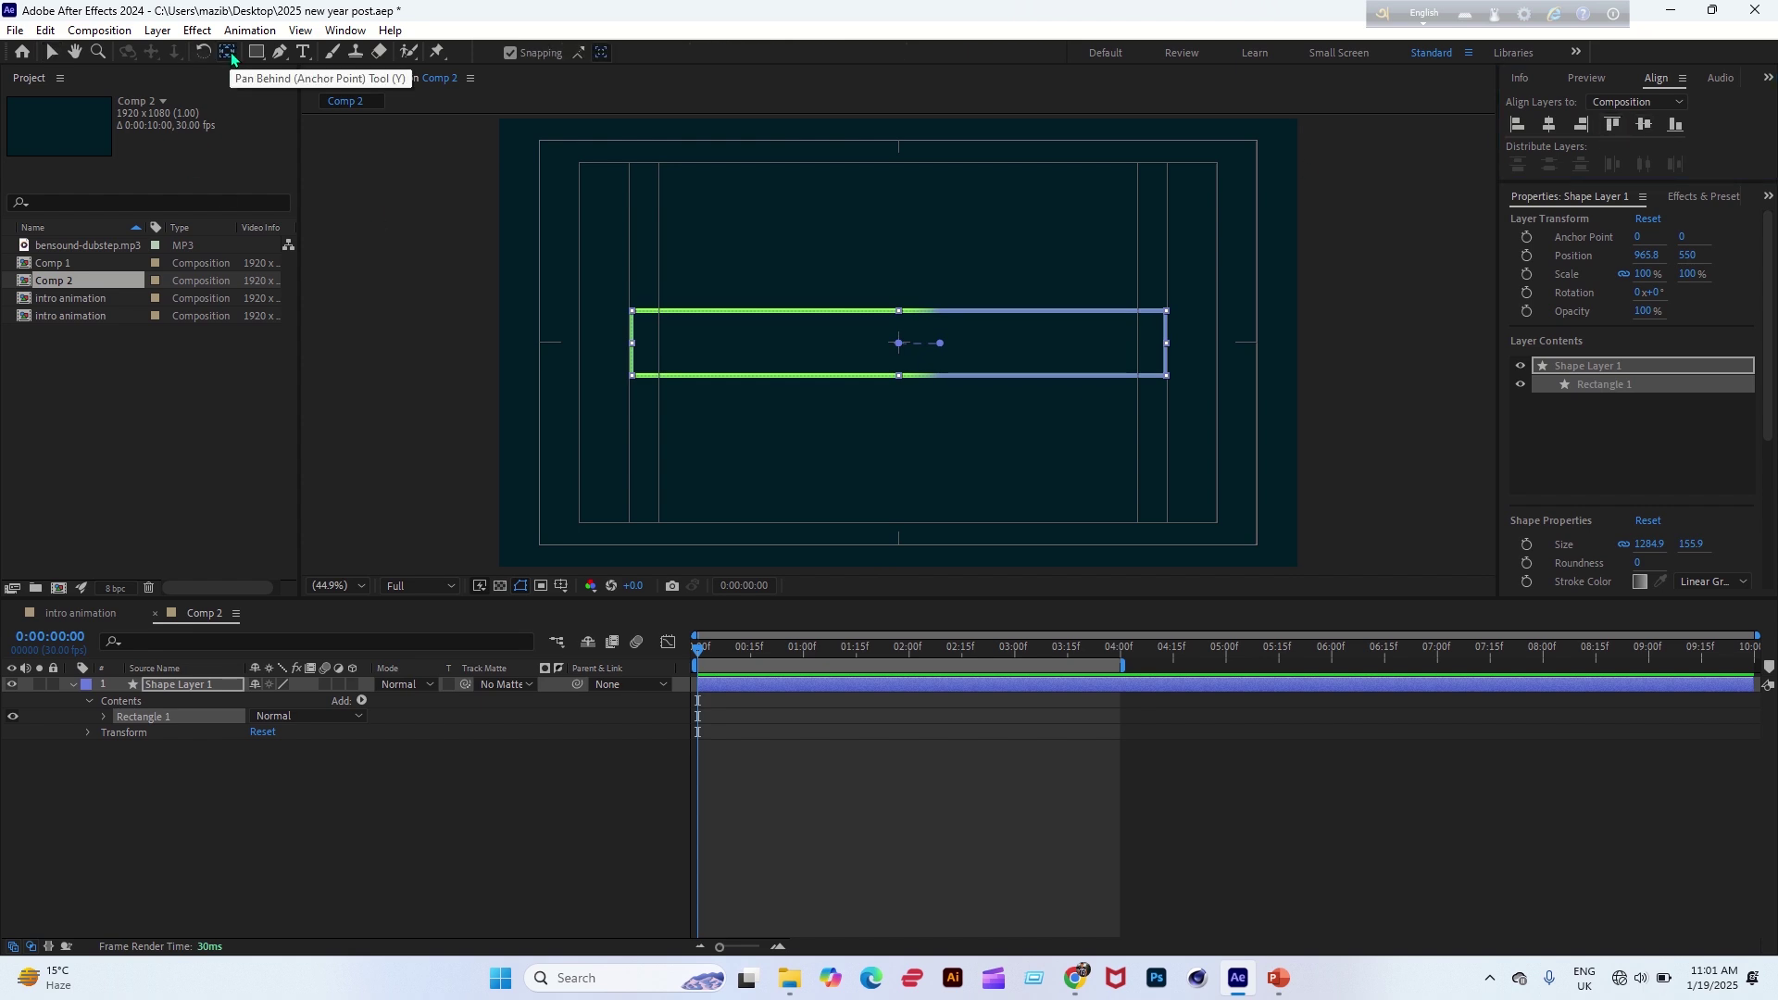
key(ctrl+z)
key(ctrl+z)
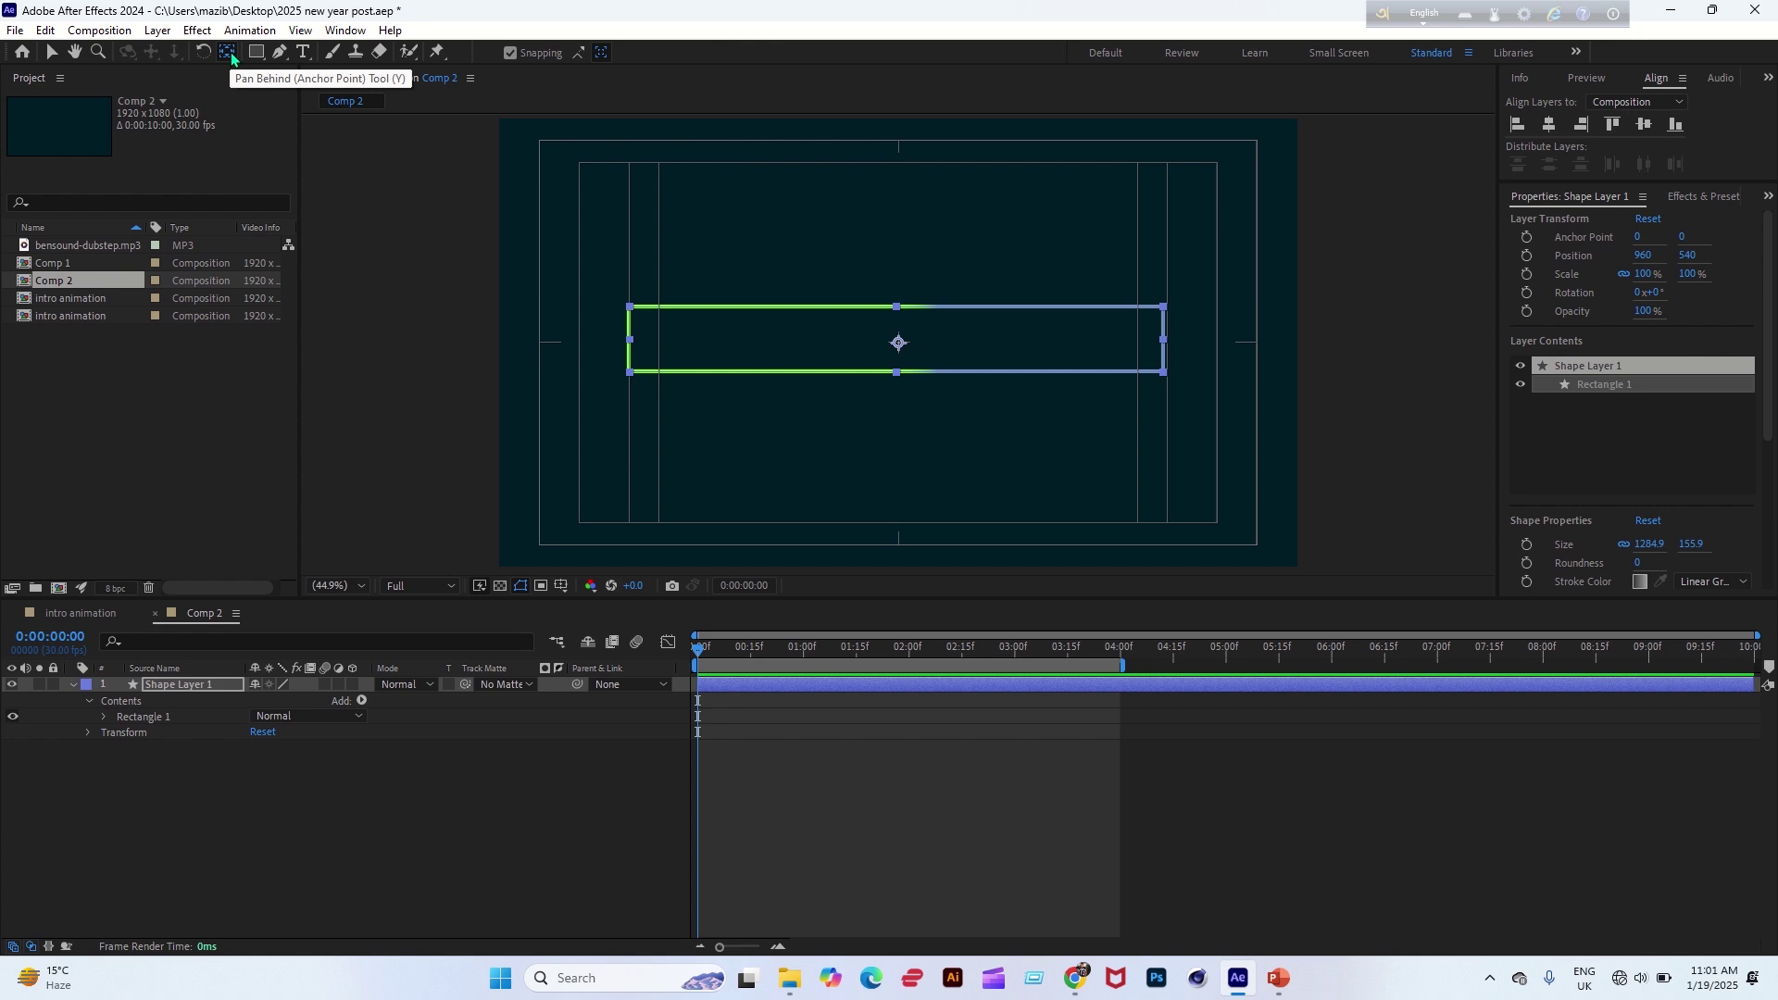
click(52, 53)
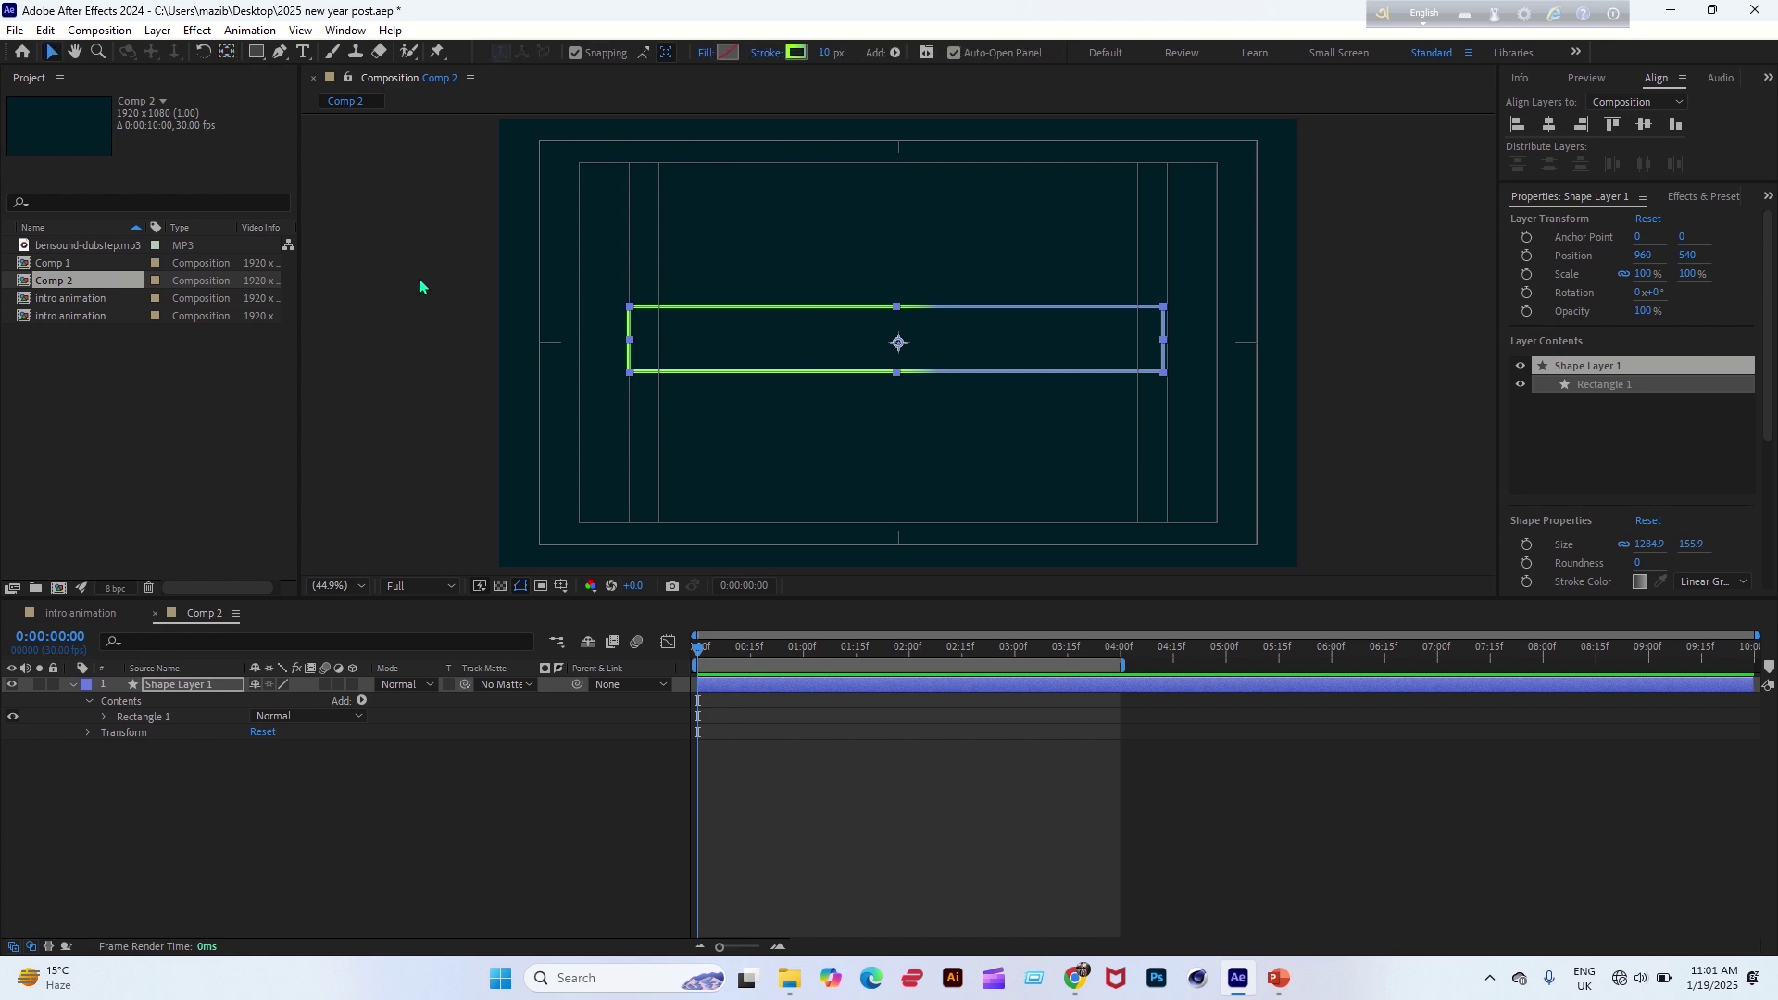
Add a dash, a gap and a second dash to the rectangle's gradient stroke.
click(104, 718)
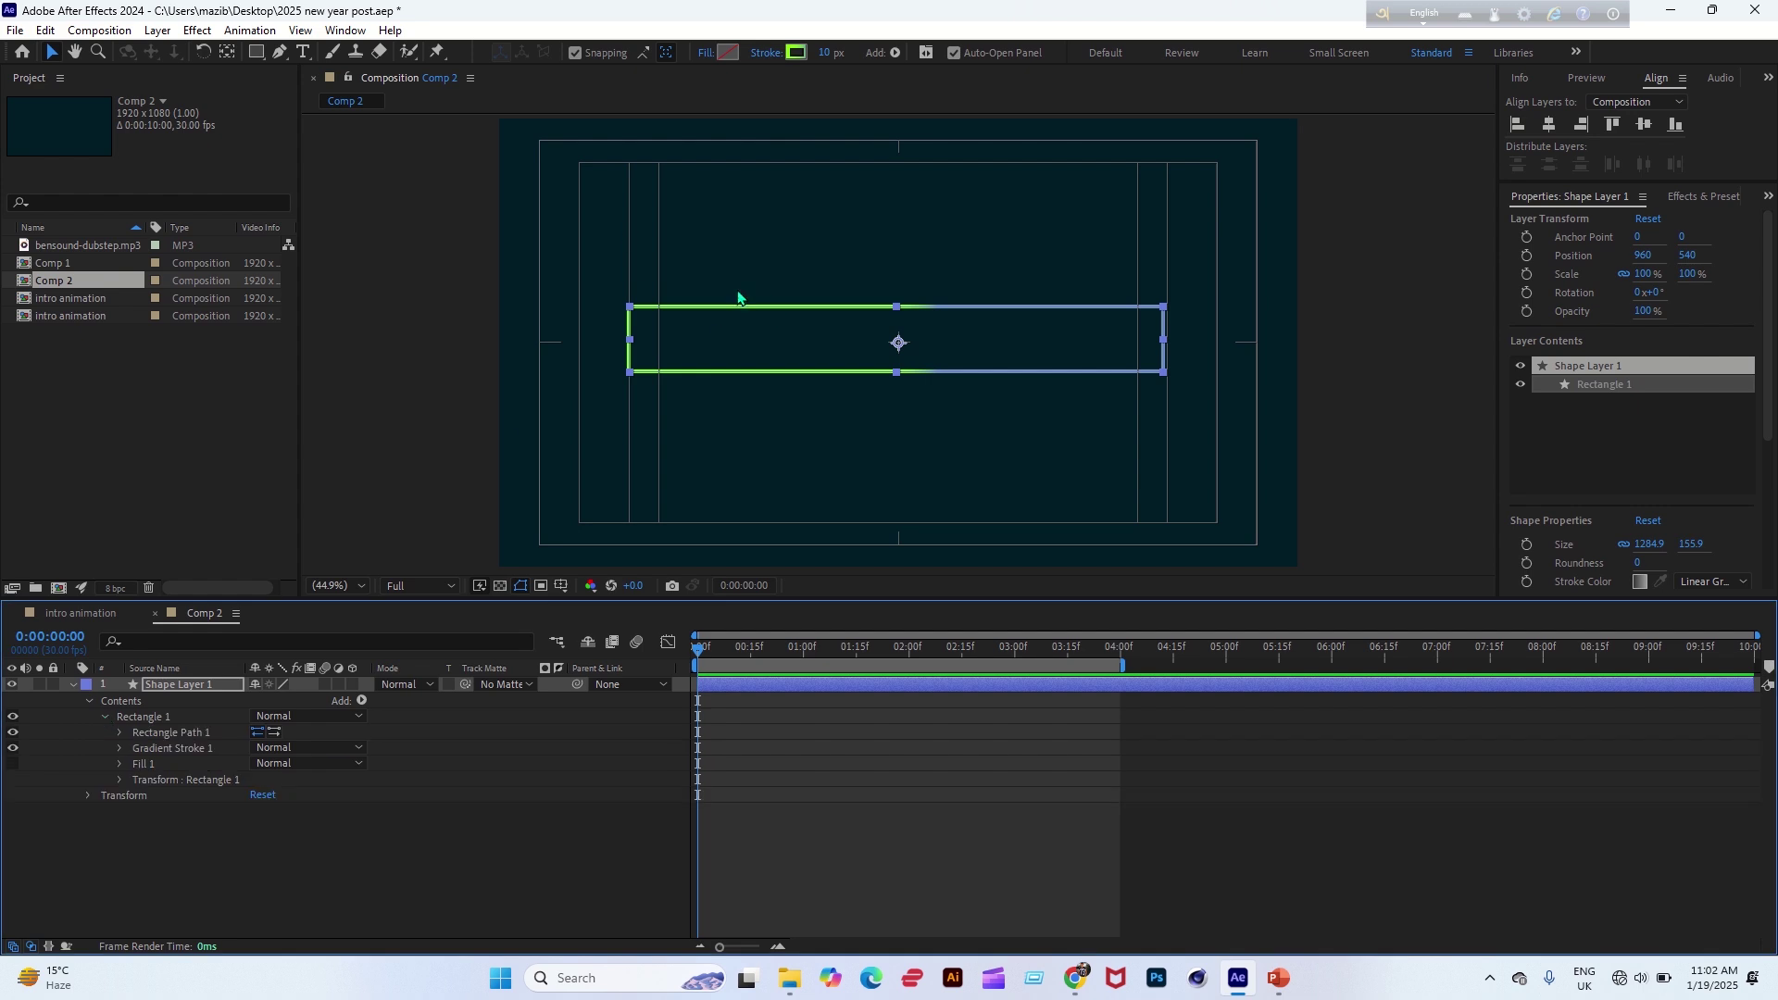
drag(709, 276, 849, 426)
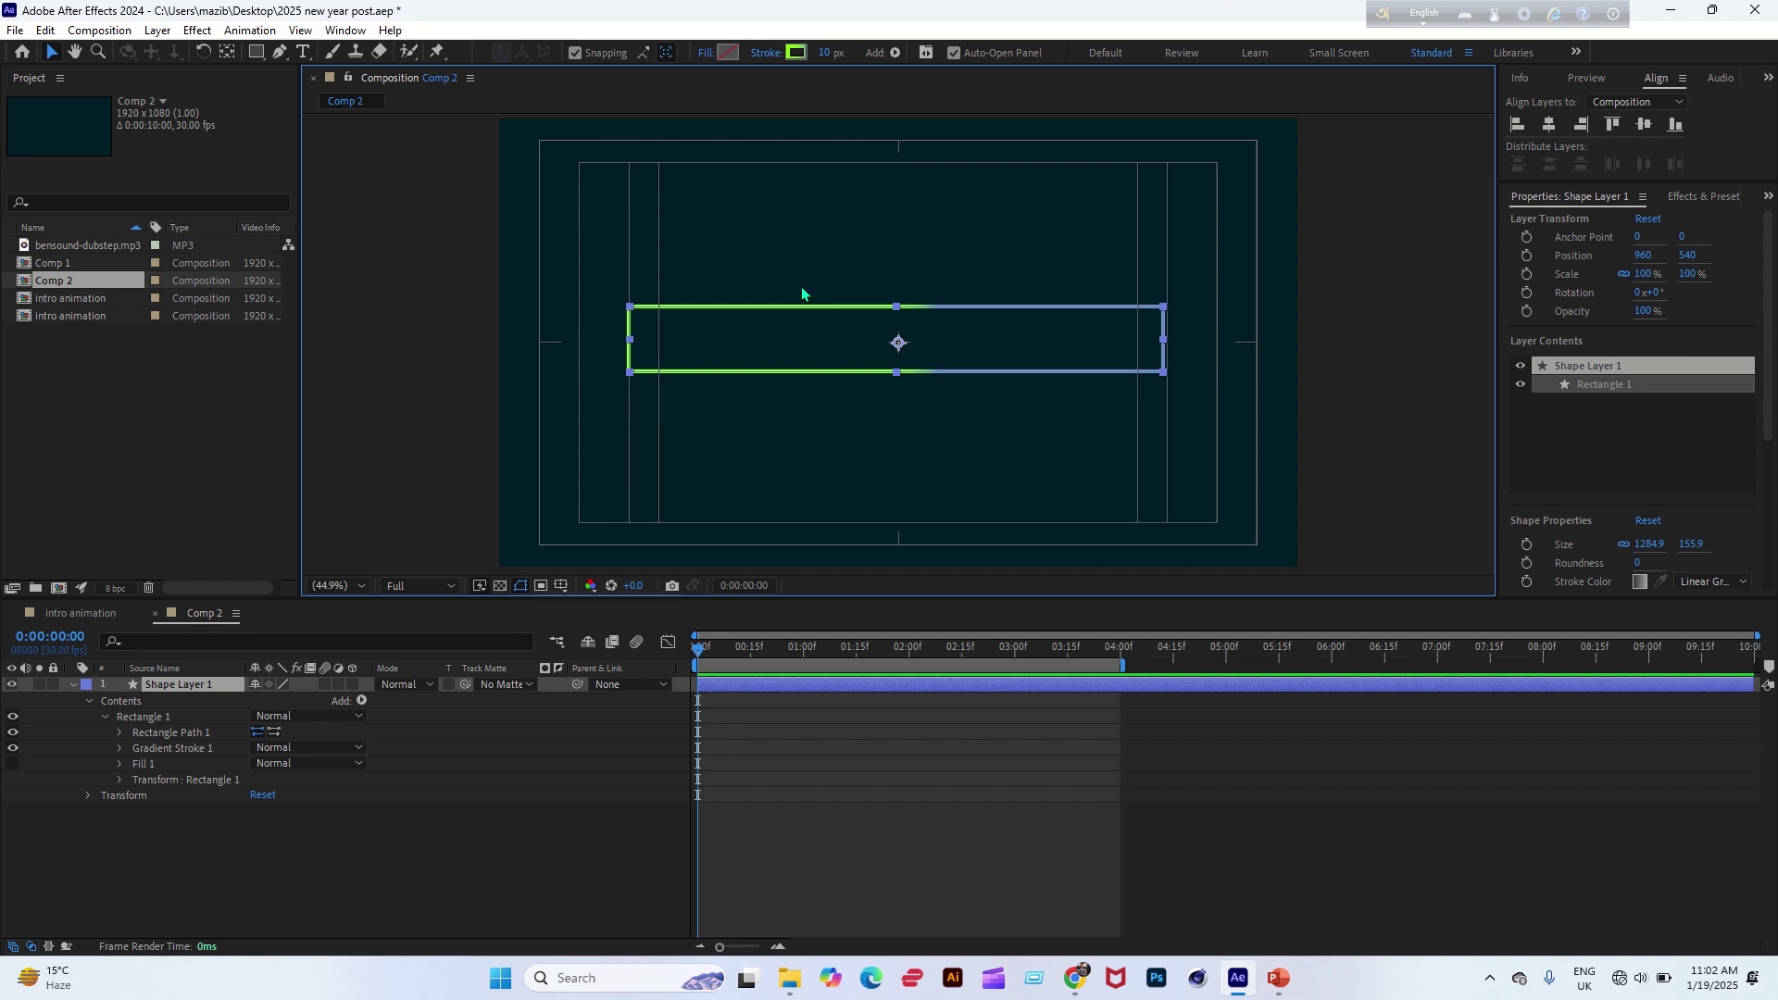
click(120, 748)
scroll(145, 784, down, 1)
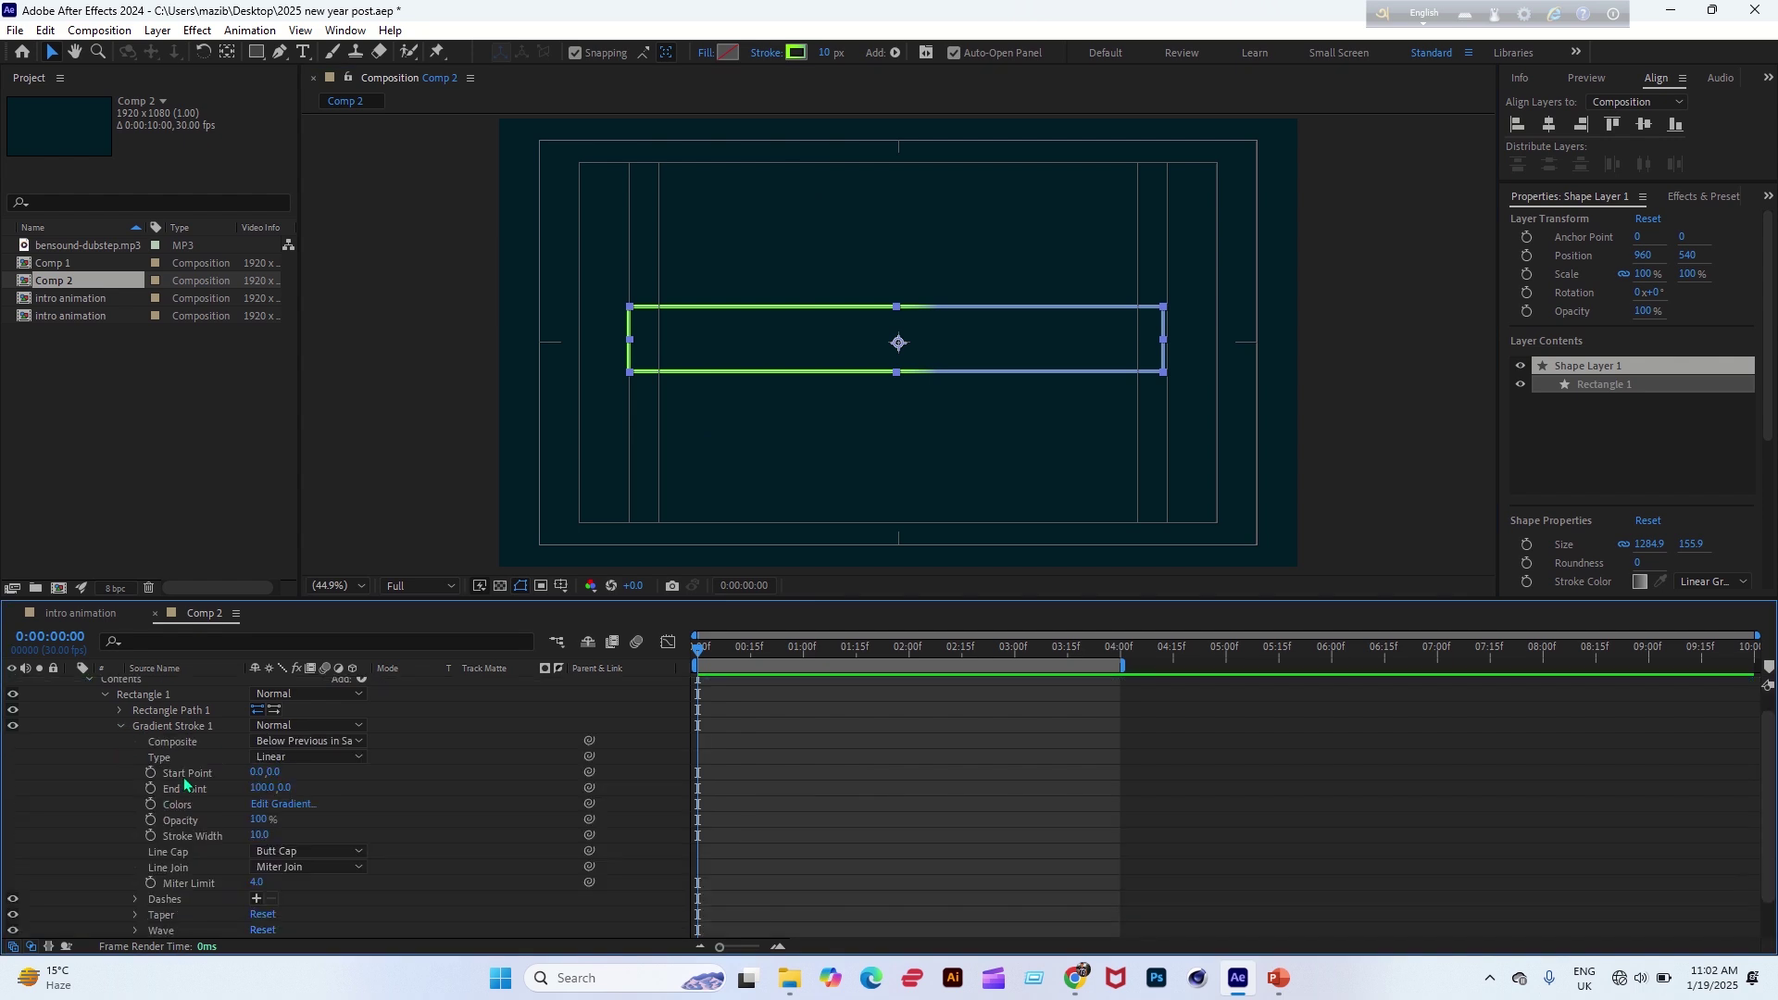
scroll(184, 785, down, 3)
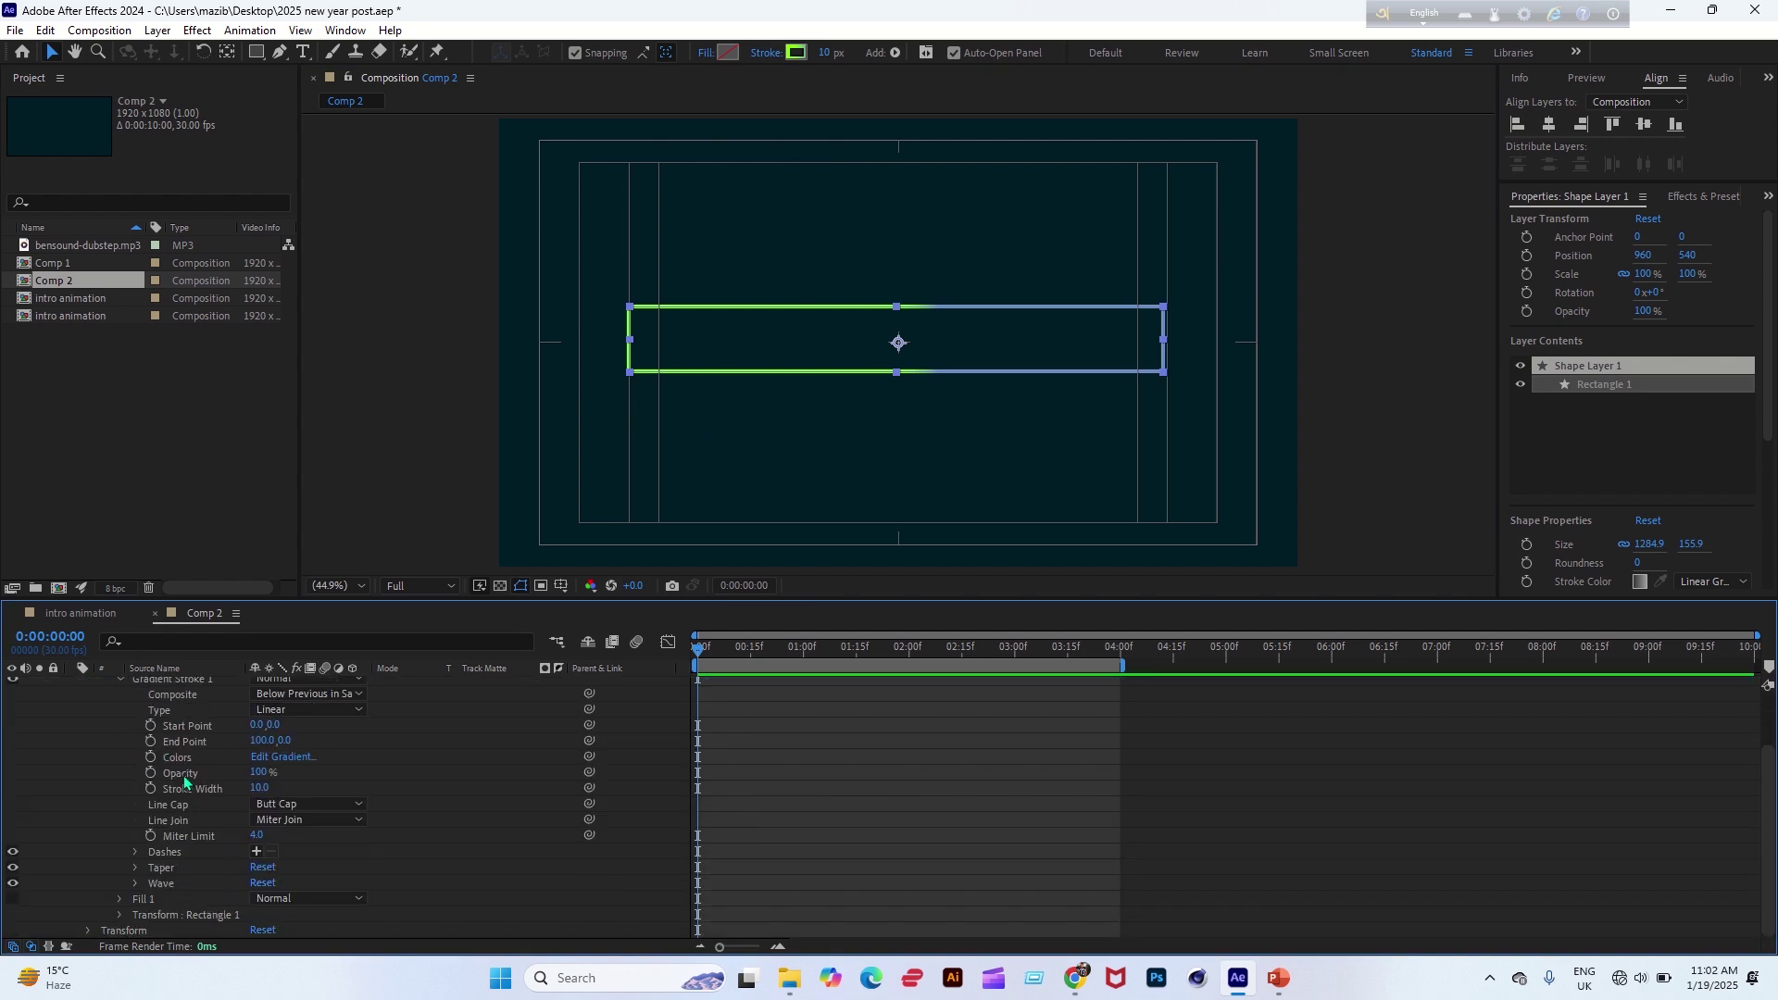
click(164, 858)
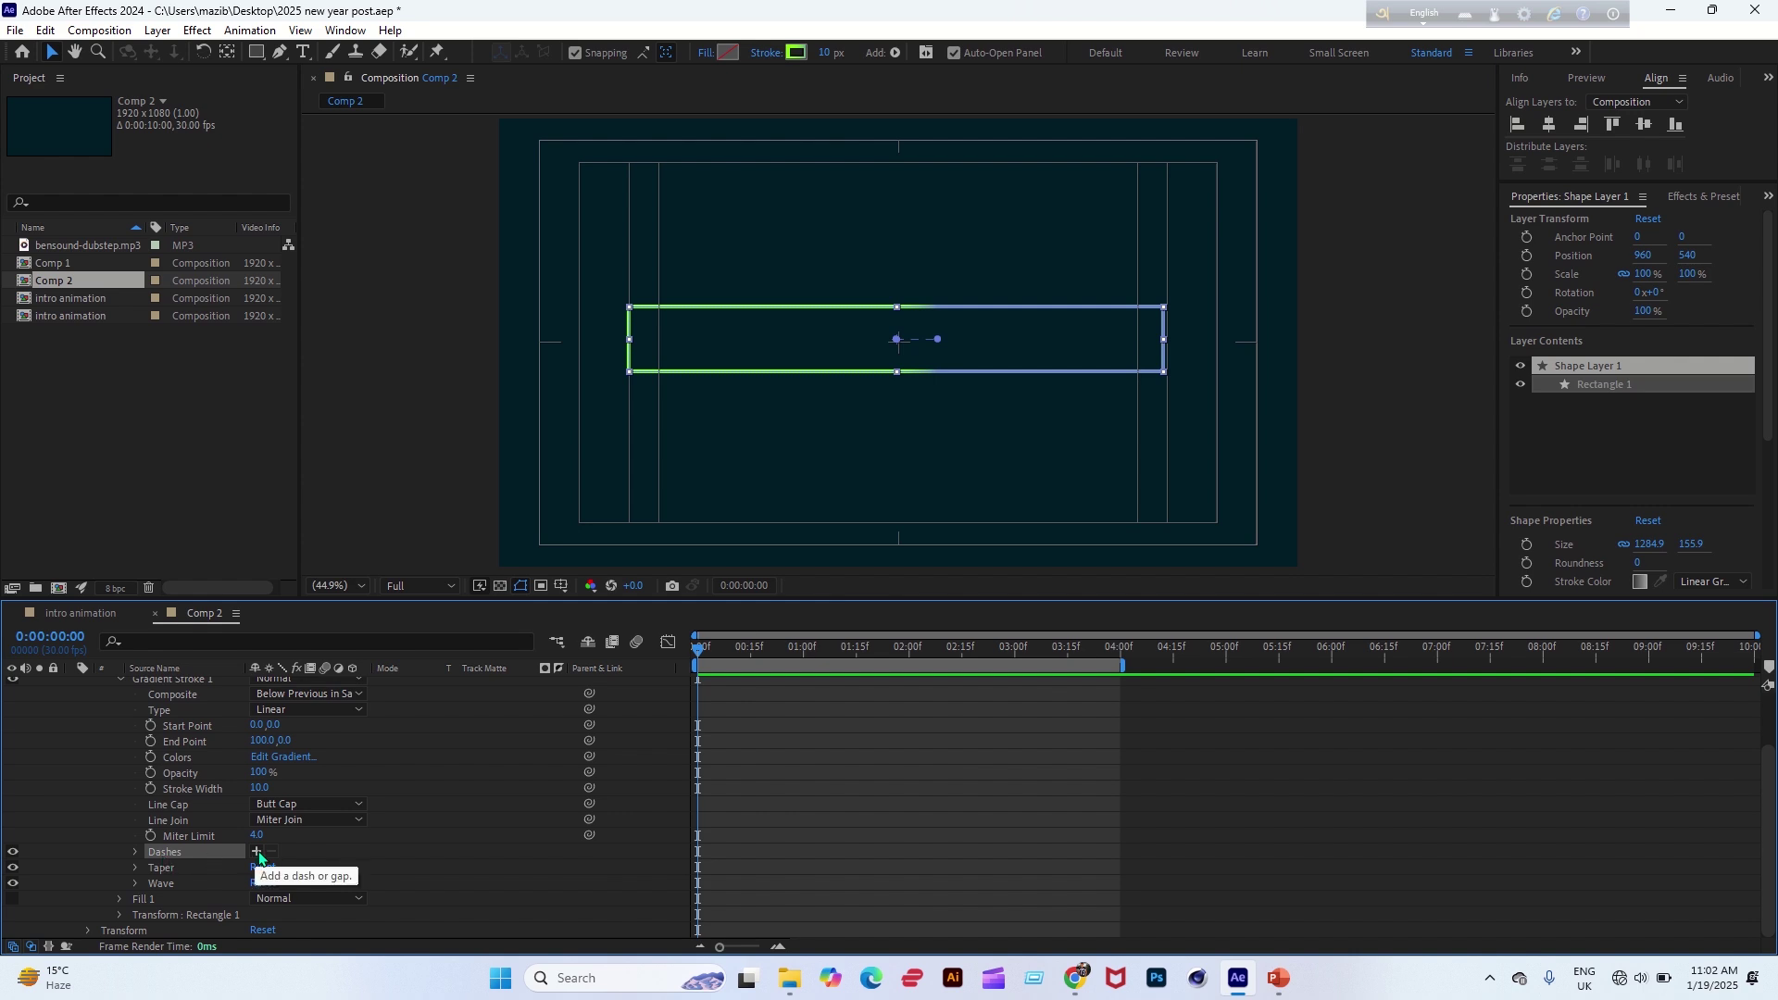
click(258, 851)
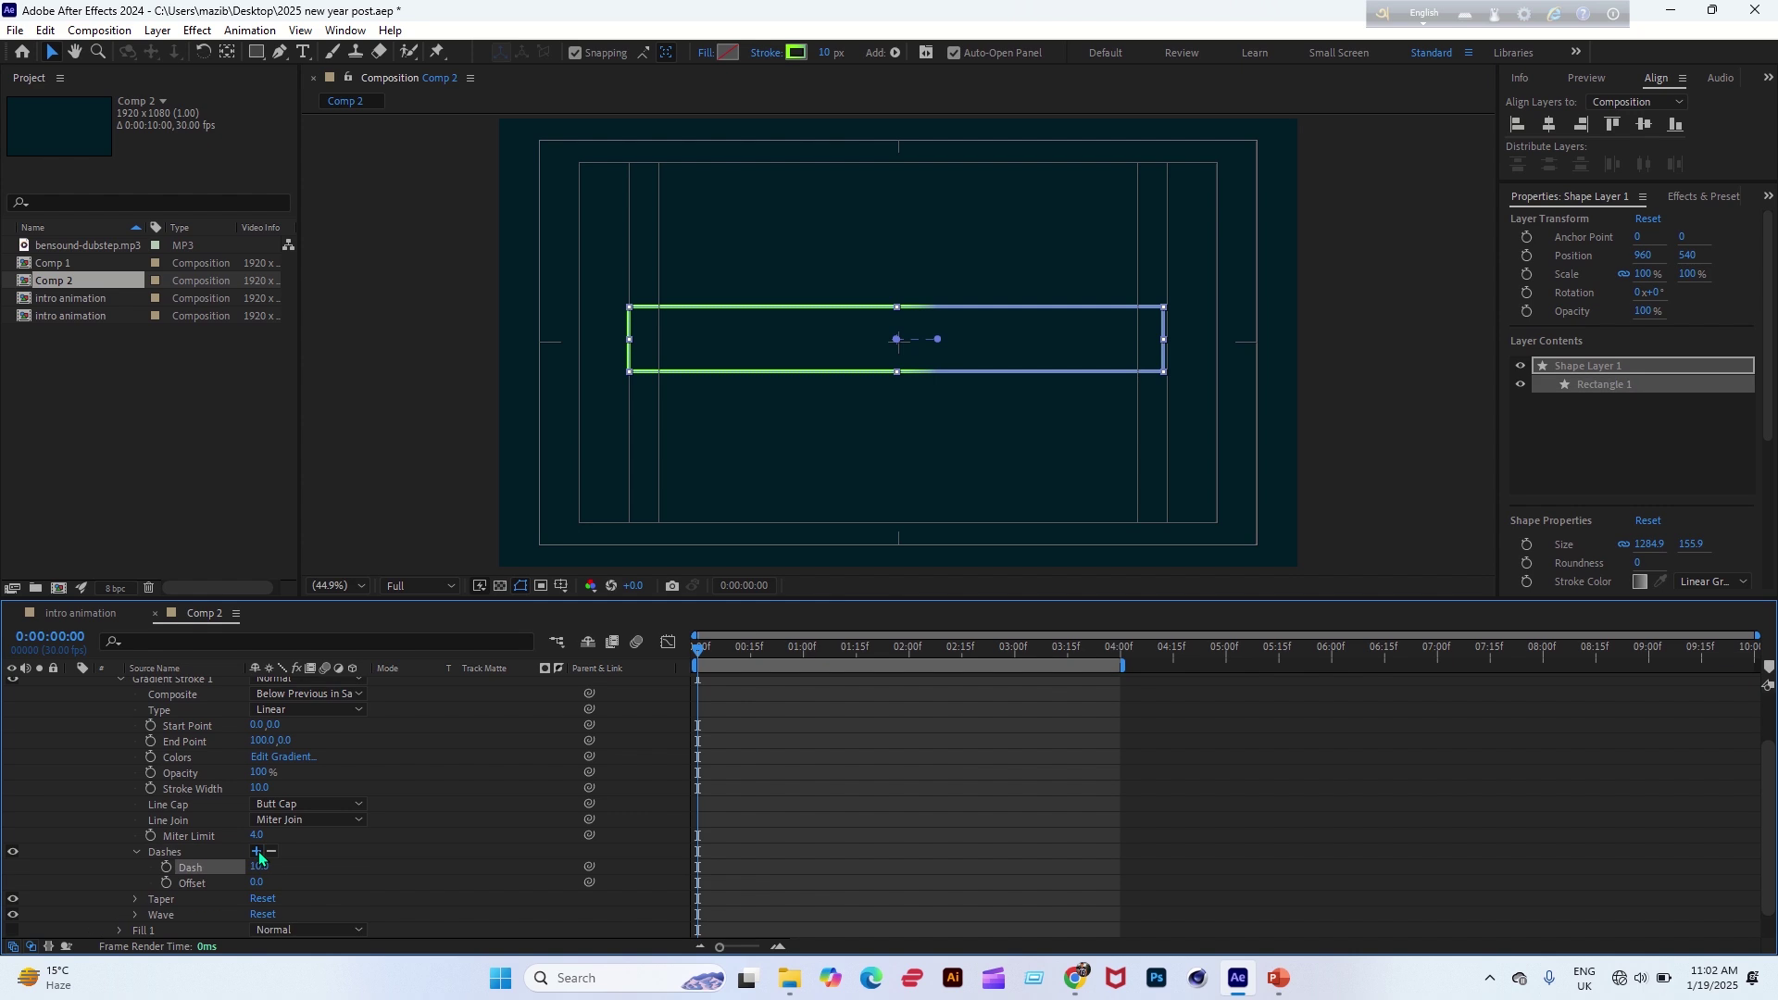
click(250, 857)
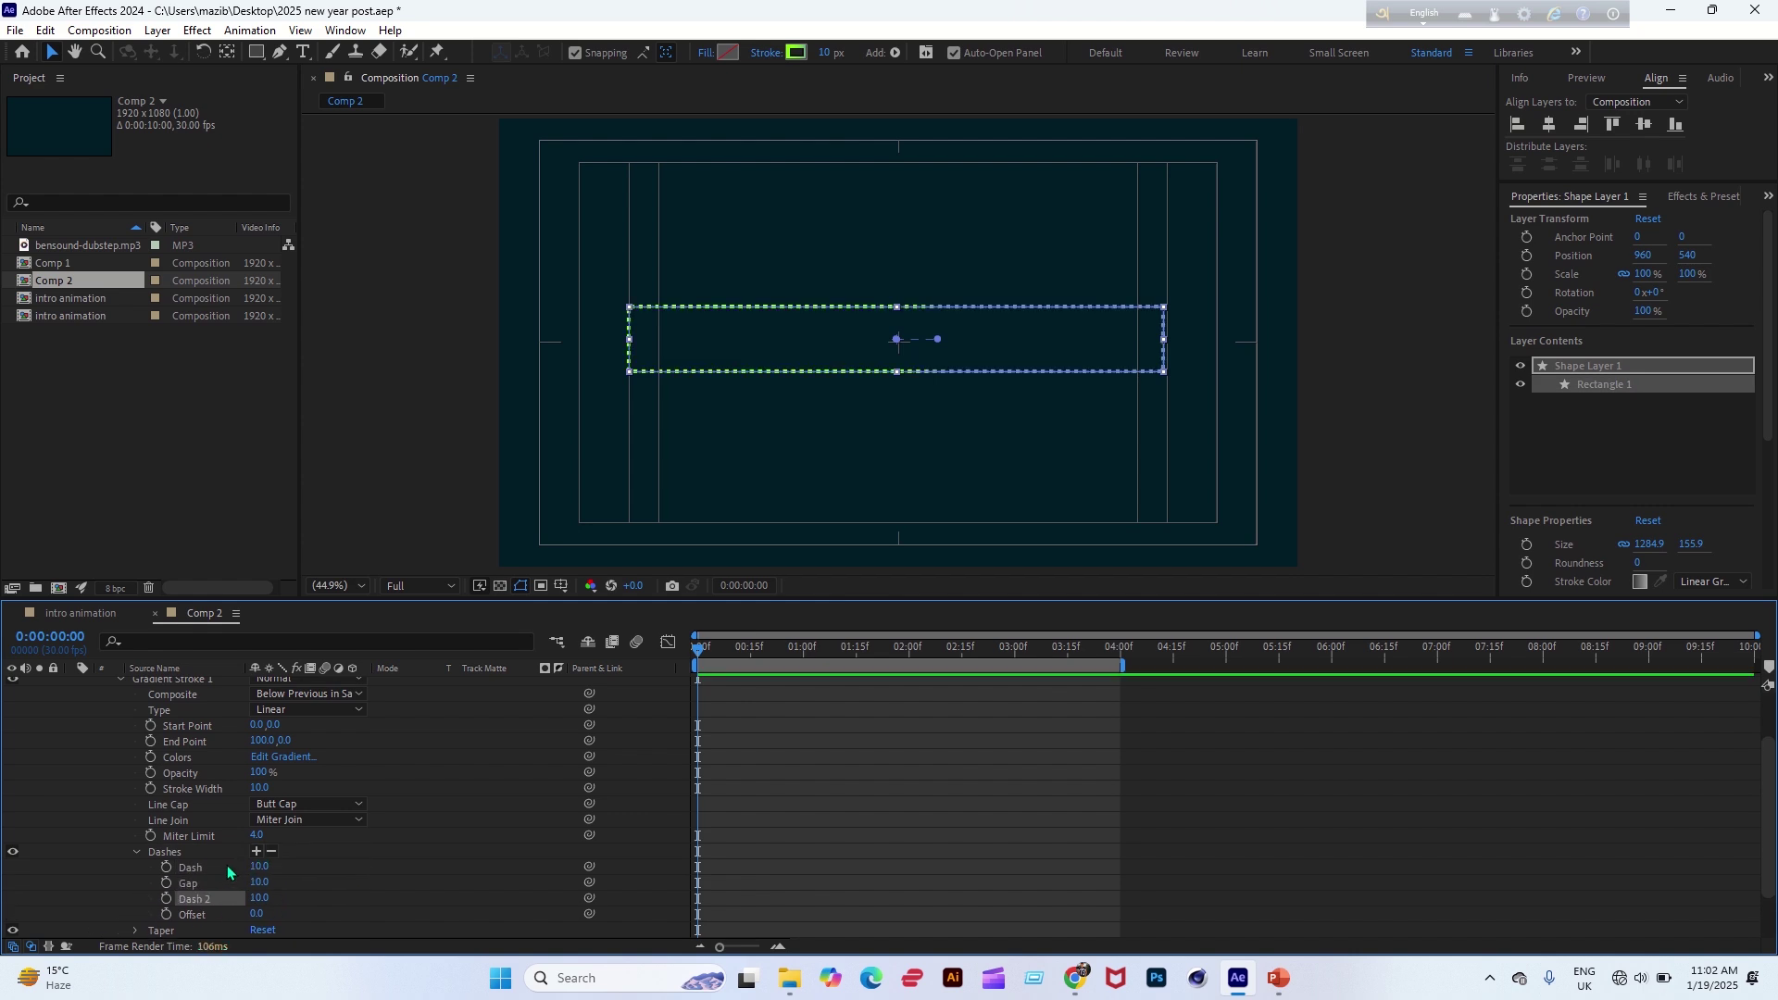
Set the stroke's Dash to 0, Gap to 300 and Dash 2 to 50.
click(204, 870)
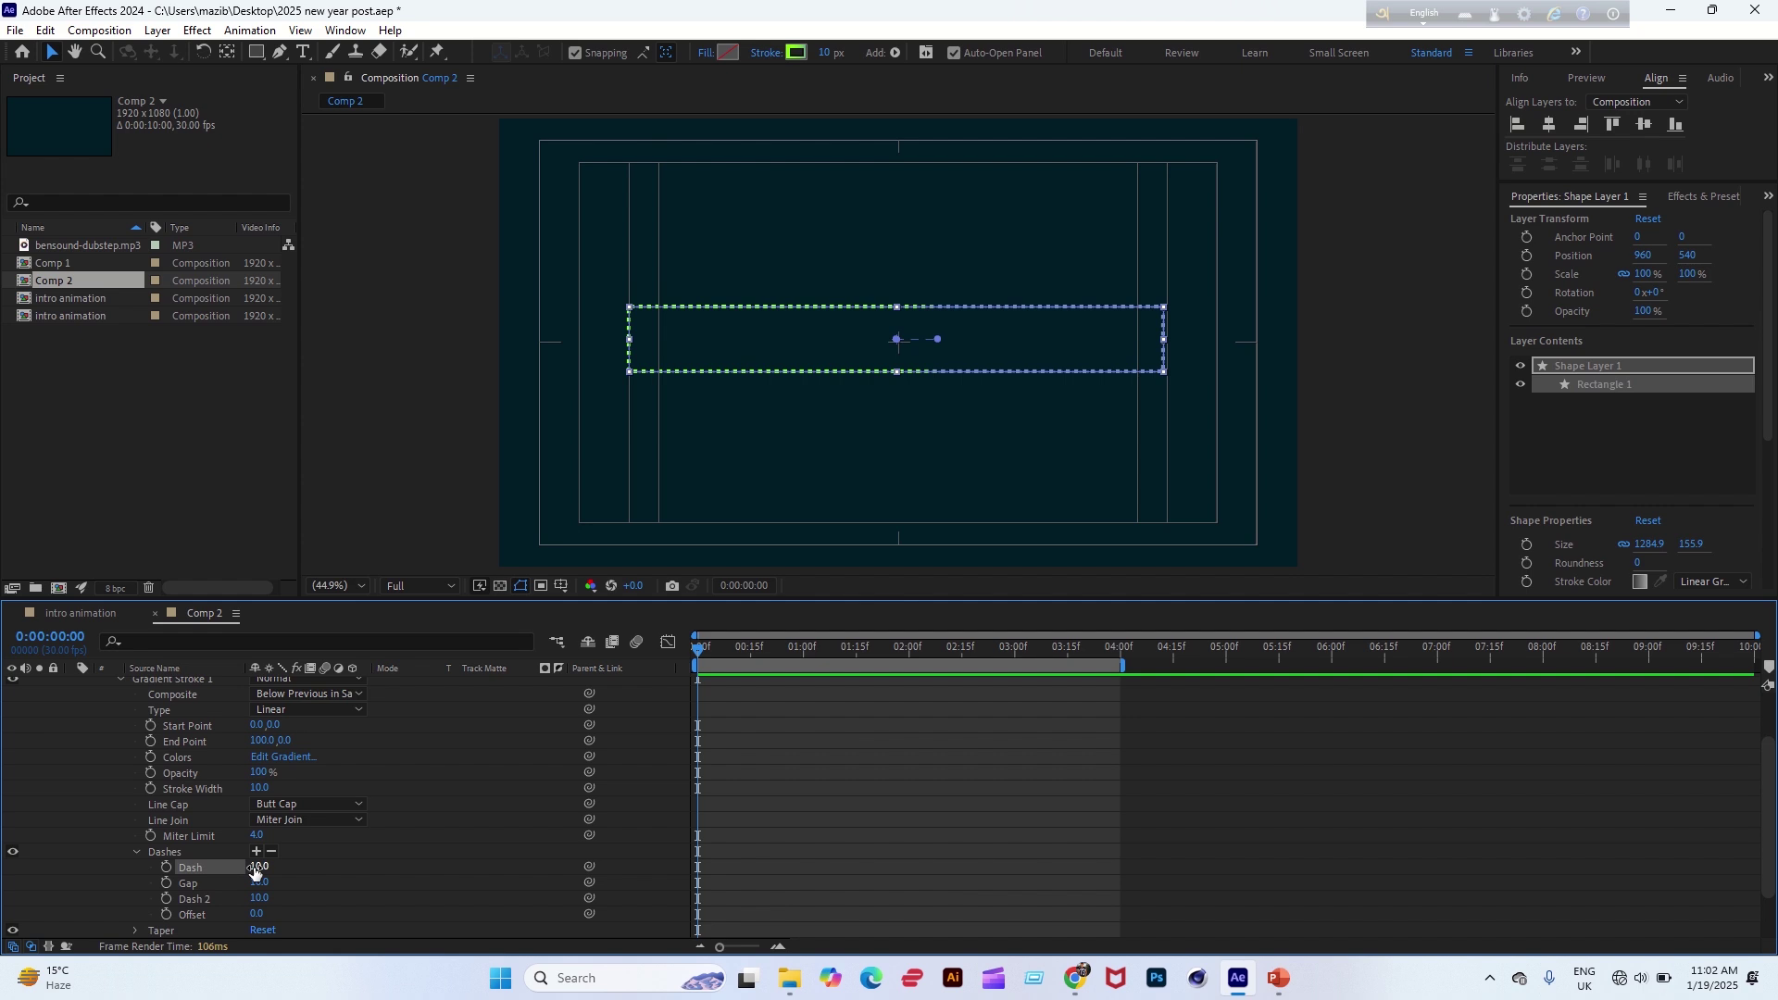
drag(258, 867, 186, 867)
click(199, 887)
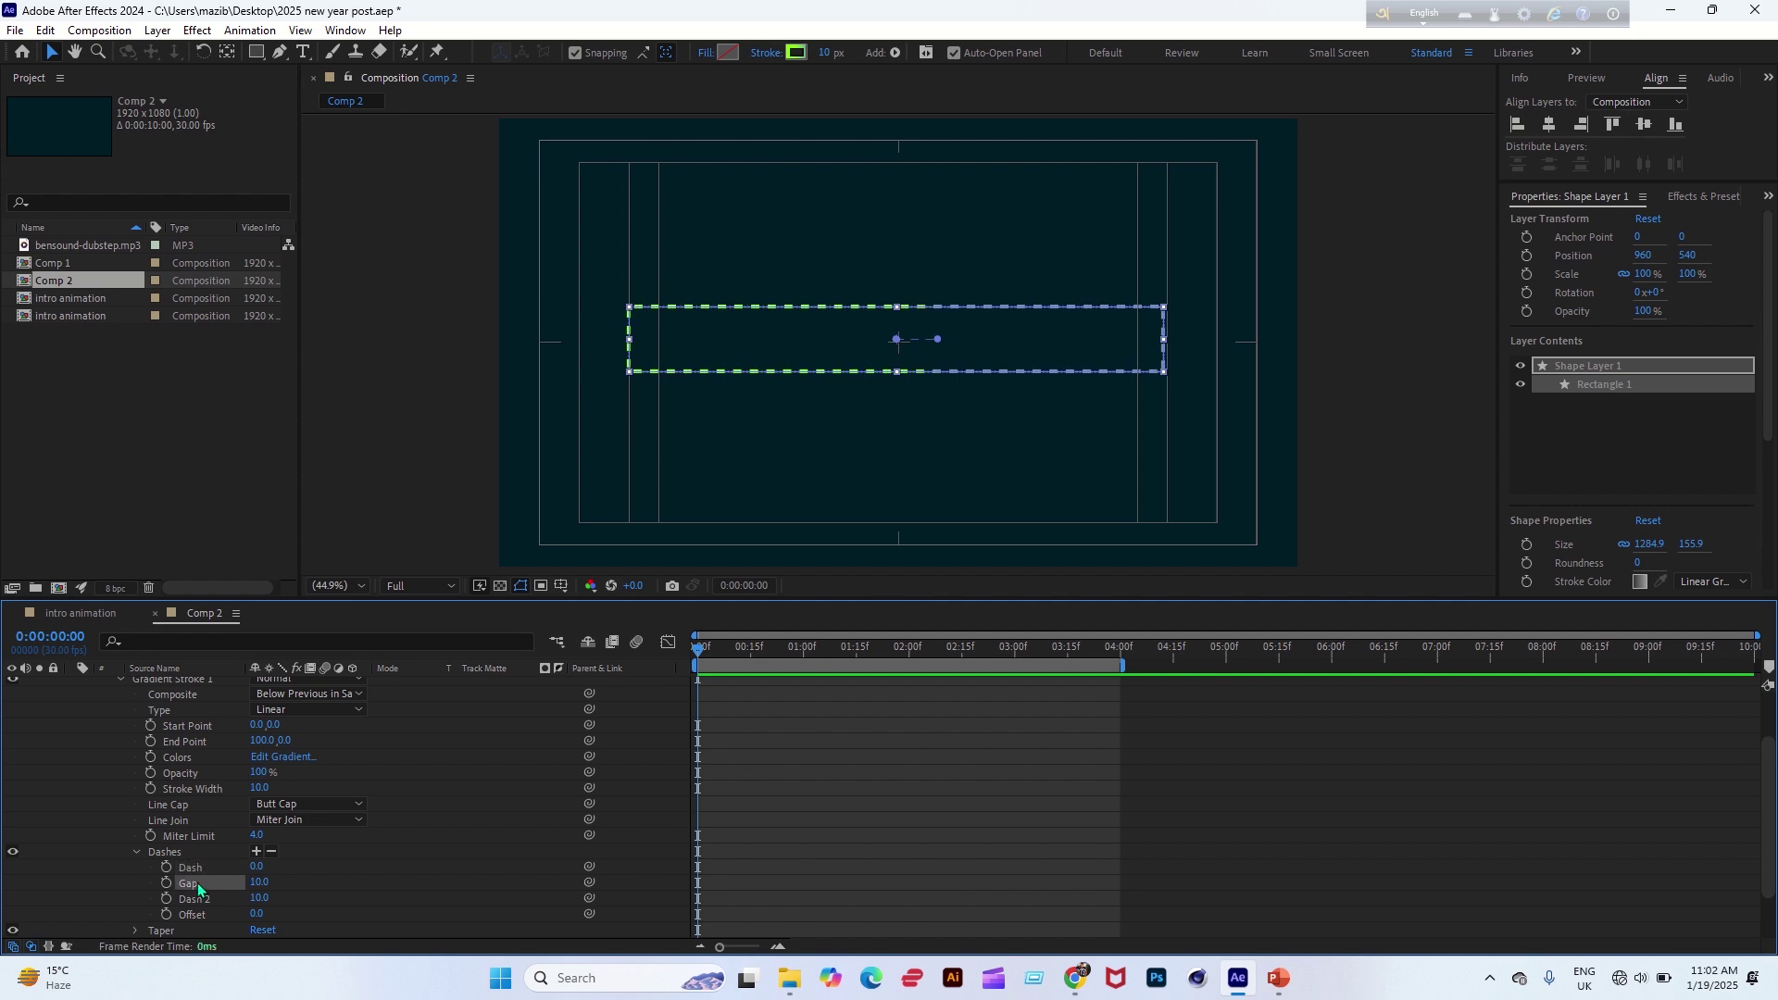
click(260, 882)
click(260, 898)
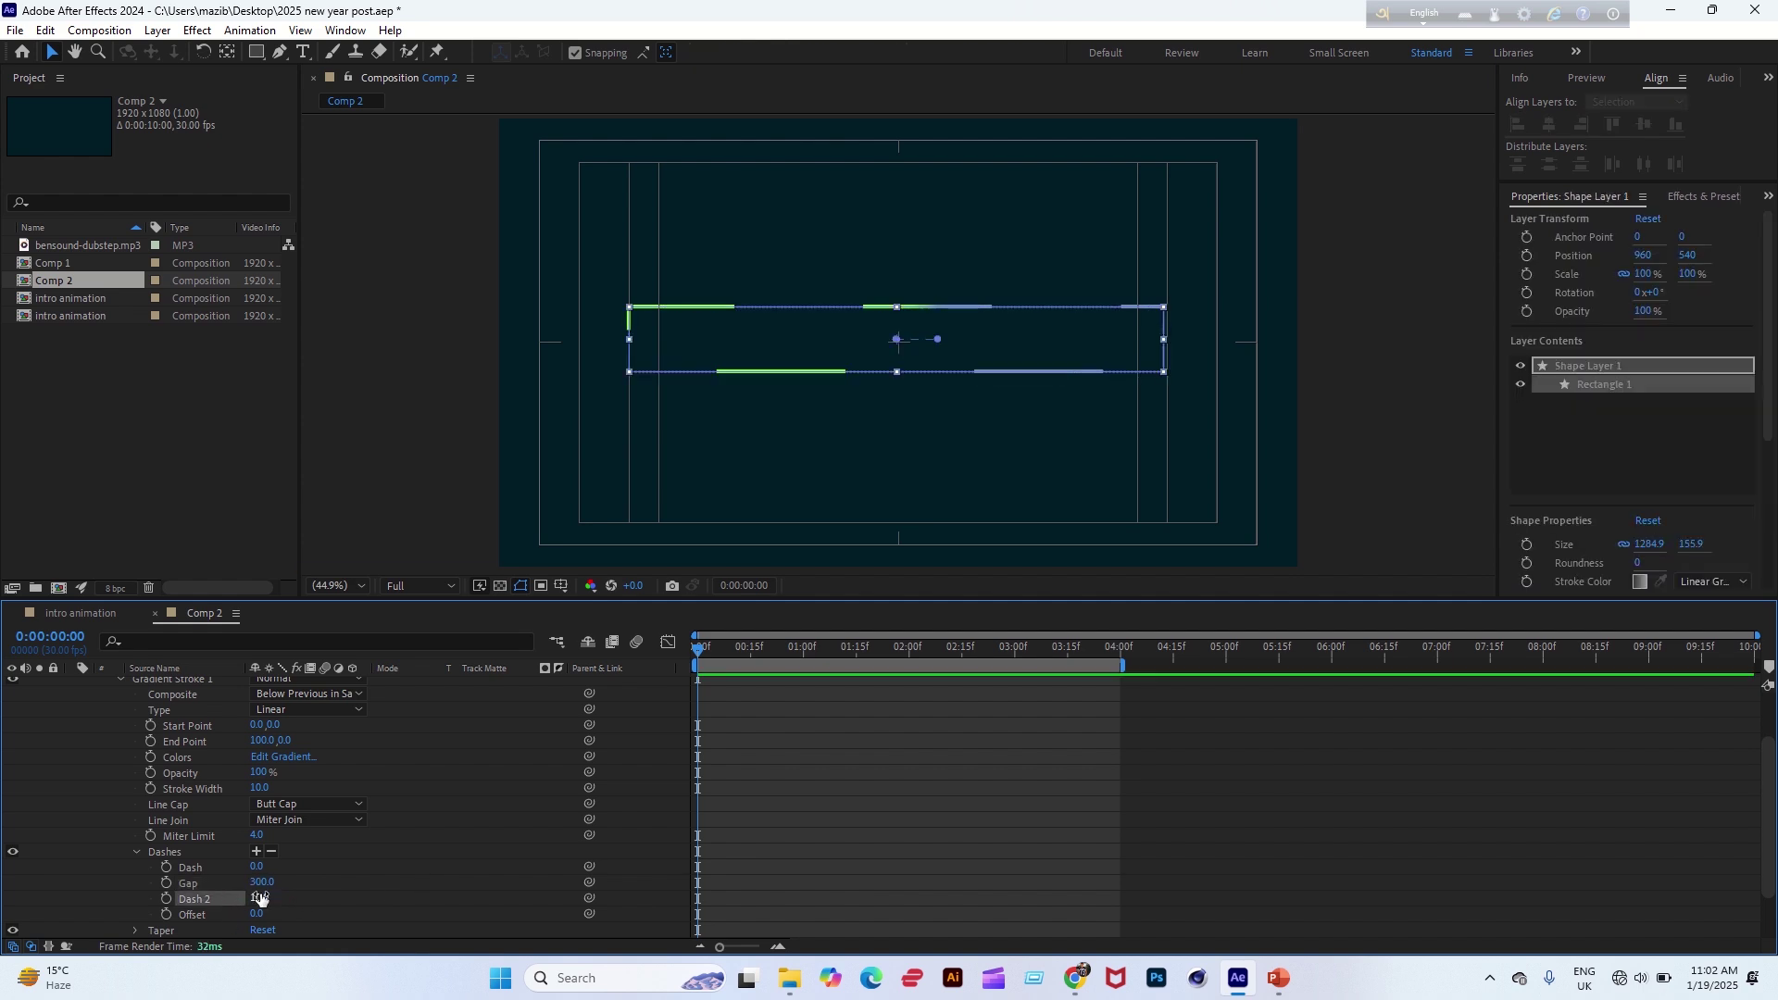
click(260, 898)
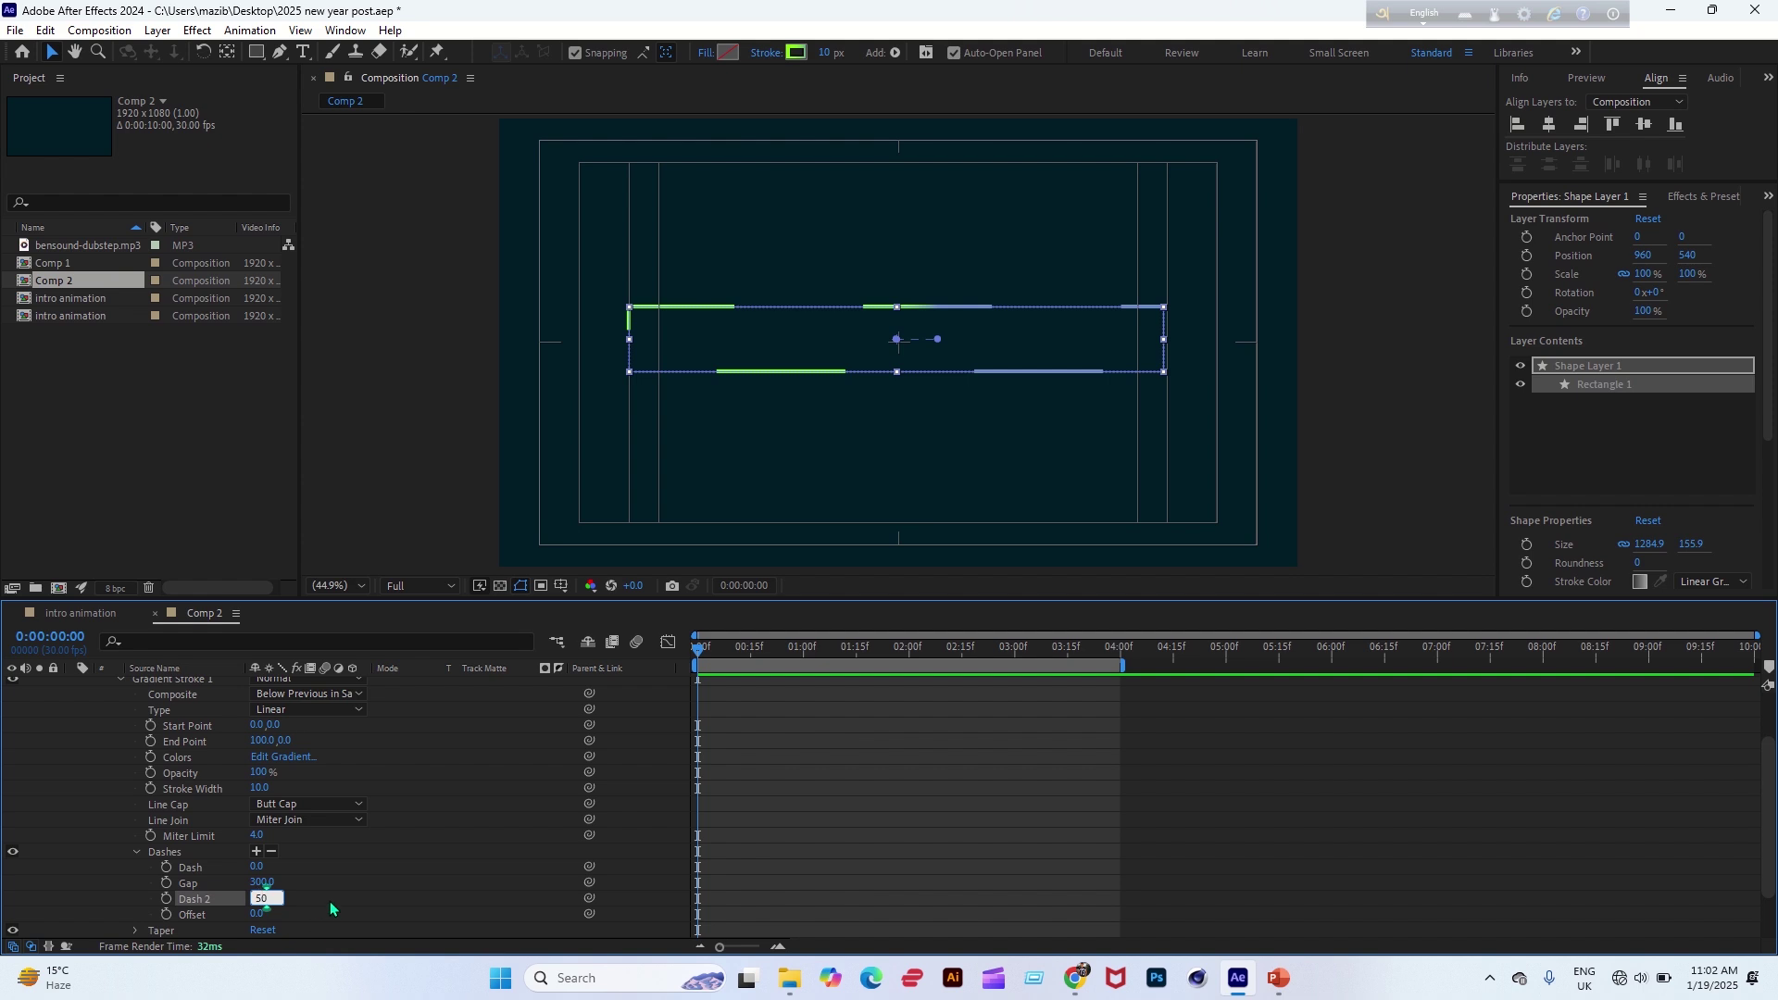
click(785, 701)
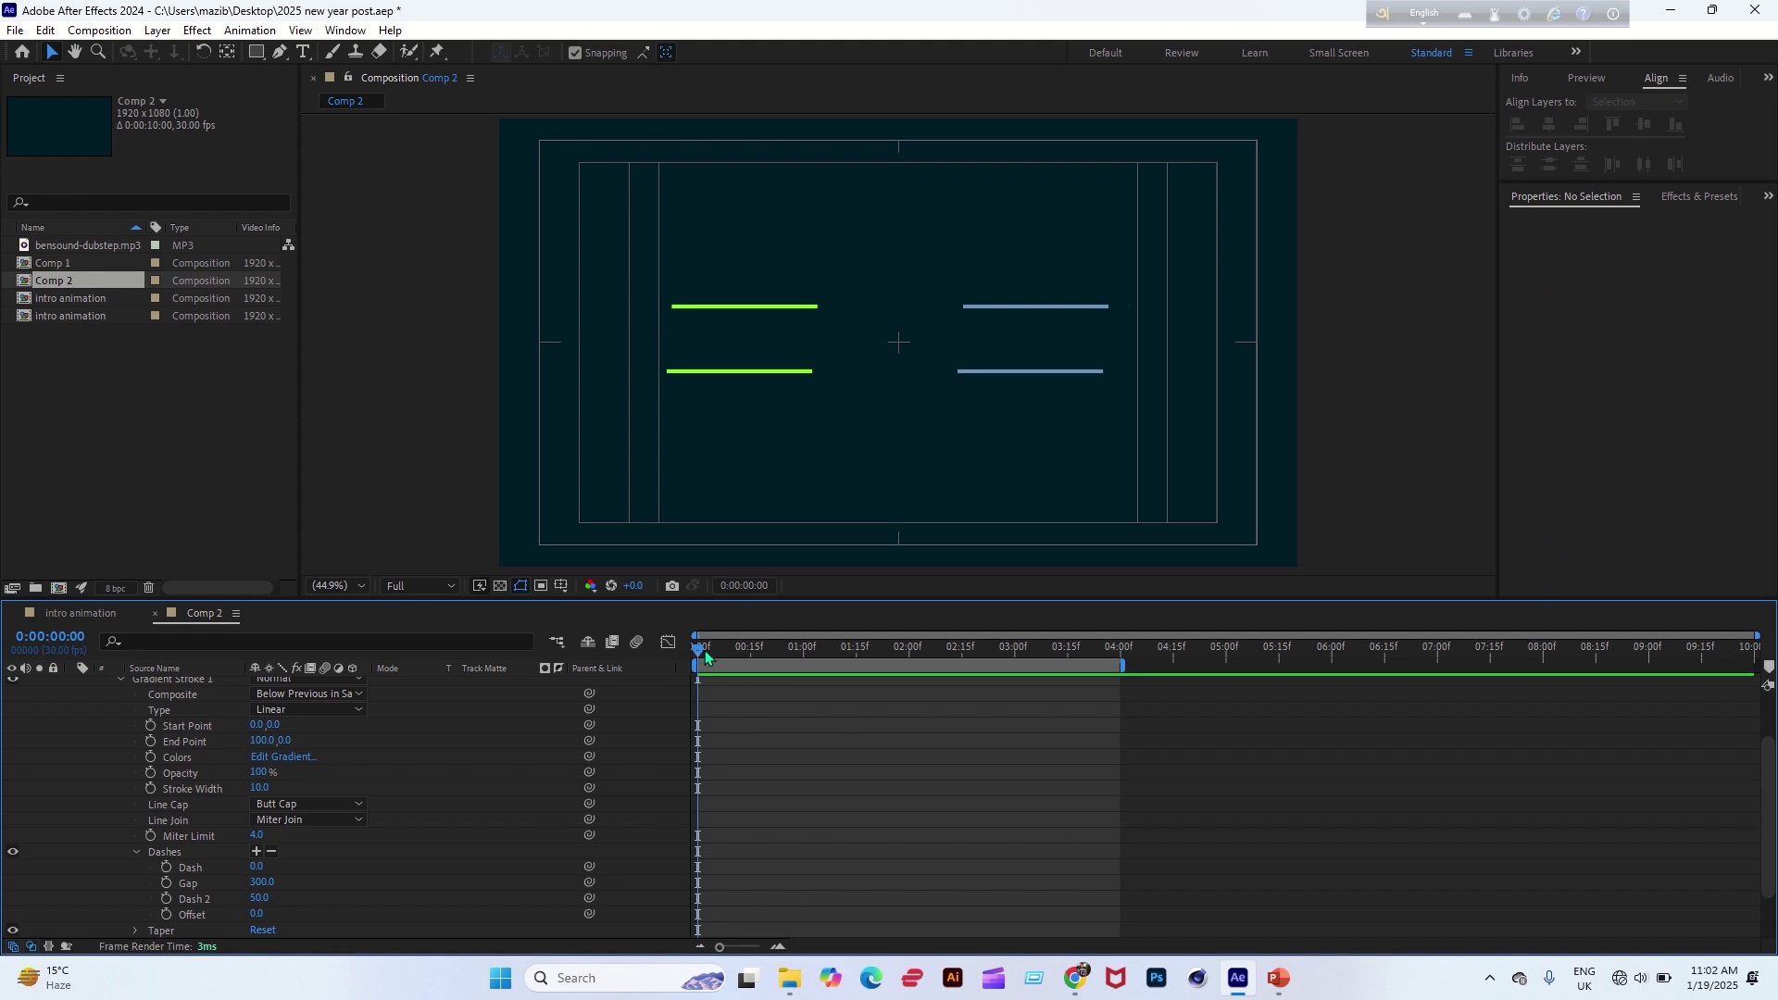
Set the gradient stroke's line cap to Round Cap and its line join to Round Join.
click(298, 806)
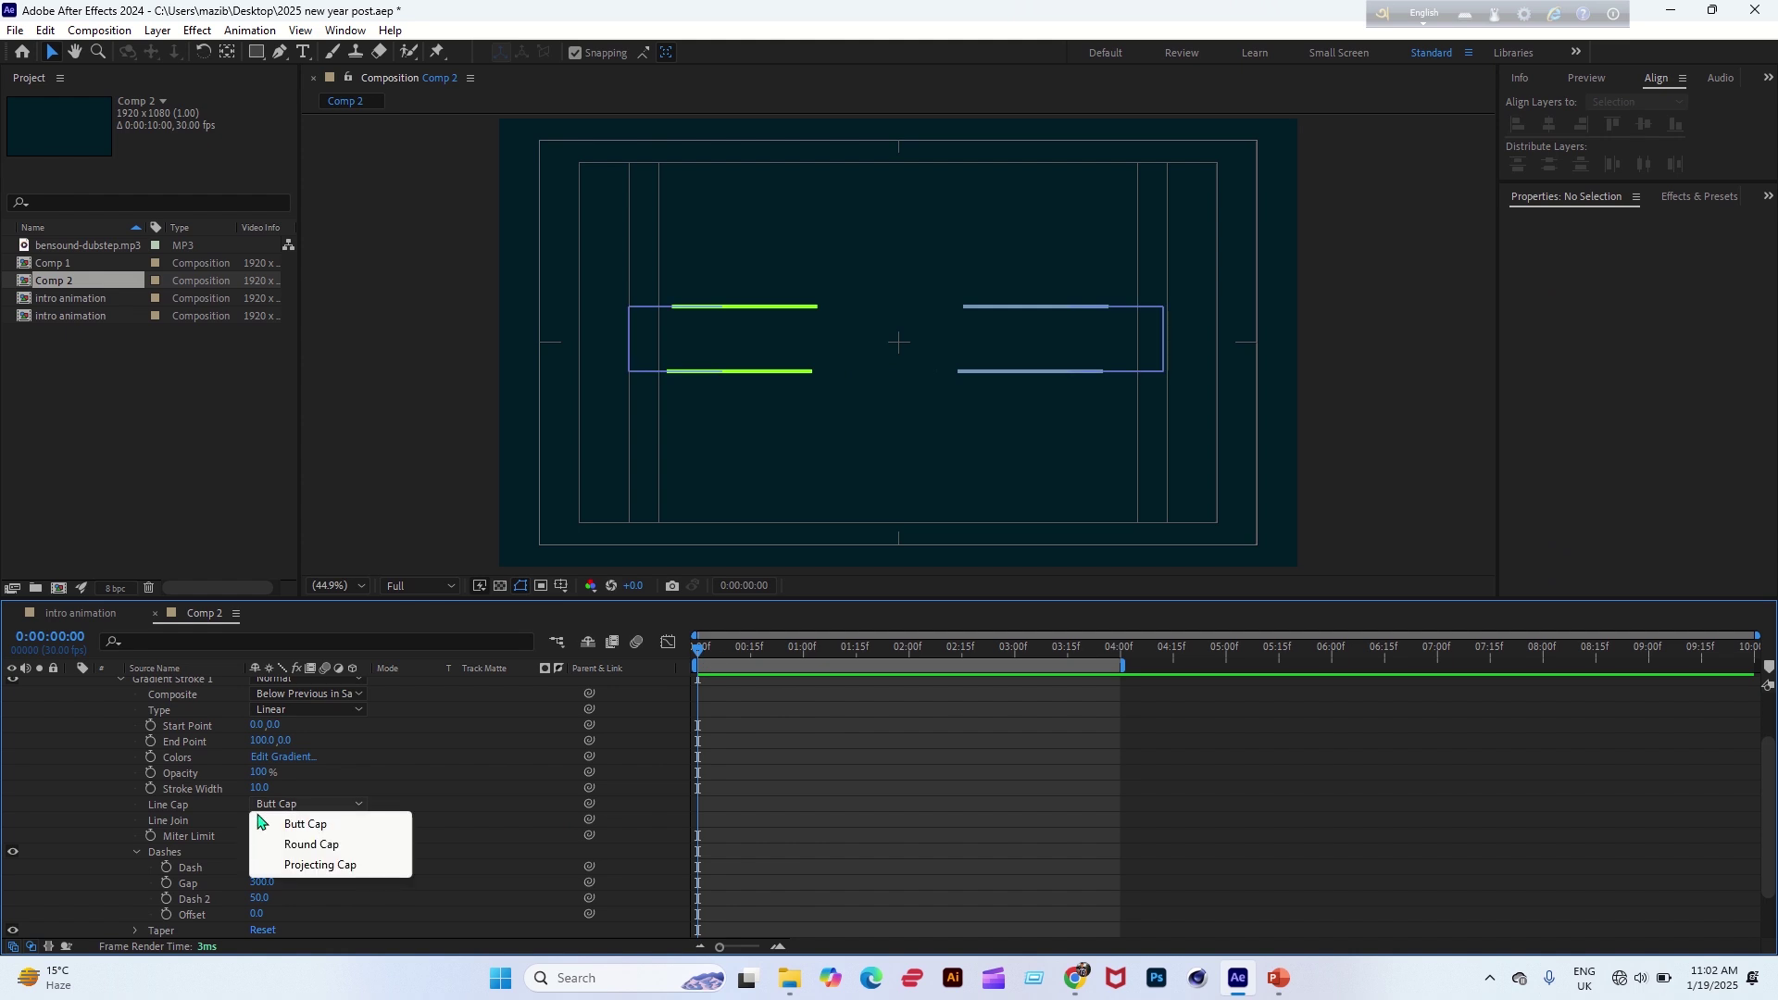
click(324, 843)
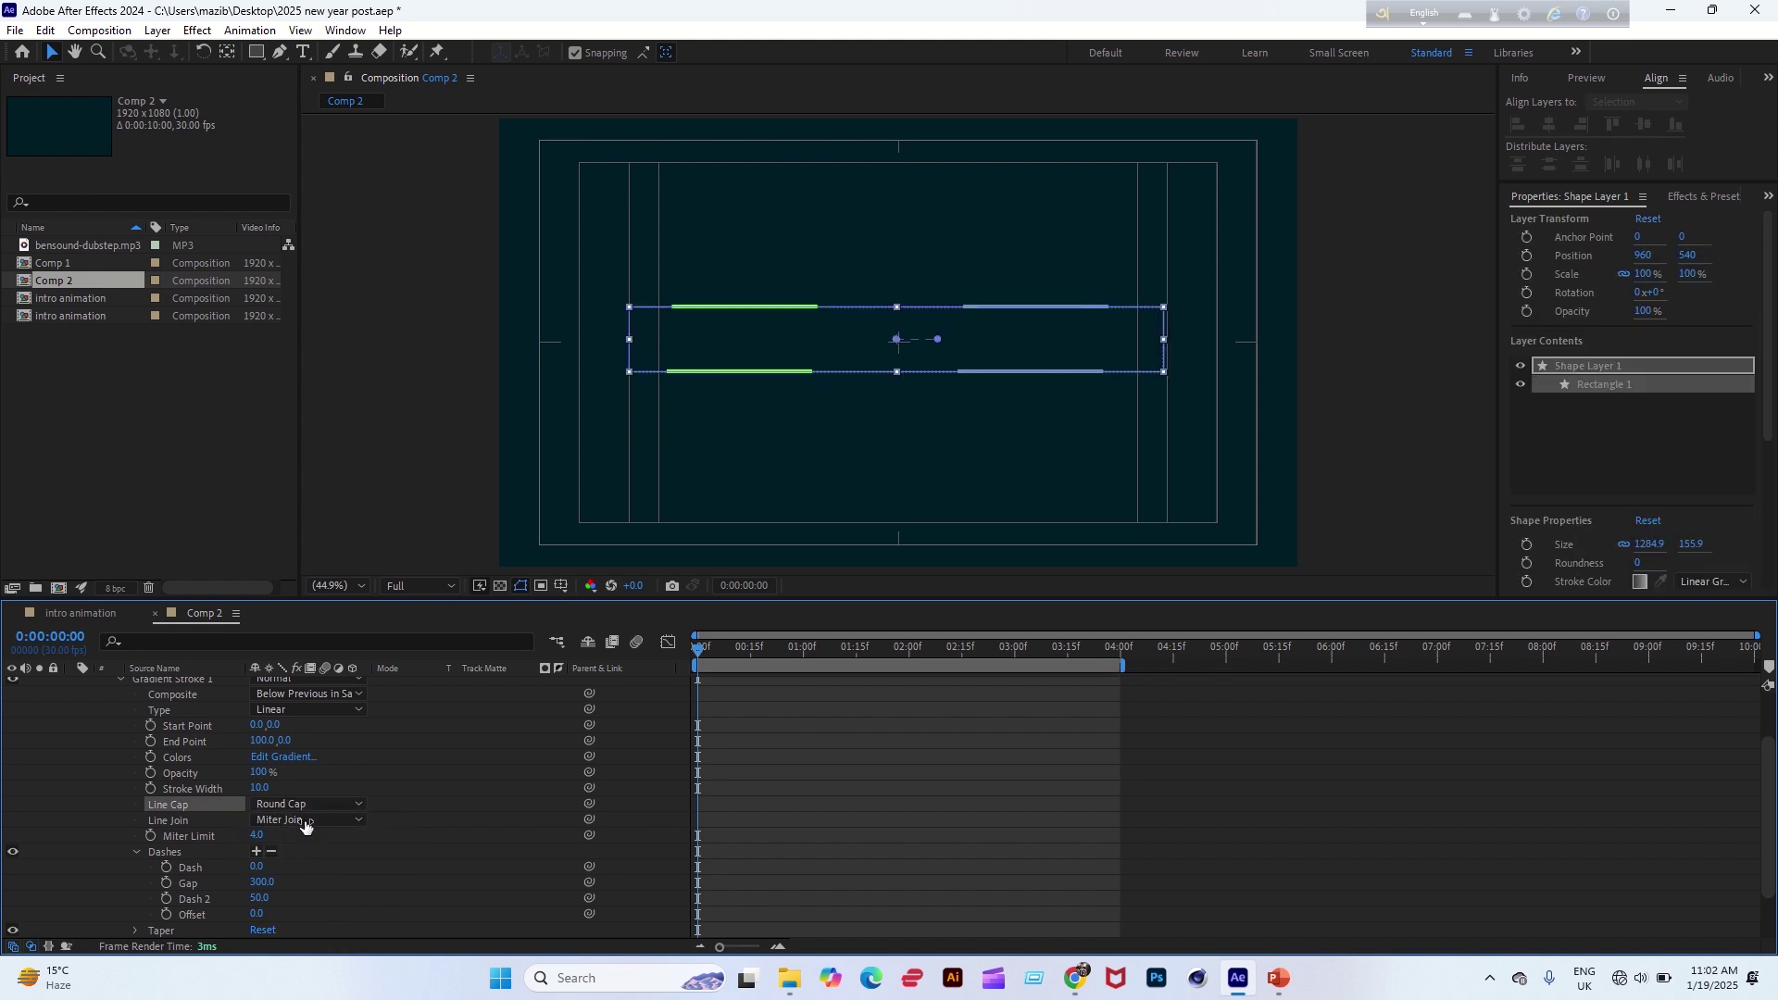
click(315, 819)
click(324, 861)
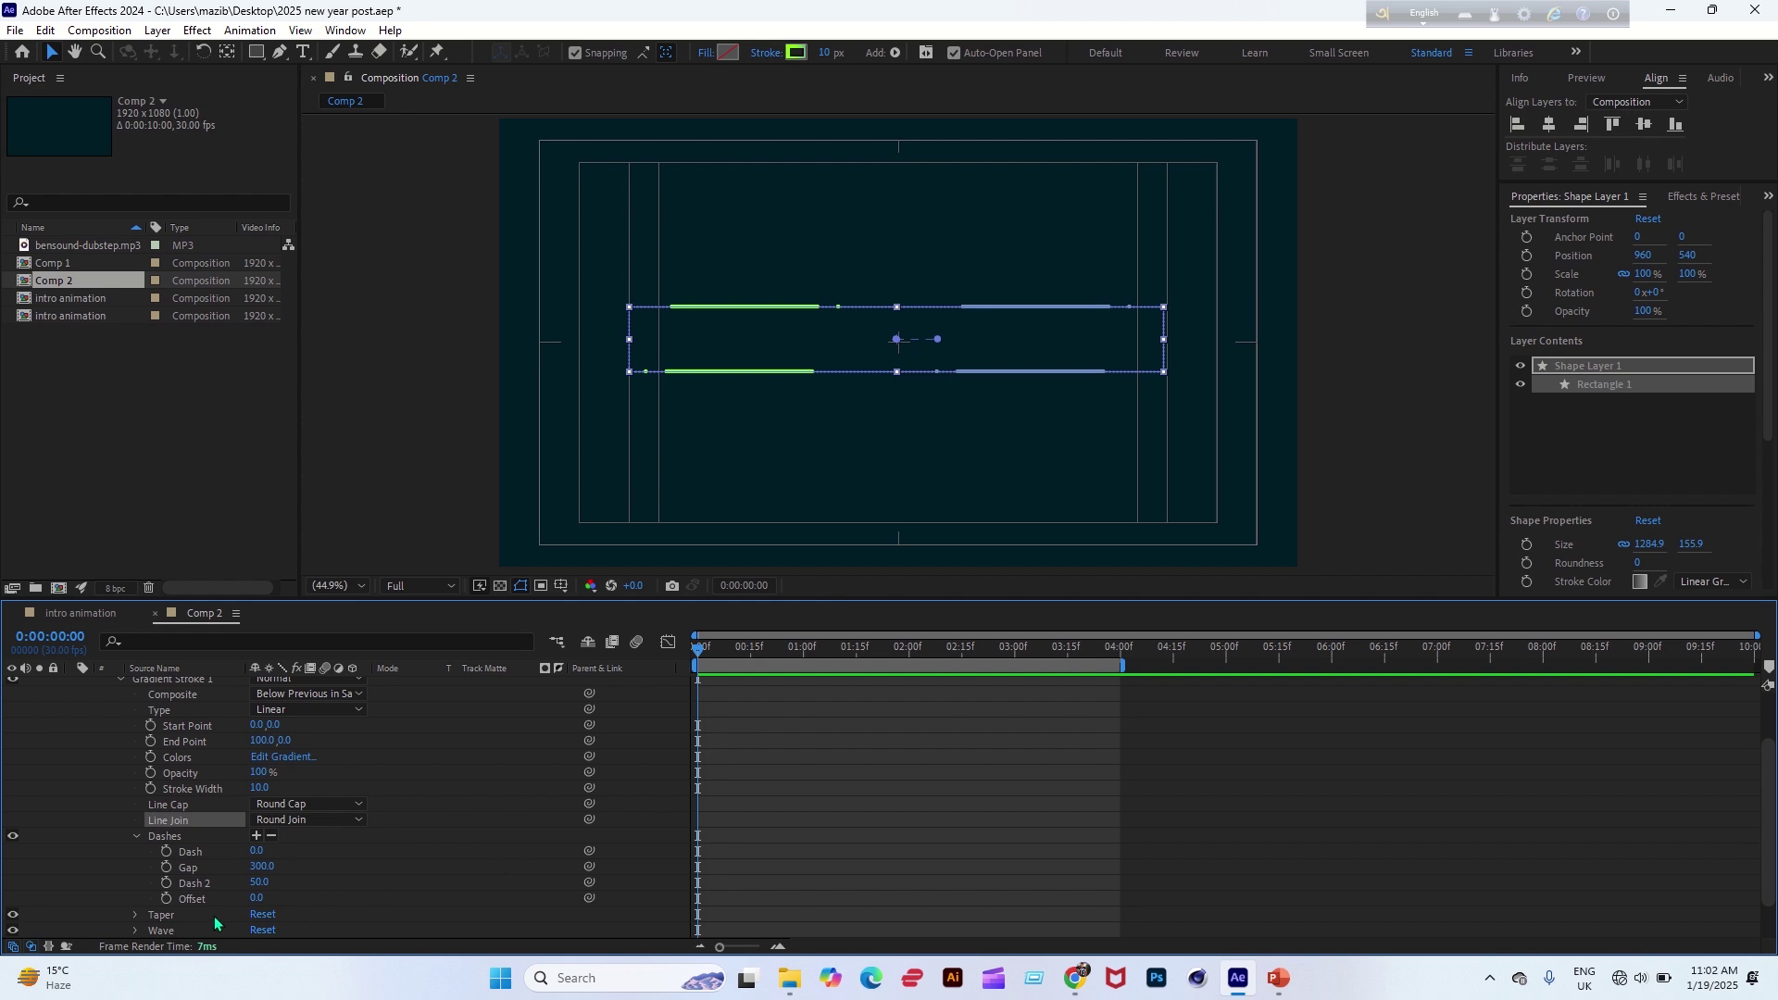
Keyframe the dash Offset from 0 at the start to 1000 at 4 seconds, and preview the animation from the beginning.
click(196, 902)
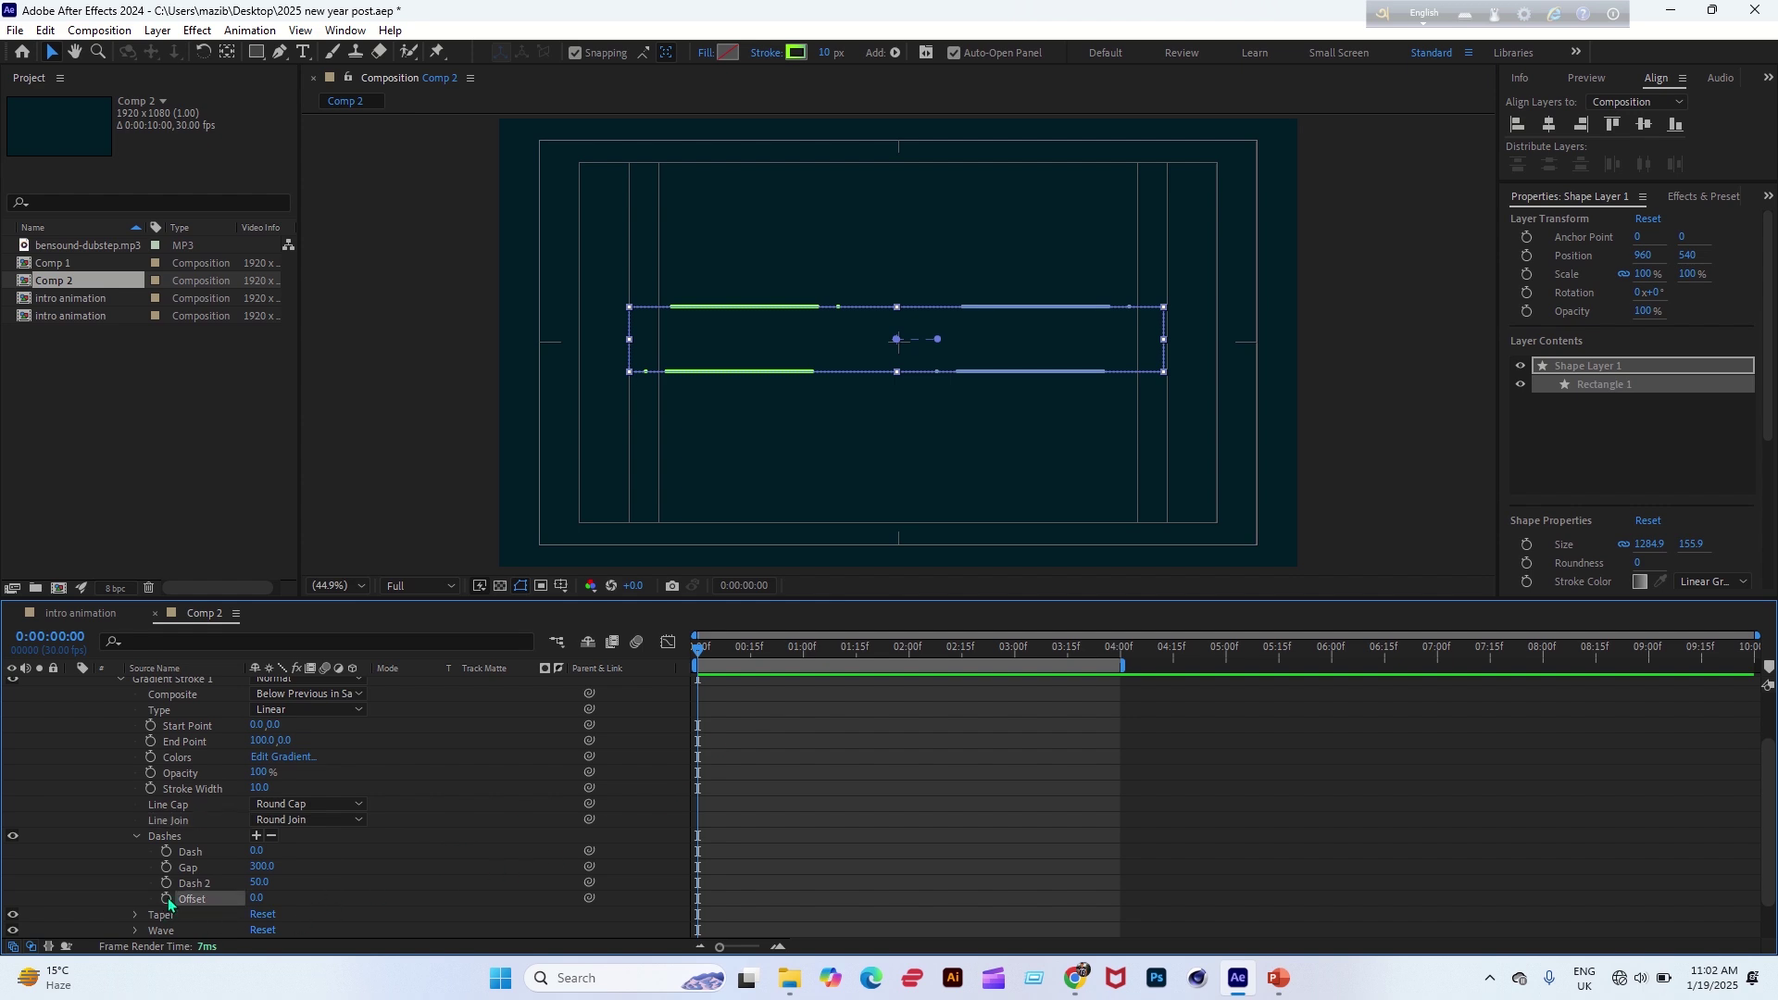
click(168, 900)
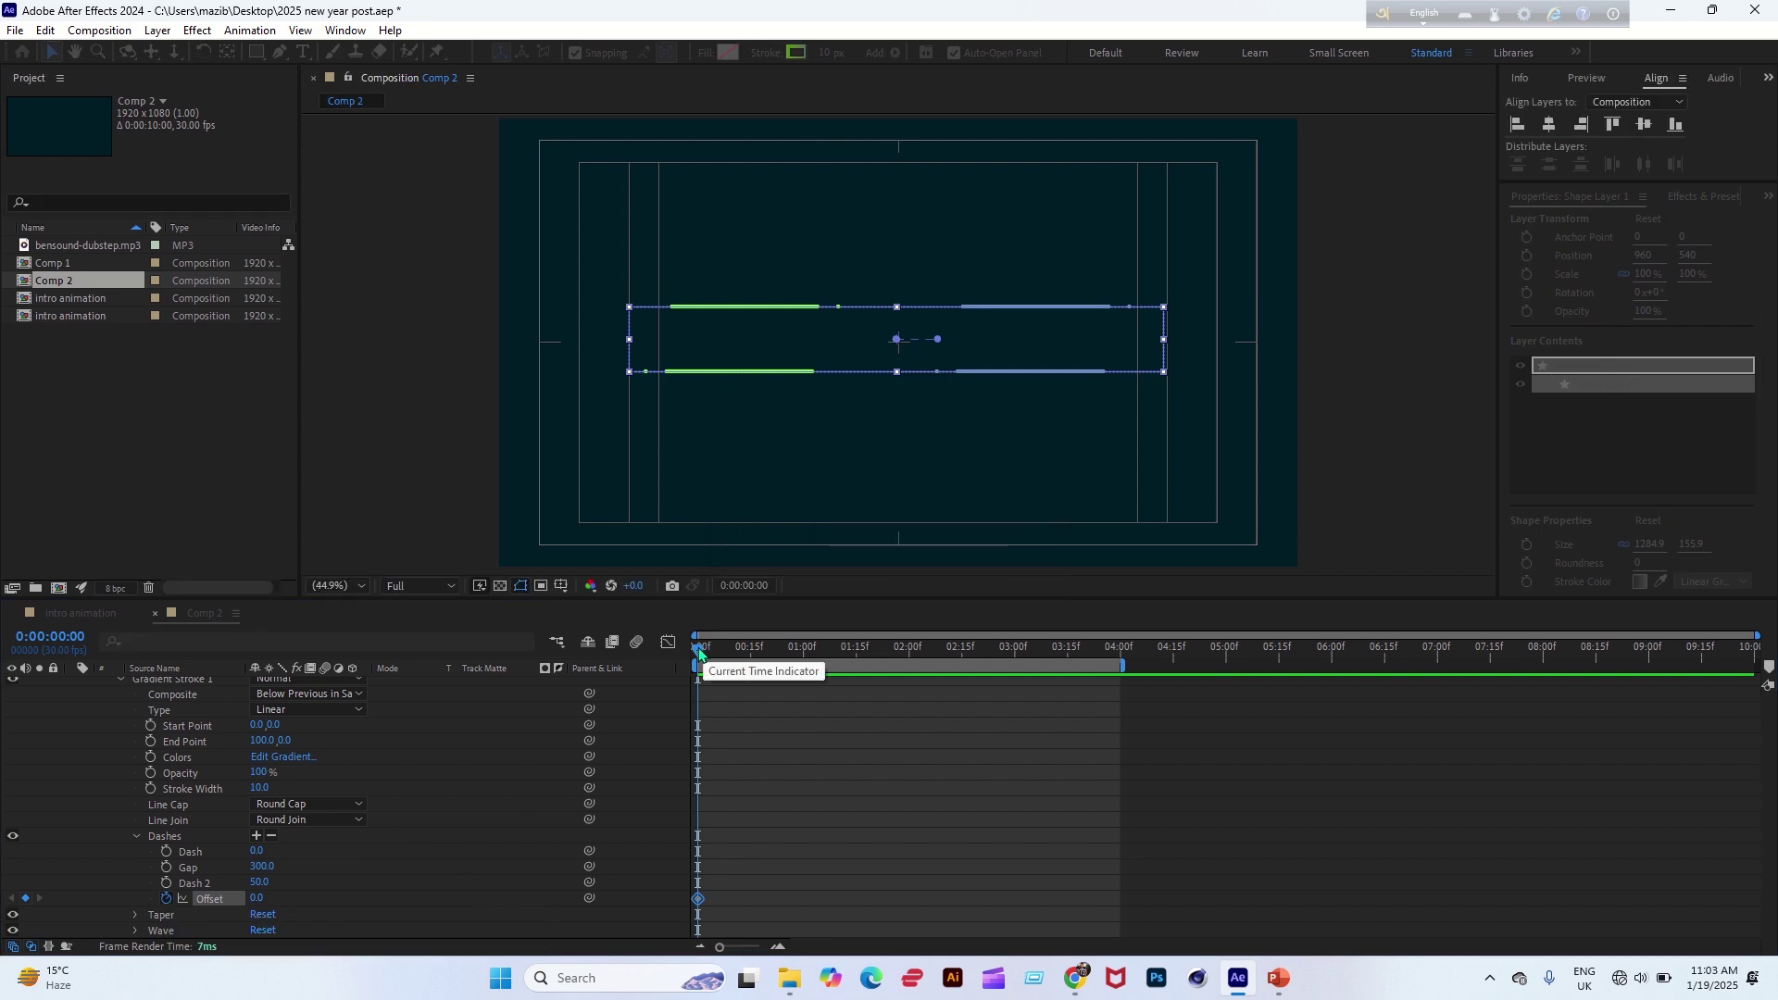
click(904, 648)
drag(1072, 684, 1120, 688)
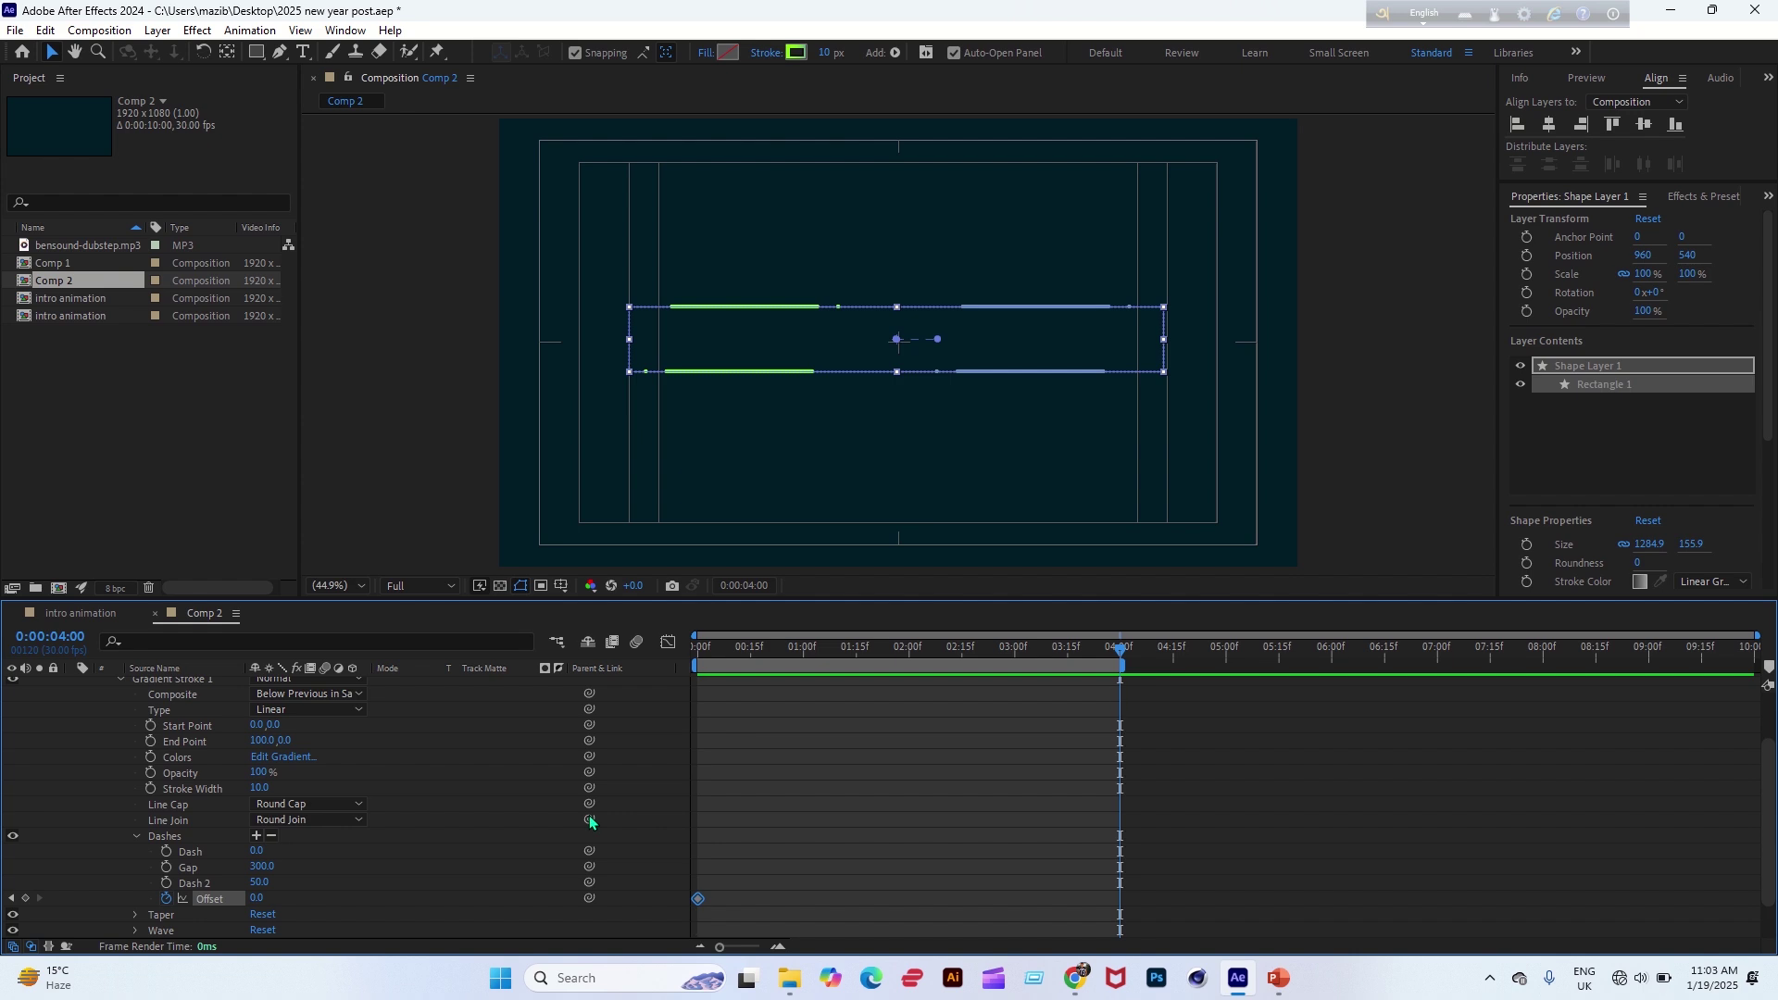
click(255, 899)
text(10000)
key(Return)
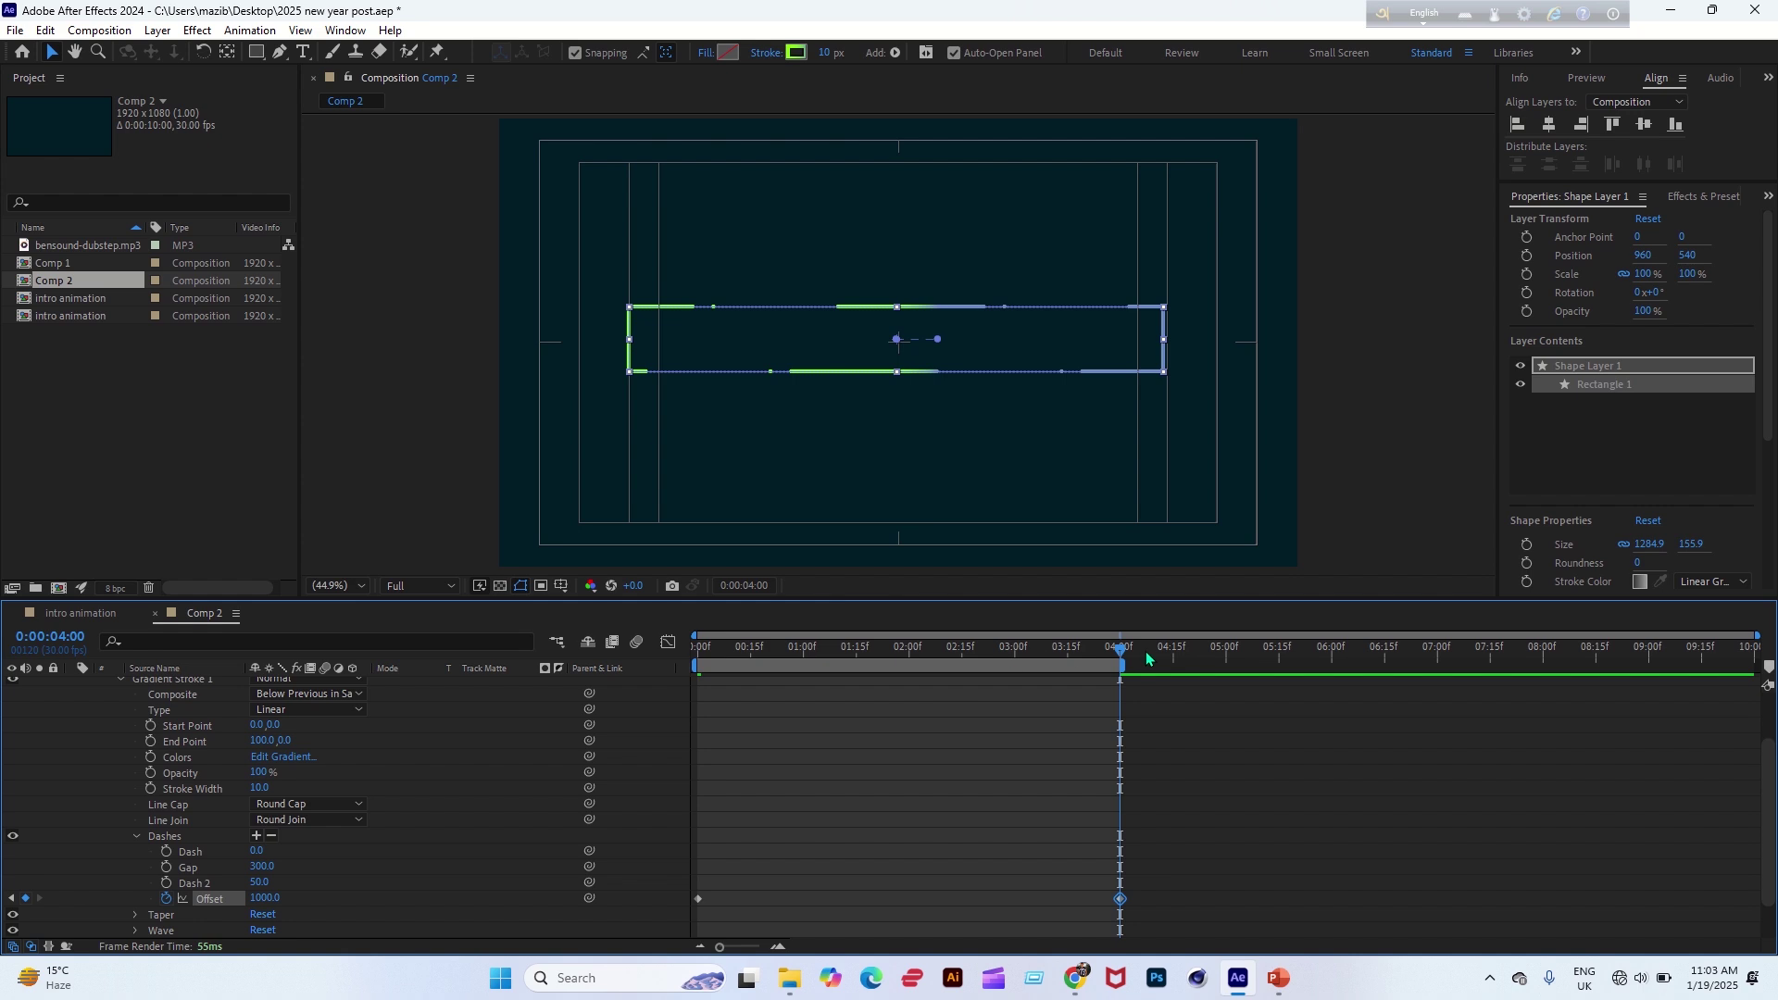
drag(1122, 651, 698, 699)
key(space)
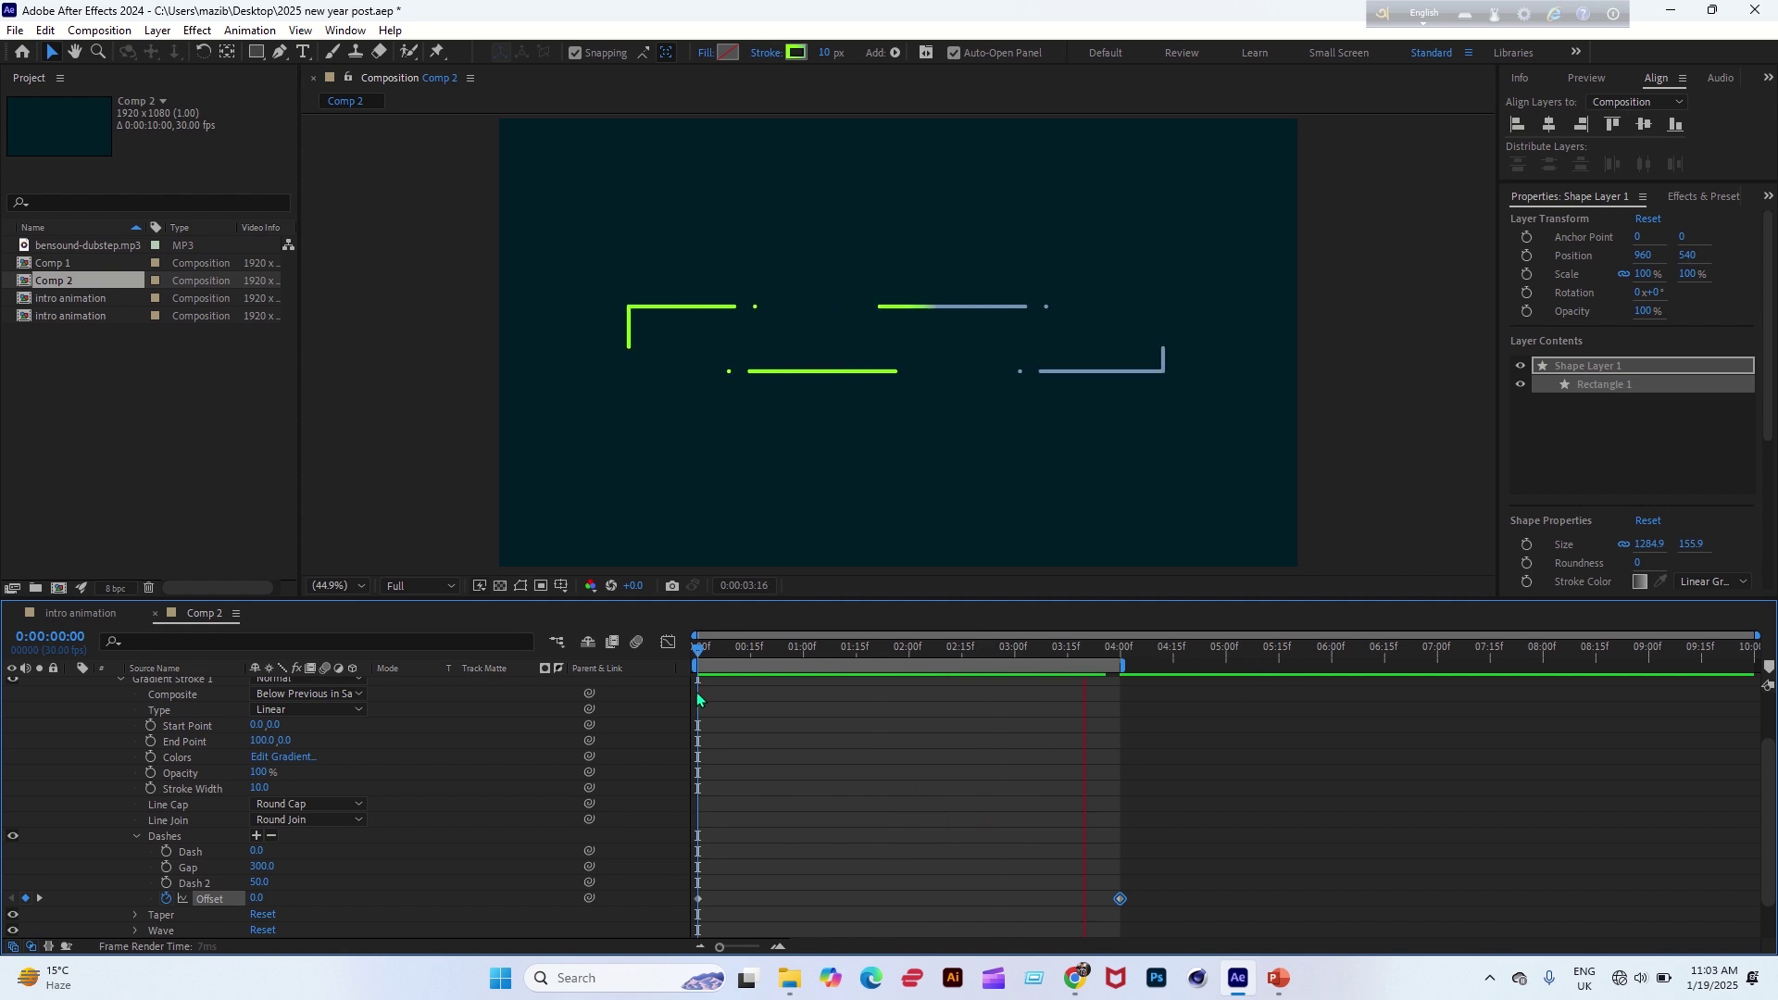
Collapse the dashed rectangle's layer properties, stop the preview and deselect the layer.
scroll(23, 689, up, 2)
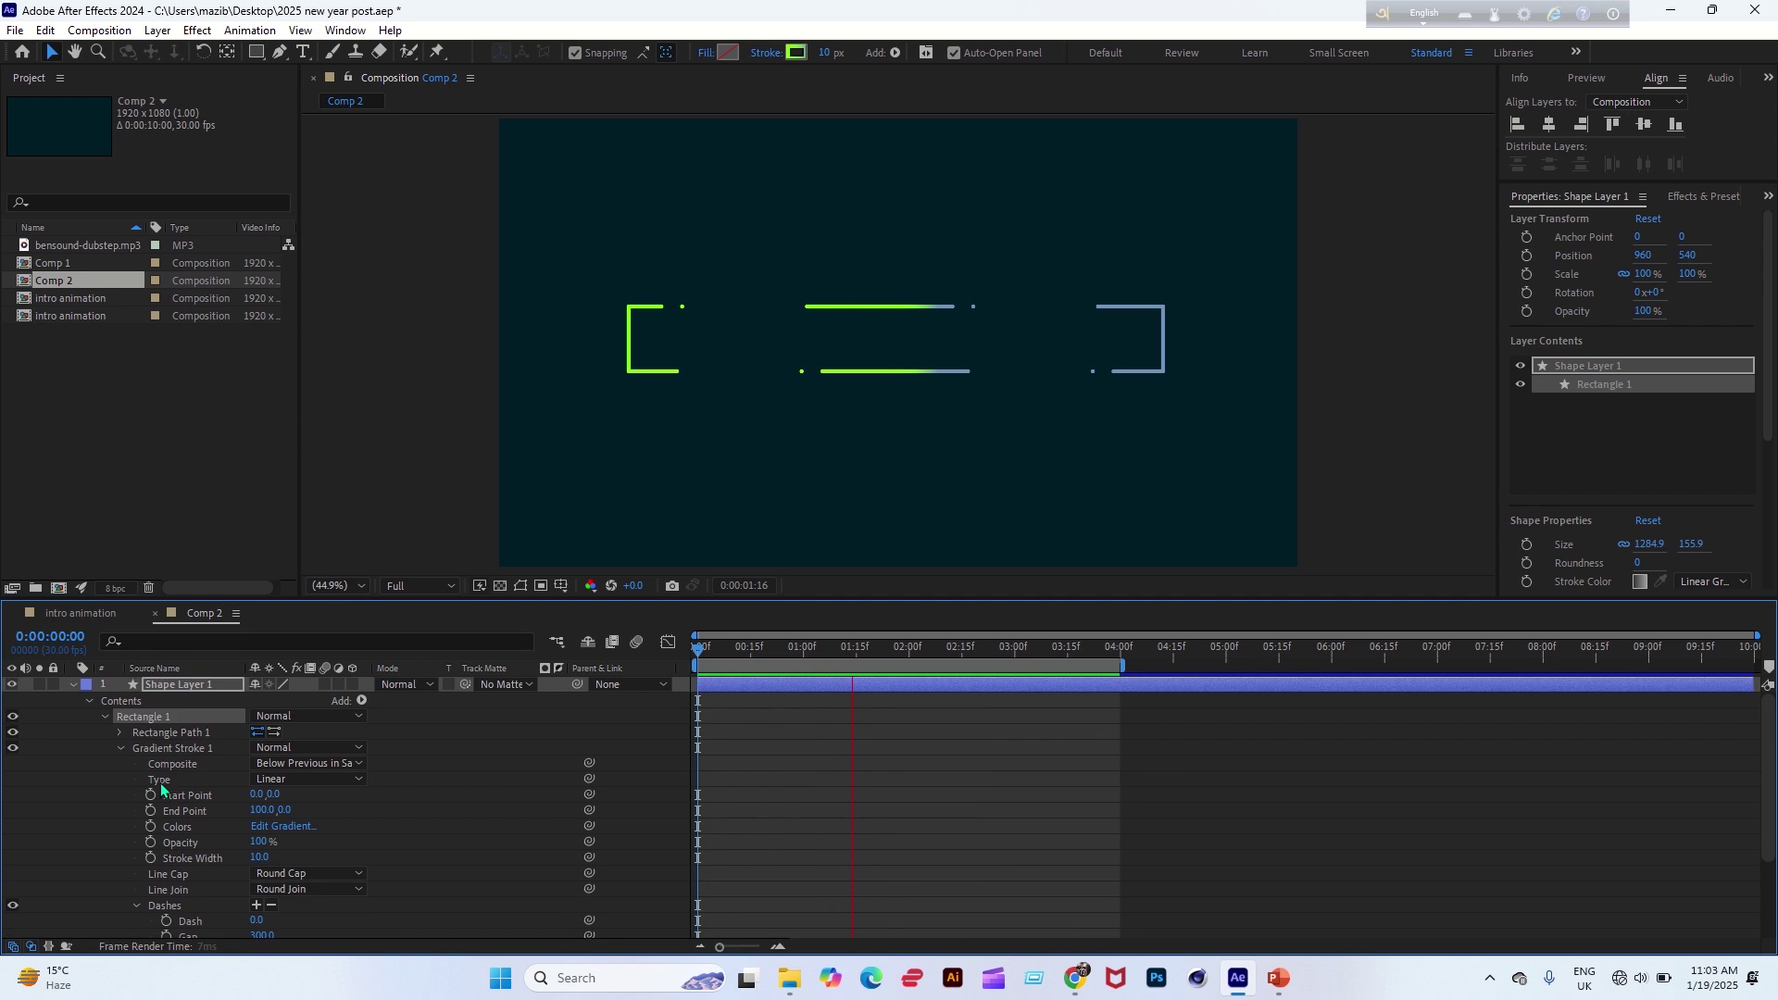
click(73, 686)
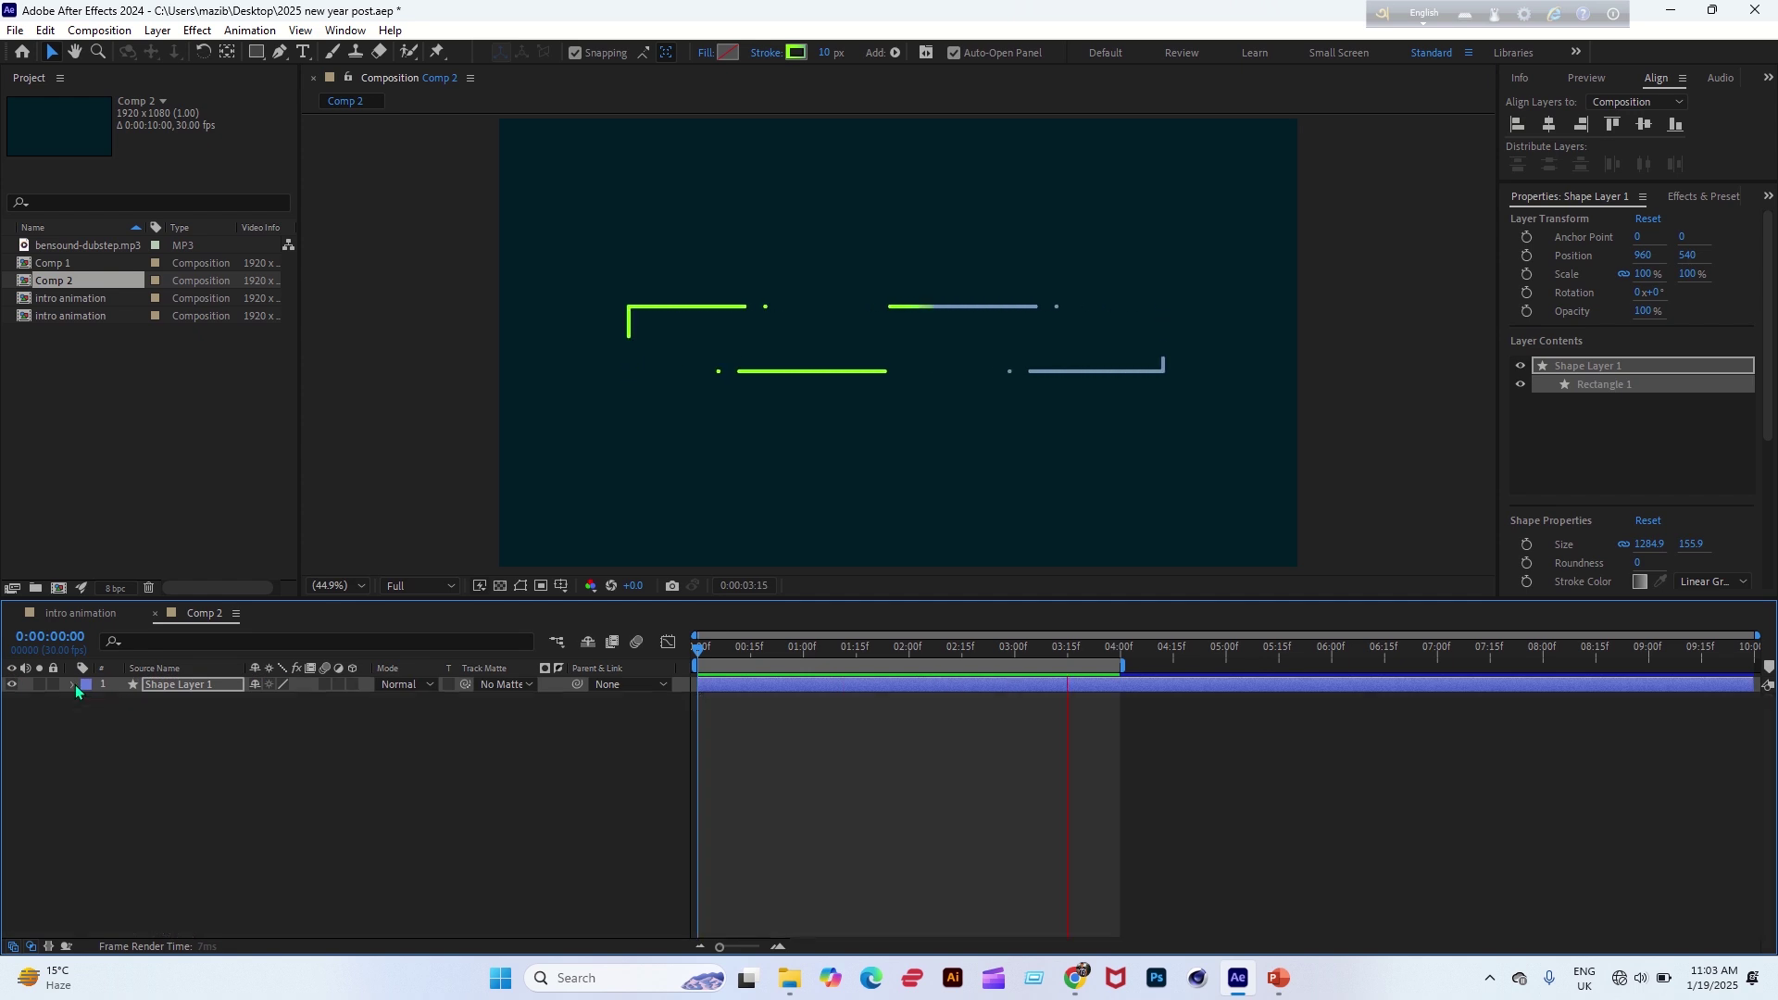
key(space)
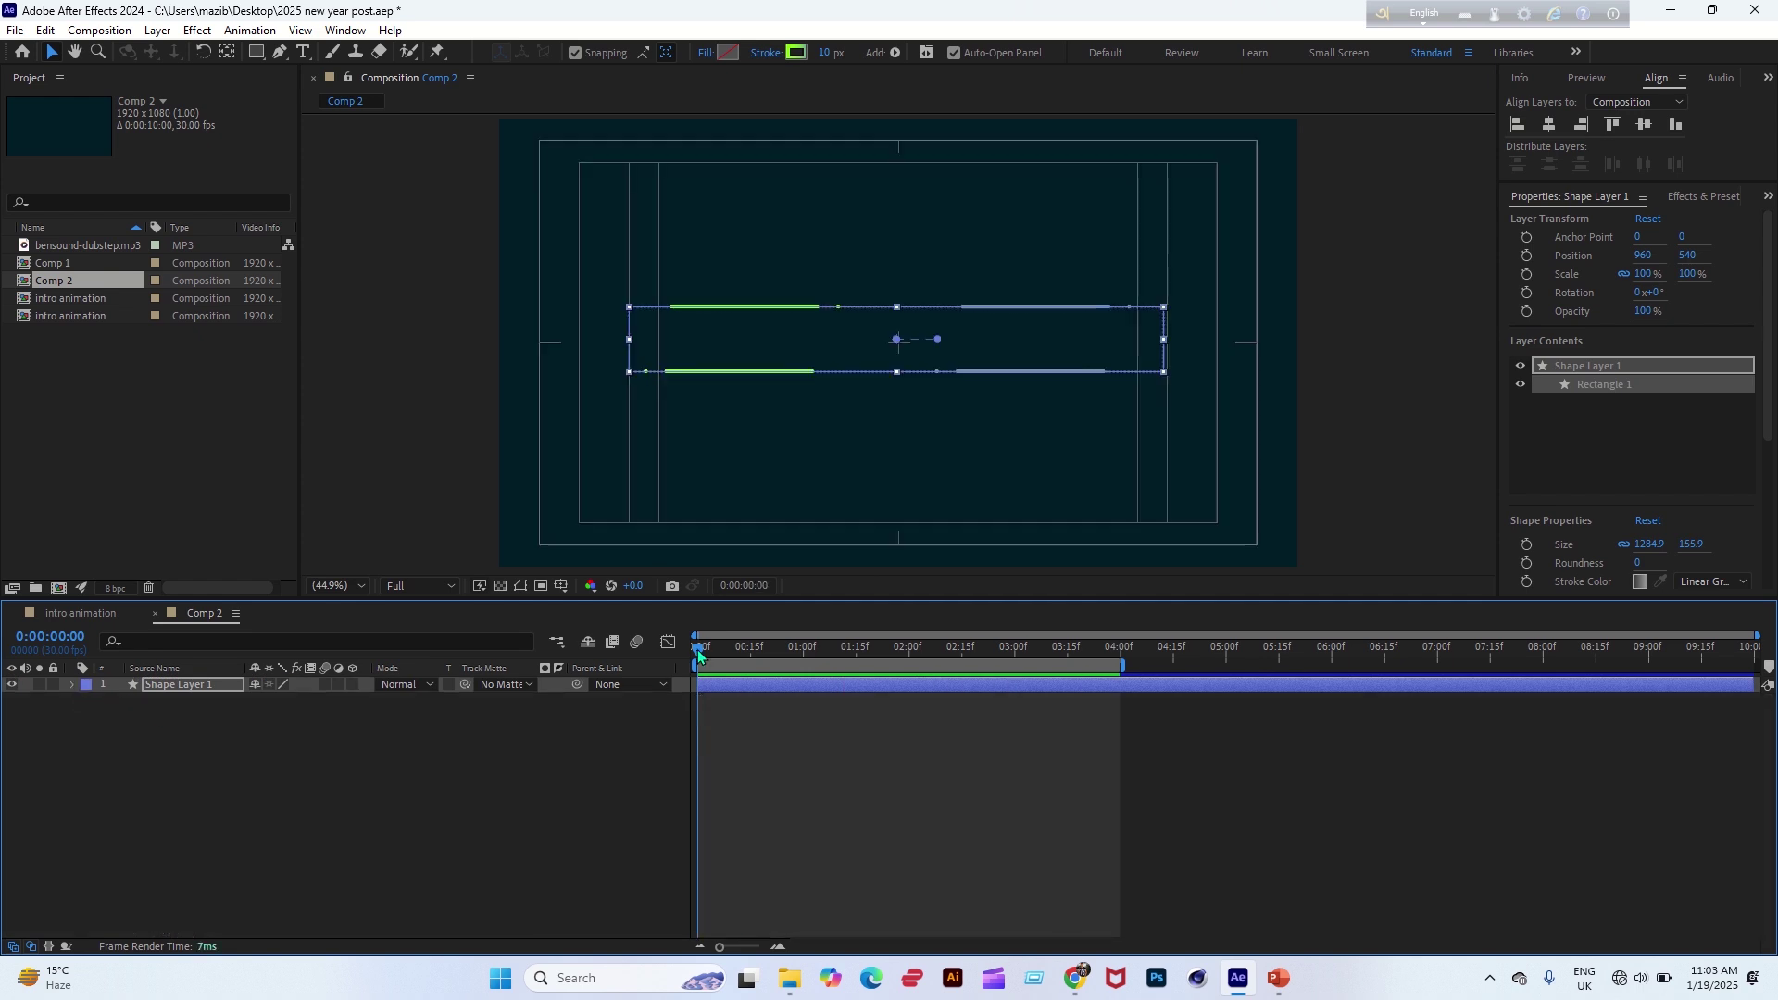
click(191, 728)
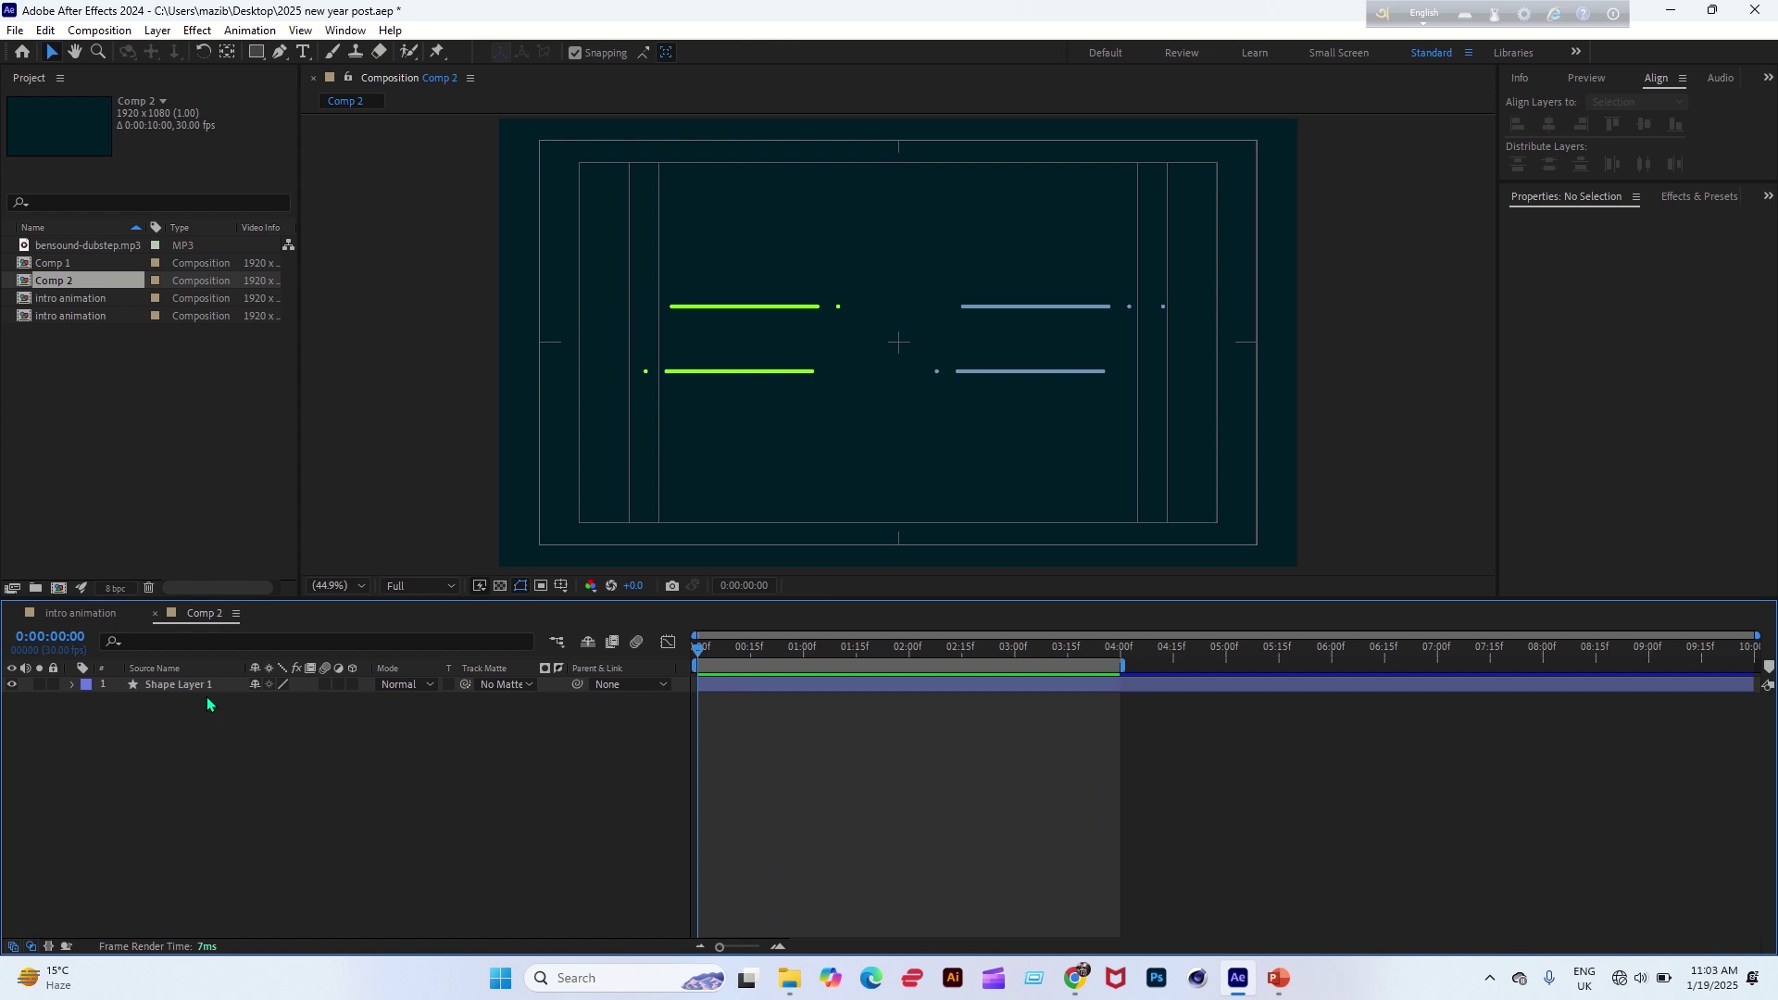
Draw a solid lime green rectangle without a stroke, about 1153 × 167 px, over the dashed outline.
click(256, 52)
click(565, 53)
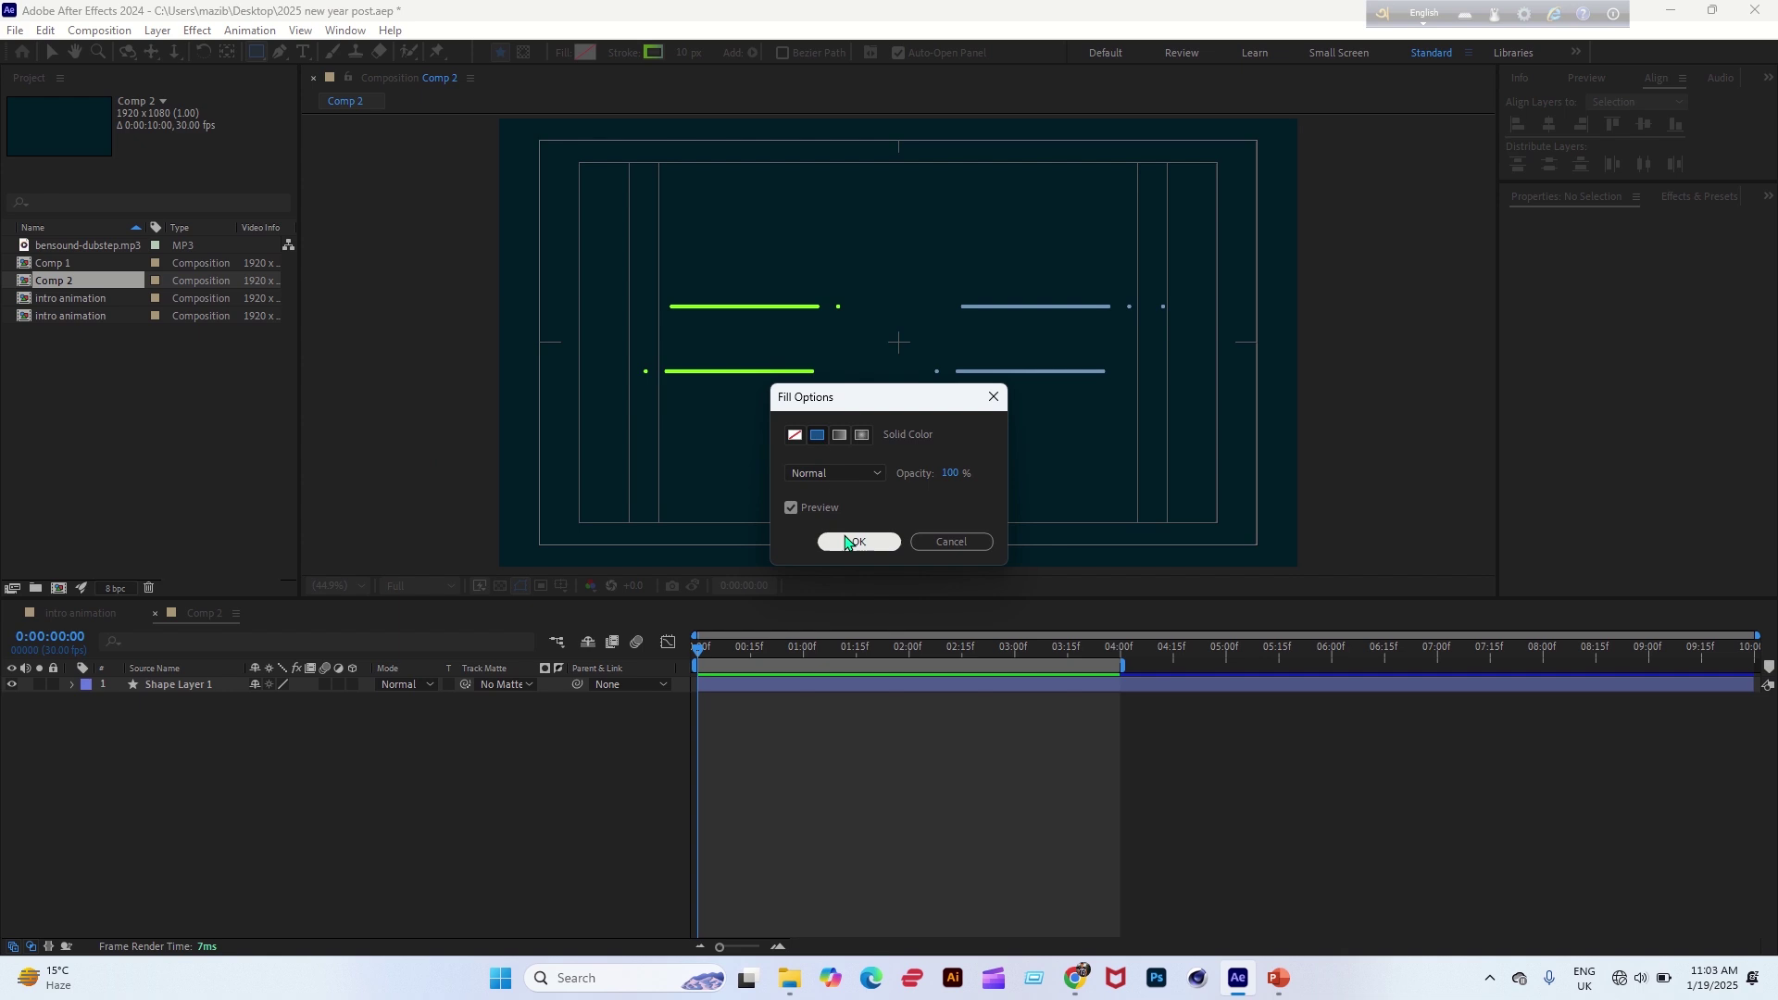
click(845, 541)
click(620, 53)
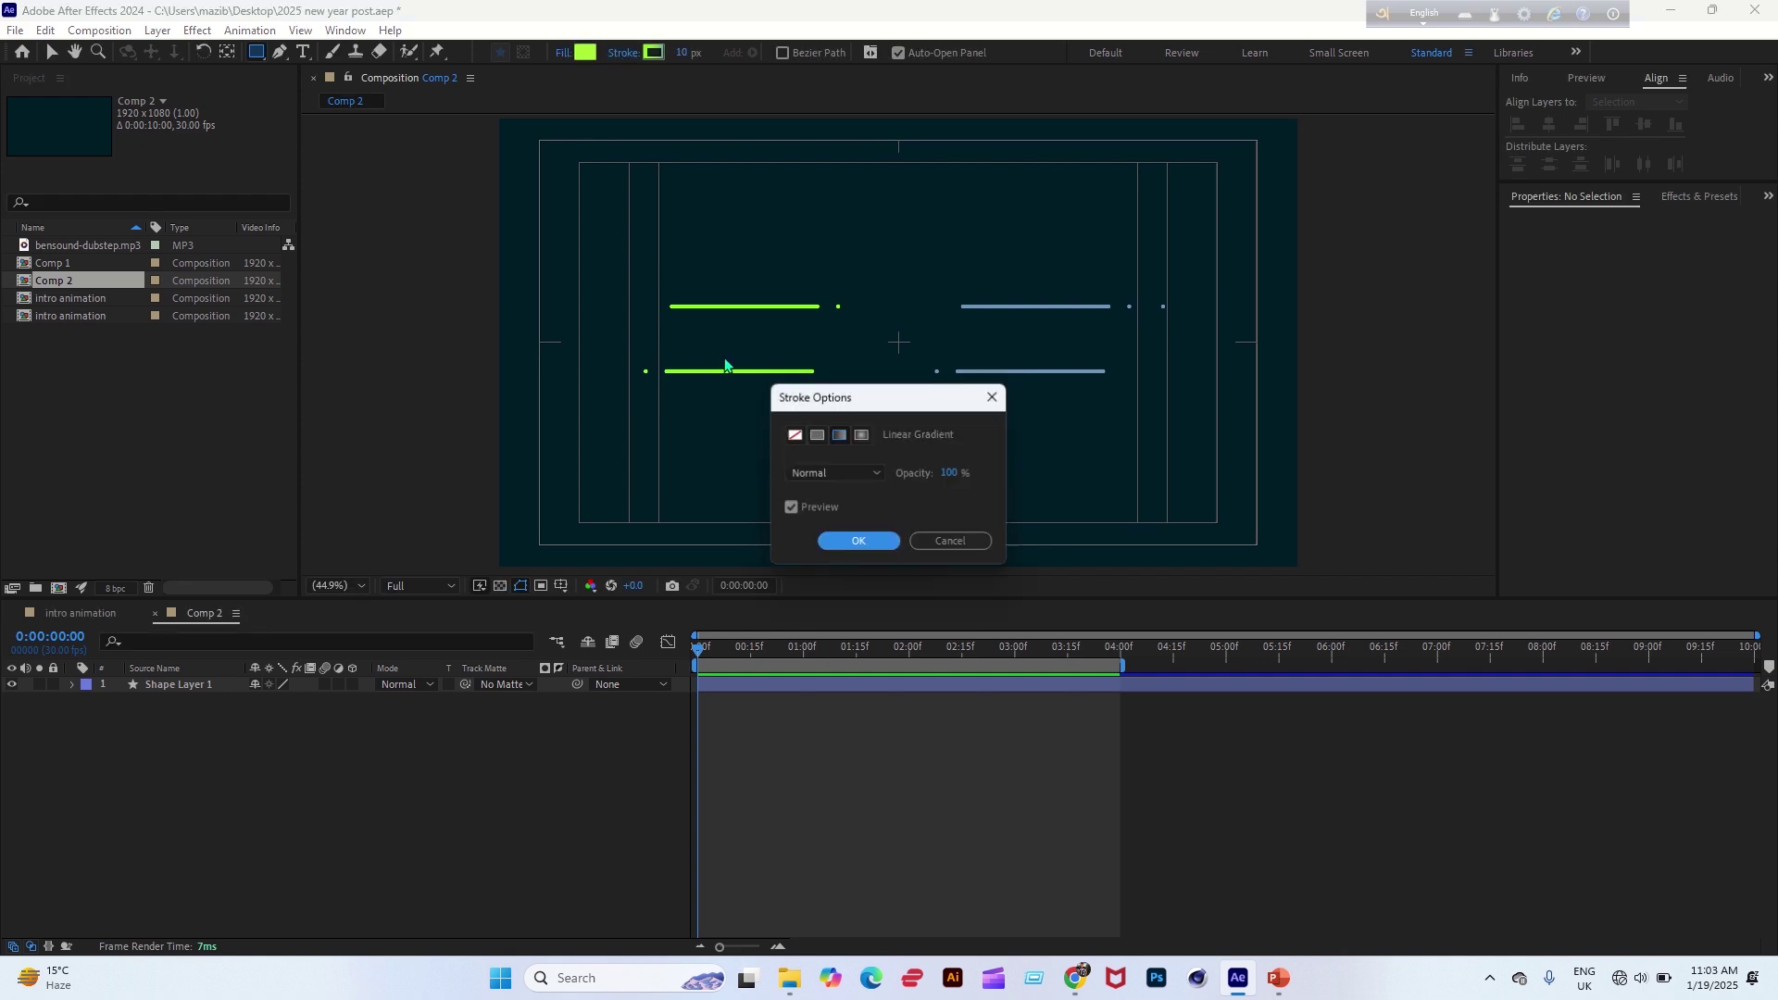
click(794, 435)
click(847, 542)
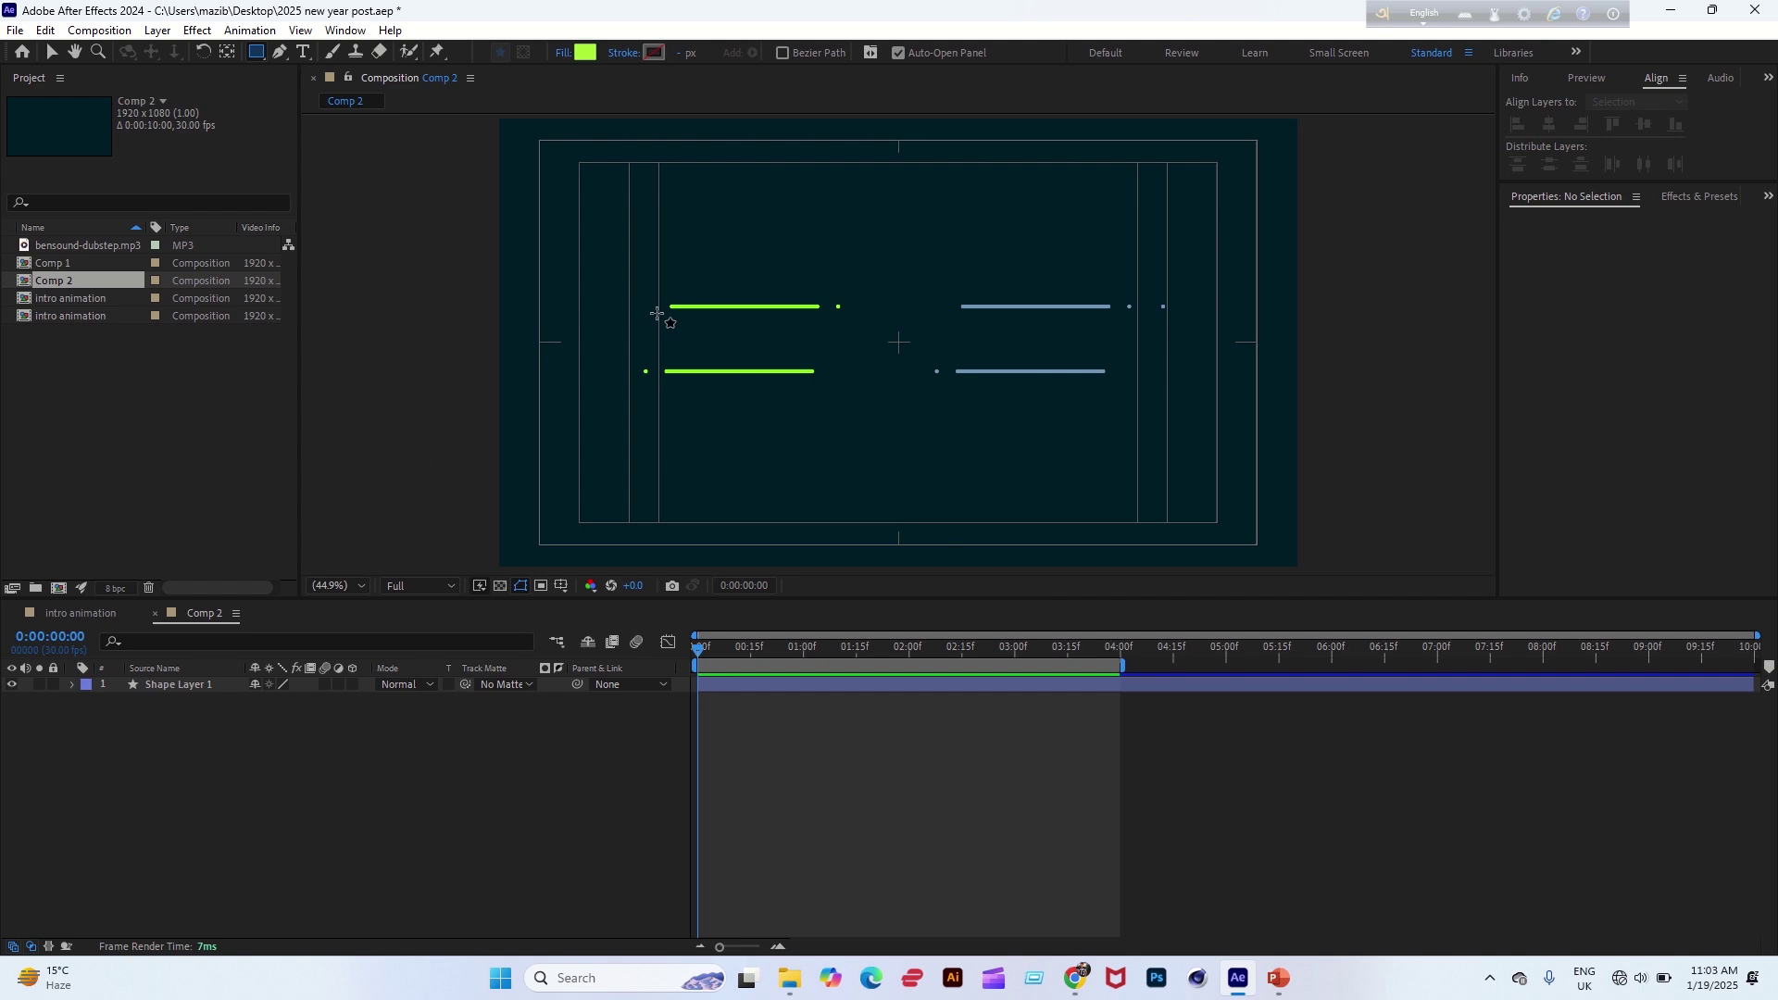
mouse_move(657, 305)
mouse_down()
mouse_move(682, 337)
mouse_move(1123, 350)
mouse_move(1149, 358)
mouse_move(1138, 375)
mouse_up()
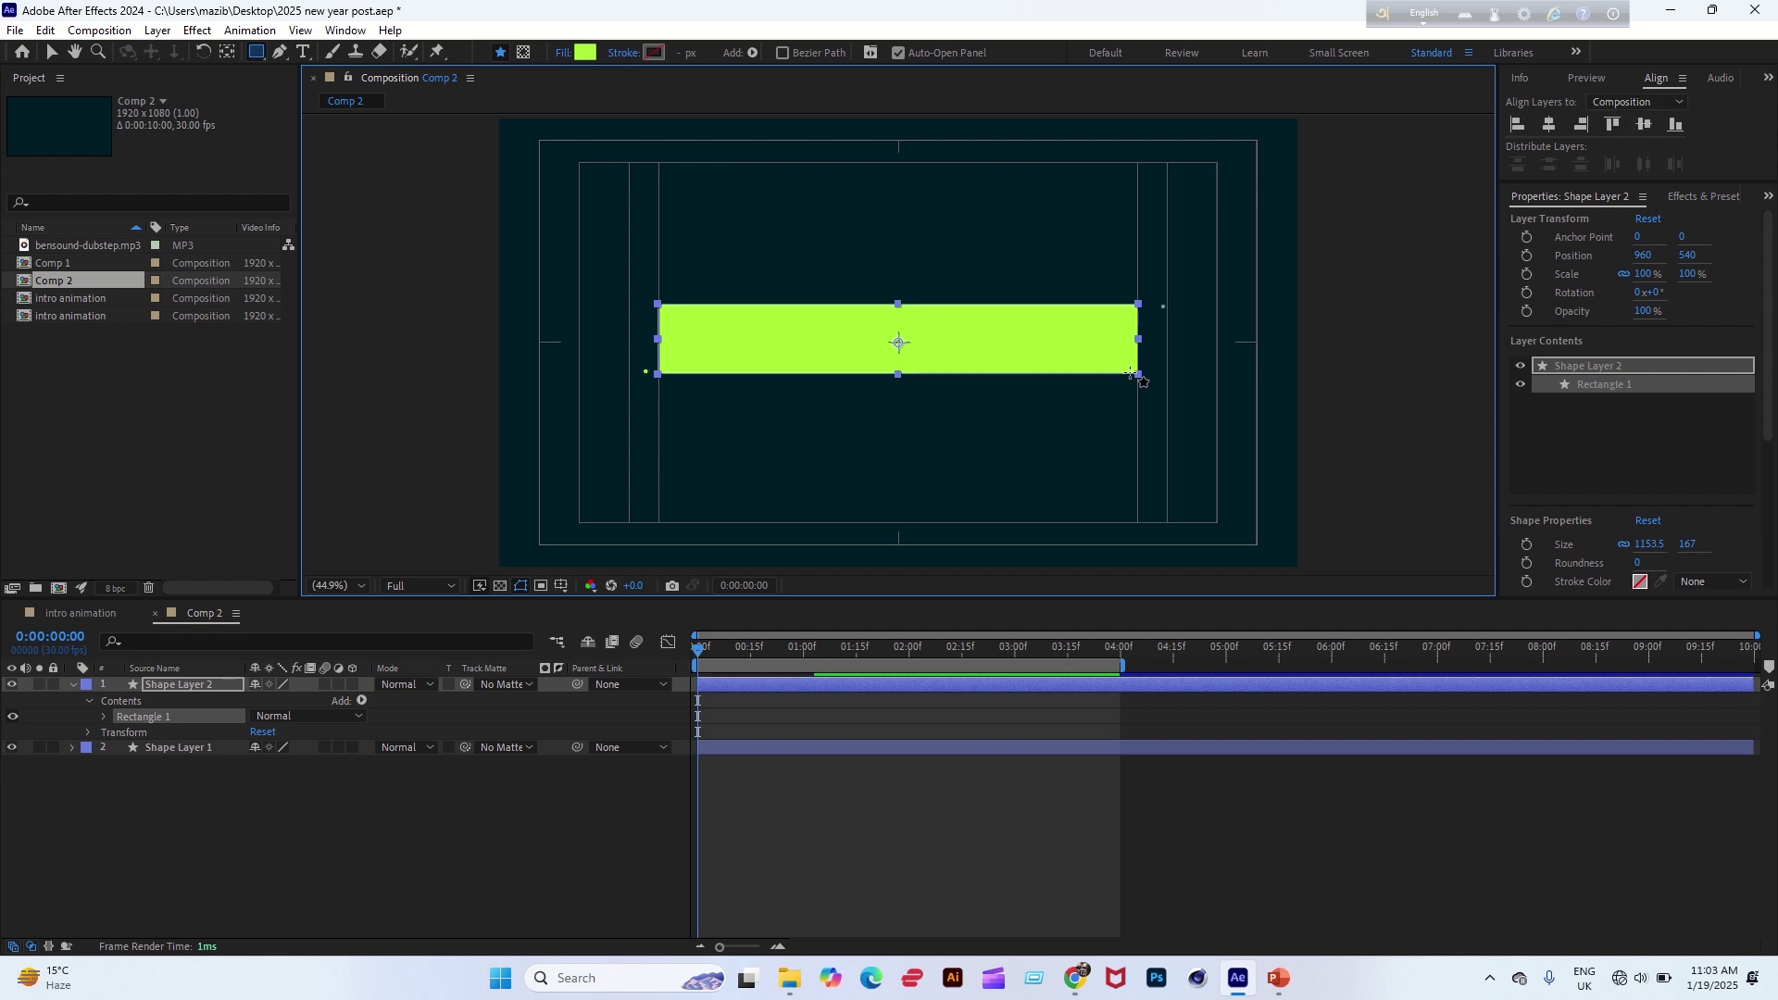
Centre the green rectangle's layer horizontally and vertically in the composition.
click(227, 53)
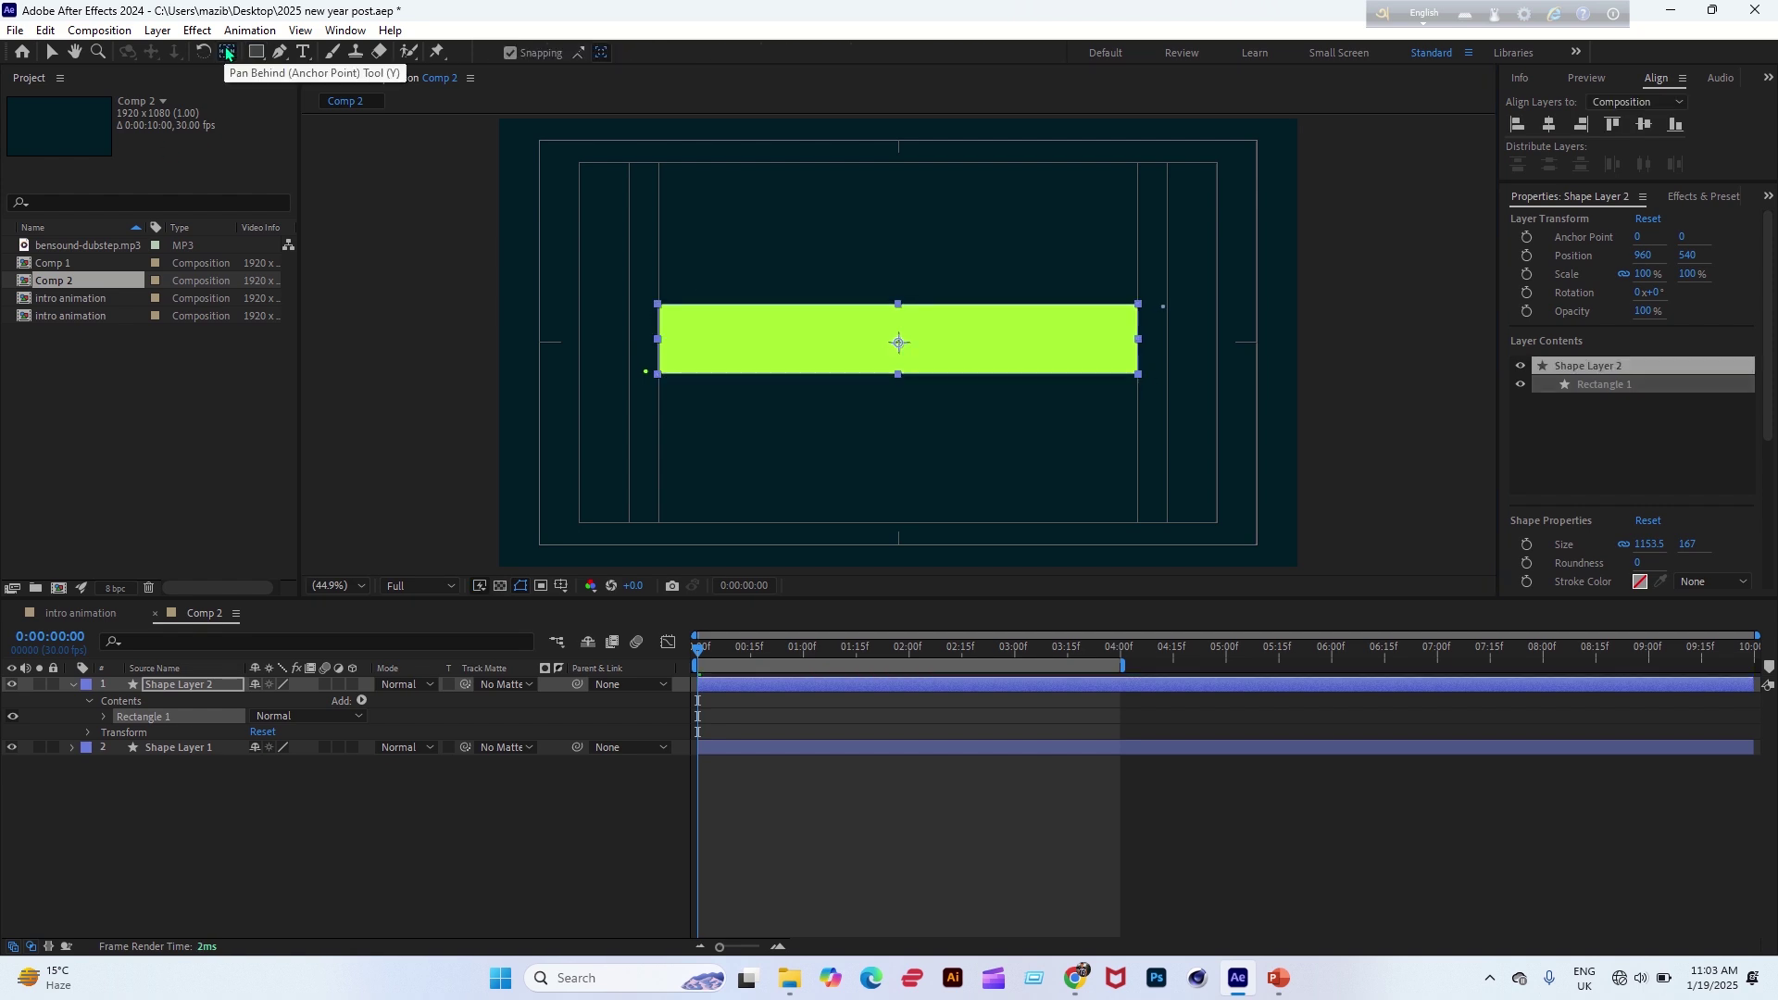
click(52, 52)
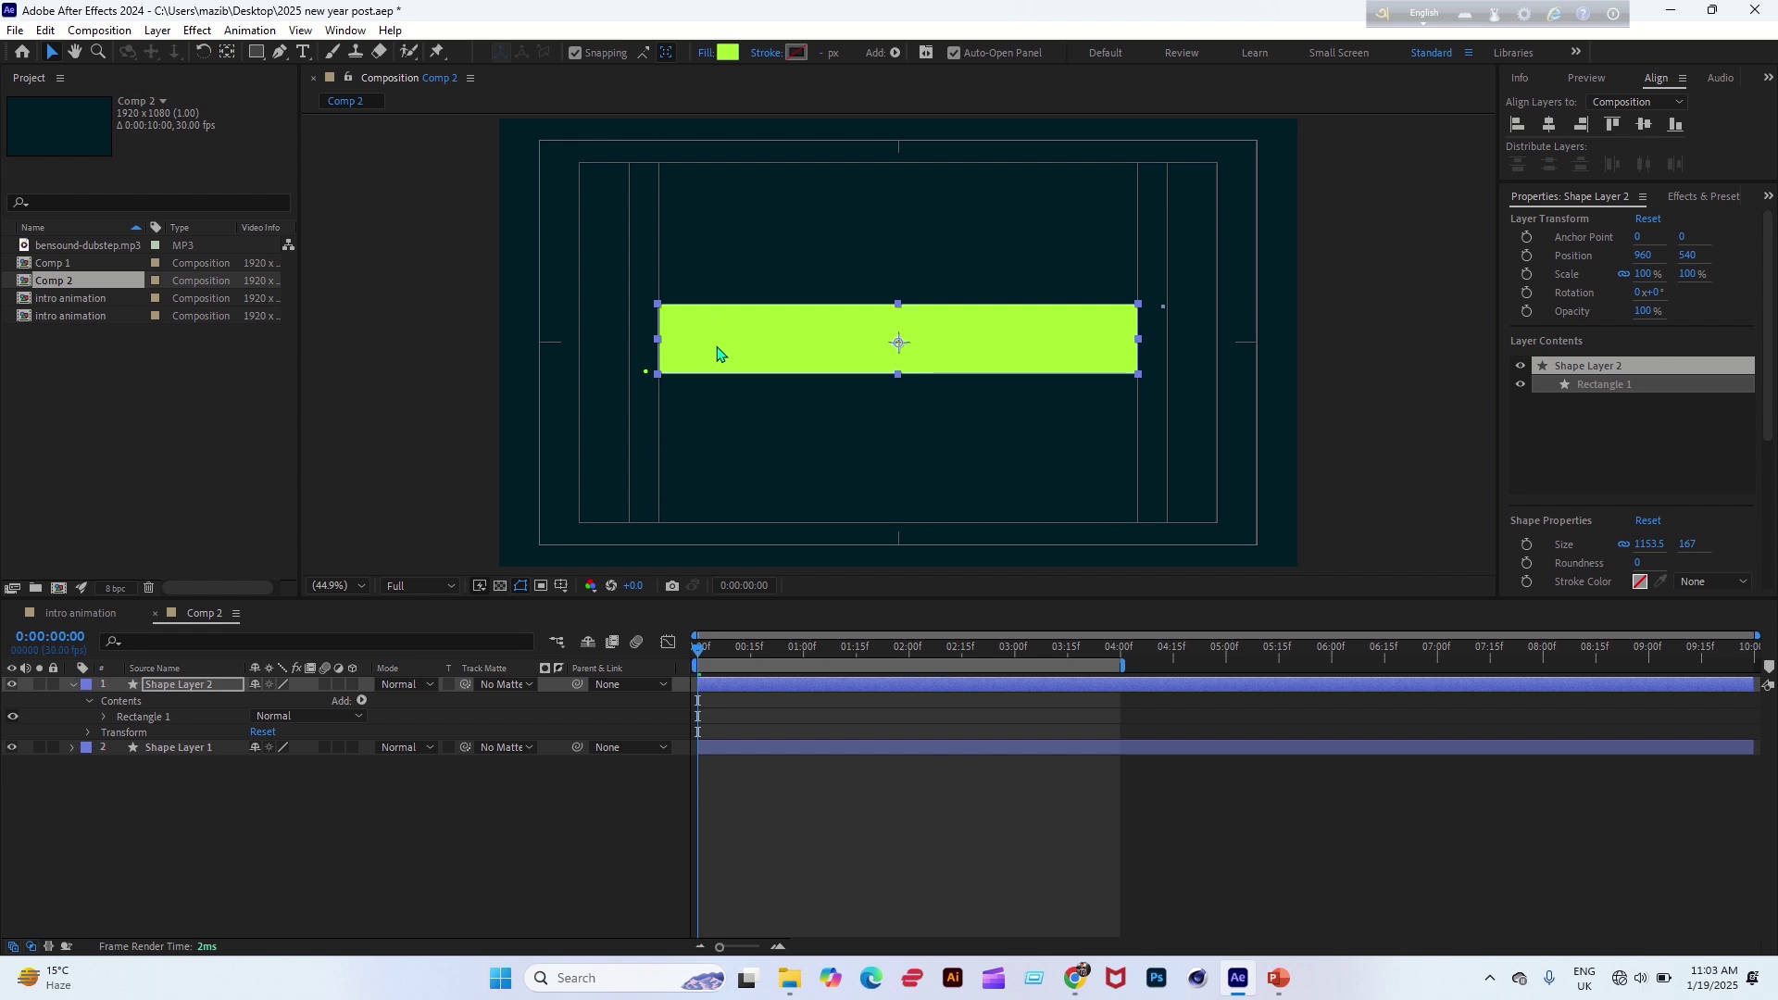
click(1548, 124)
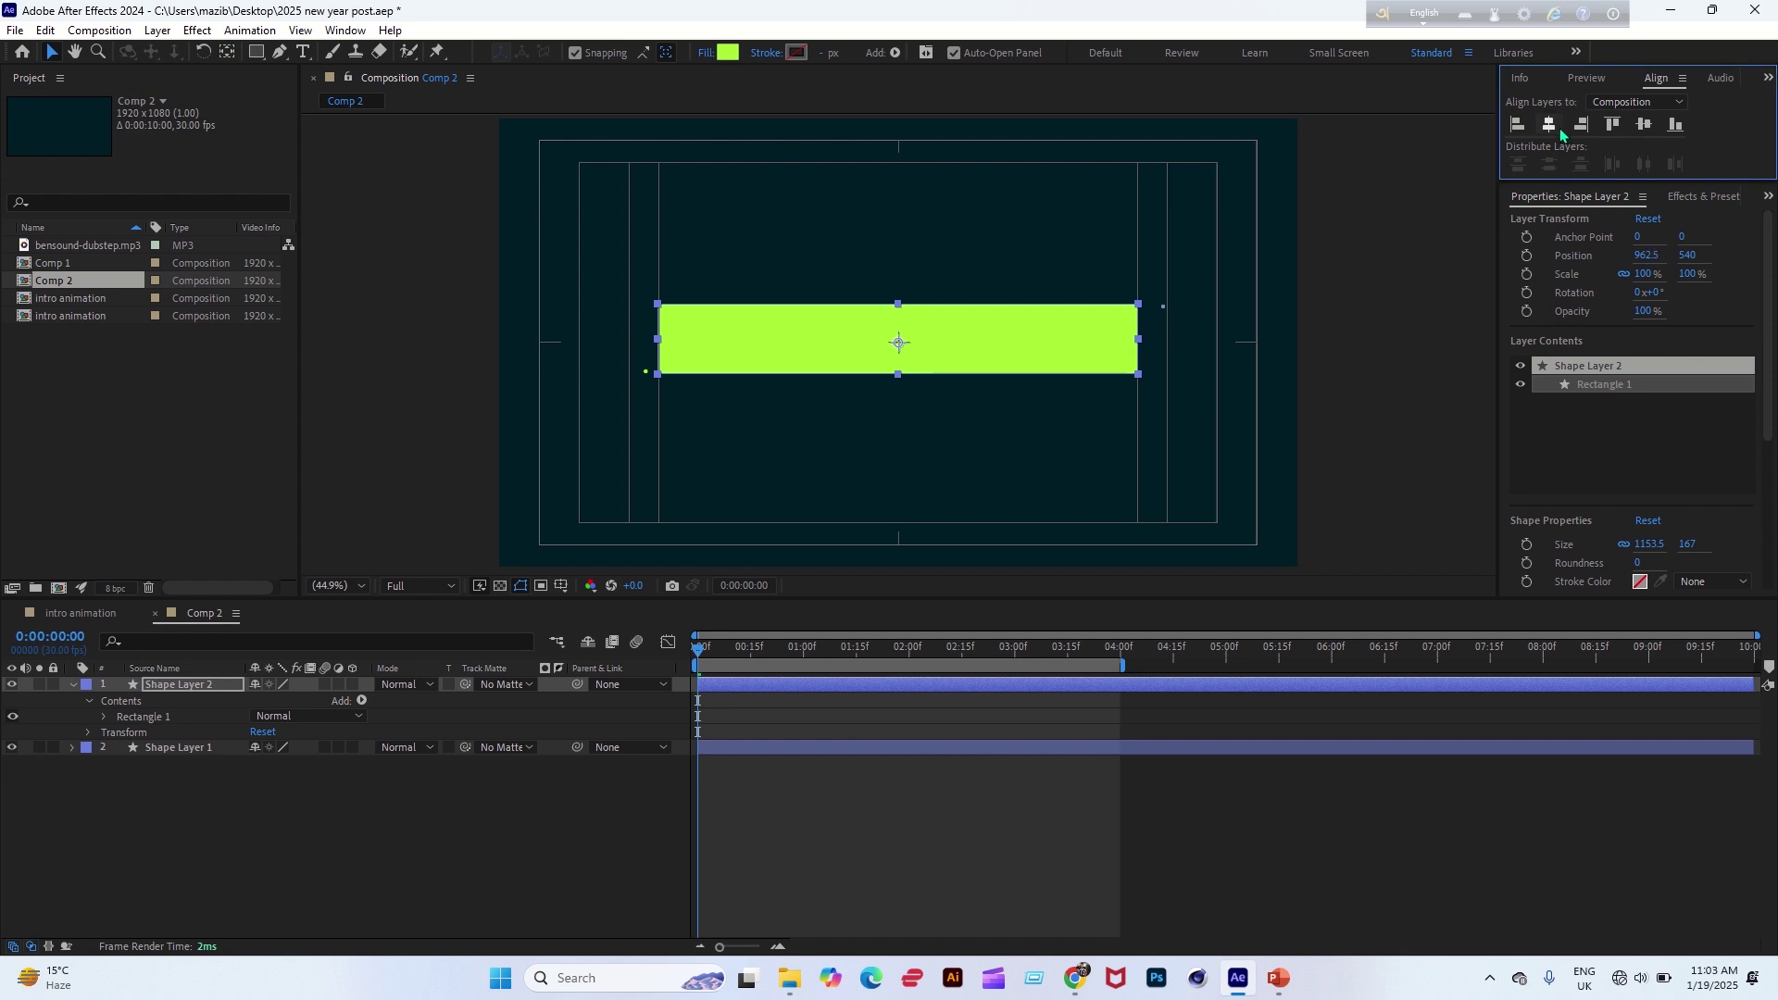
click(1645, 130)
click(1644, 130)
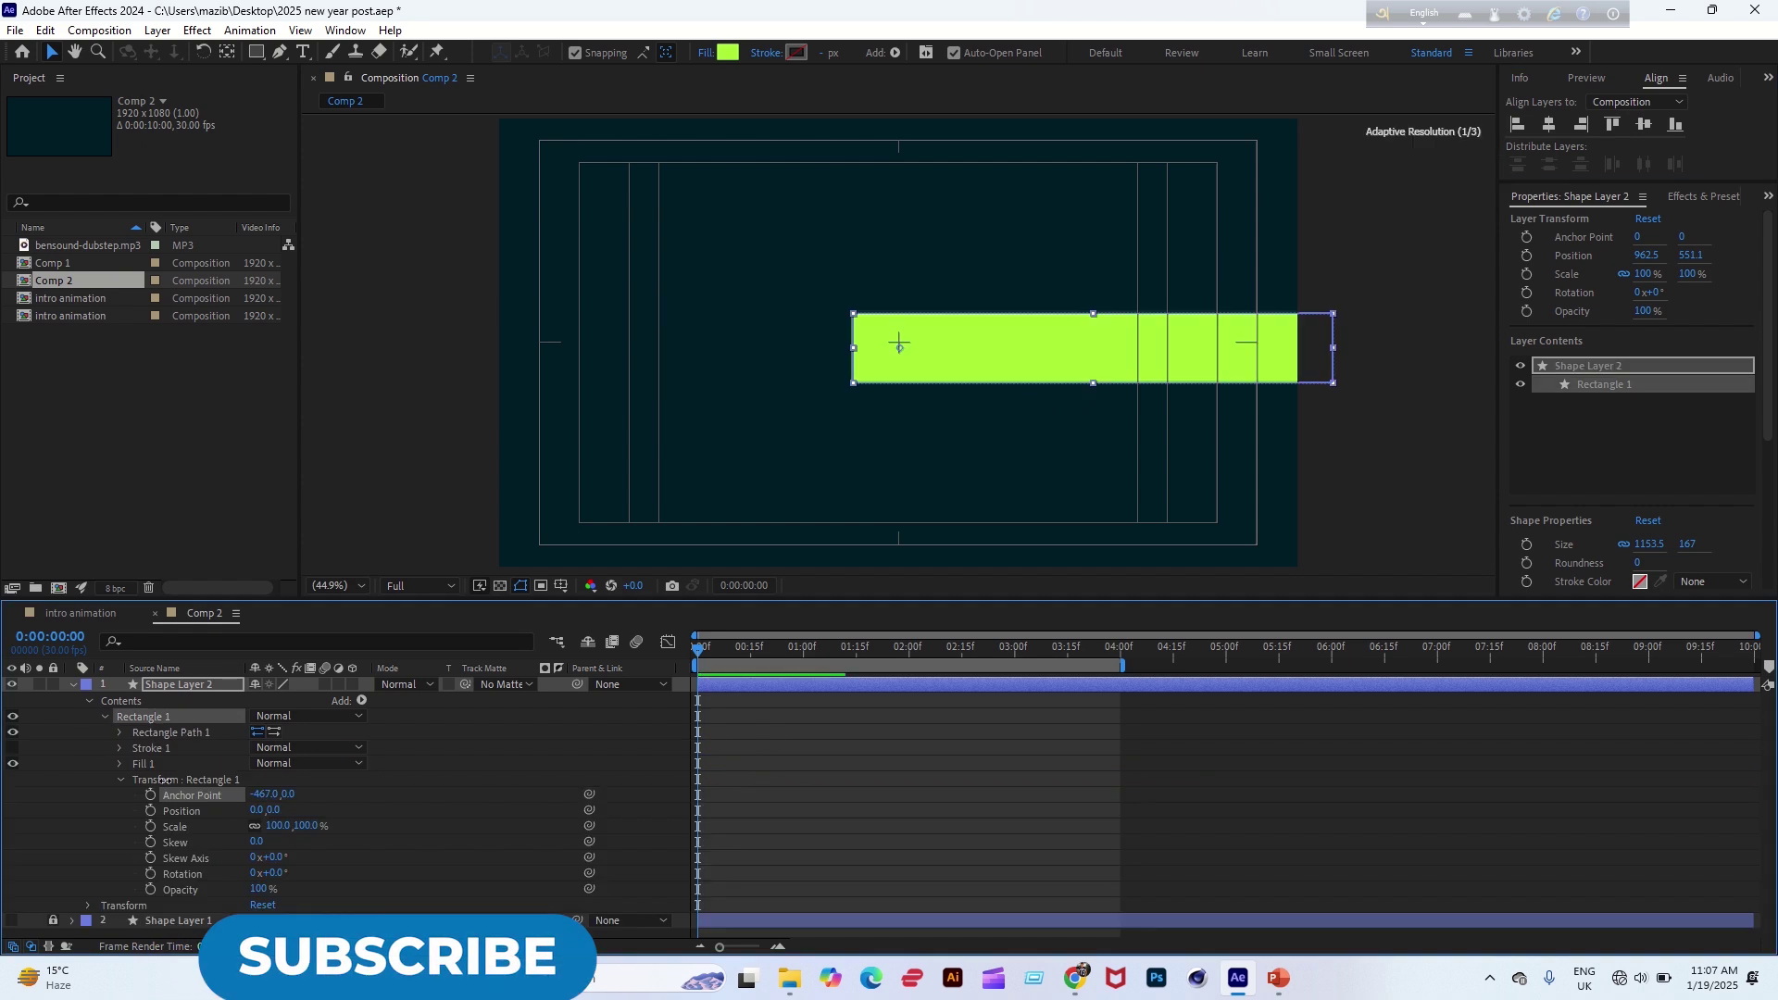
Move Rectangle 1's own anchor point to its left edge, using Anchor Point X -573 and Position X -579.
drag(267, 794, 252, 804)
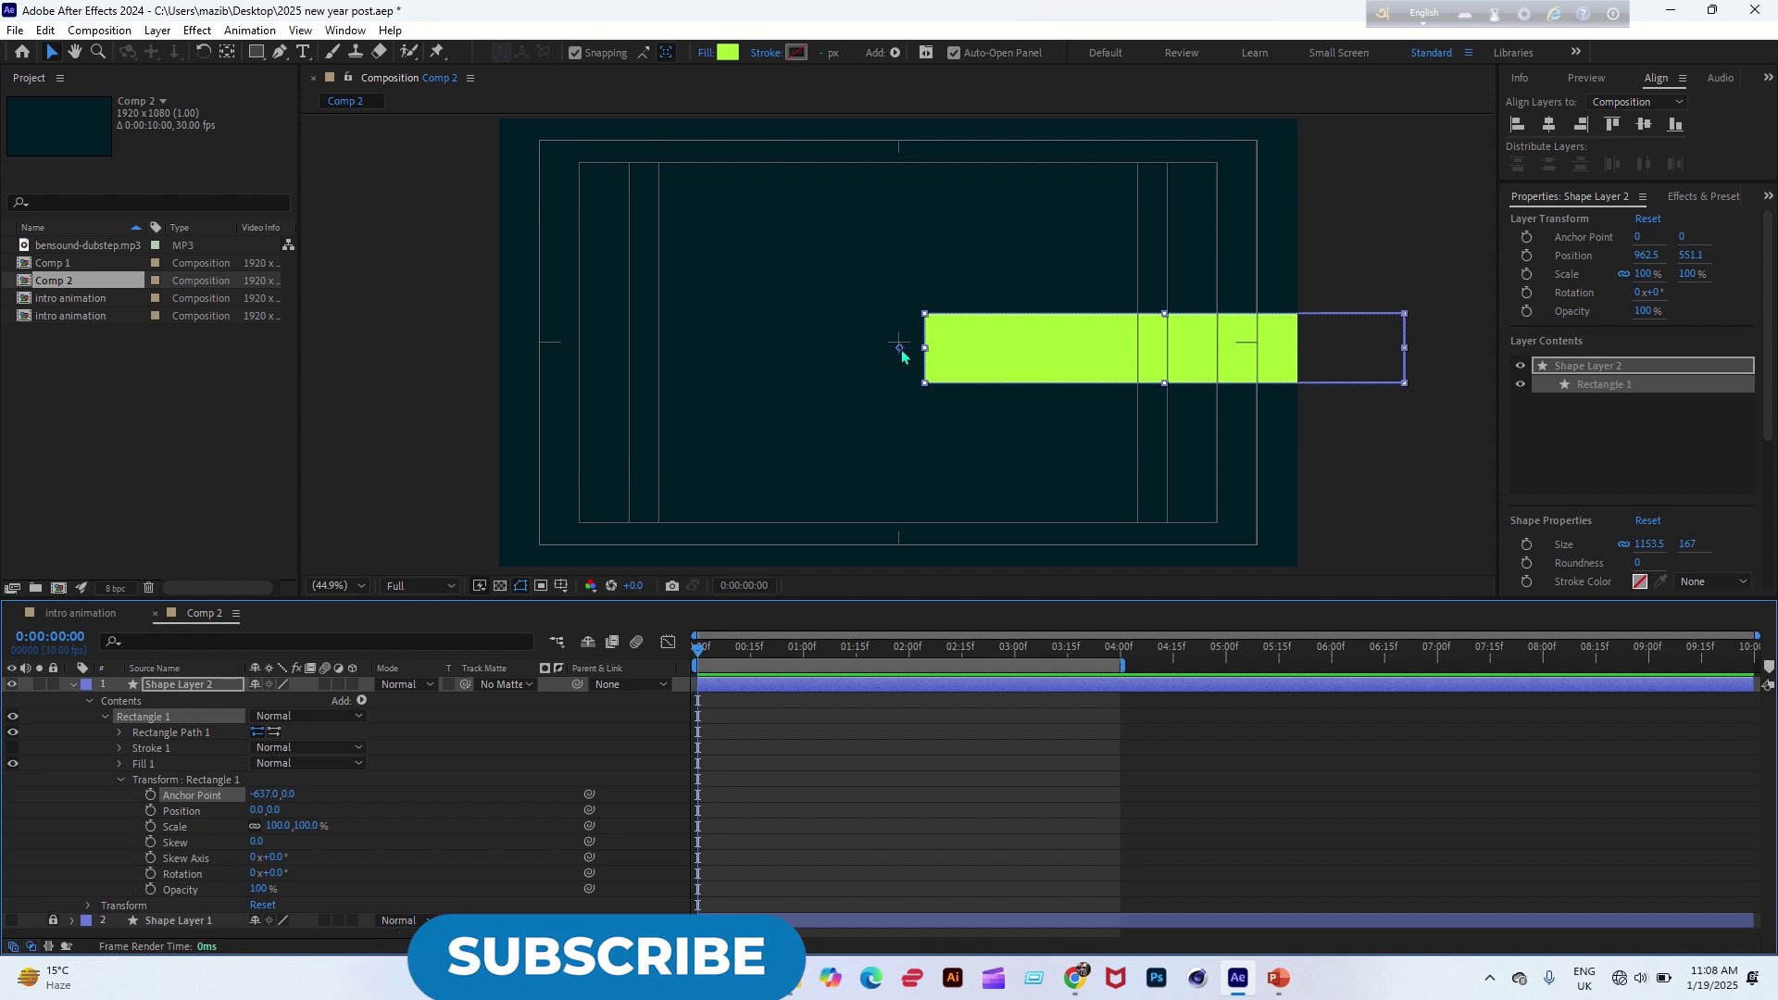
drag(912, 366, 659, 362)
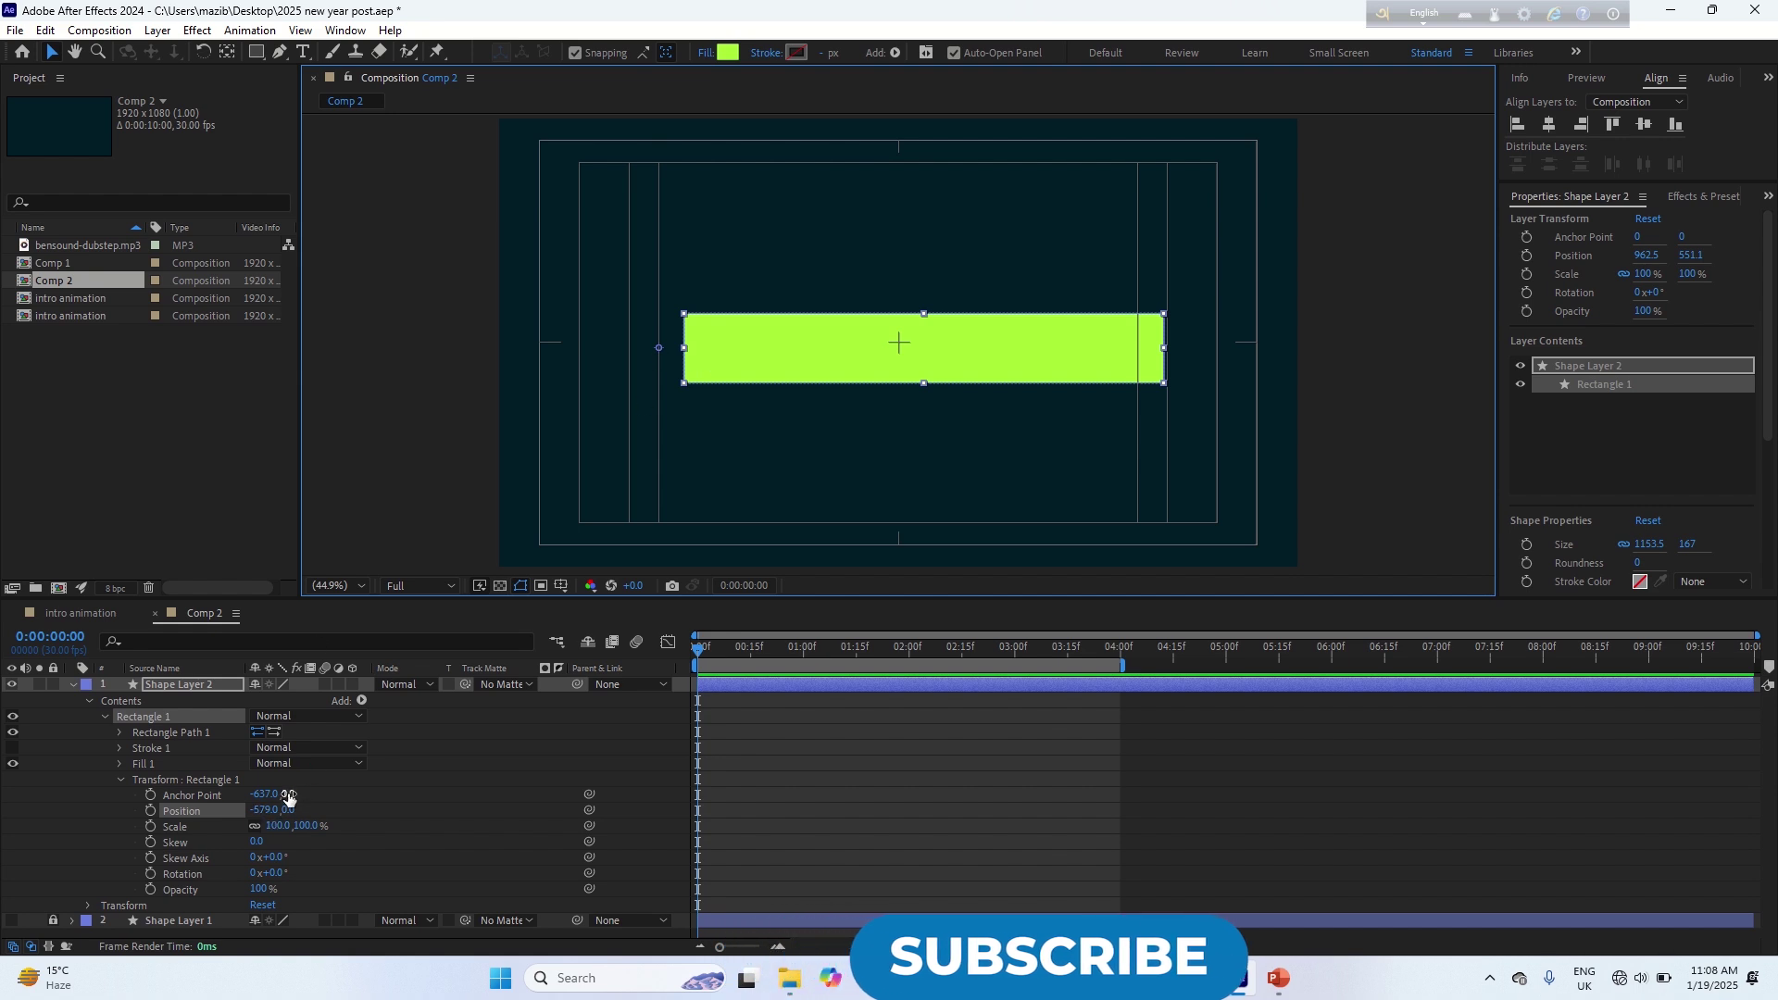
click(249, 807)
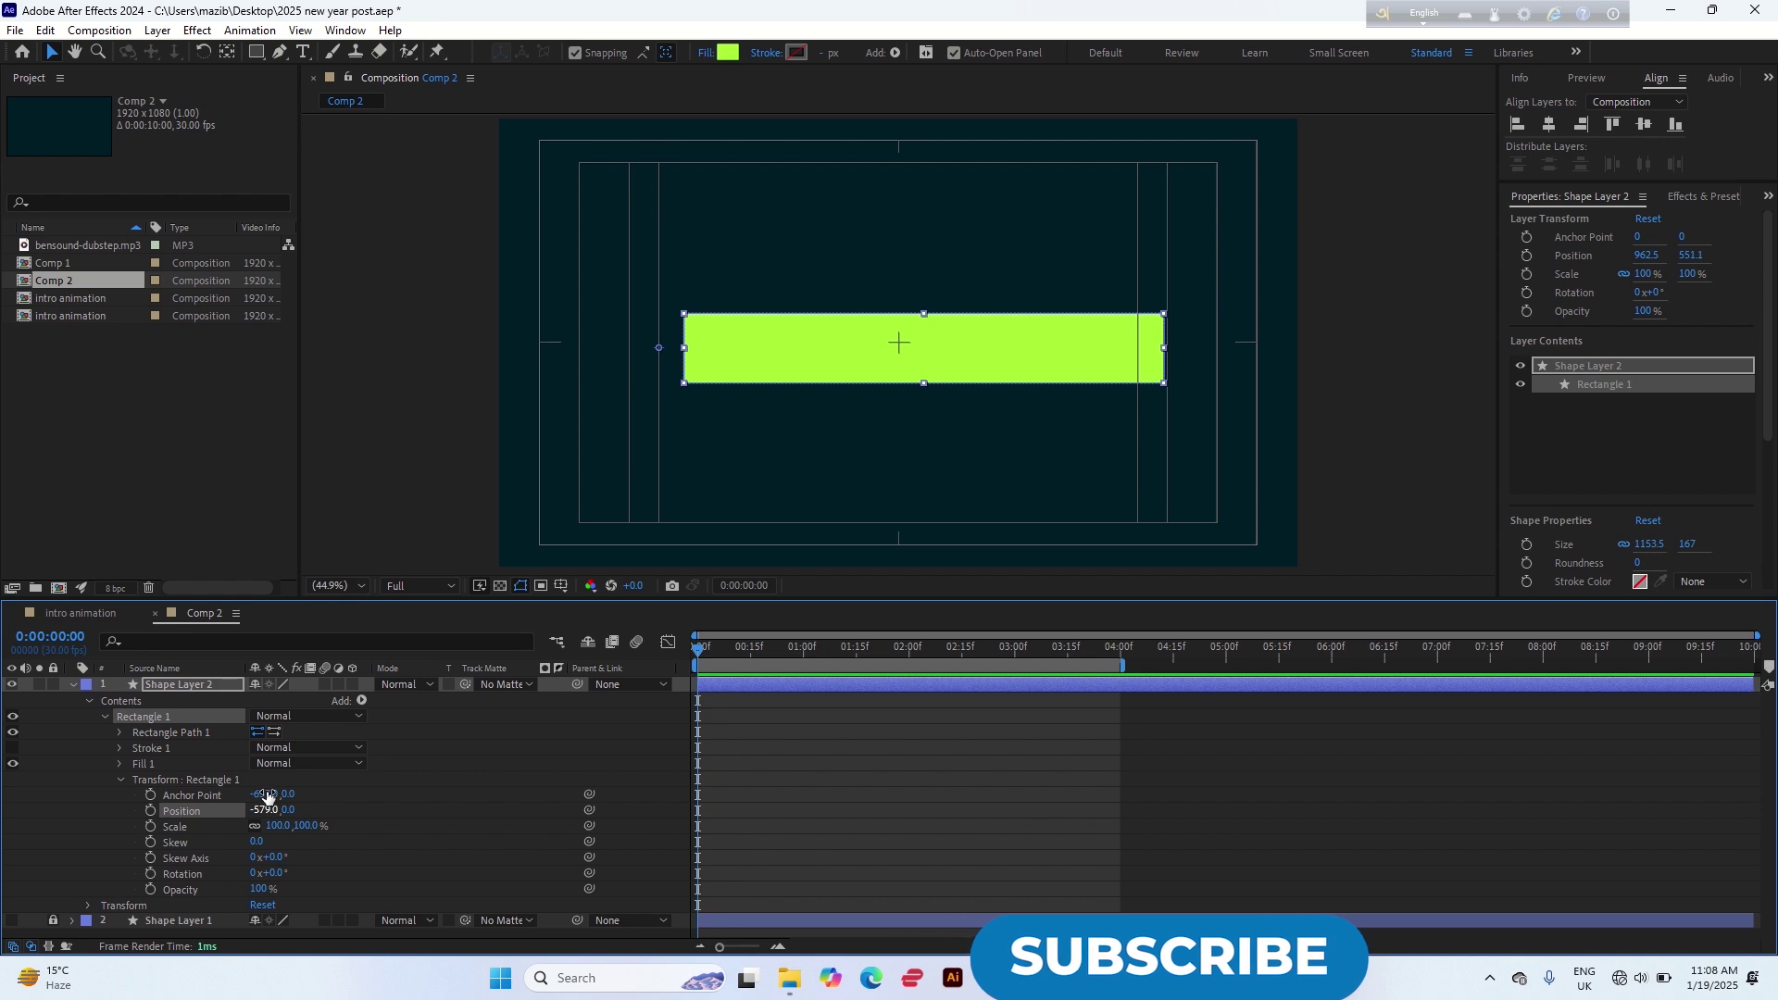
drag(267, 798, 341, 807)
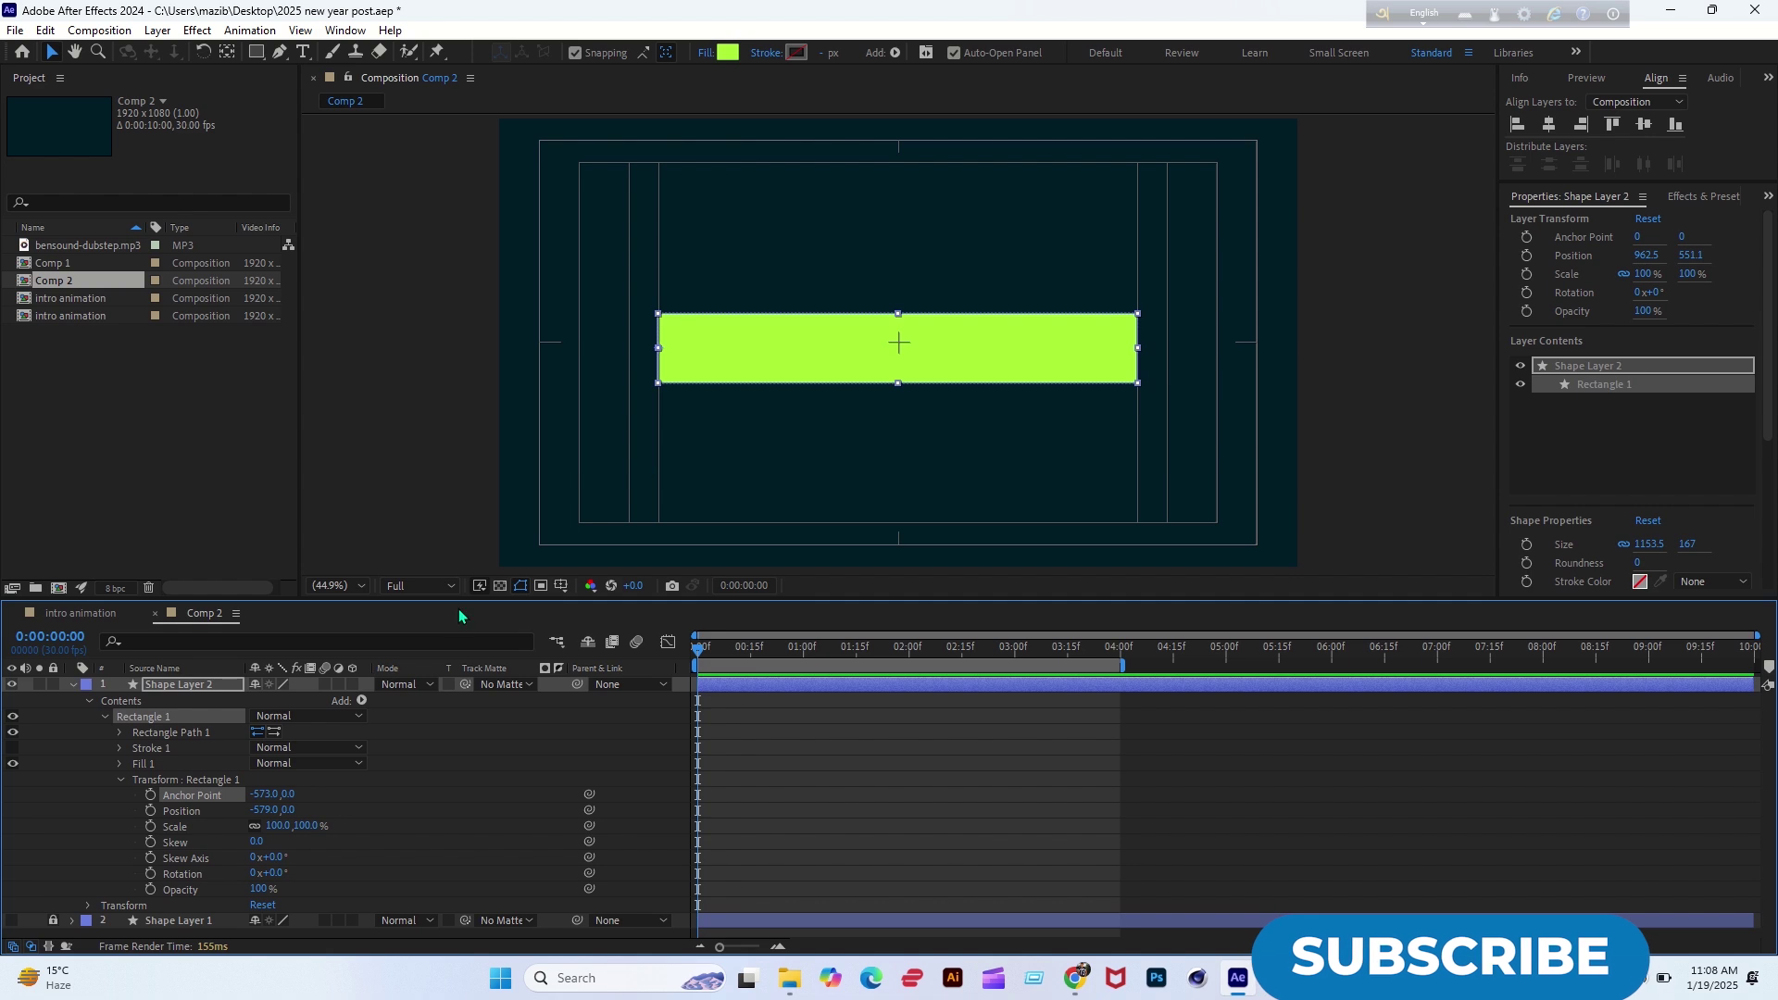
Set Rectangle 1's unlinked Scale to 0% horizontally and 100% vertically, and keyframe it at the start.
click(195, 834)
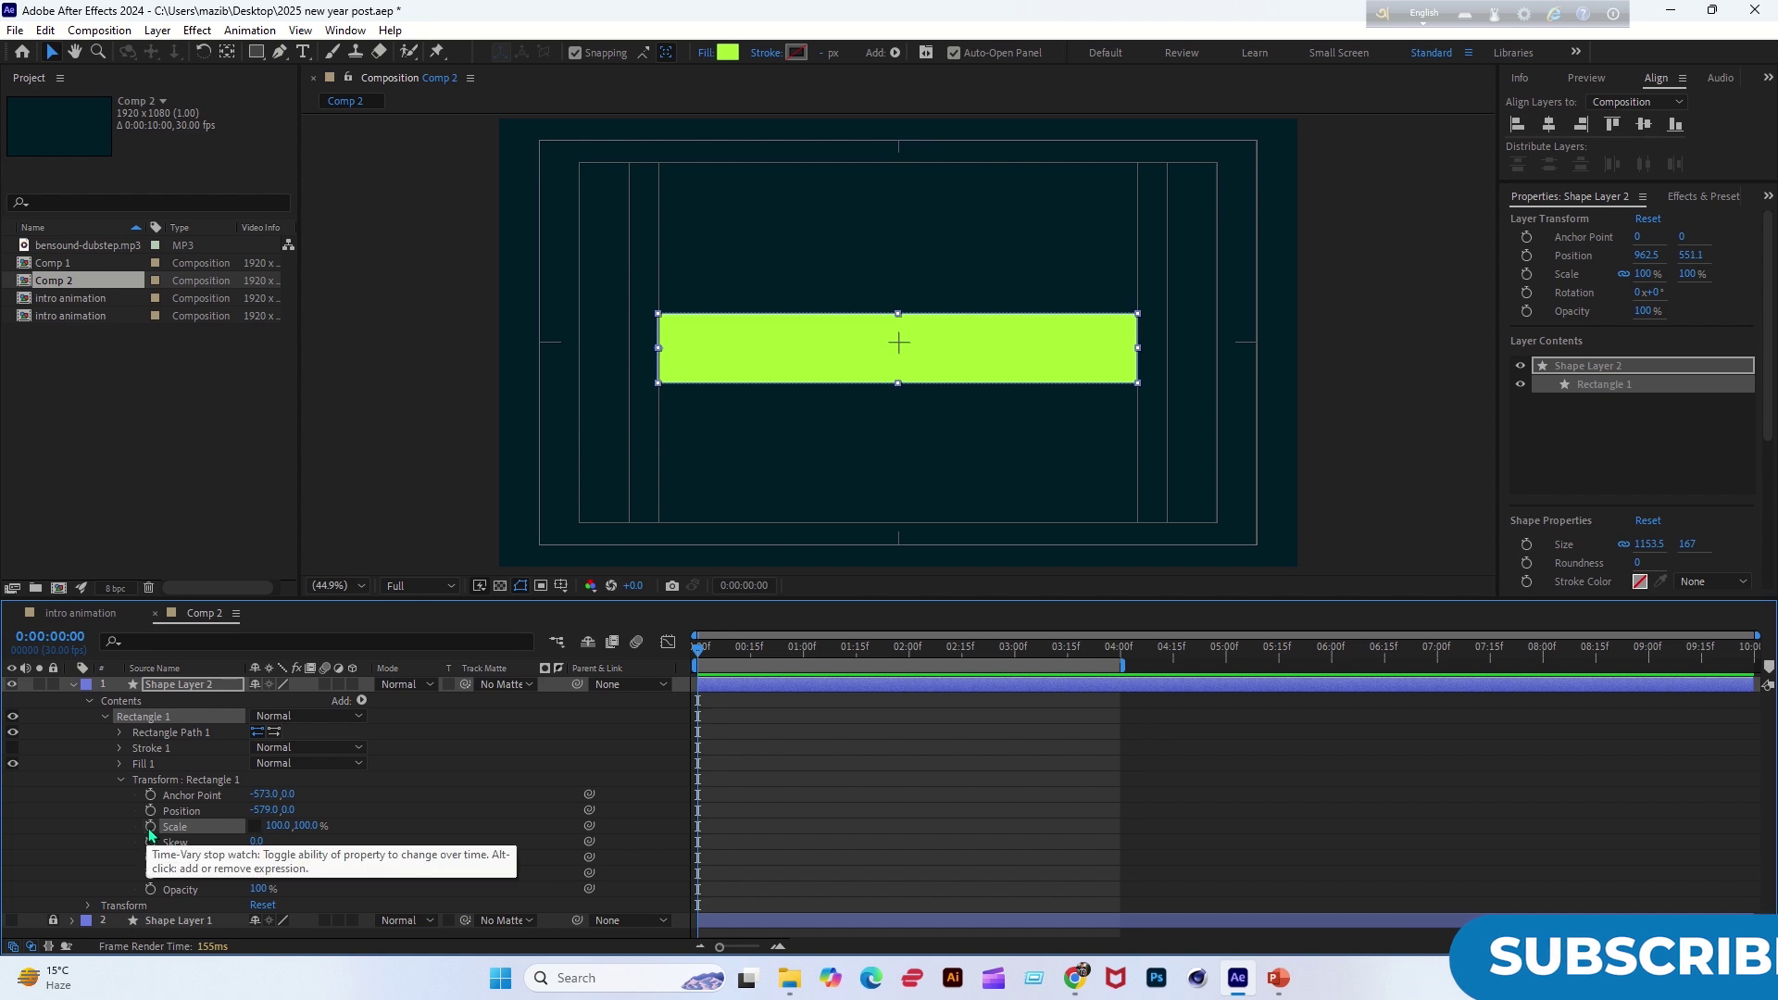
click(278, 825)
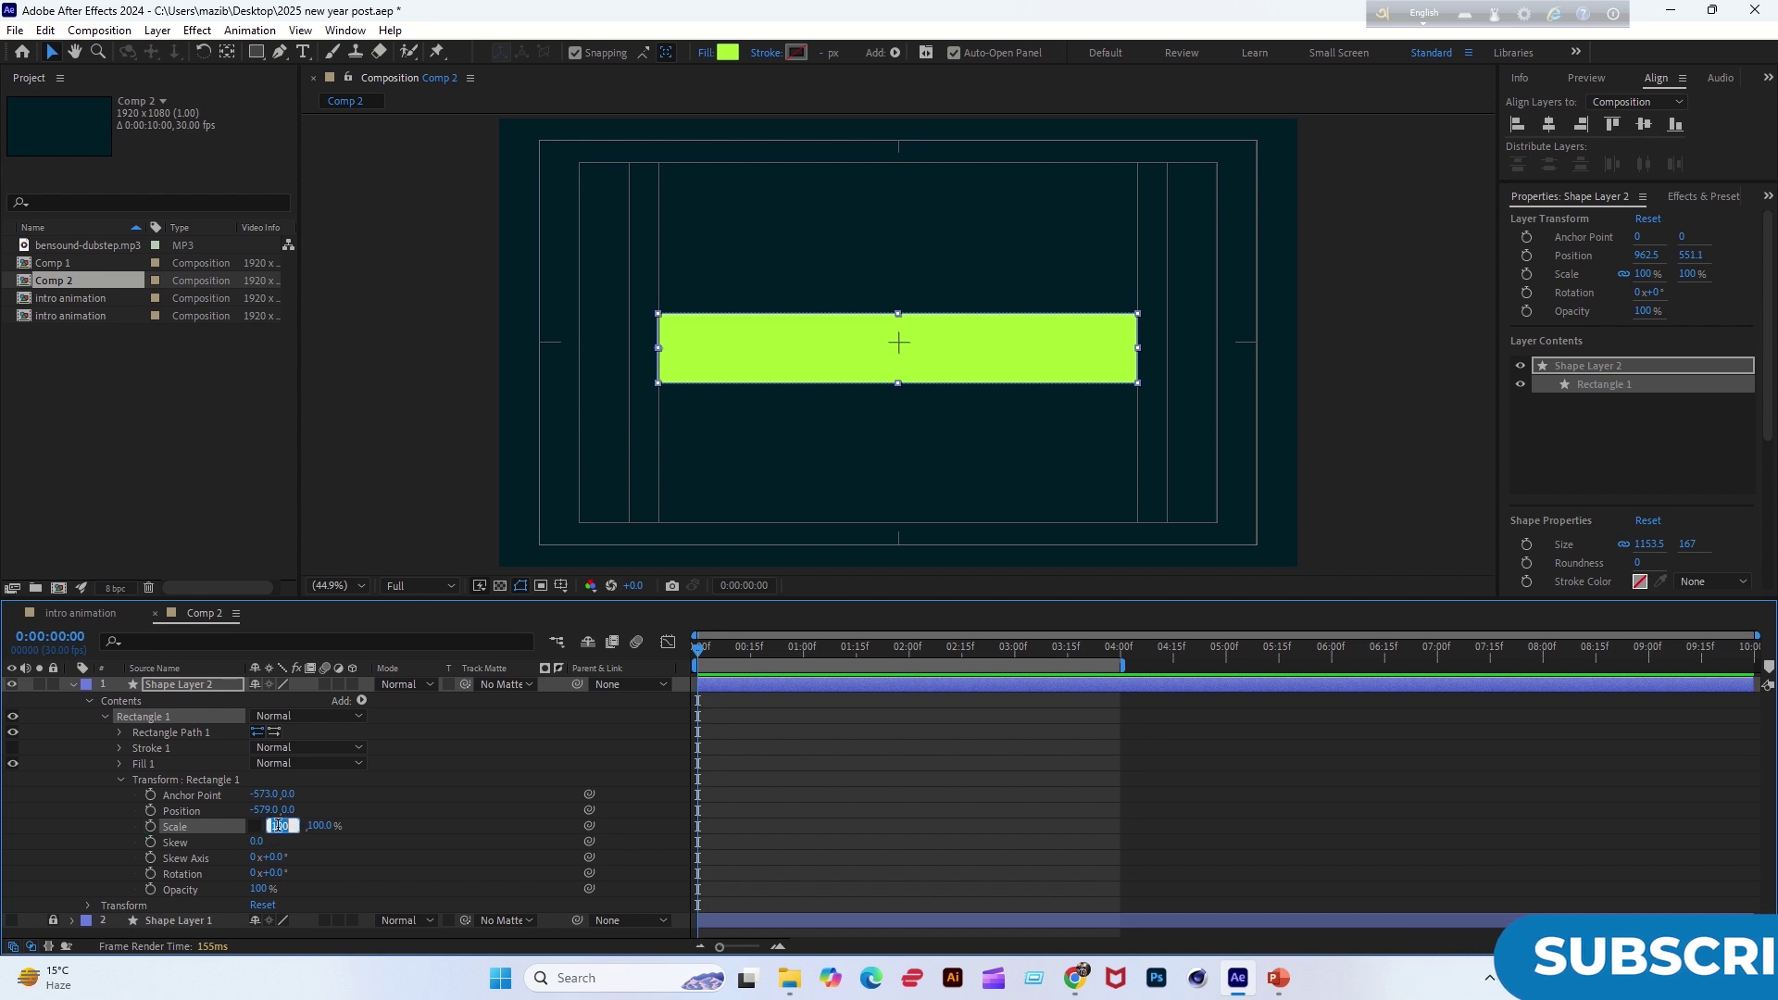
text(0)
key(Return)
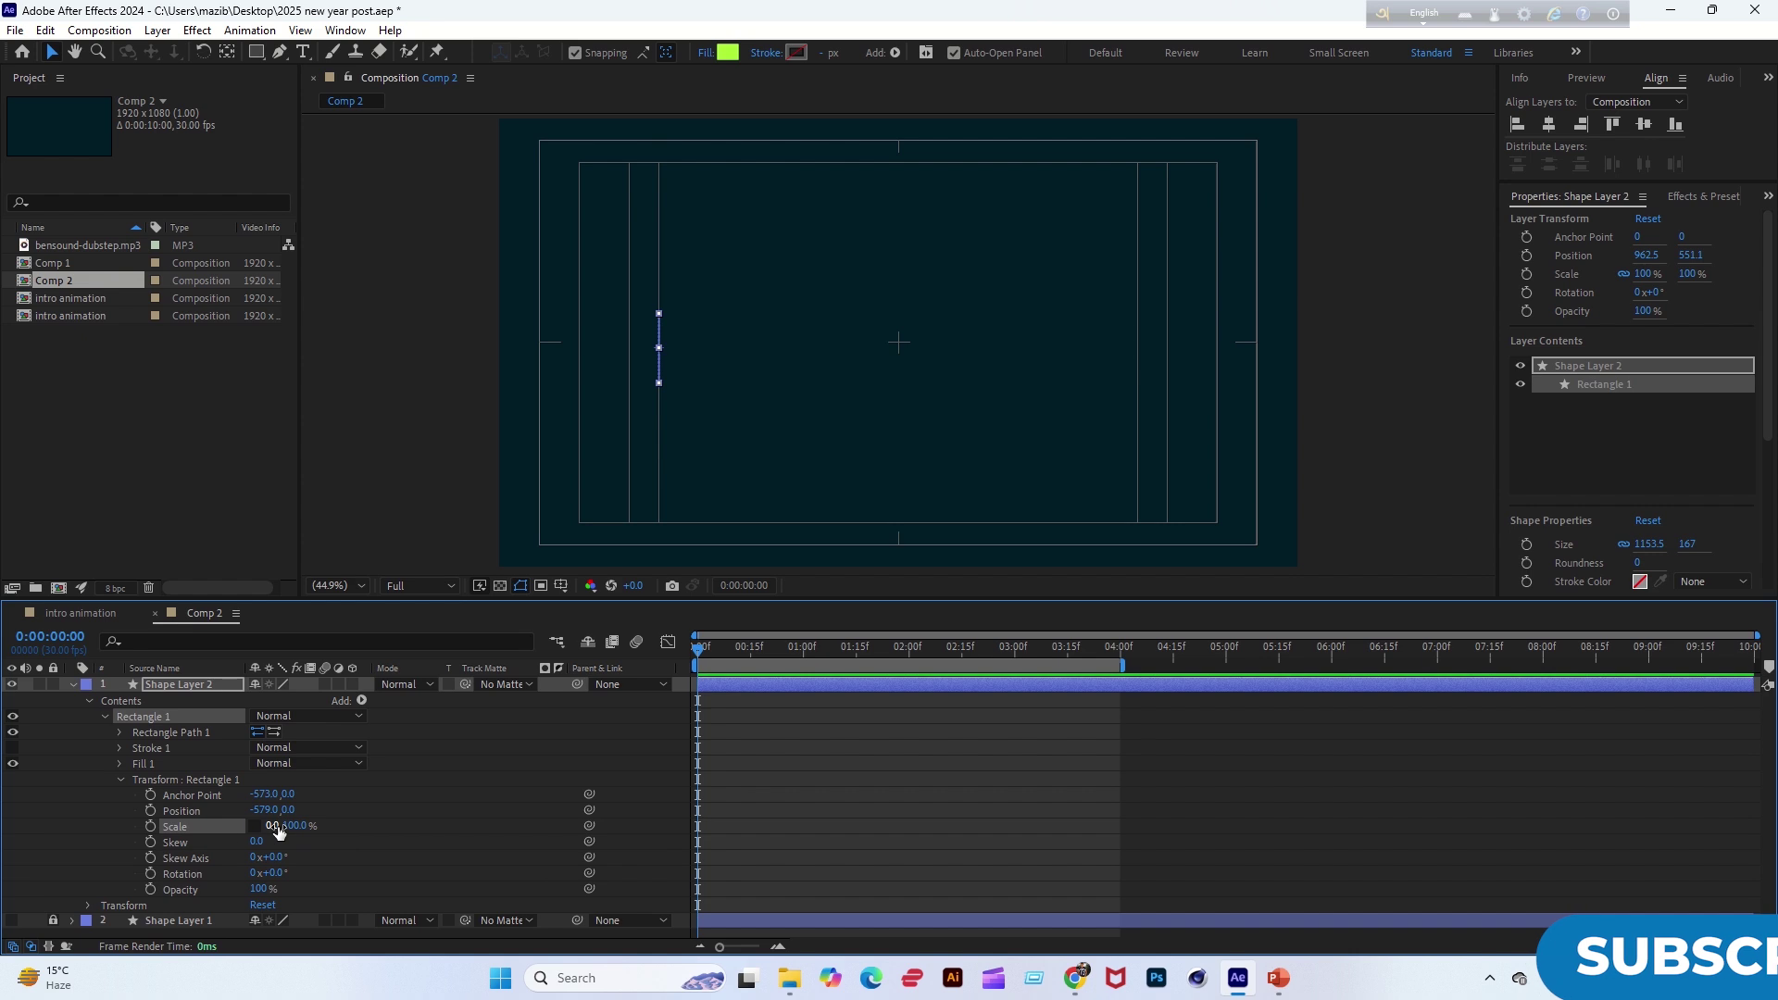
click(151, 826)
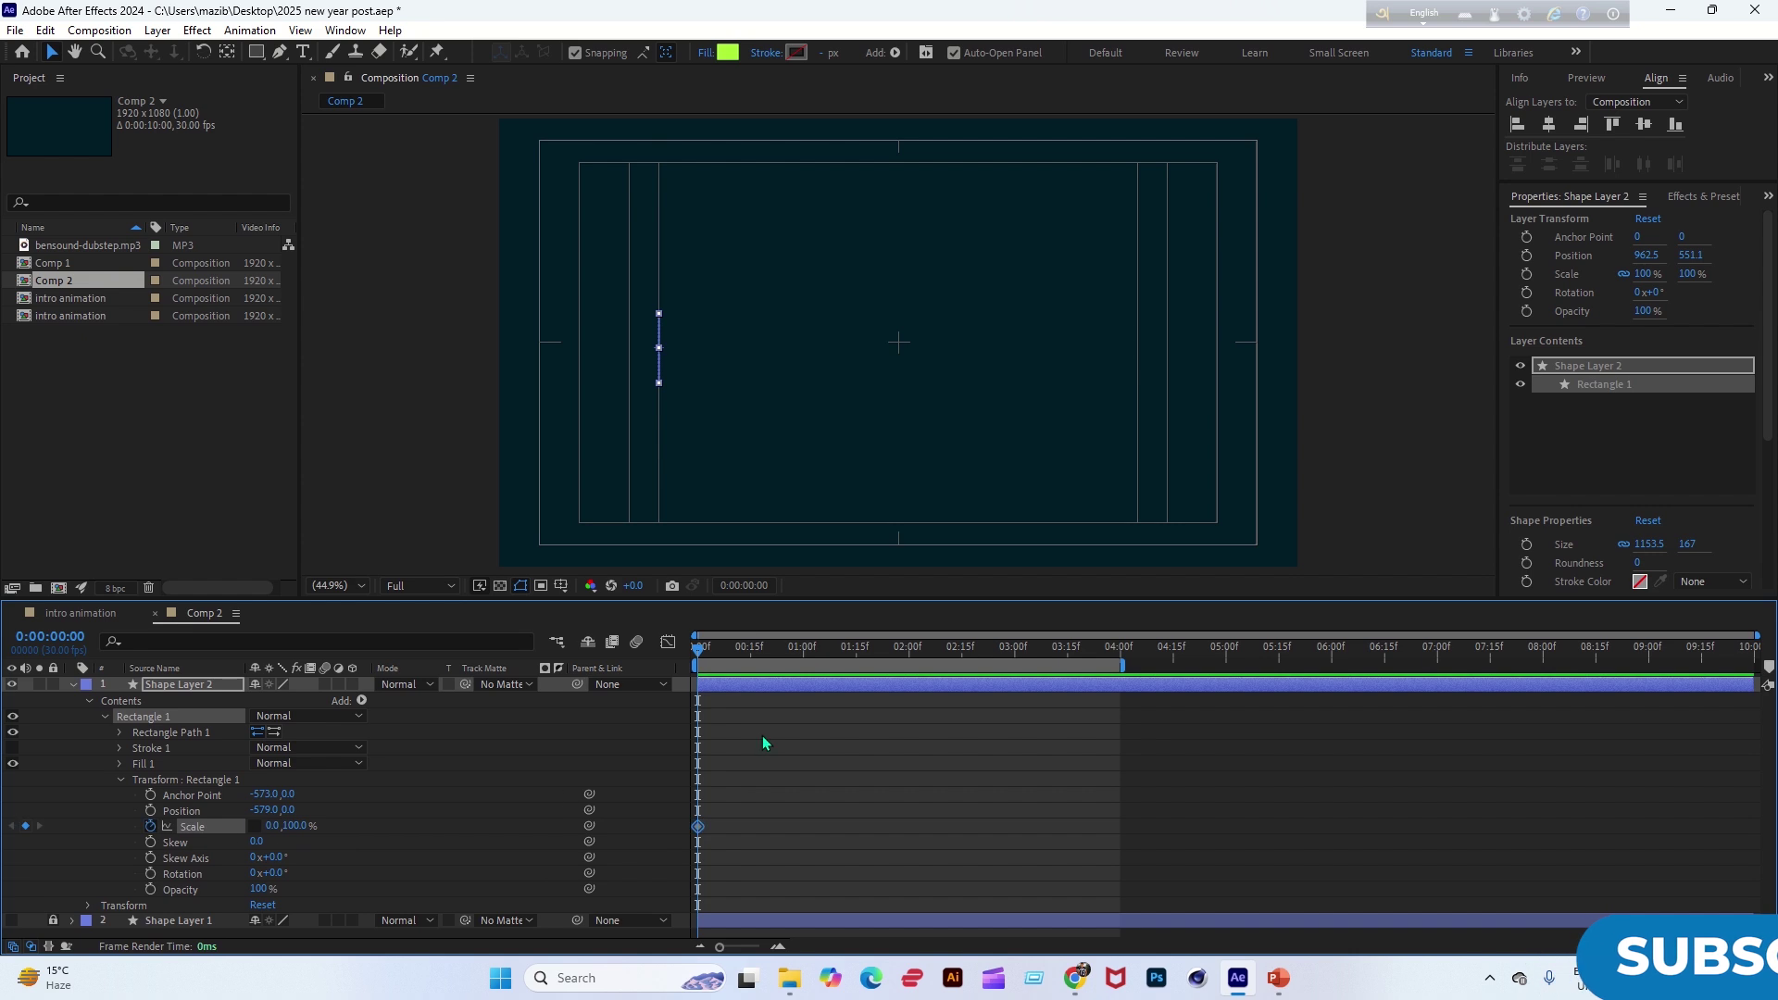
Keyframe Rectangle 1's horizontal Scale at 100% at 0:00:01:14.
drag(699, 654, 878, 692)
key(Page_Up)
key(Page_Up)
key(Page_Up)
key(Page_Up)
key(Page_Up)
key(Page_Up)
key(Page_Up)
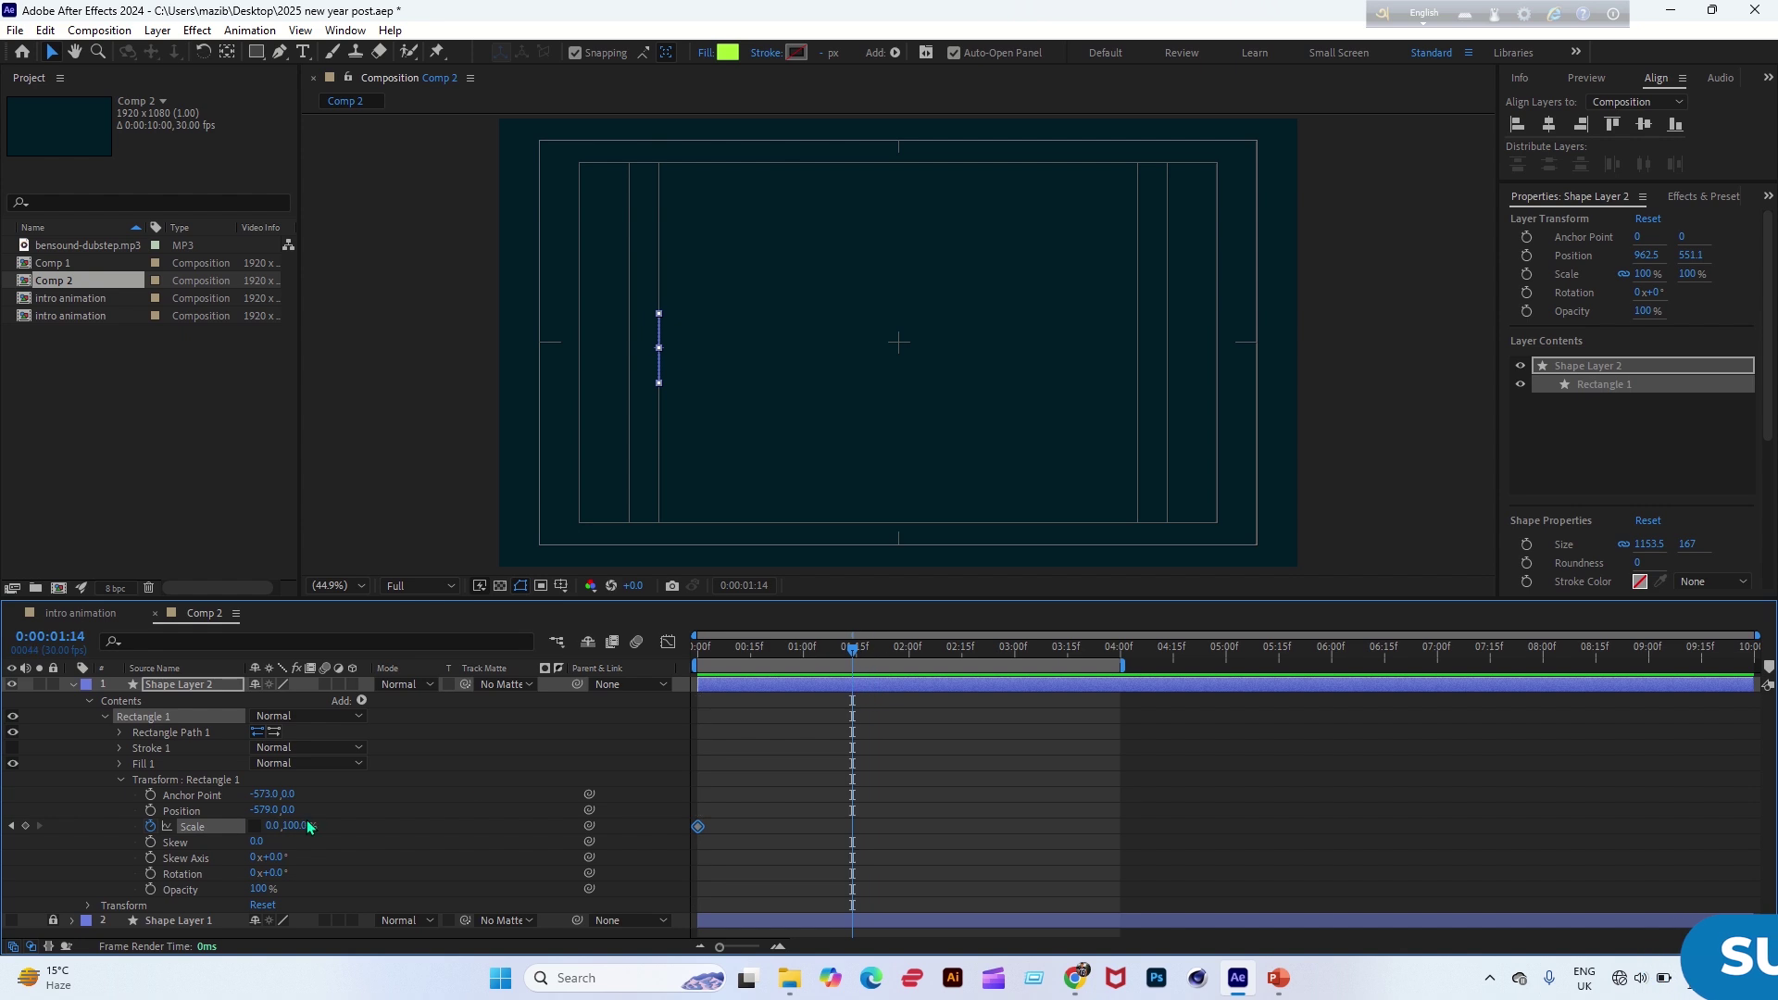
click(276, 825)
text(100)
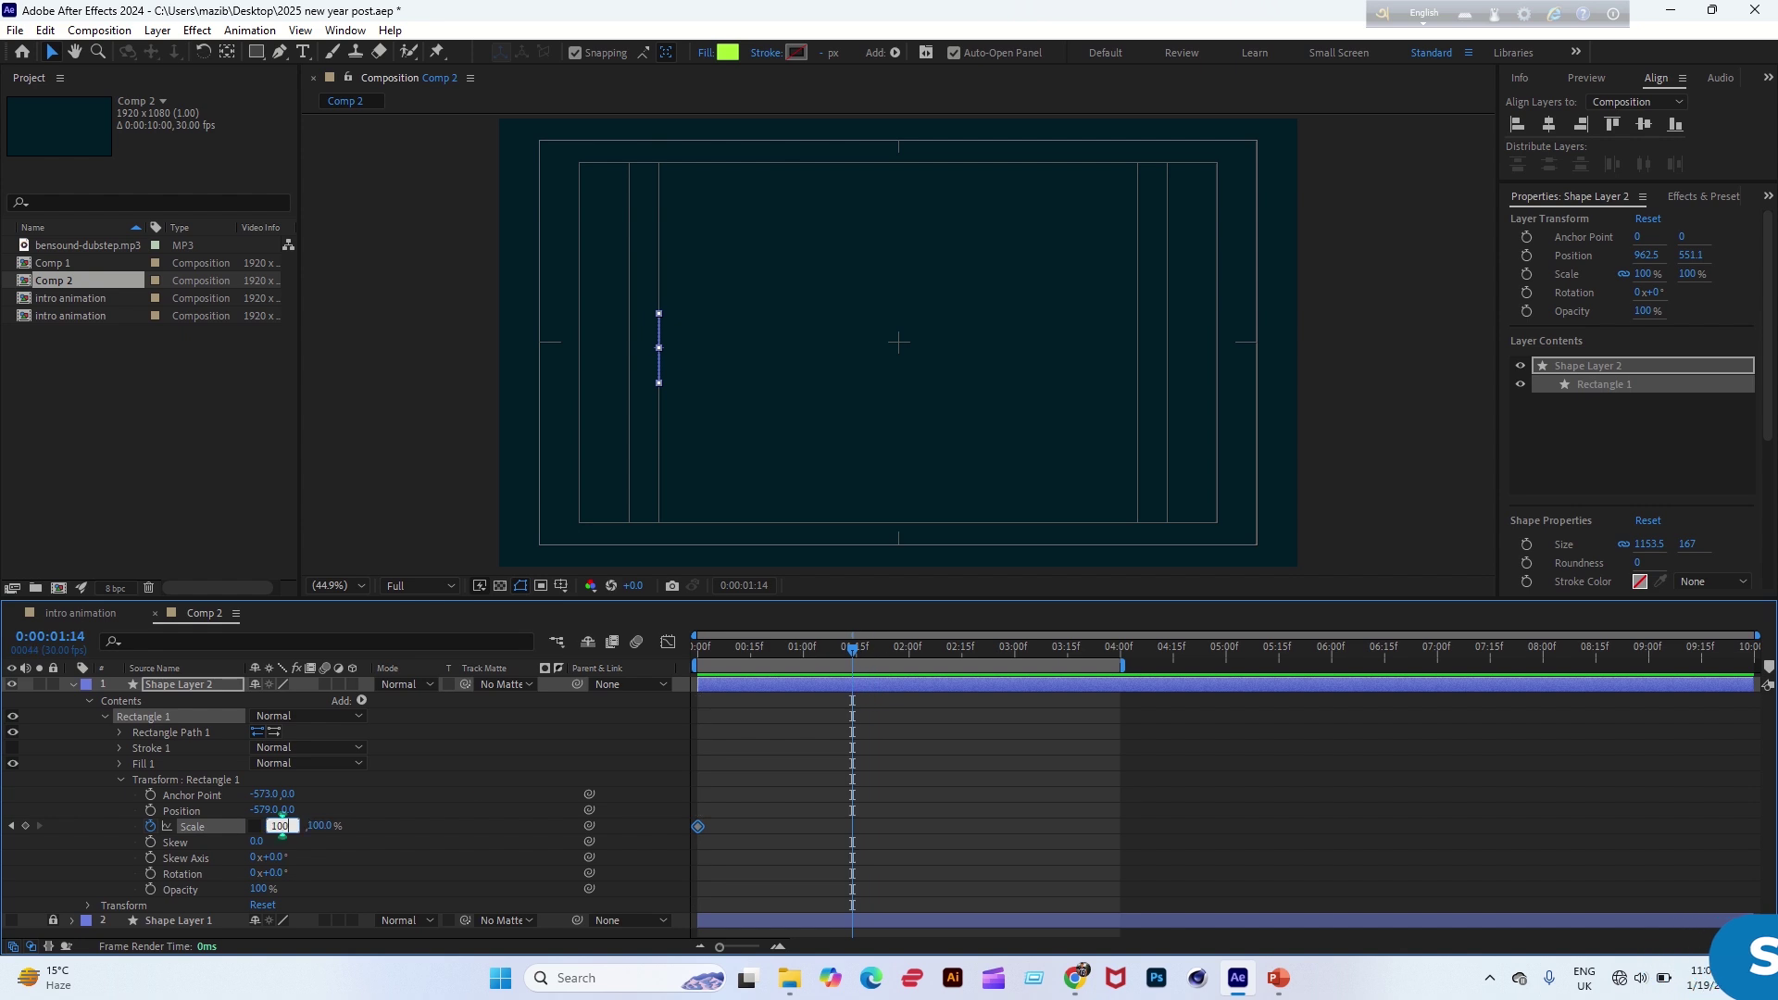
key(Return)
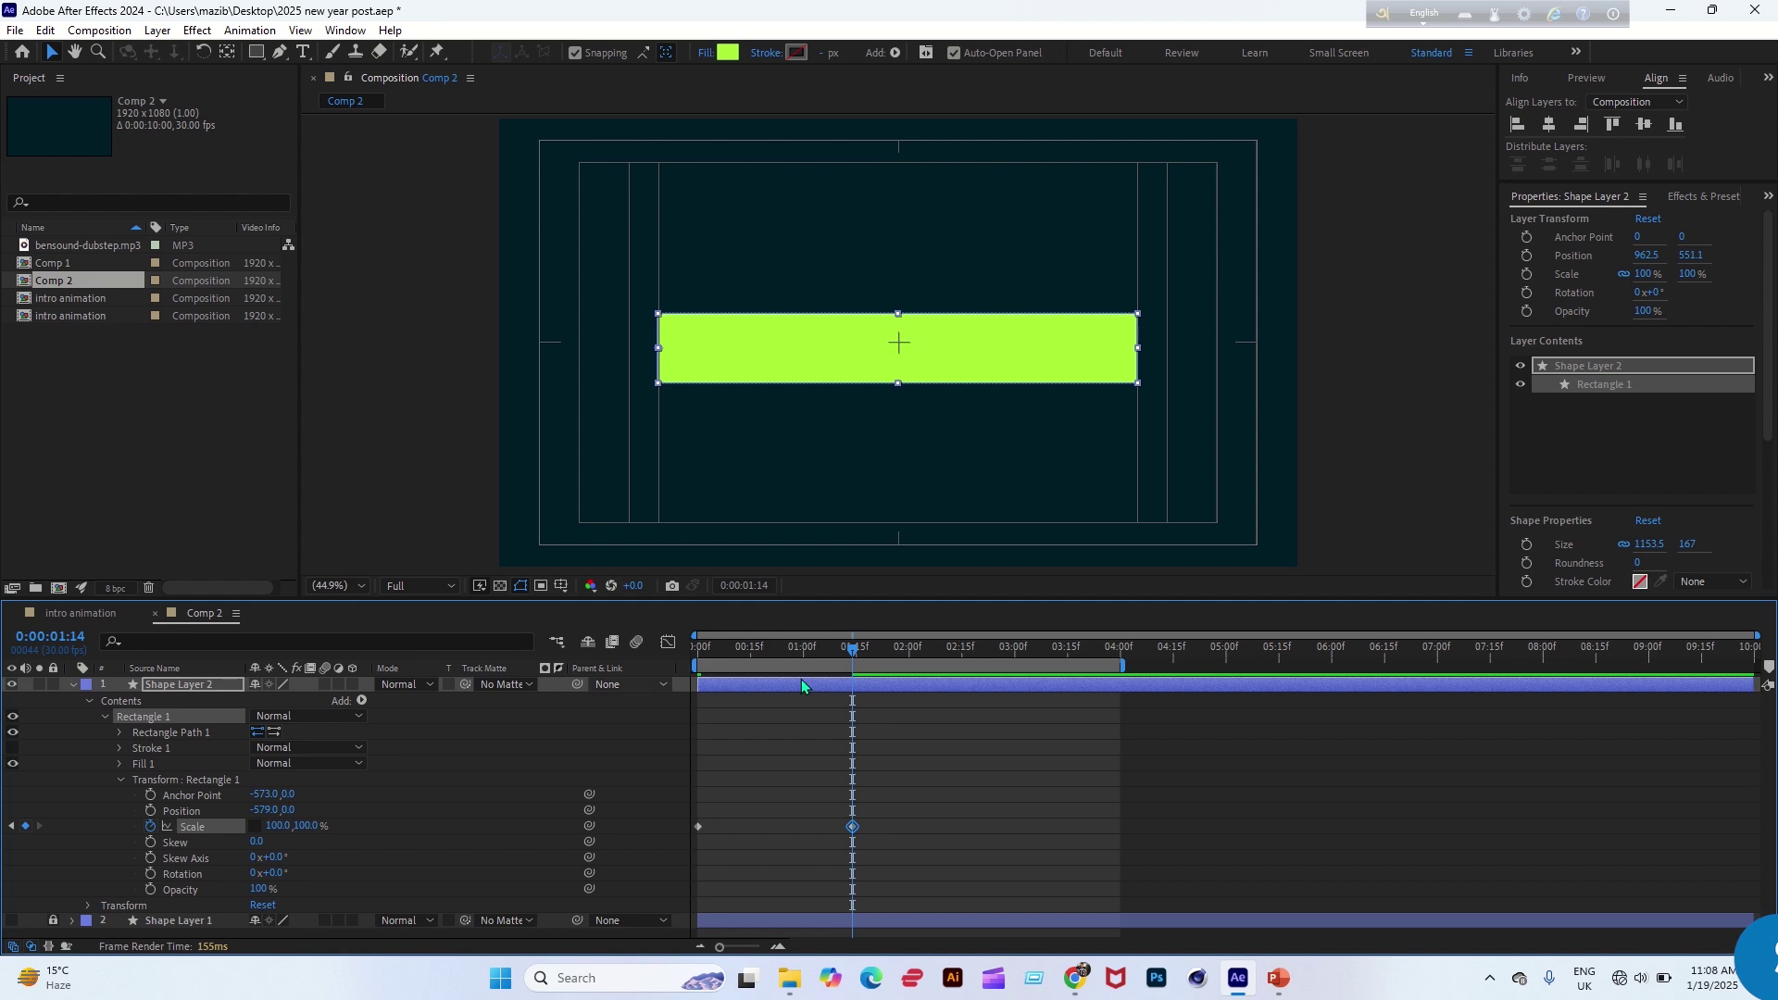
Preview the green rectangle's scale animation from the beginning.
drag(855, 654, 679, 645)
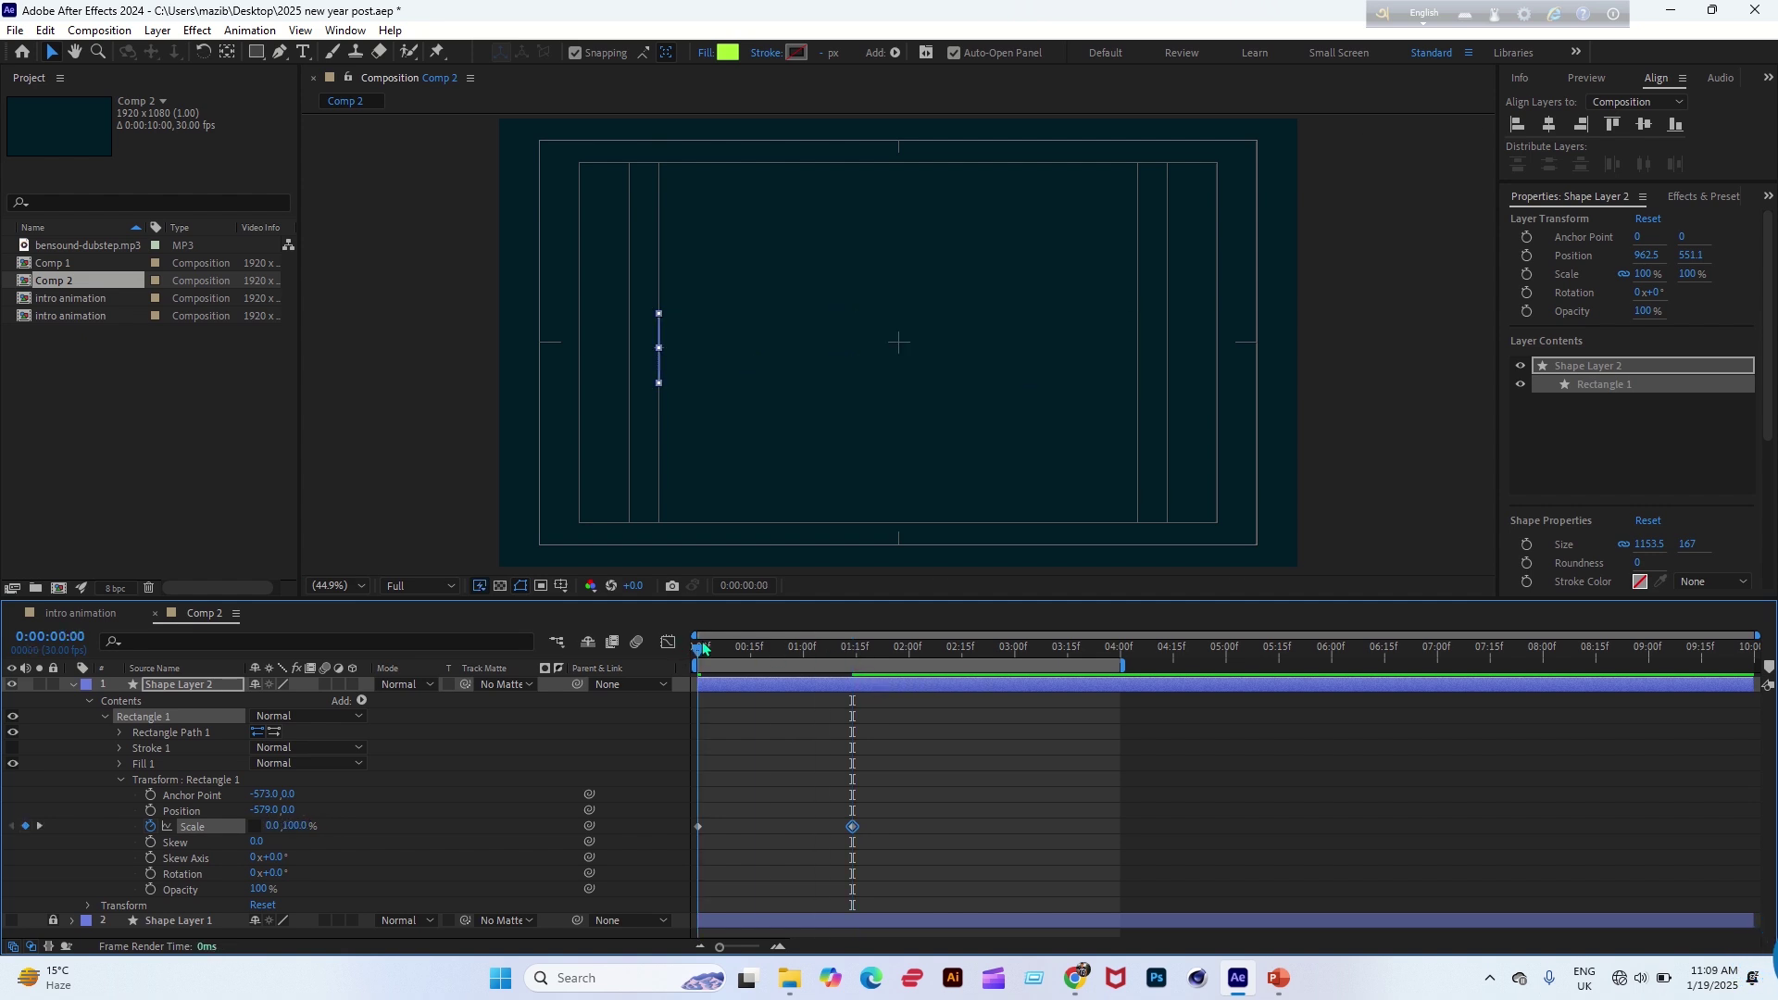
key(space)
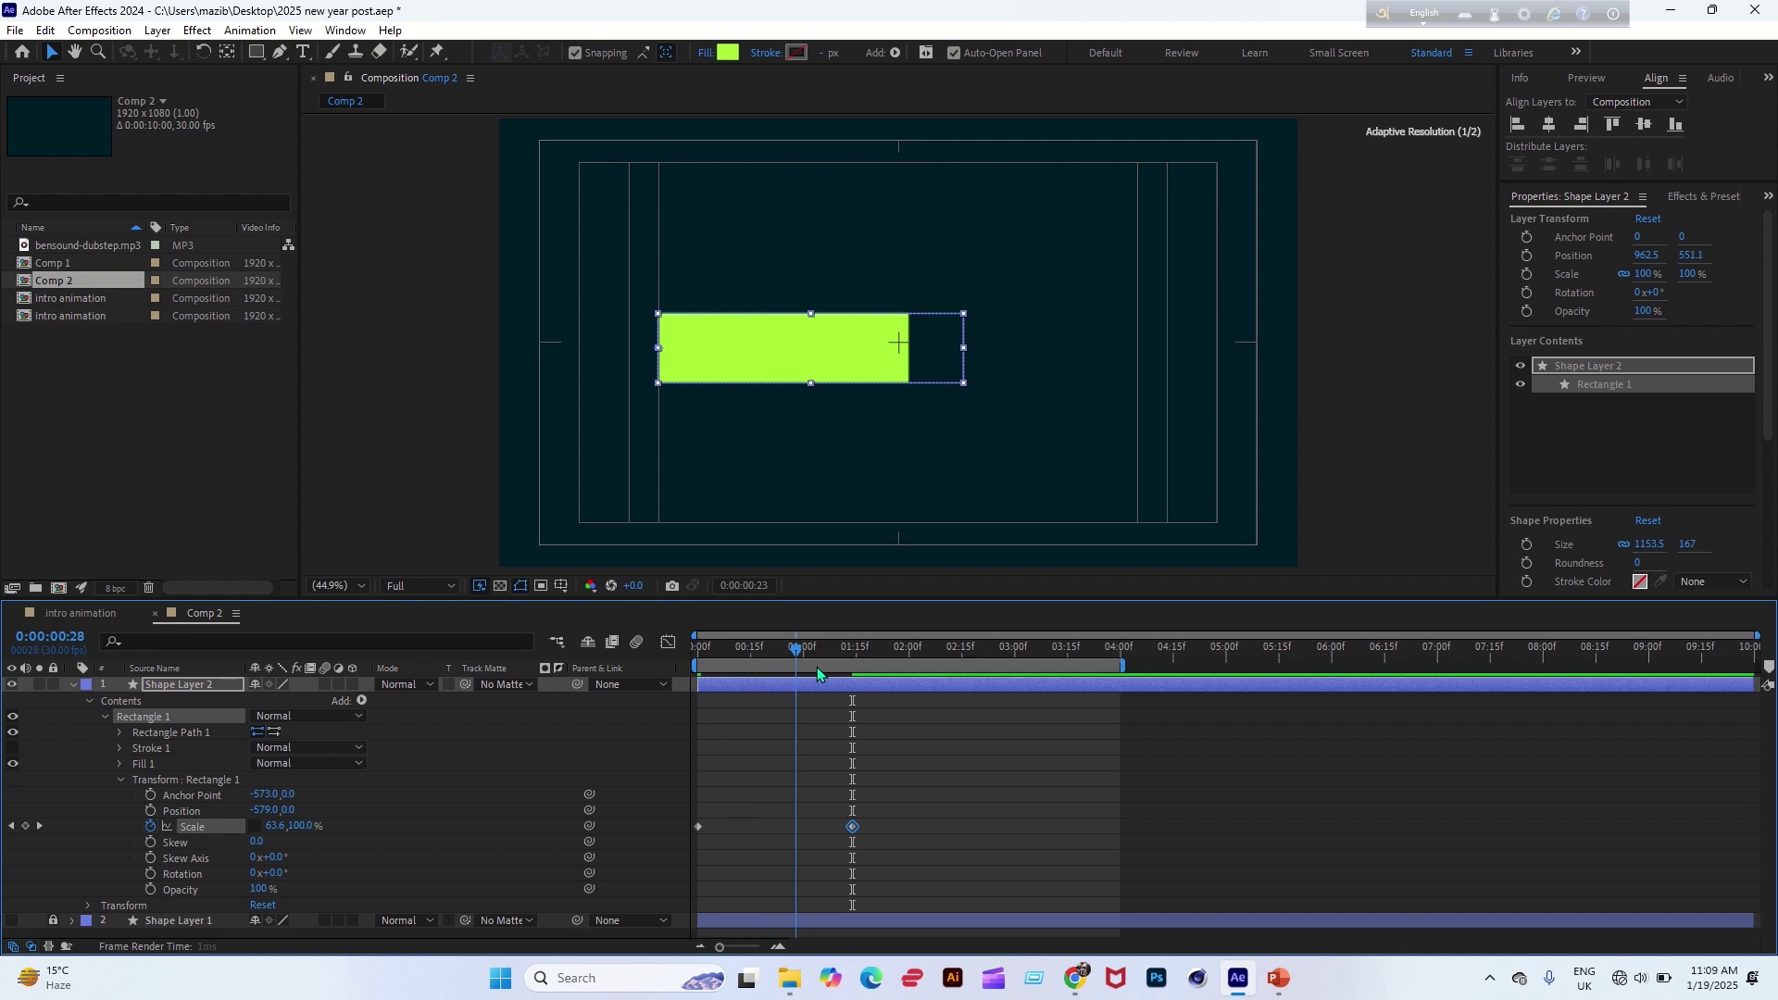
key(space)
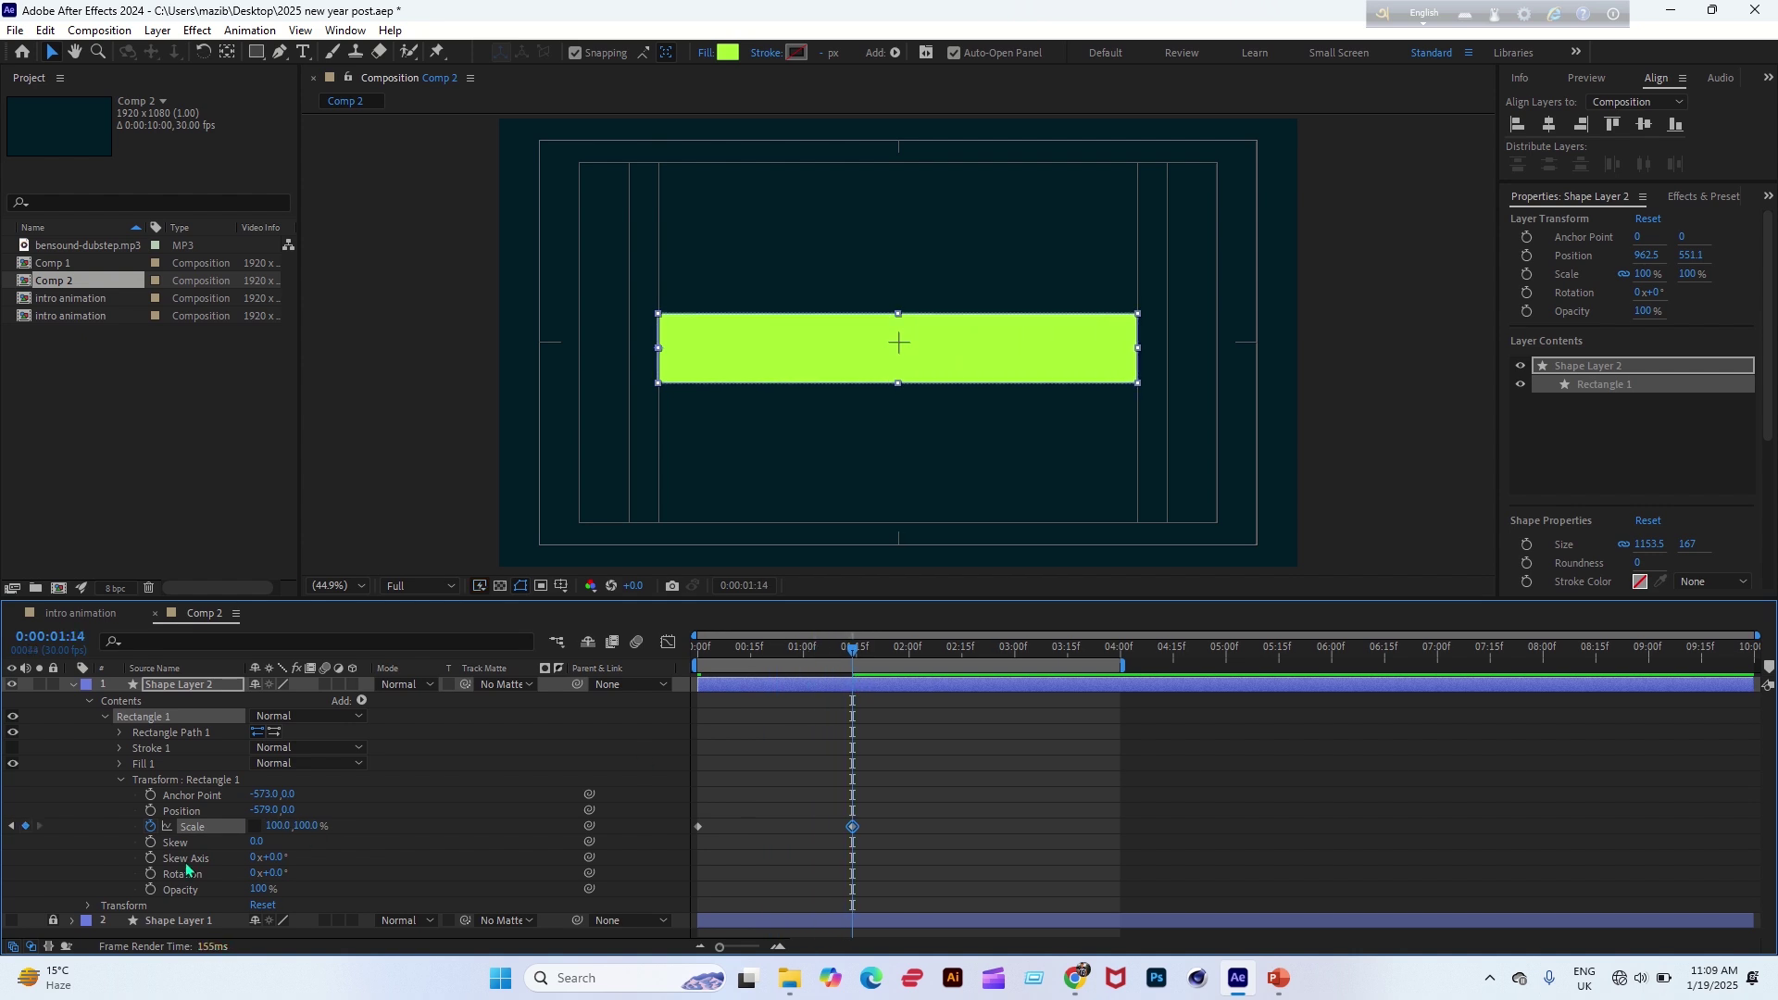
Show only the layer's keyframed Scale and add a keyframe at 0:00:01:16 with the vertical Scale at 0%.
click(121, 780)
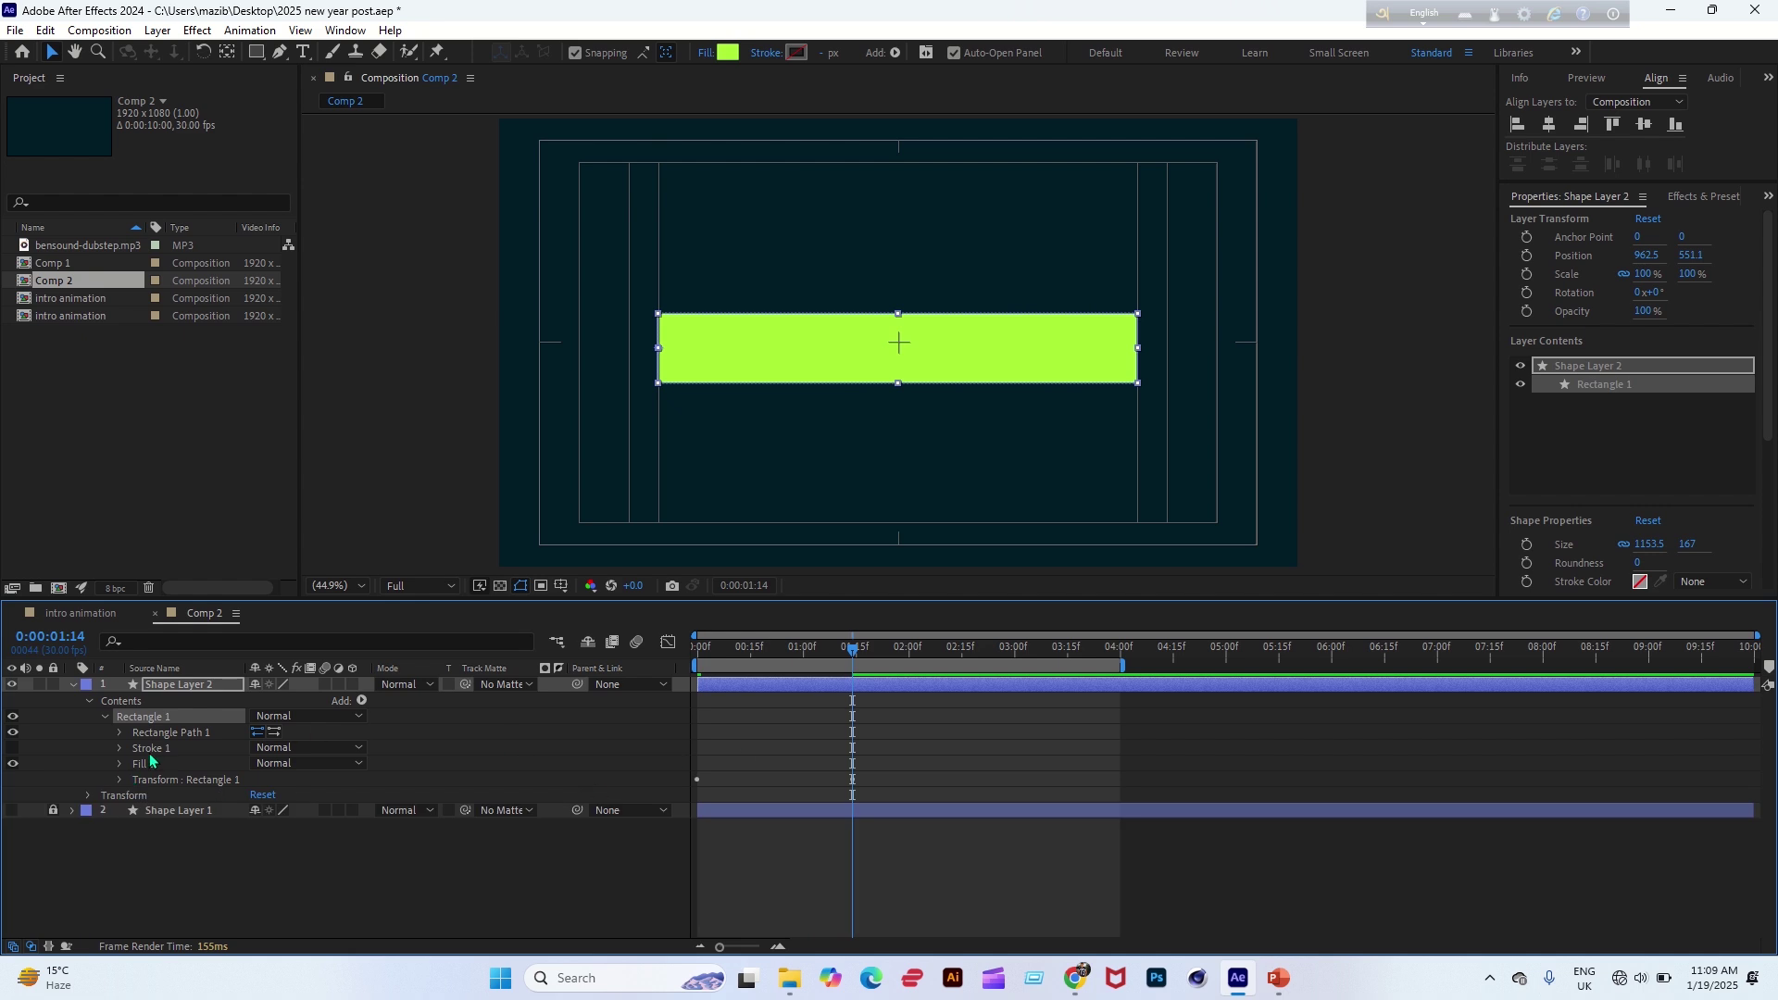
click(74, 685)
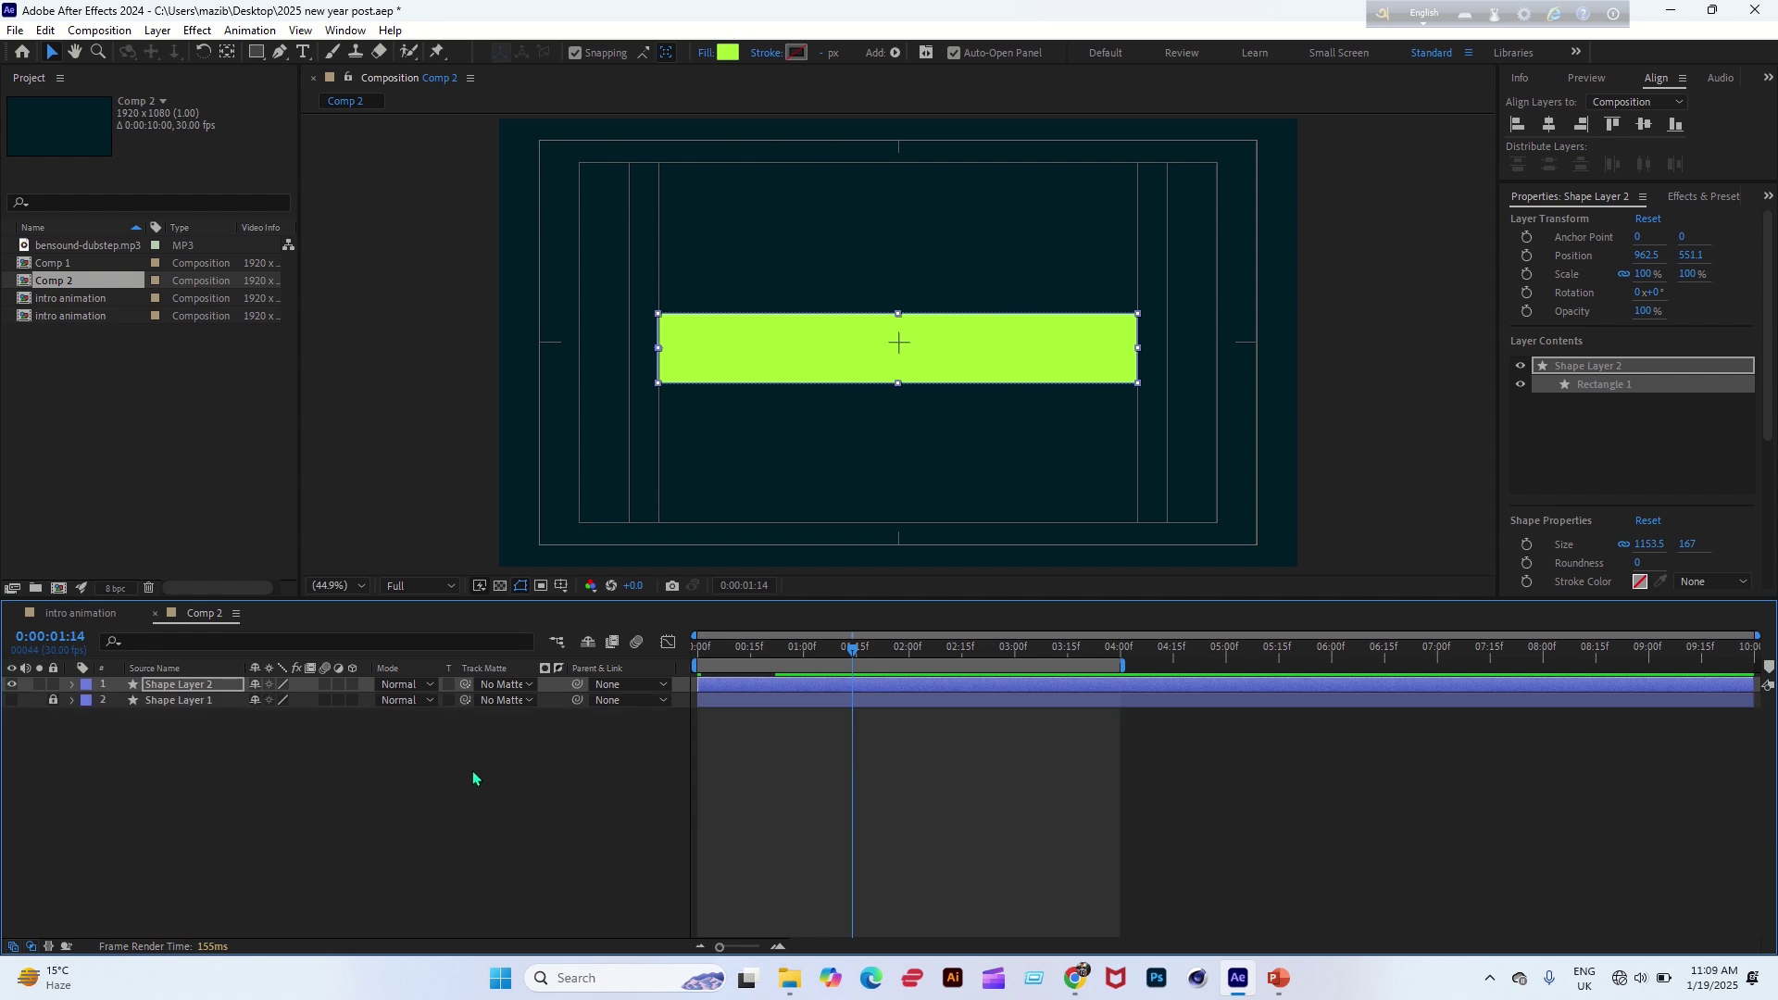
key(u)
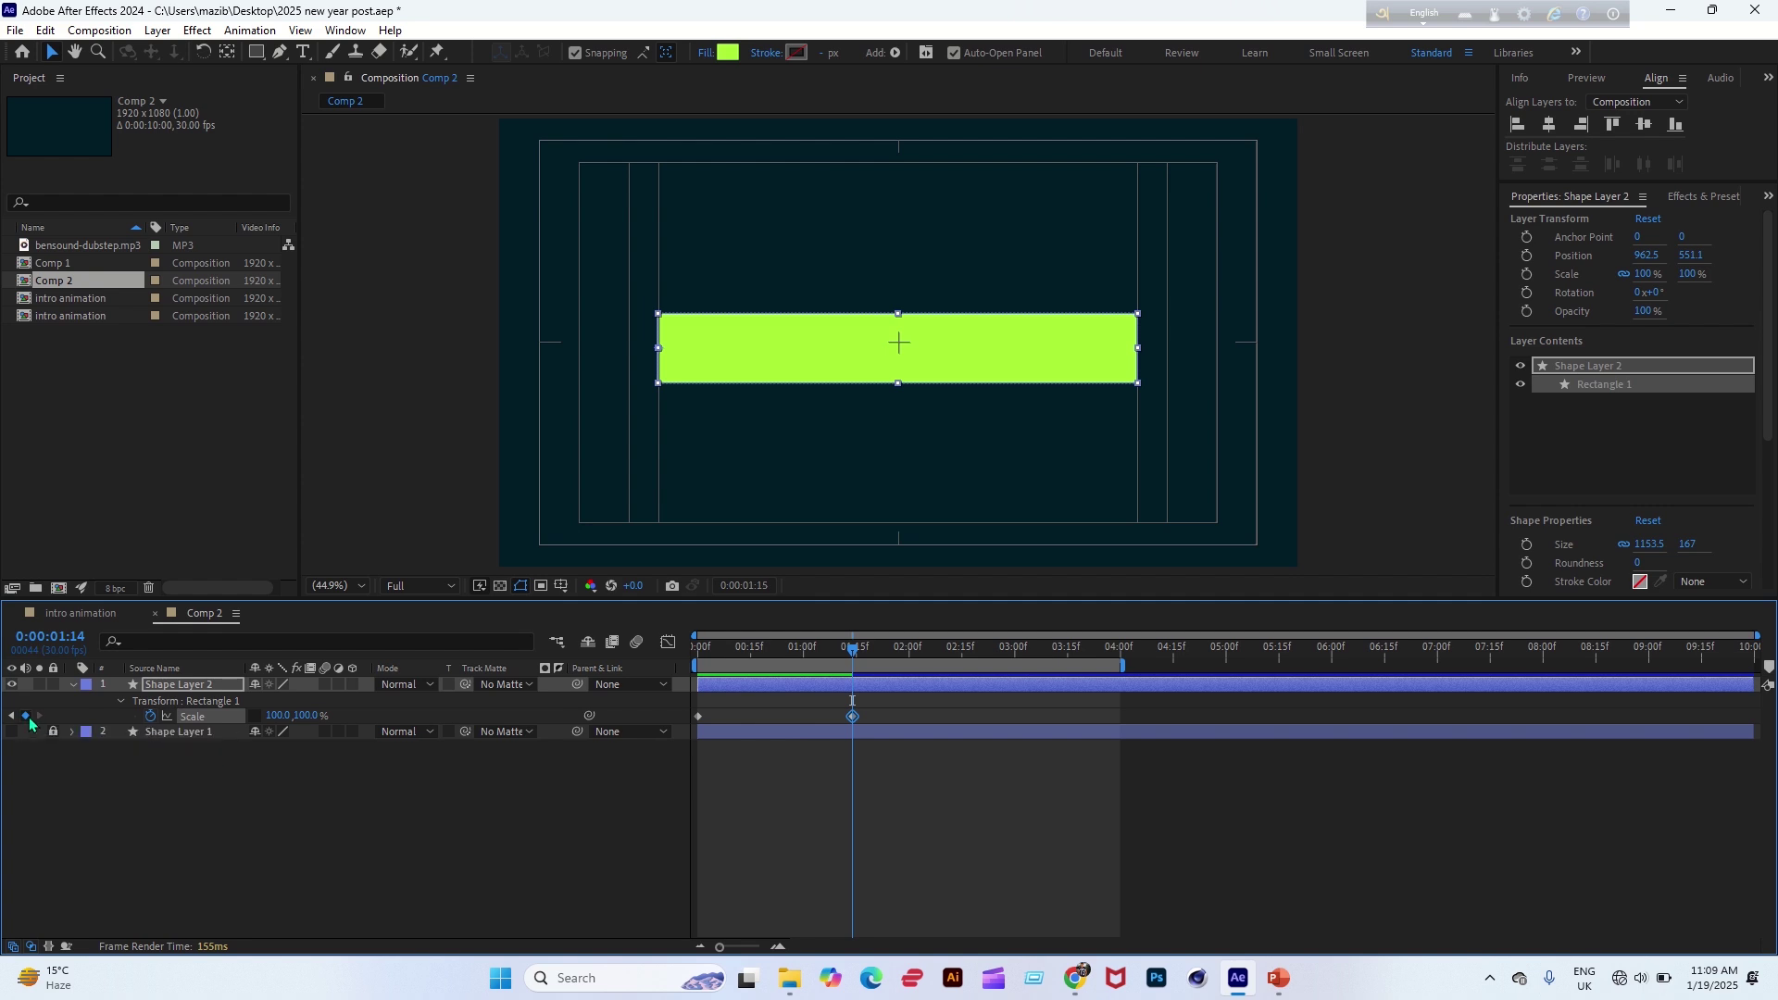
key(Page_Down)
key(Page_Down)
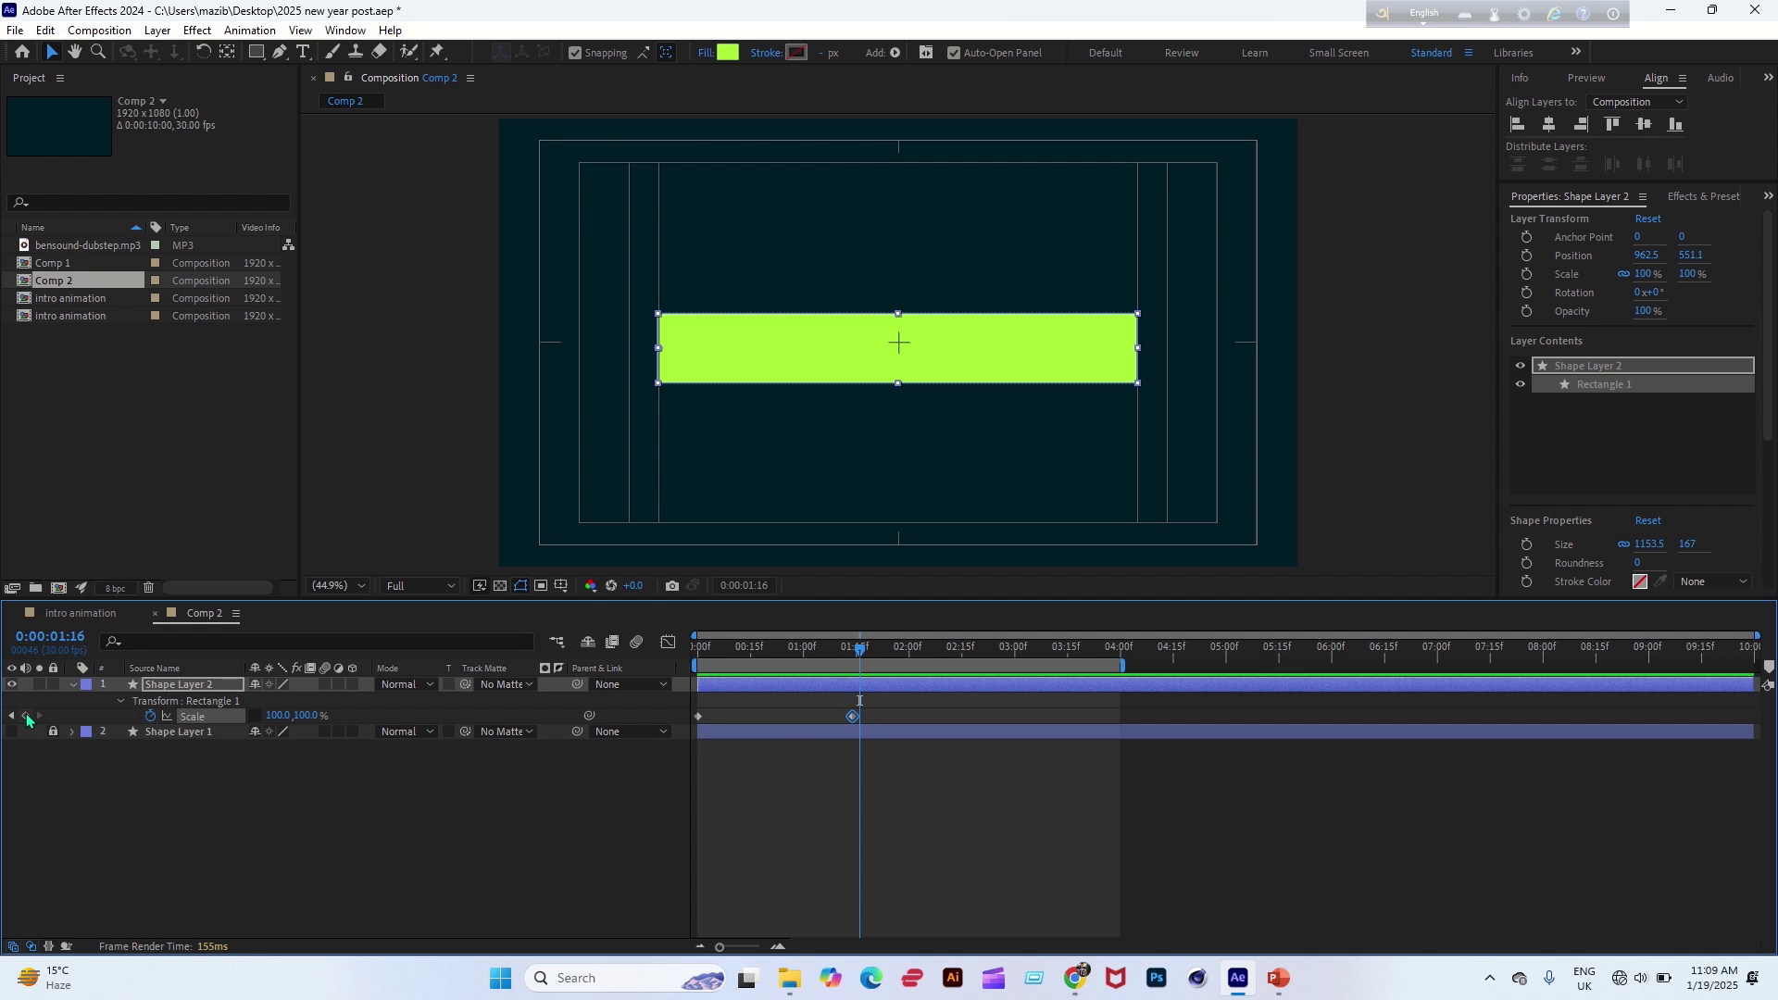
click(26, 716)
drag(313, 723, 291, 714)
key(ctrl+z)
click(306, 716)
text(0)
key(Return)
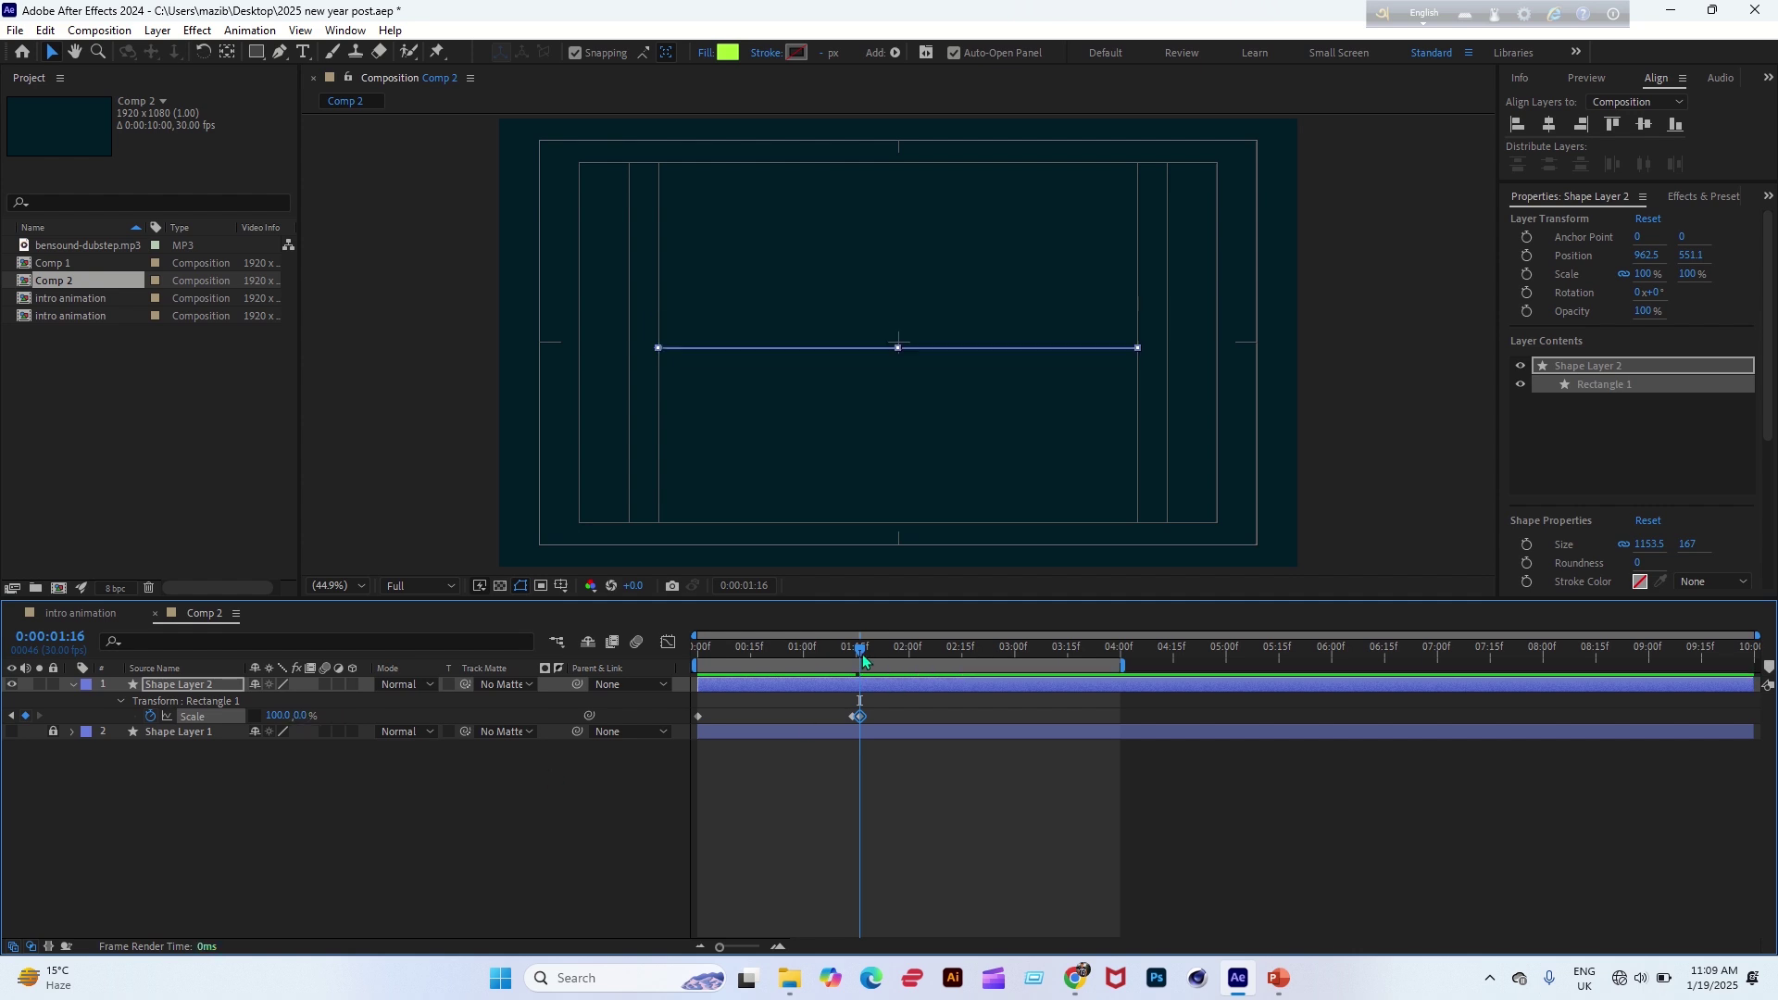
mouse_move(862, 659)
mouse_down()
mouse_move(738, 653)
mouse_move(865, 665)
mouse_up()
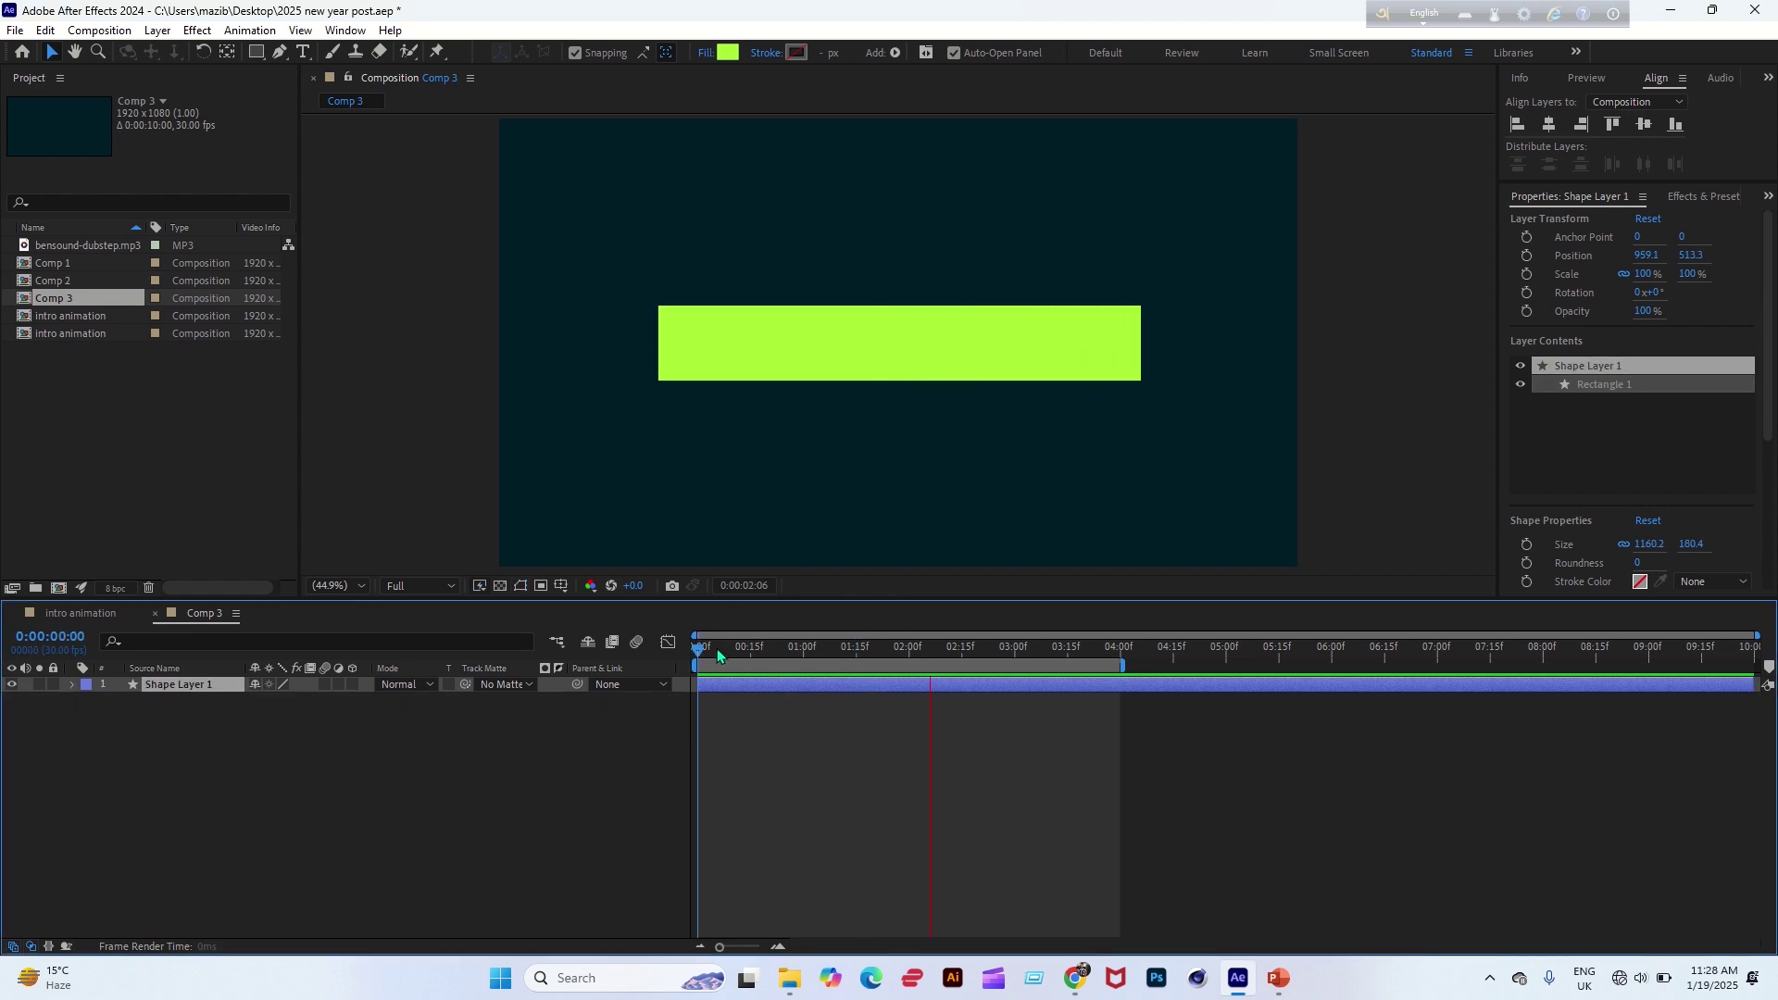
Reveal Shape Layer 1's keyframed Scale and add another Scale keyframe at 0:00:02:02.
drag(700, 653, 911, 690)
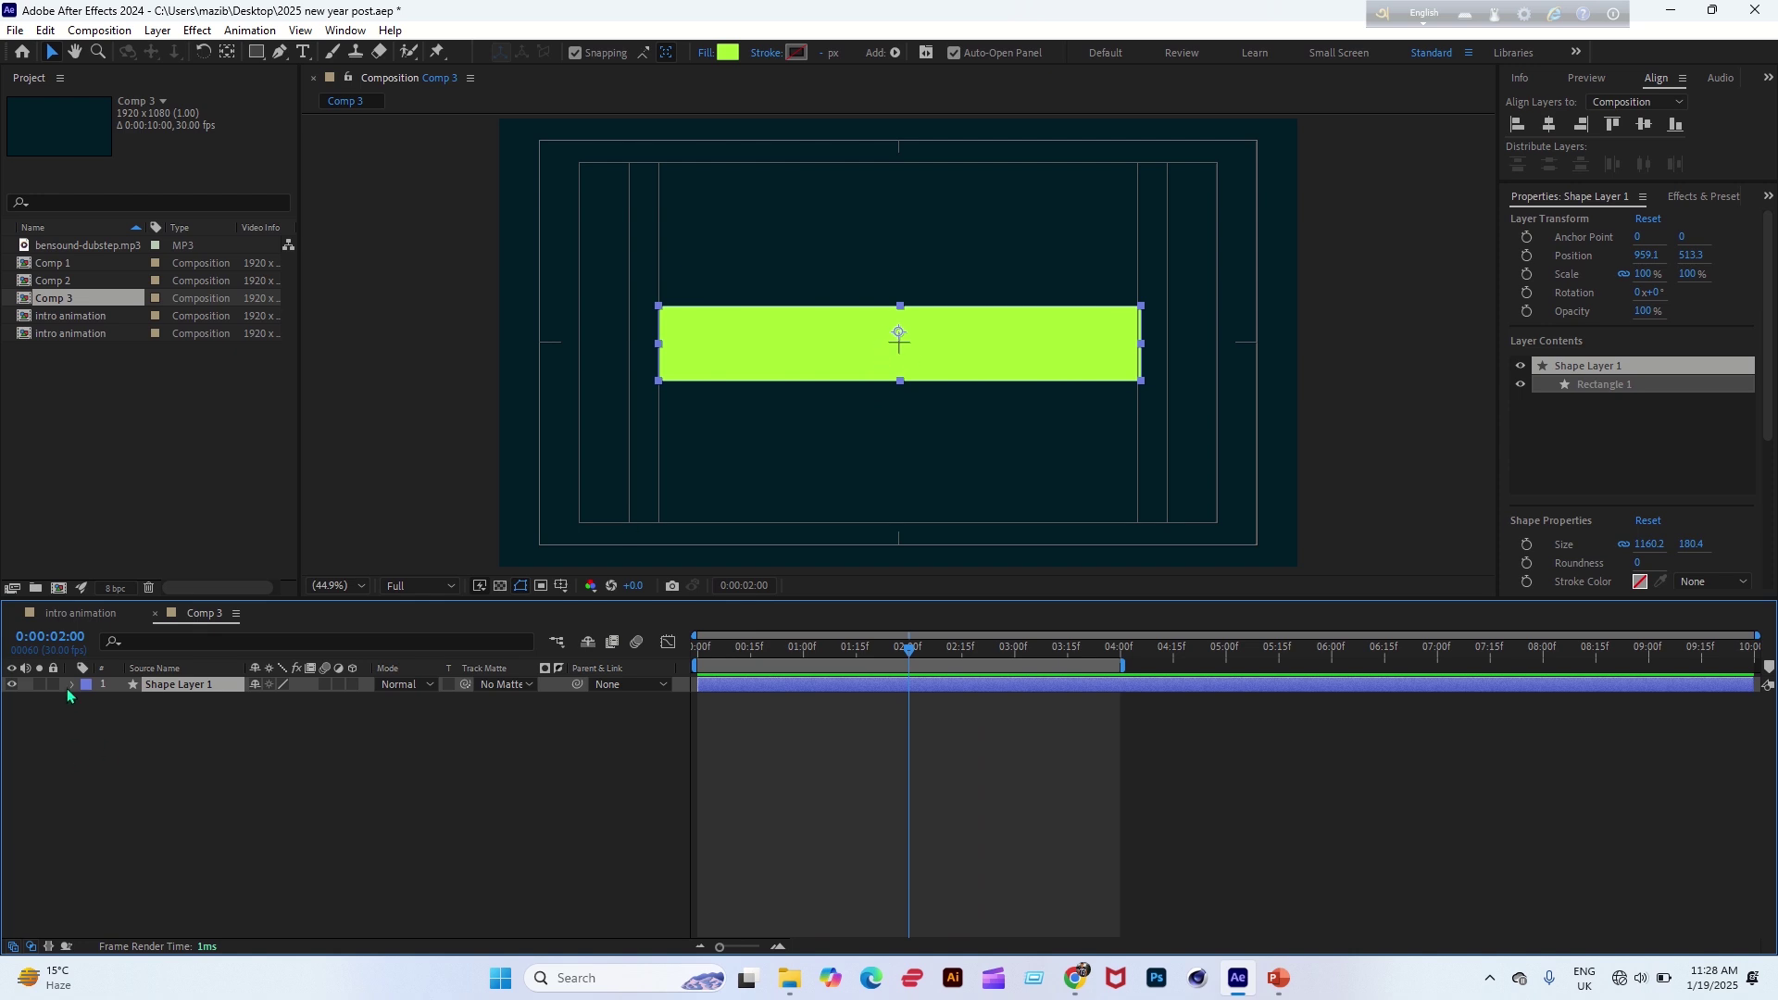
key(s)
key(u)
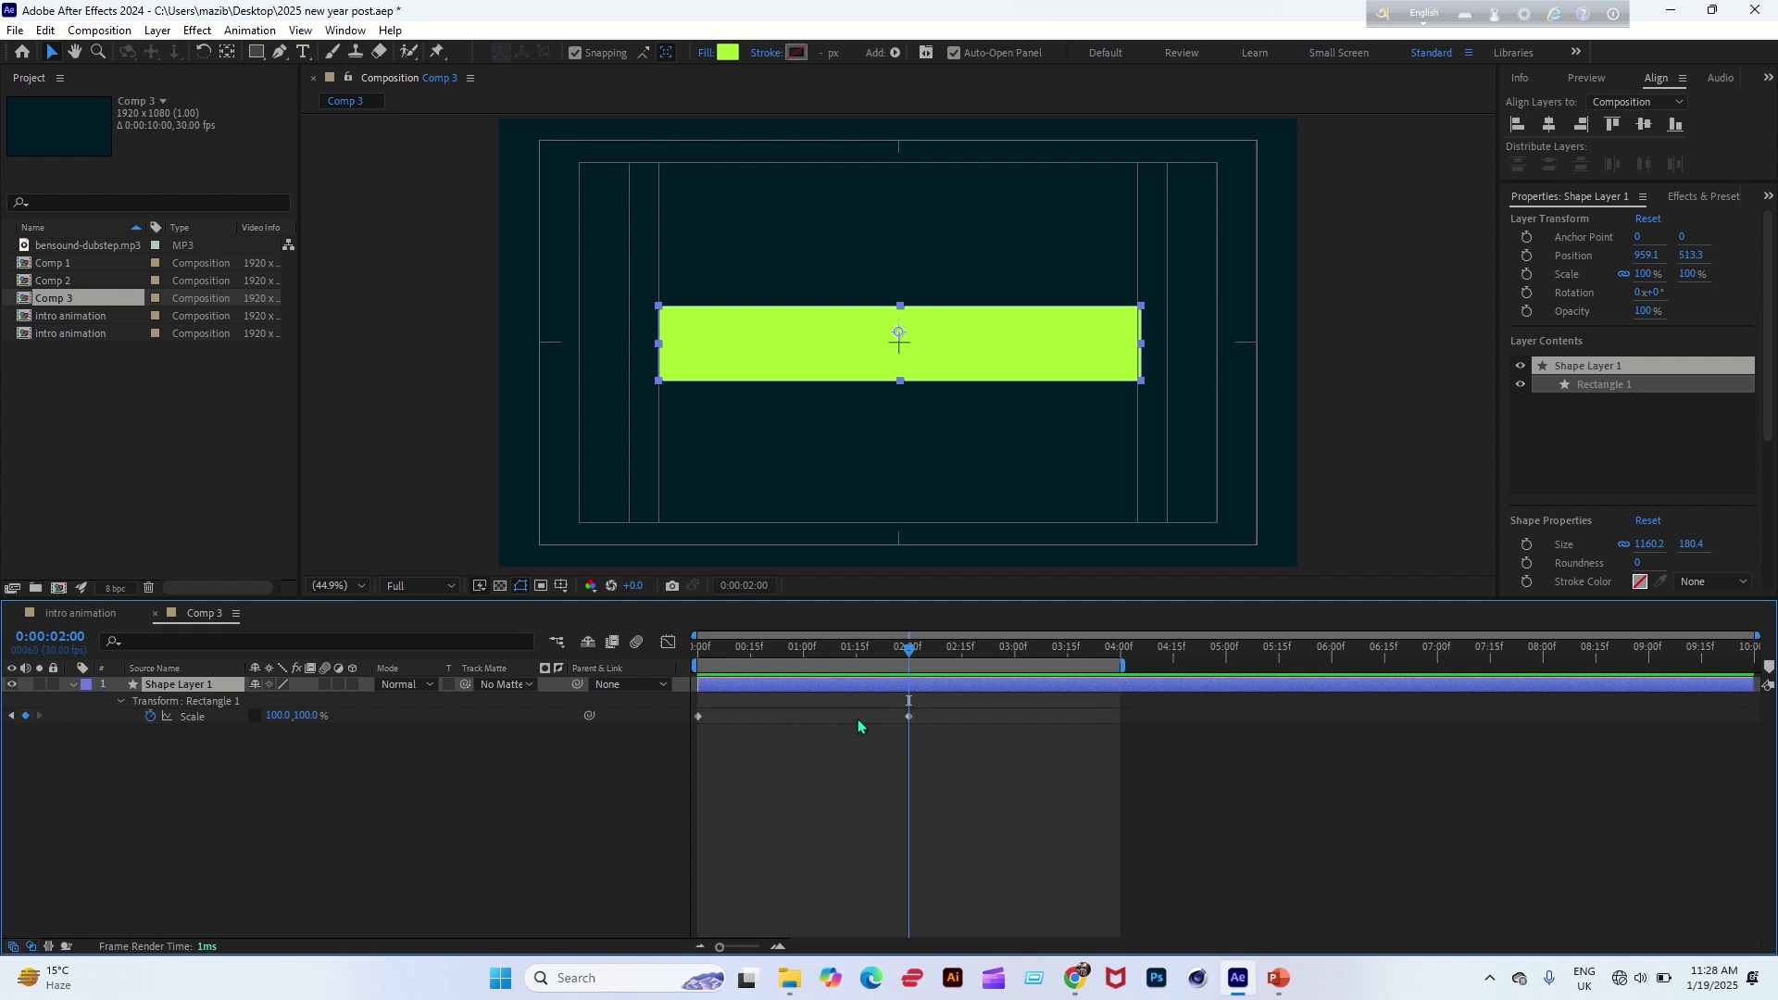
key(Page_Down)
key(Page_Down)
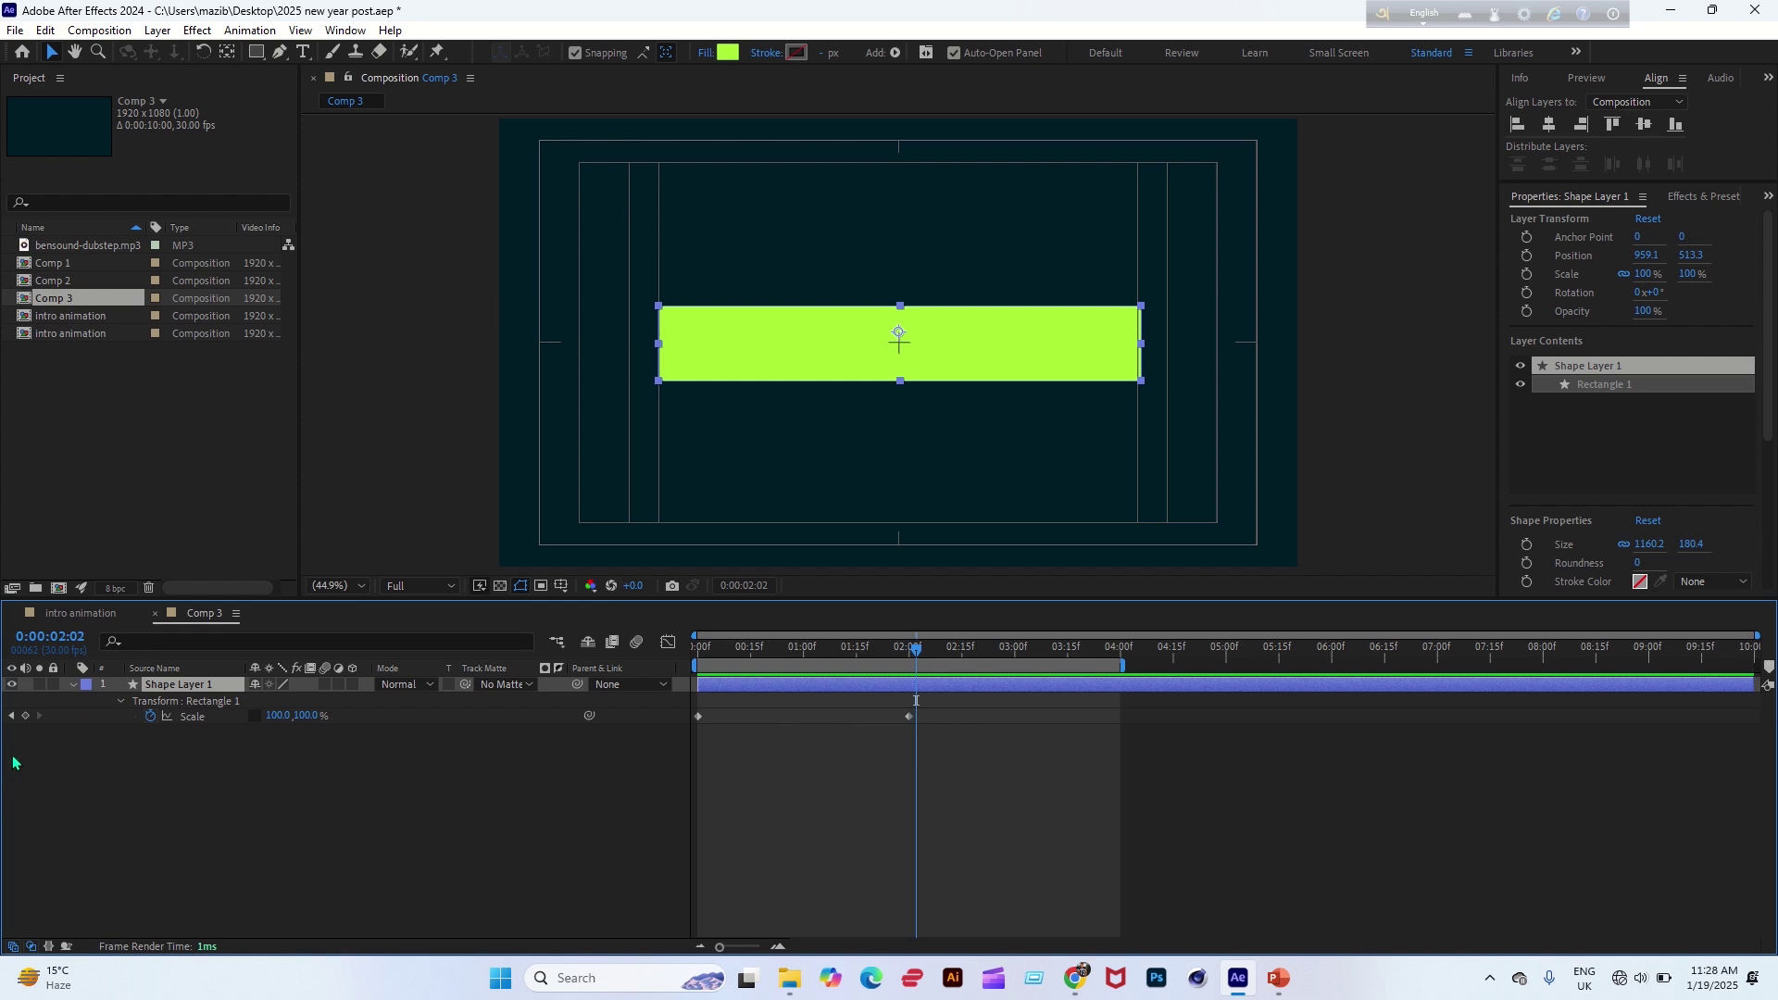
click(26, 717)
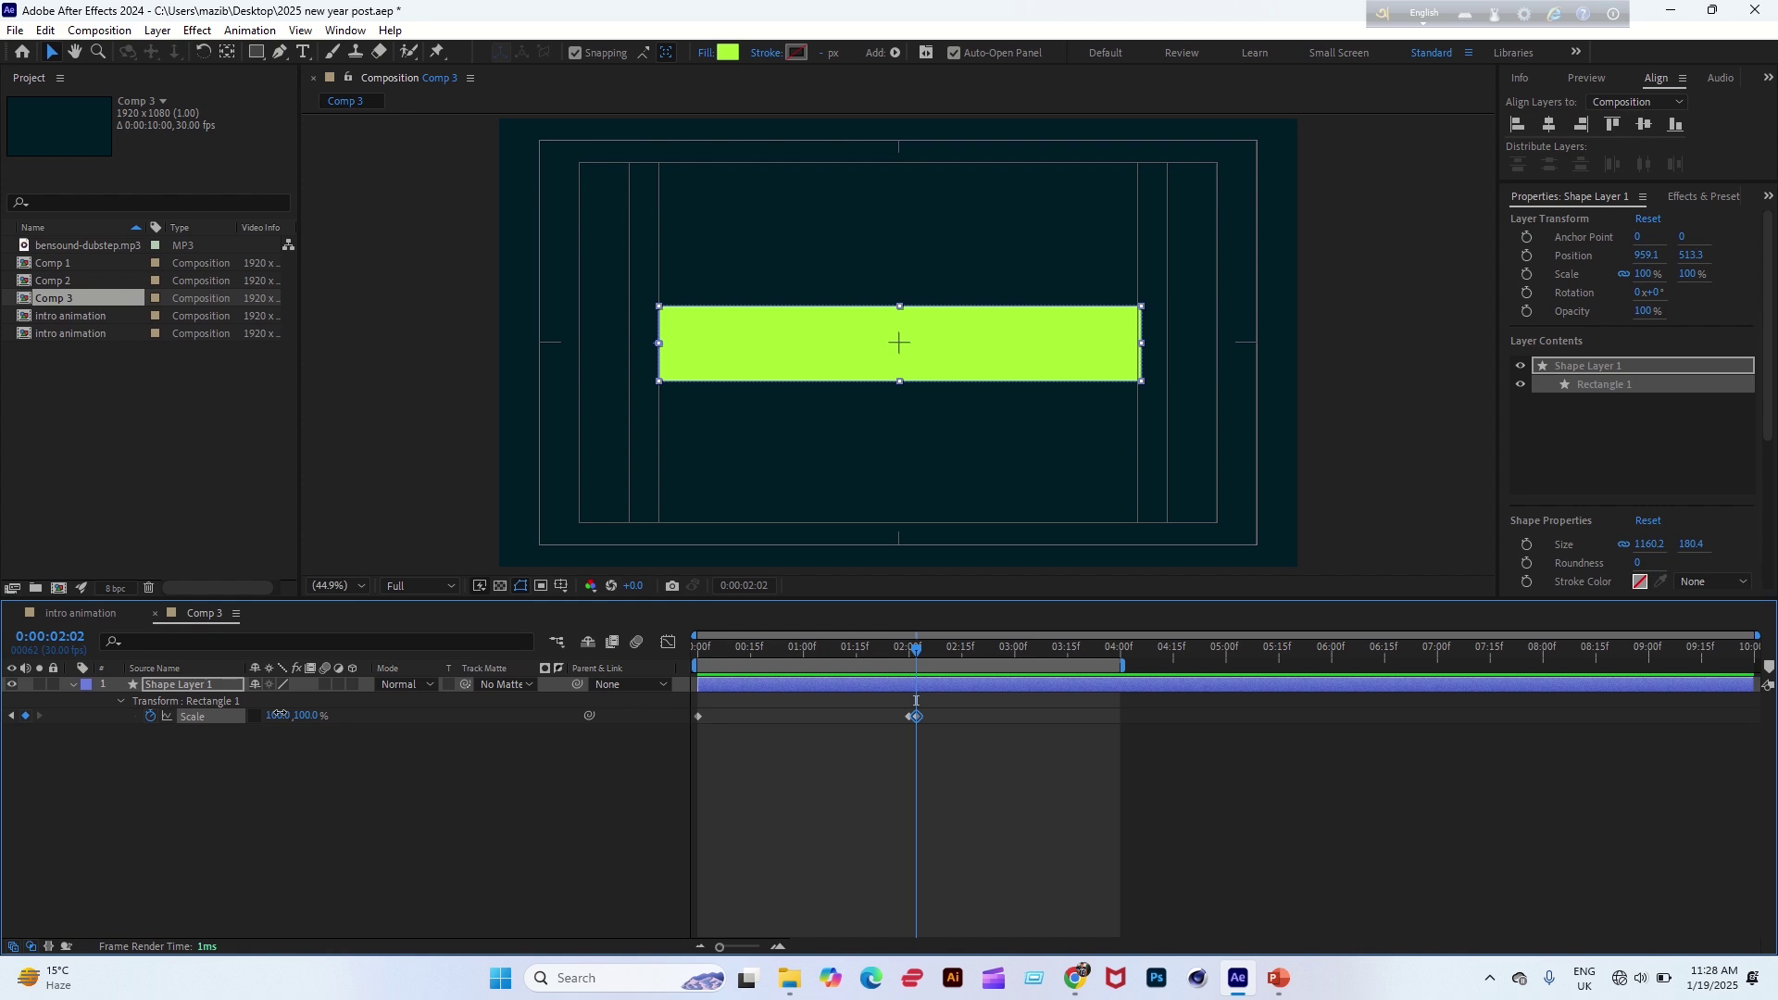
Set Rectangle 1's vertical Scale to 0% at the 0:00:02:02 keyframe, keeping the horizontal Scale at 100%.
drag(275, 714, 248, 714)
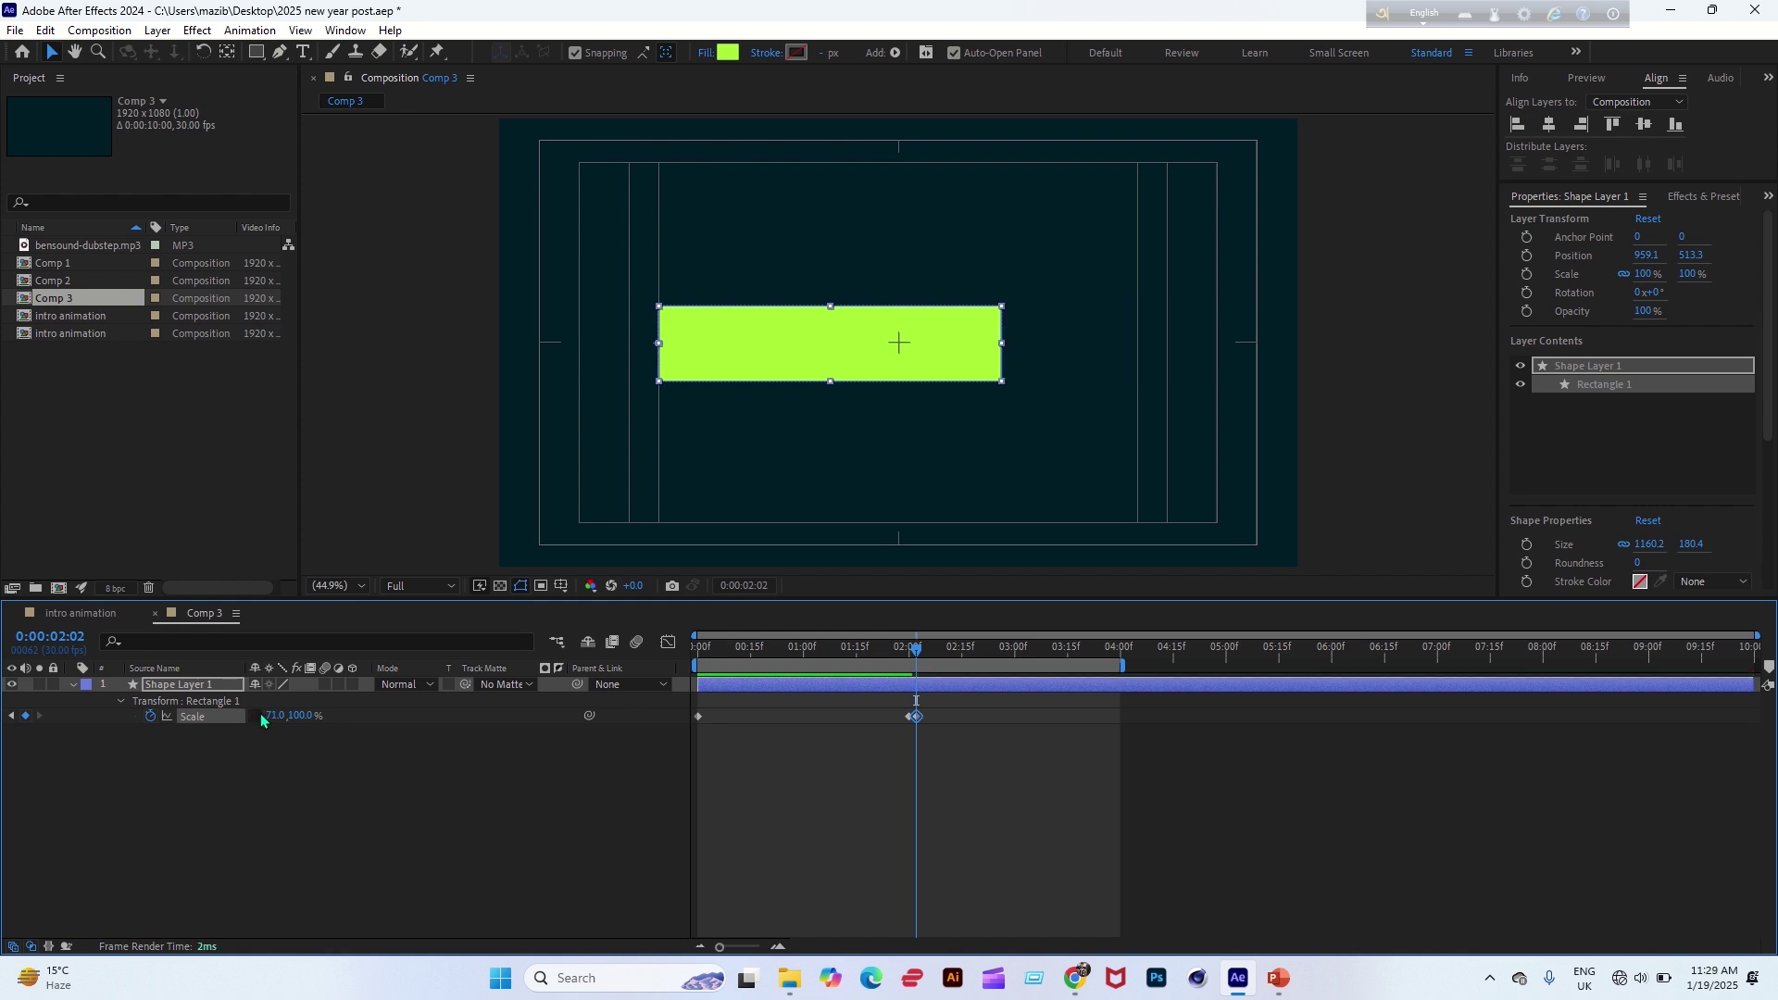
key(ctrl+z)
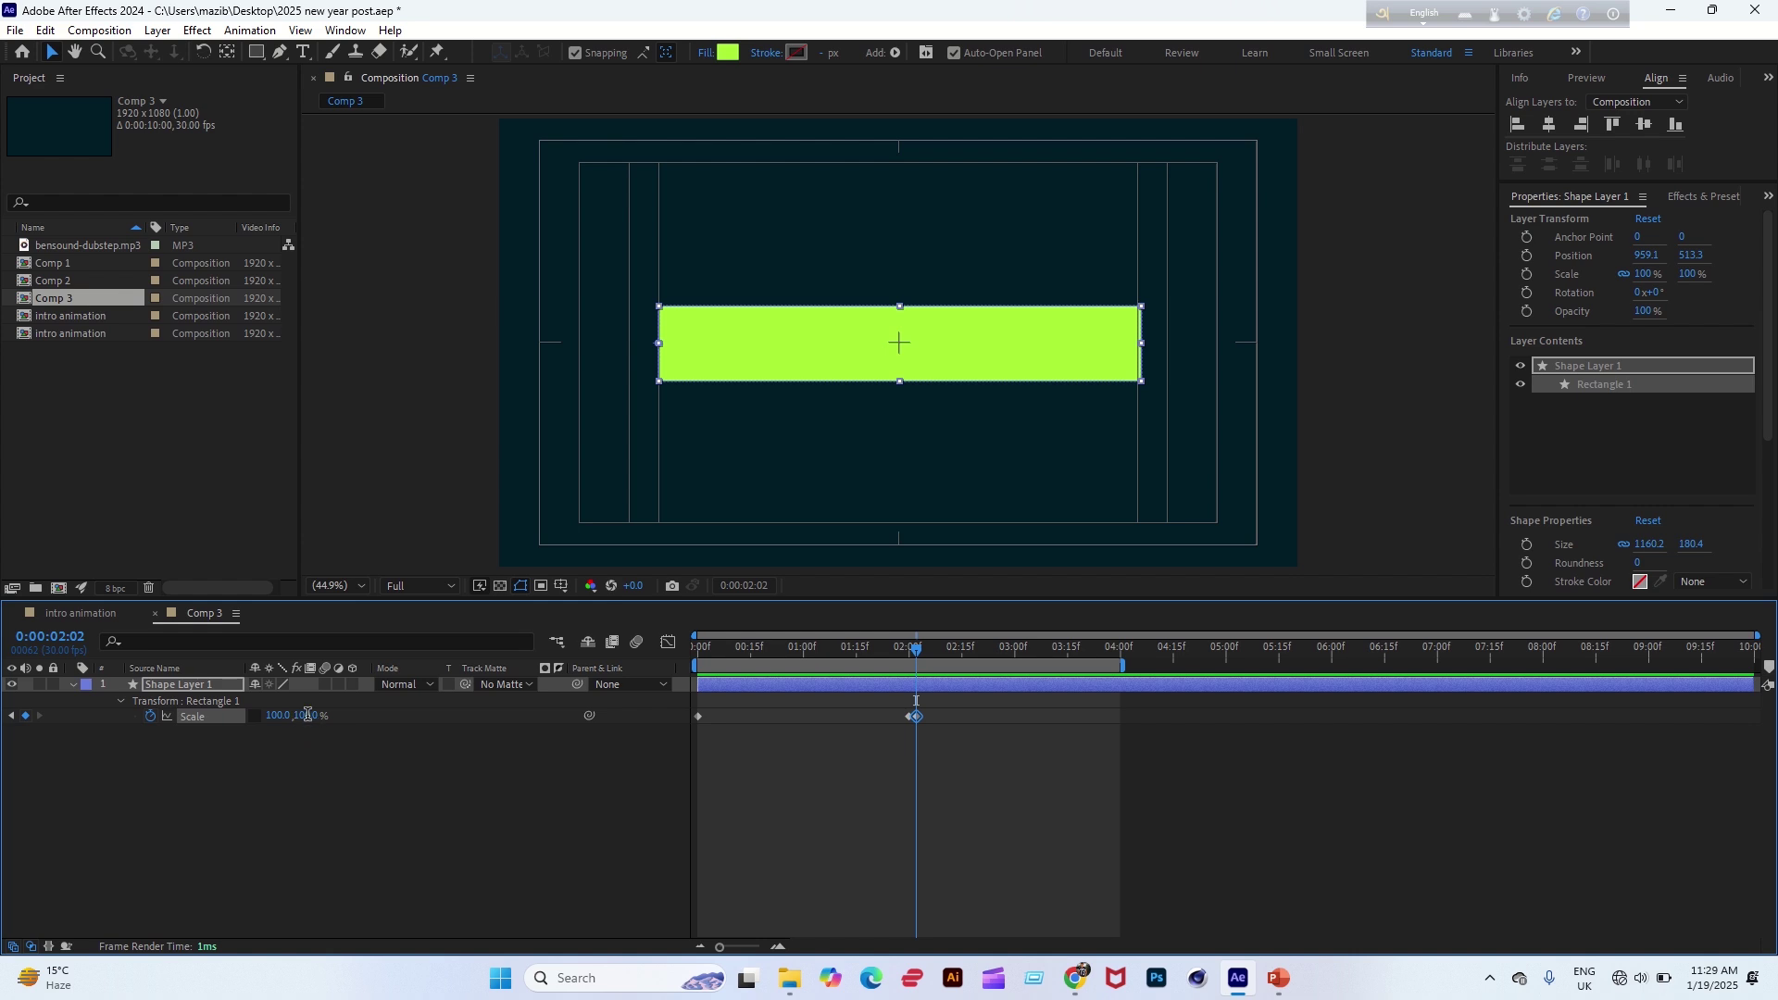
click(306, 716)
text(0)
key(Return)
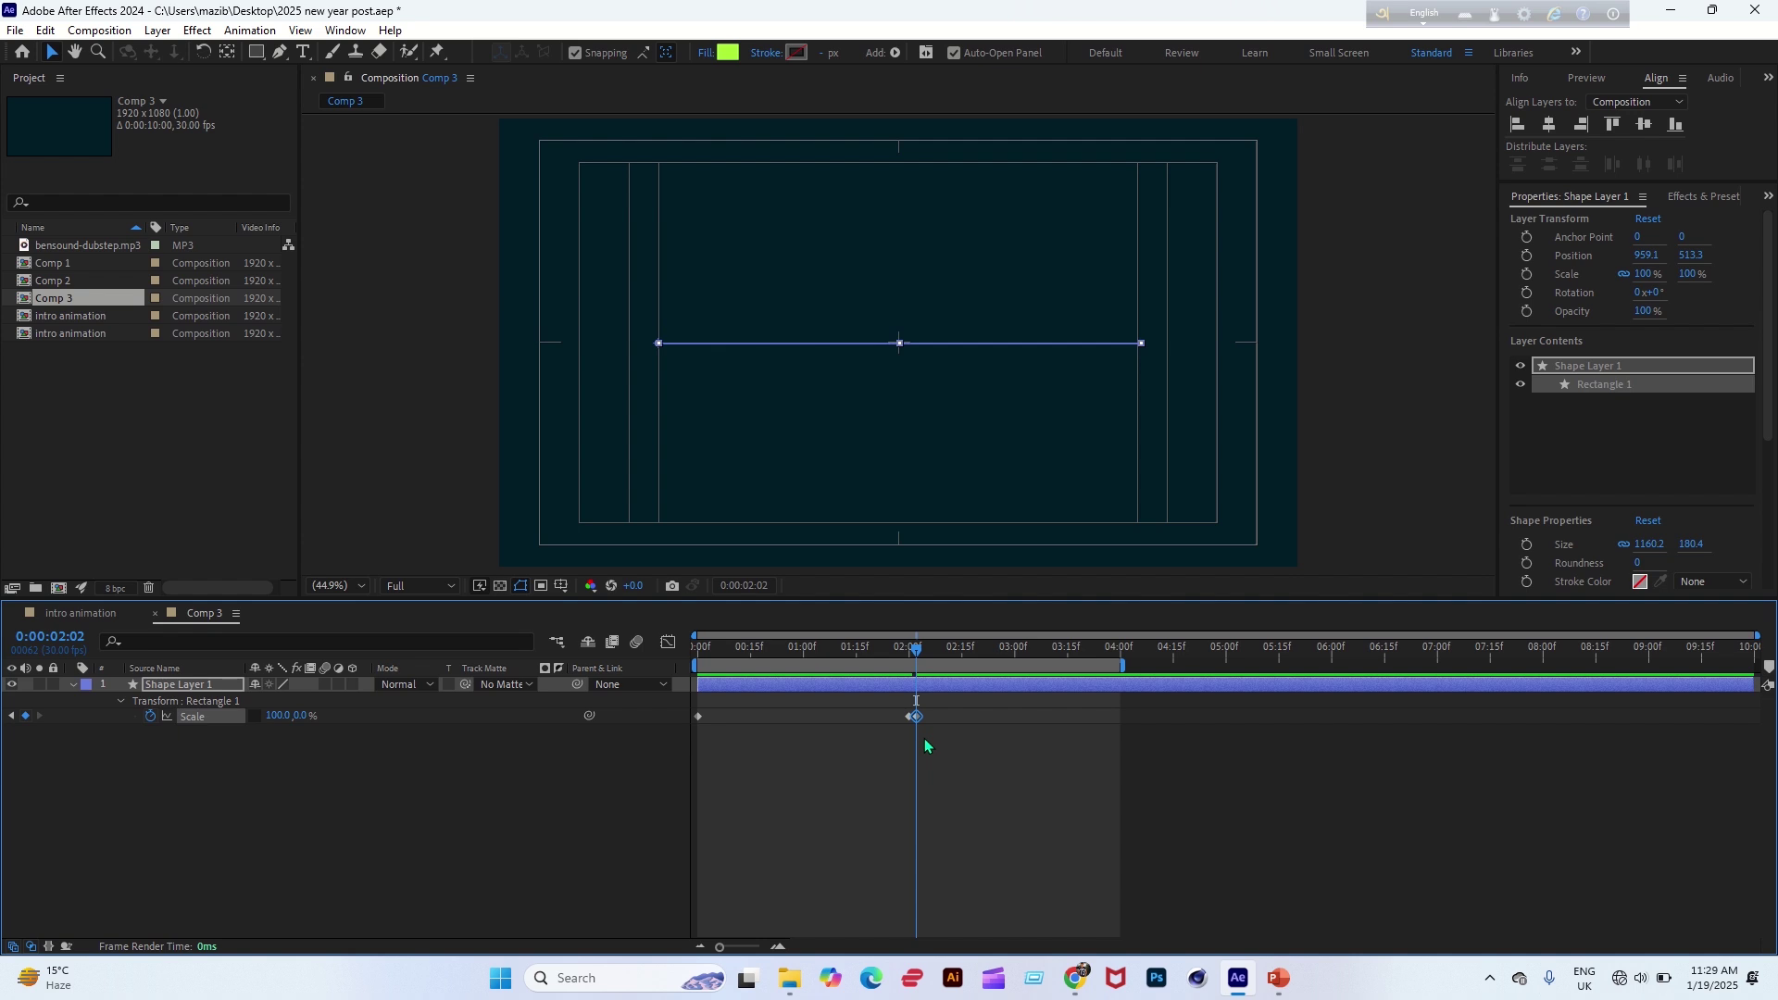
Shift the last Scale keyframe four frames later and move the current time to 0:00:02:07.
key(alt+Right)
key(alt+Right)
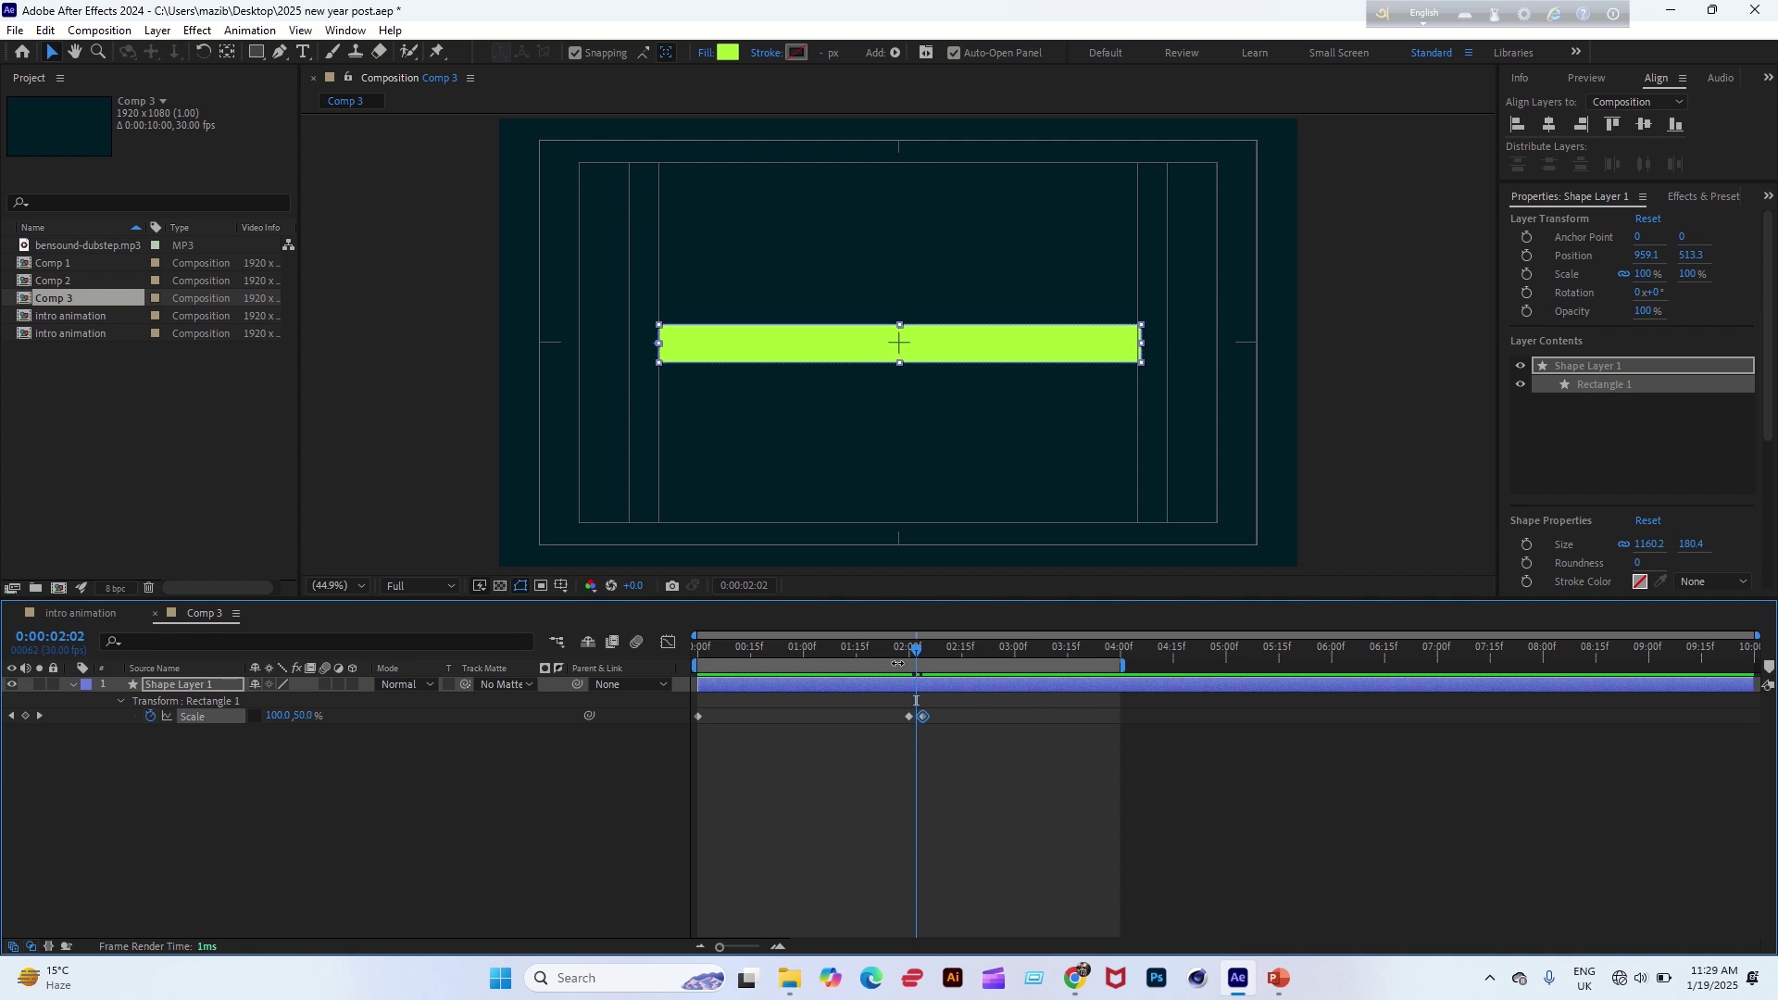
key(alt+Right)
key(alt+Right)
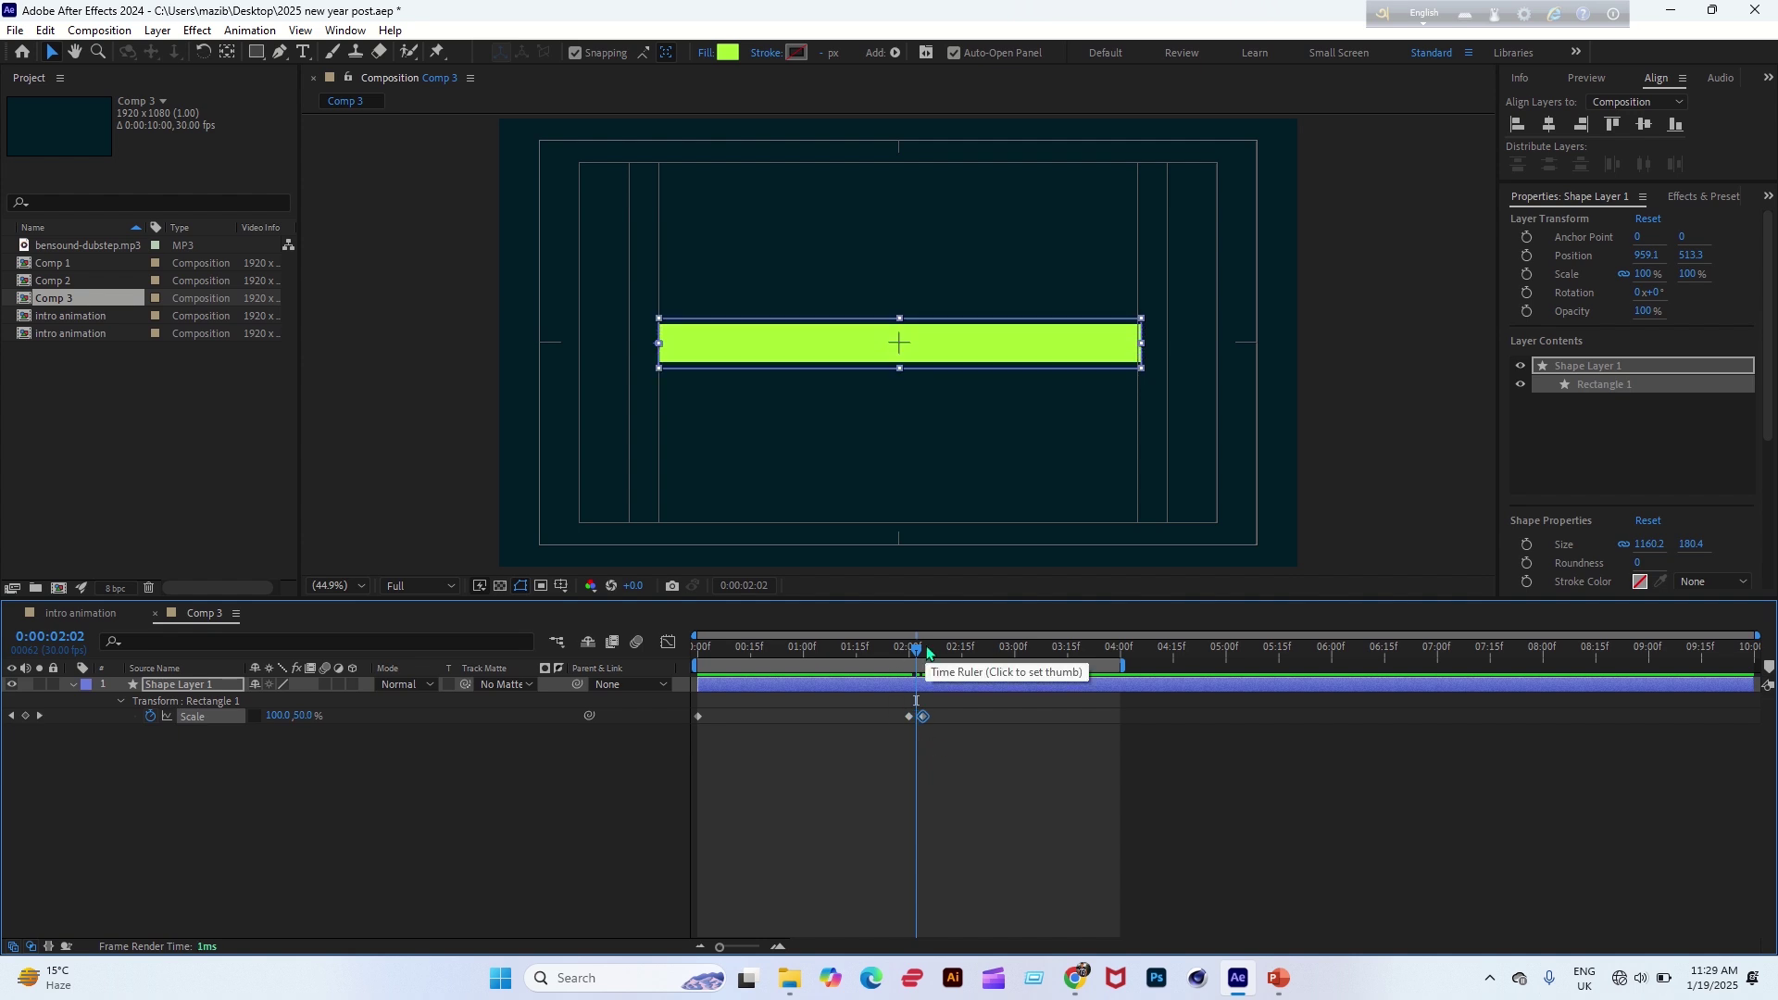
mouse_move(919, 656)
mouse_down()
mouse_move(904, 656)
mouse_move(932, 656)
mouse_up()
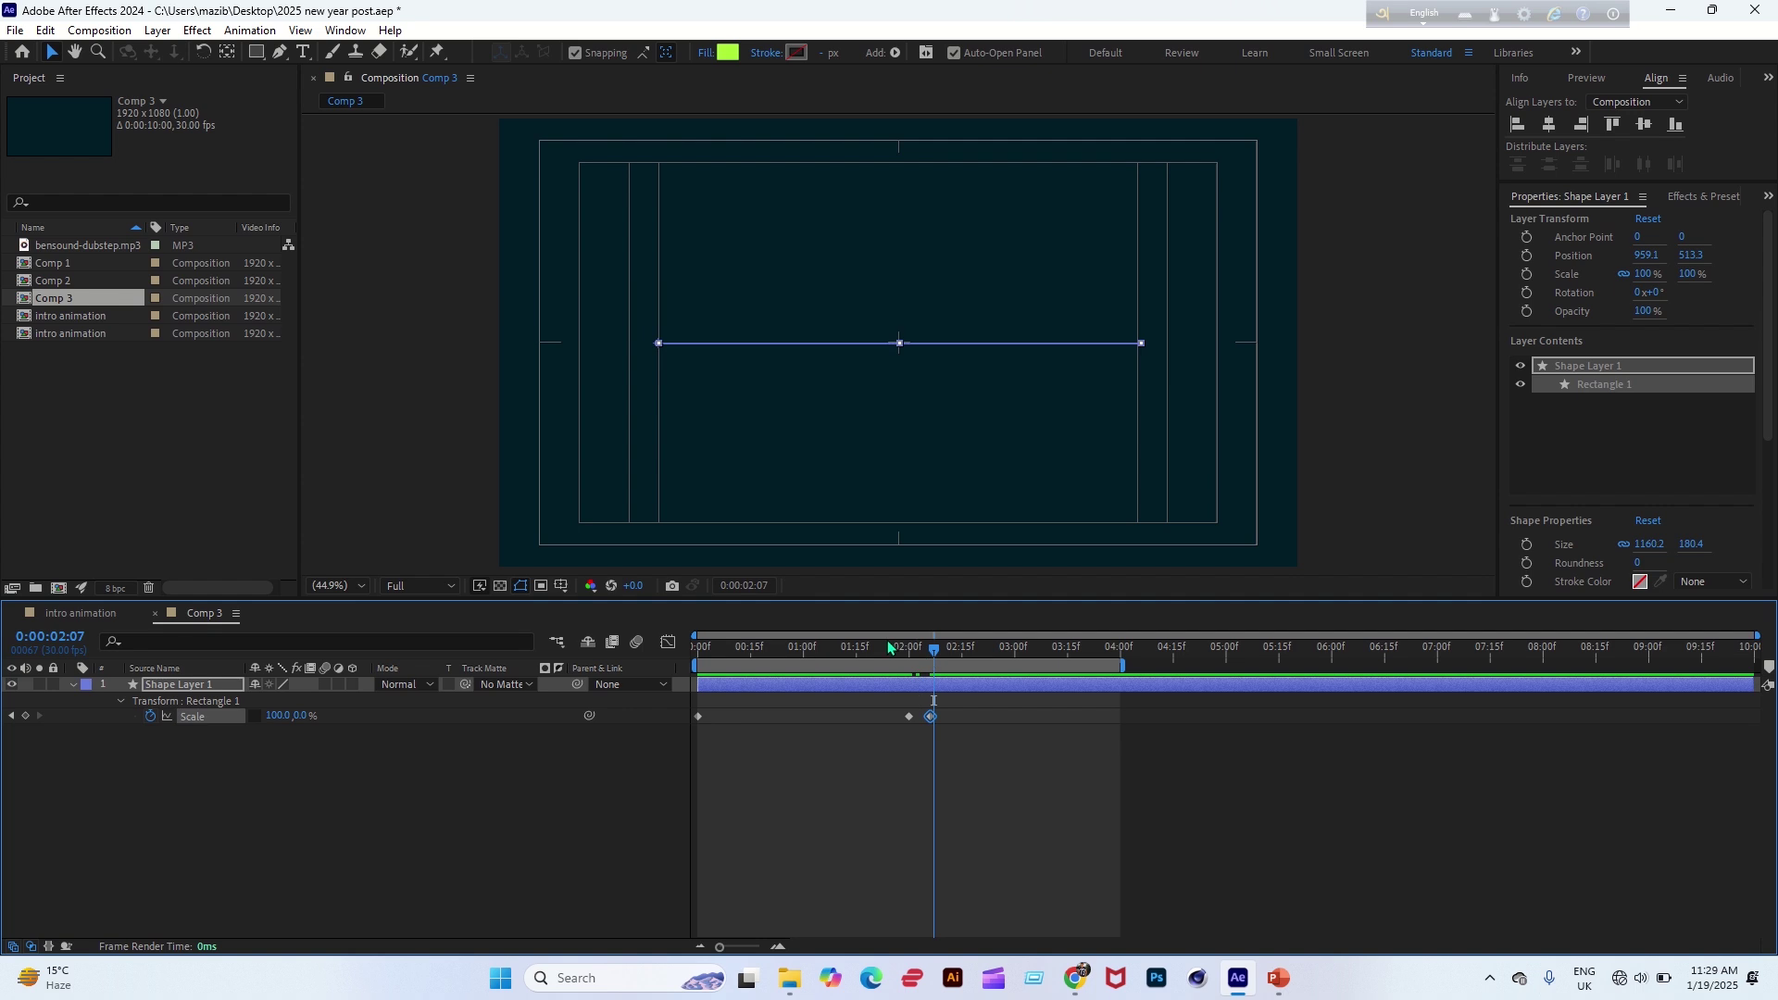
Duplicate Shape Layer 1, and lock and hide the original layer.
click(73, 685)
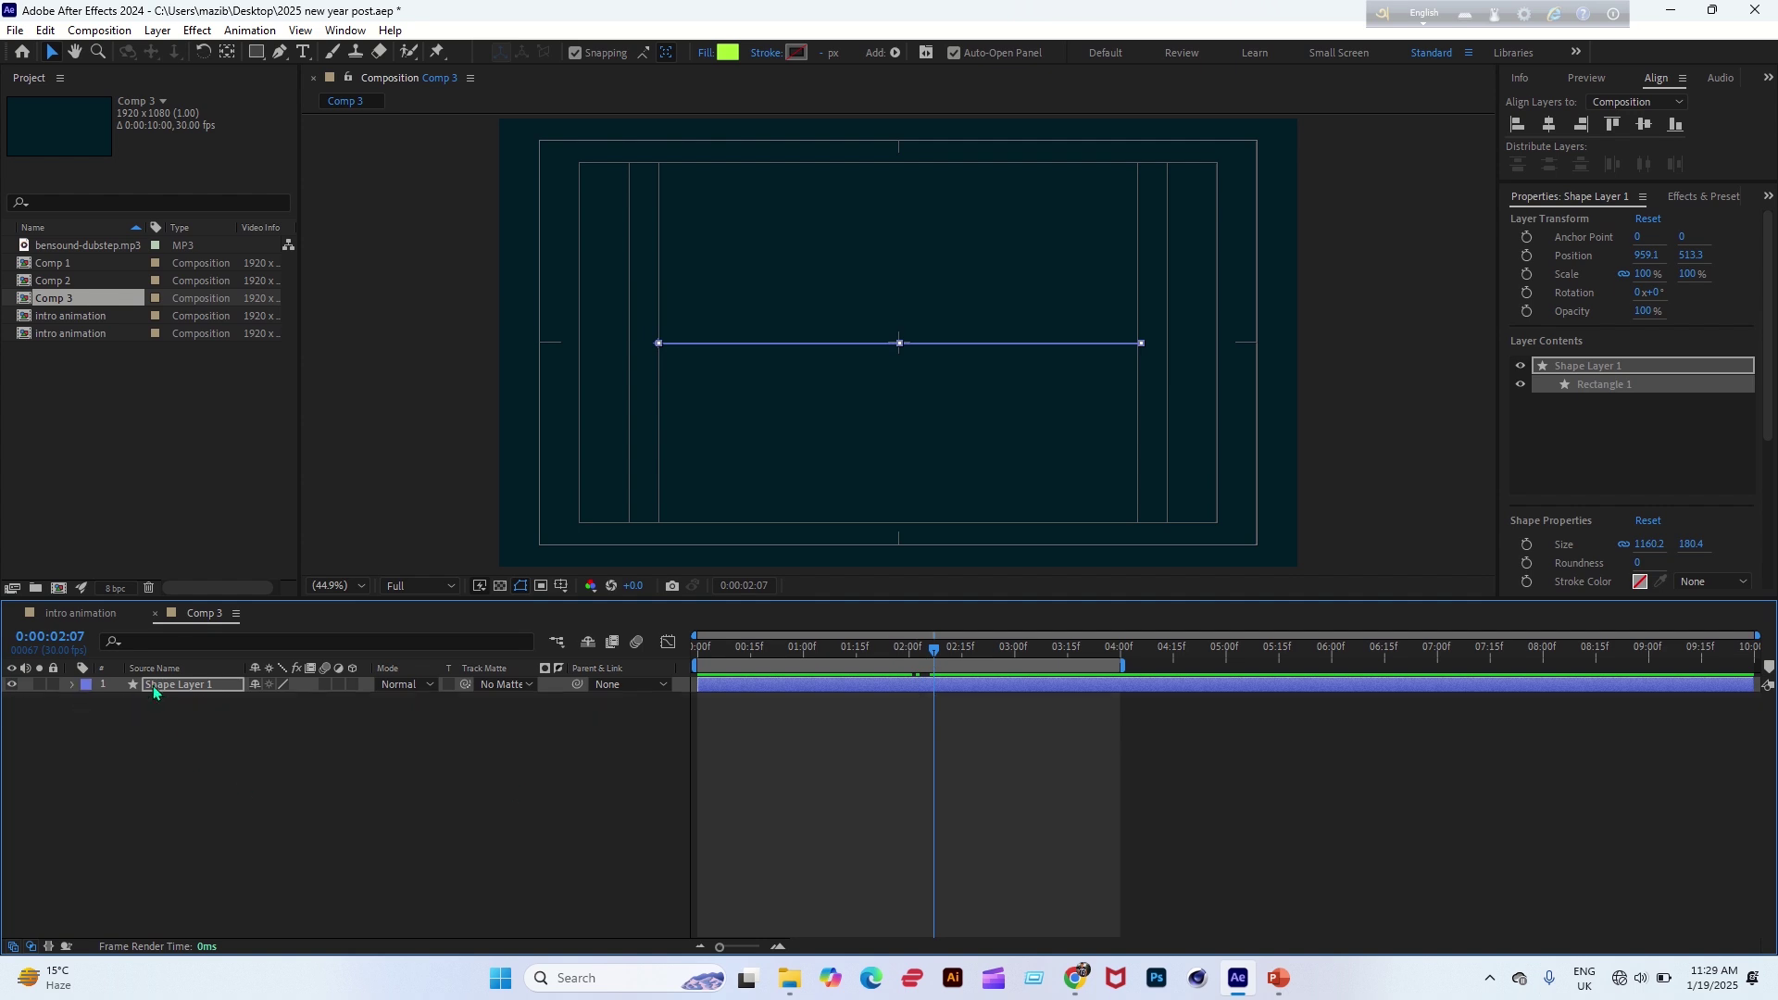
click(158, 684)
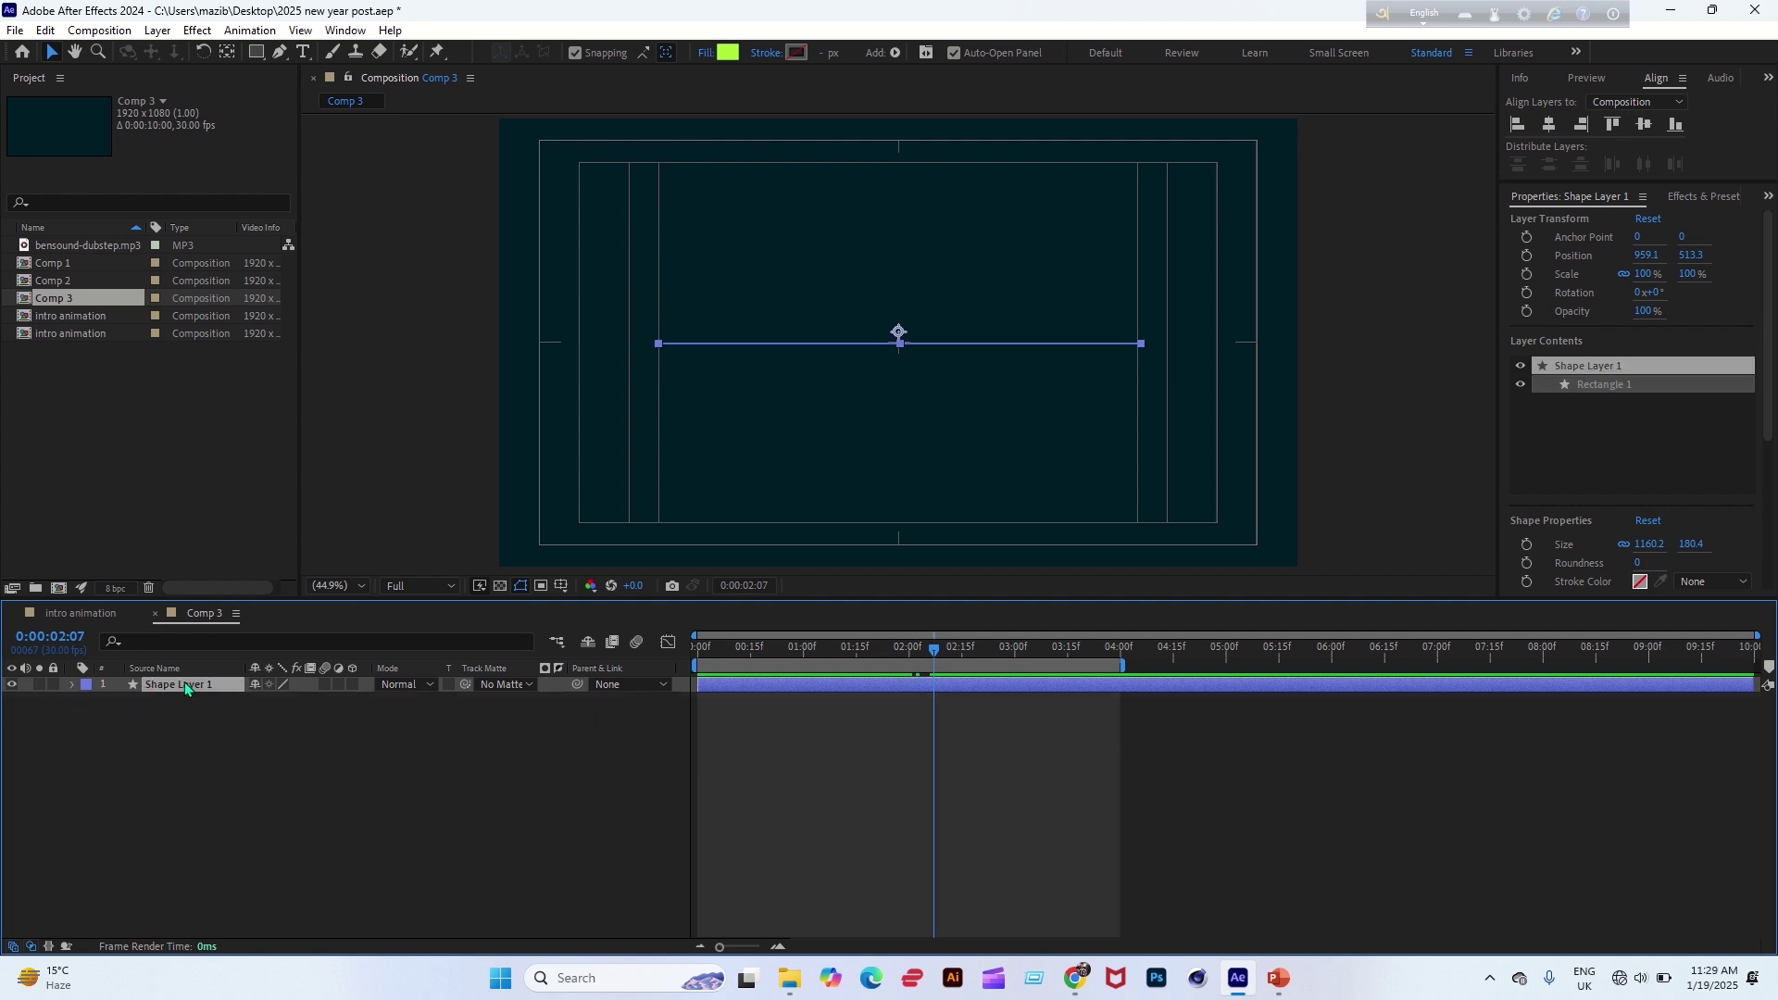
key(ctrl+d)
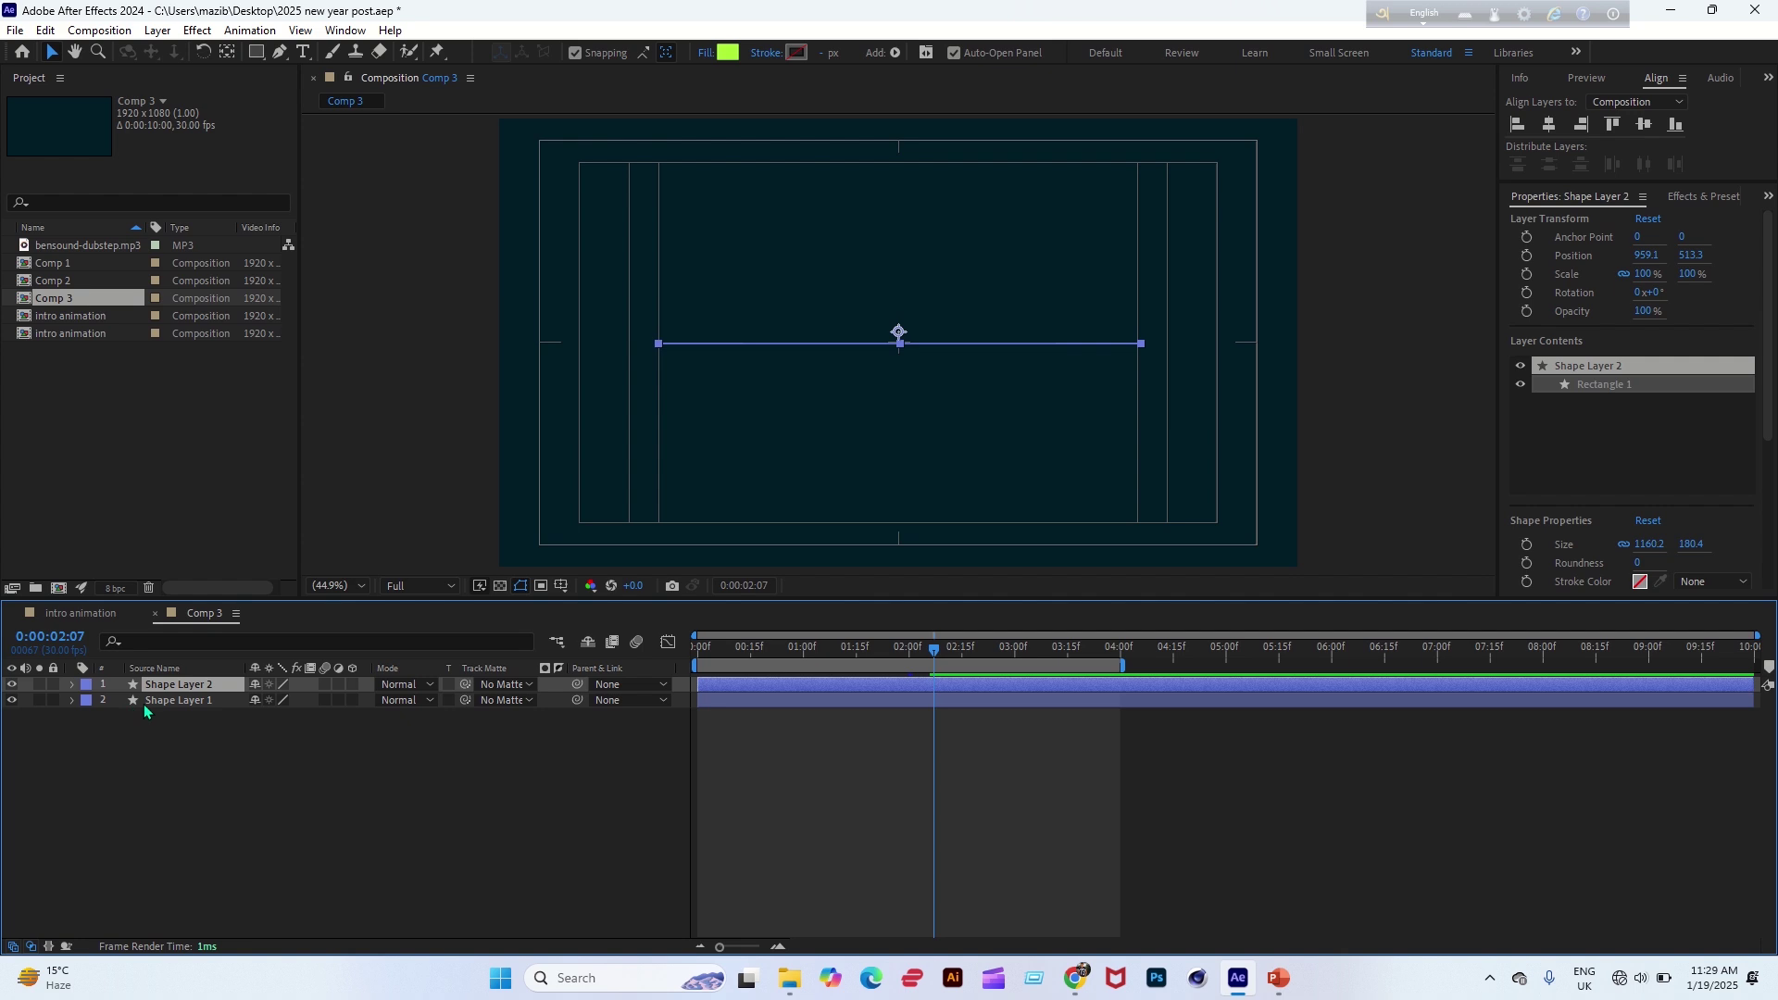
click(143, 703)
click(52, 700)
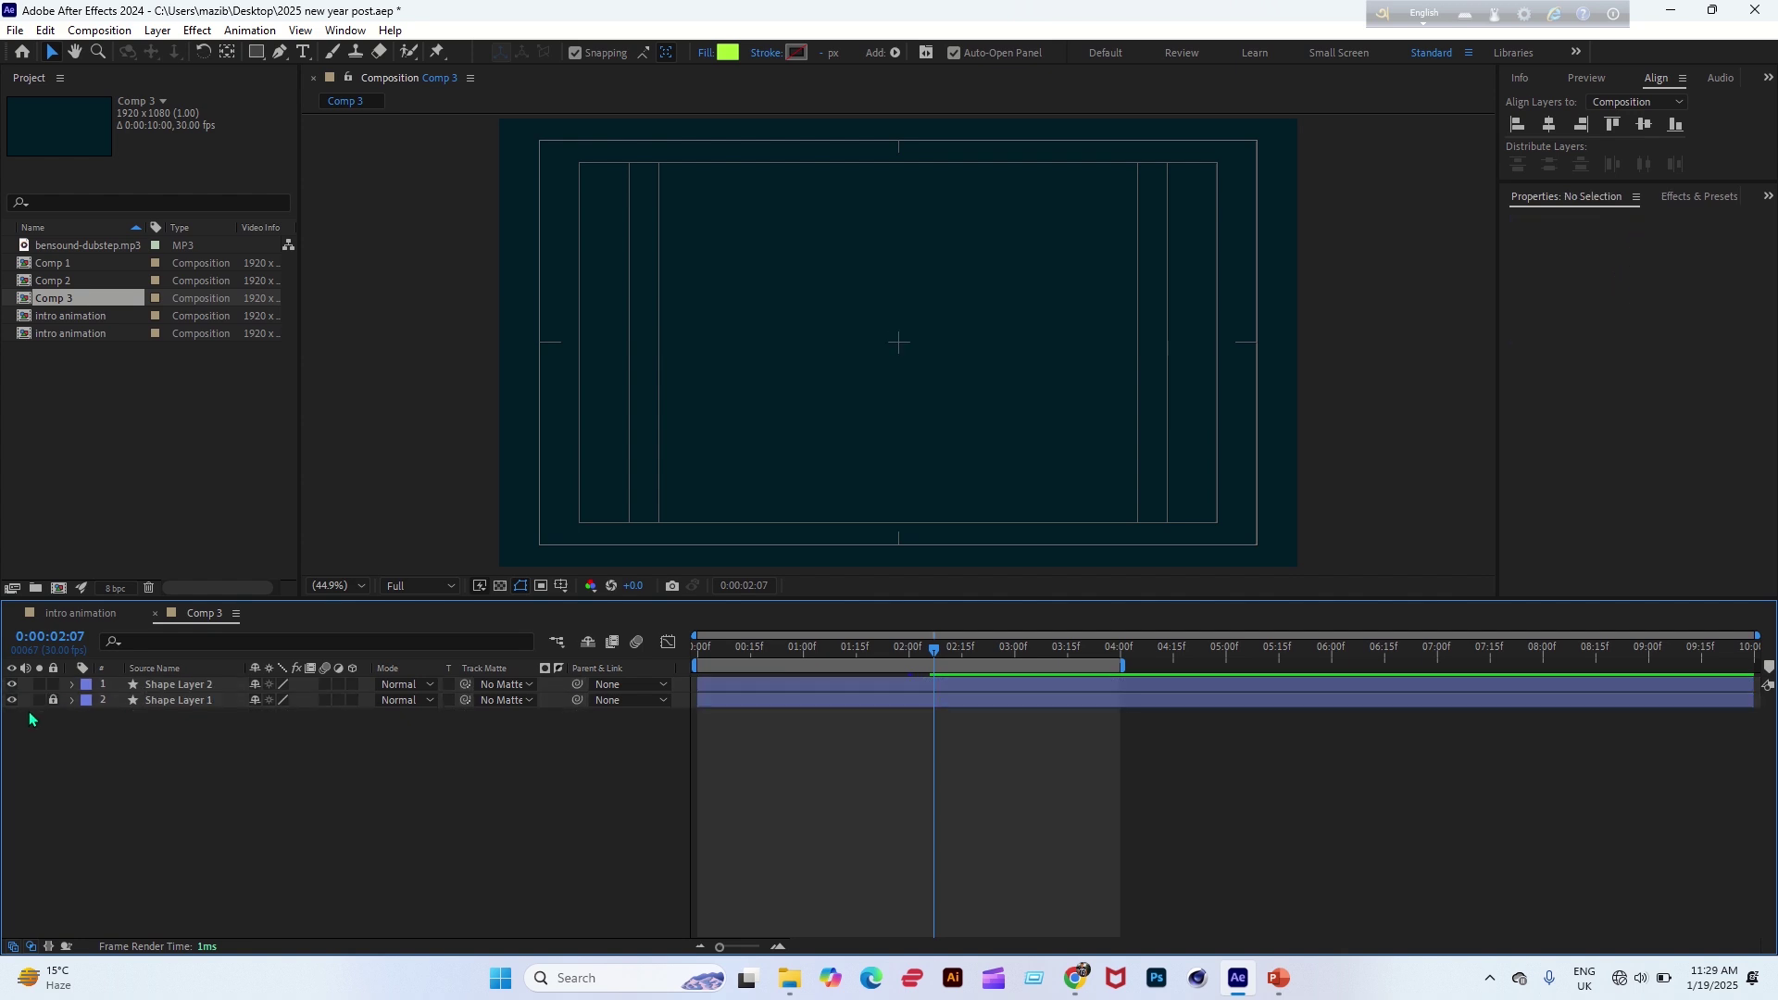
click(12, 701)
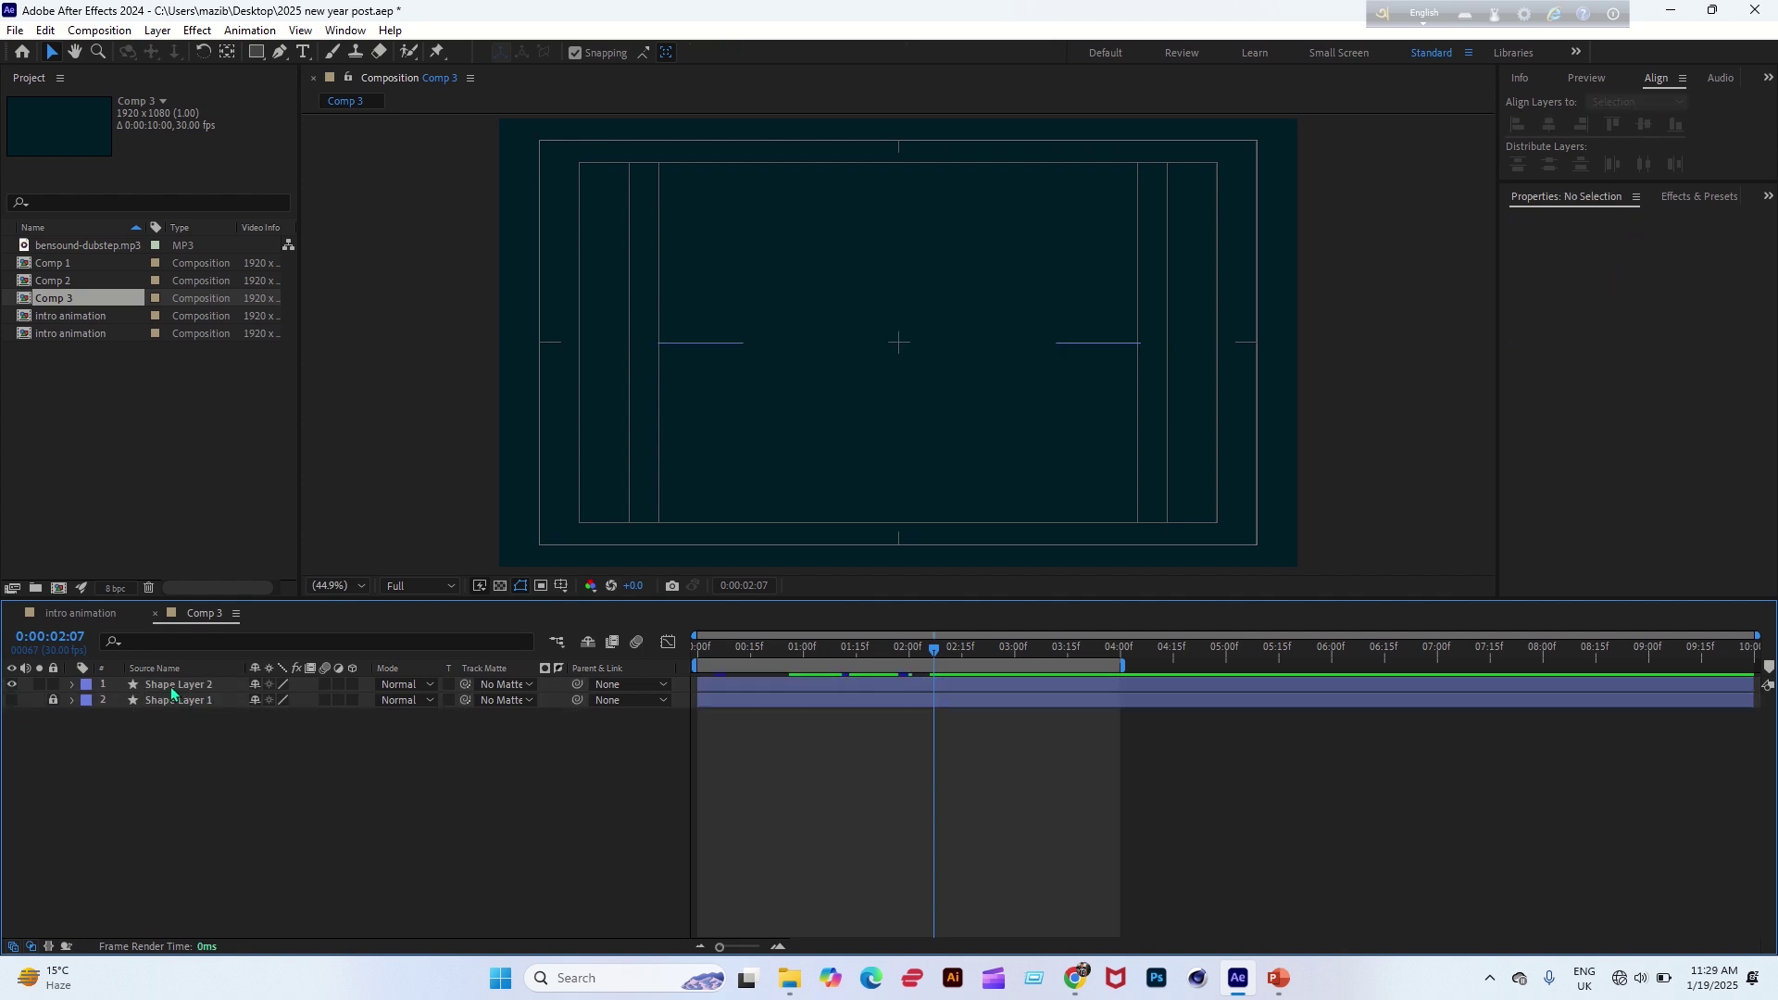
Remove all Scale keyframes from Rectangle 1 in Shape Layer 2 and set its vertical Scale to 100%.
click(171, 686)
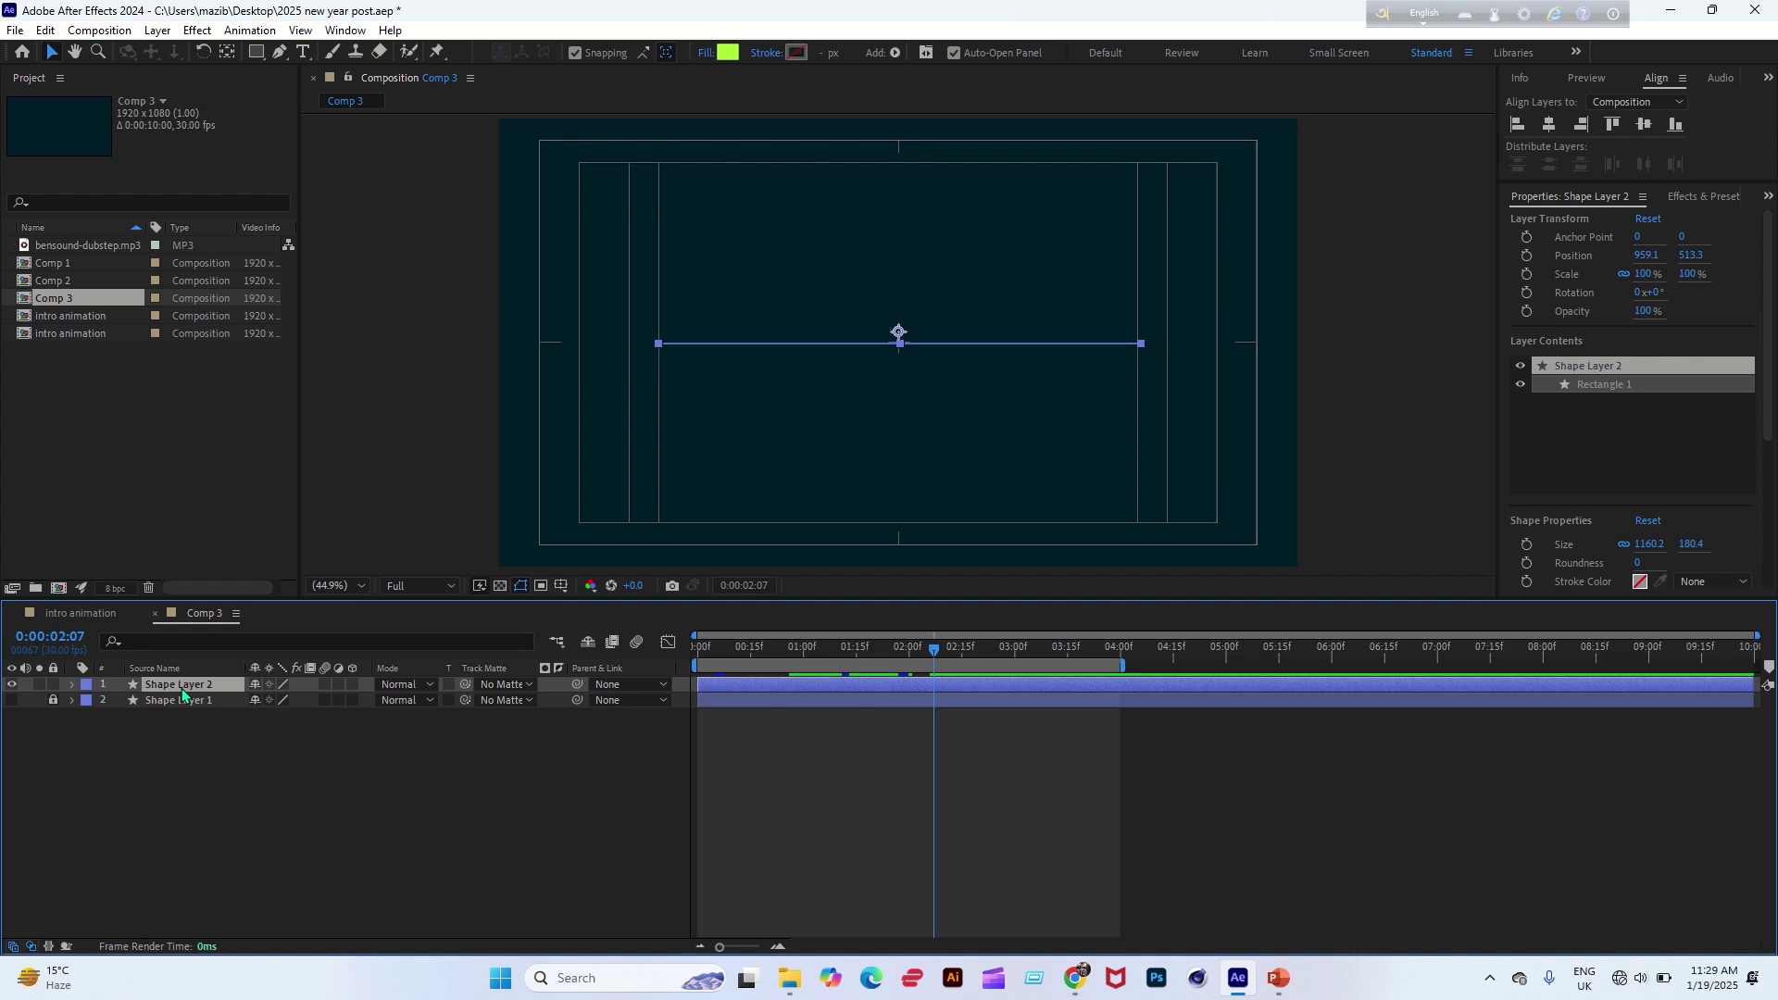
key(u)
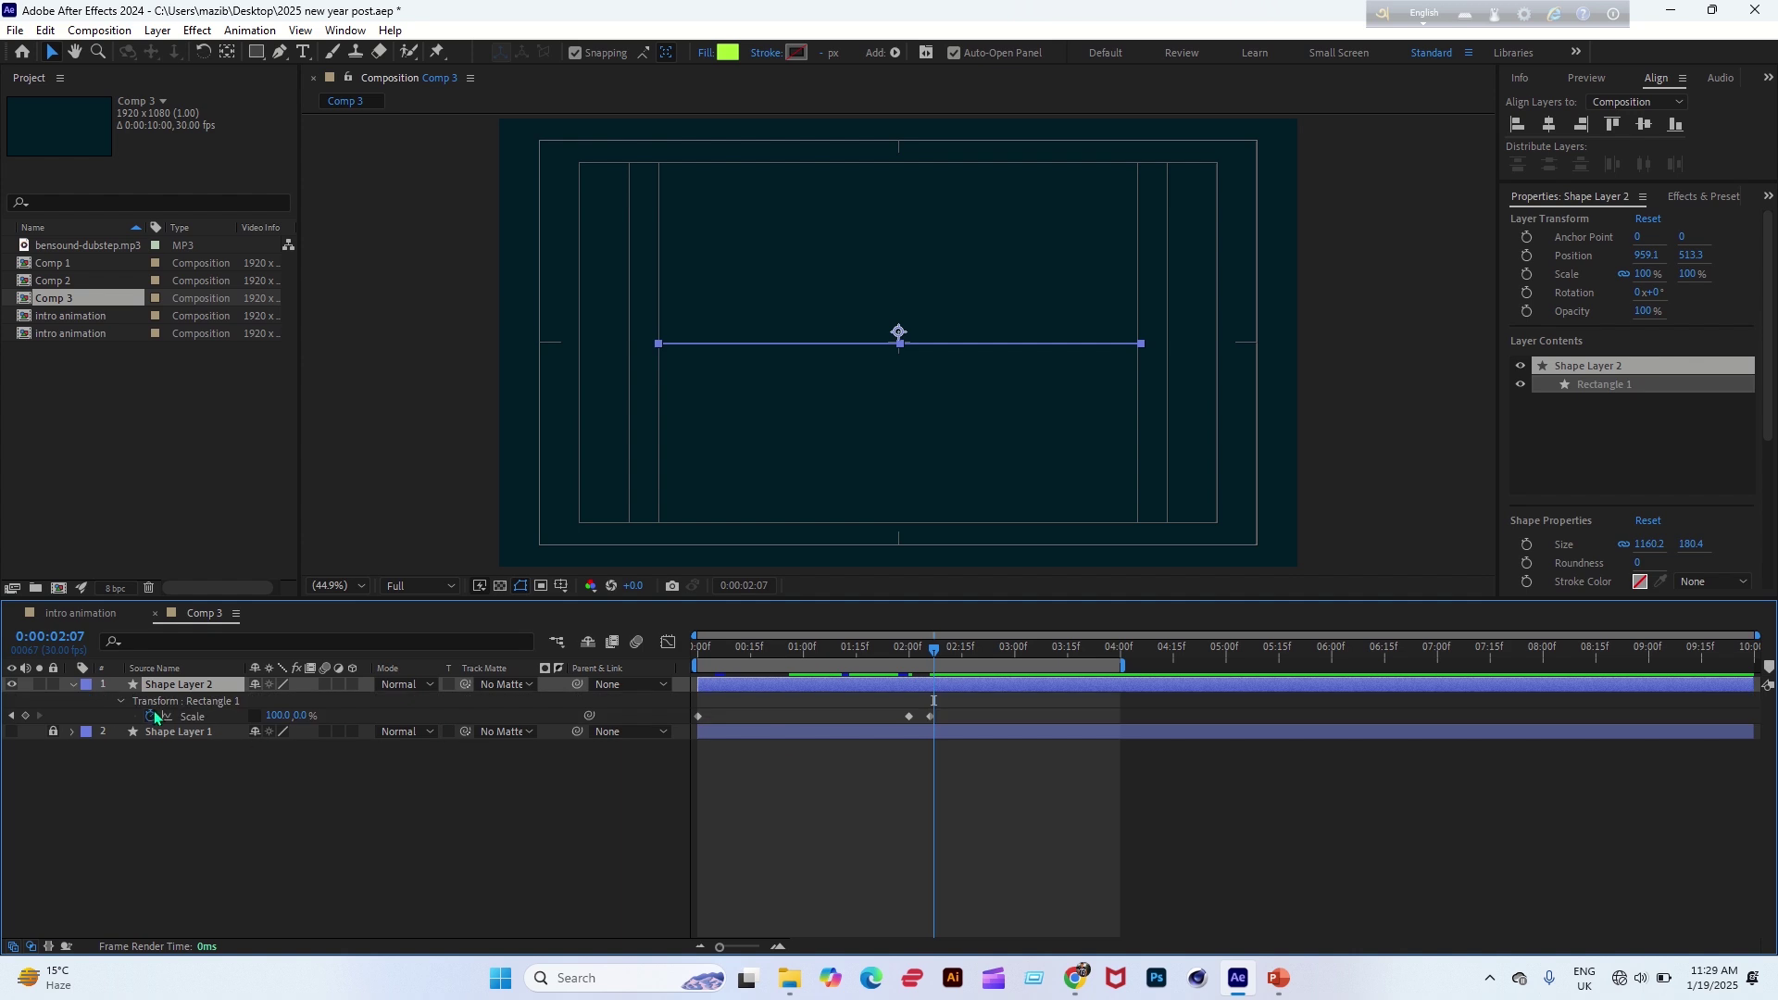
click(153, 717)
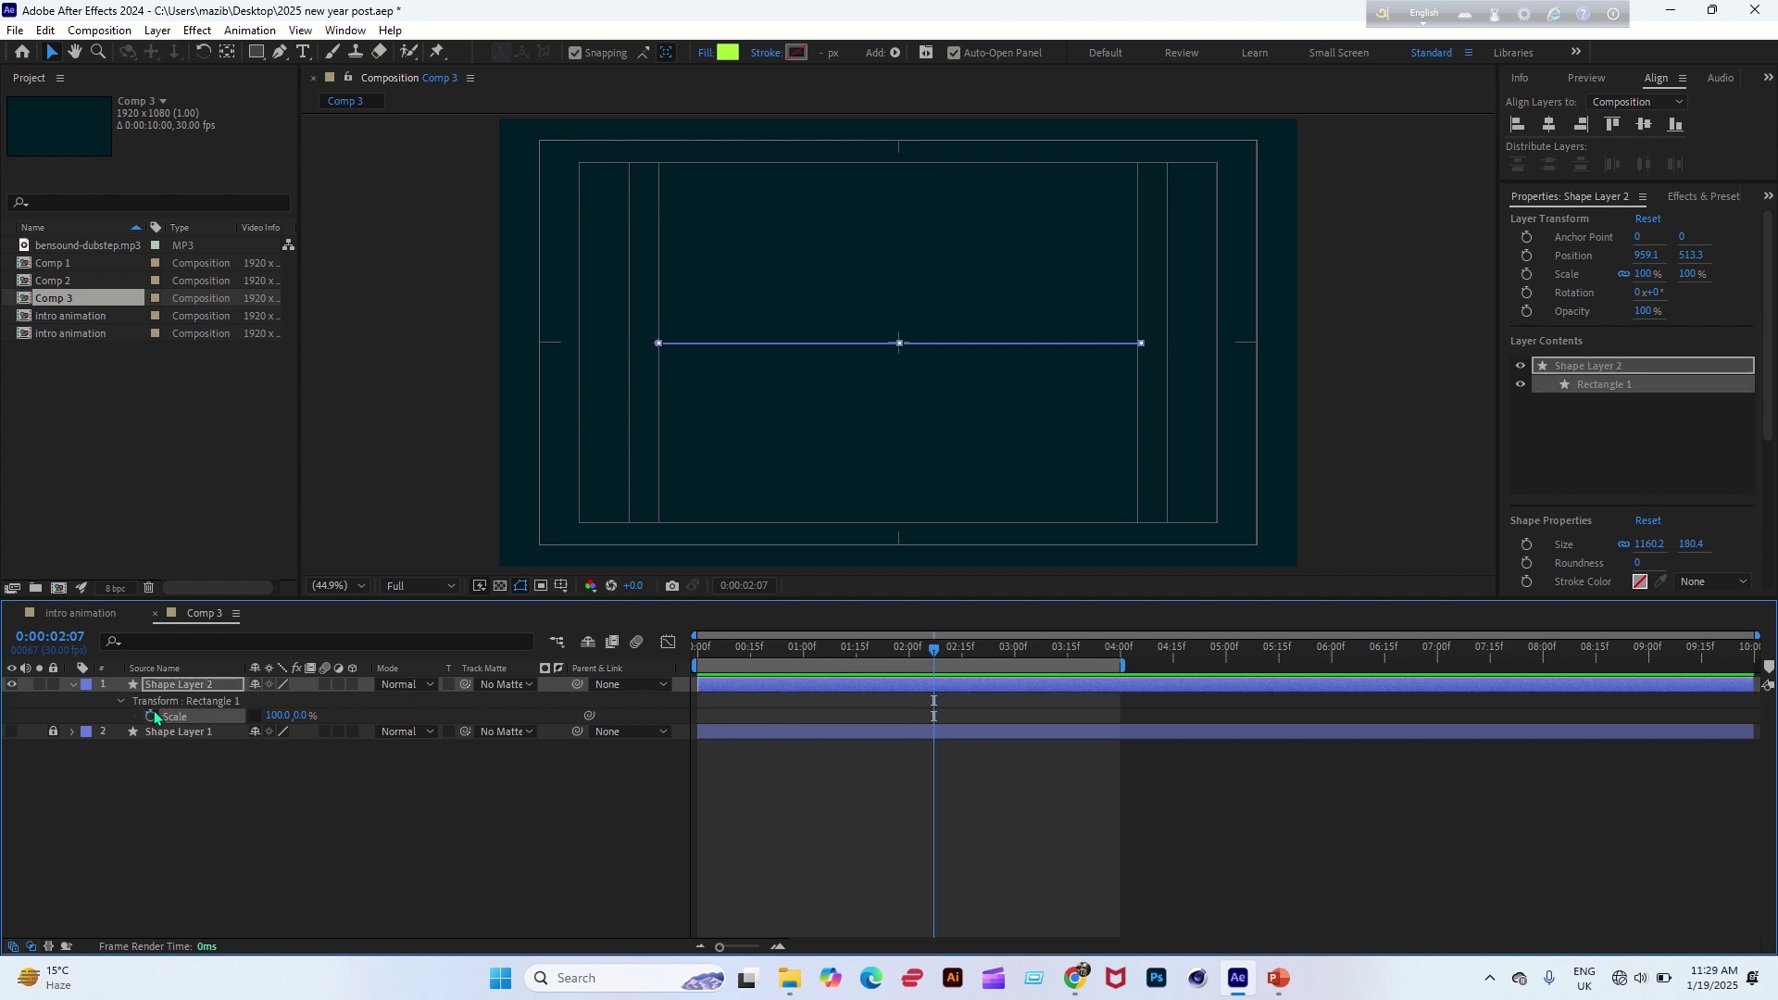
click(303, 716)
text(100)
key(Return)
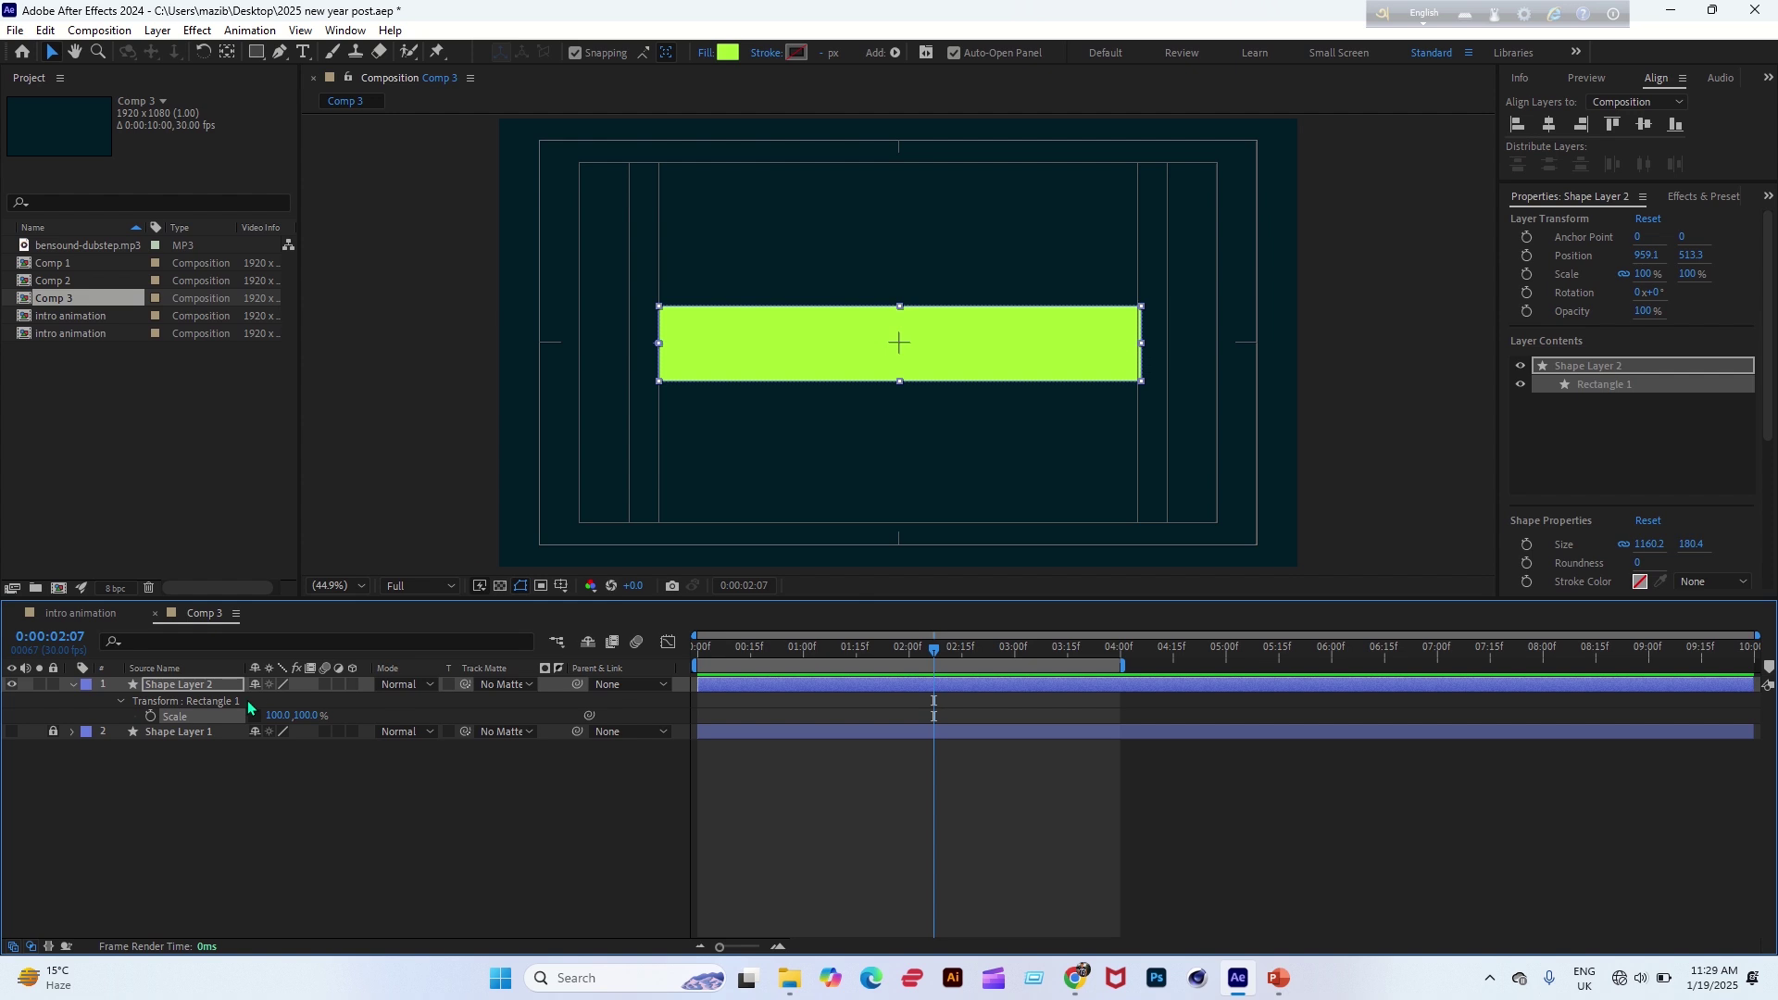
Show all of Rectangle 1's transform properties in Shape Layer 2 and set its horizontal Anchor Point to -607.
click(122, 700)
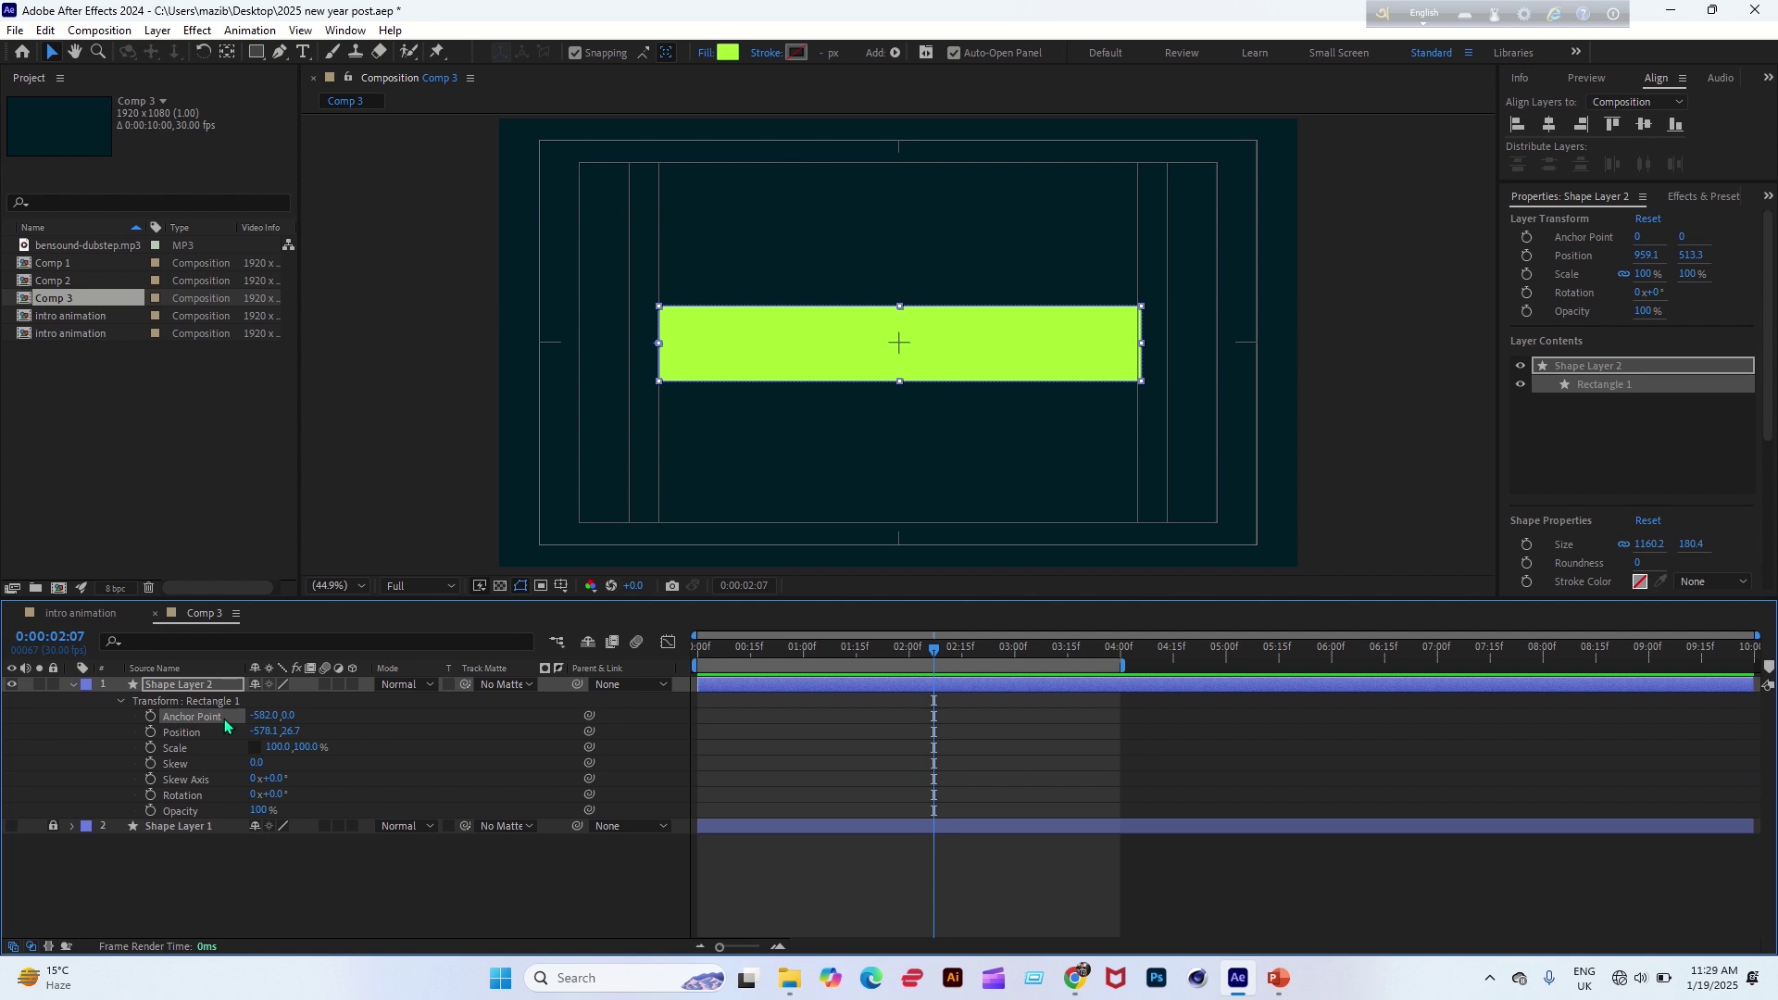
drag(264, 715, 655, 343)
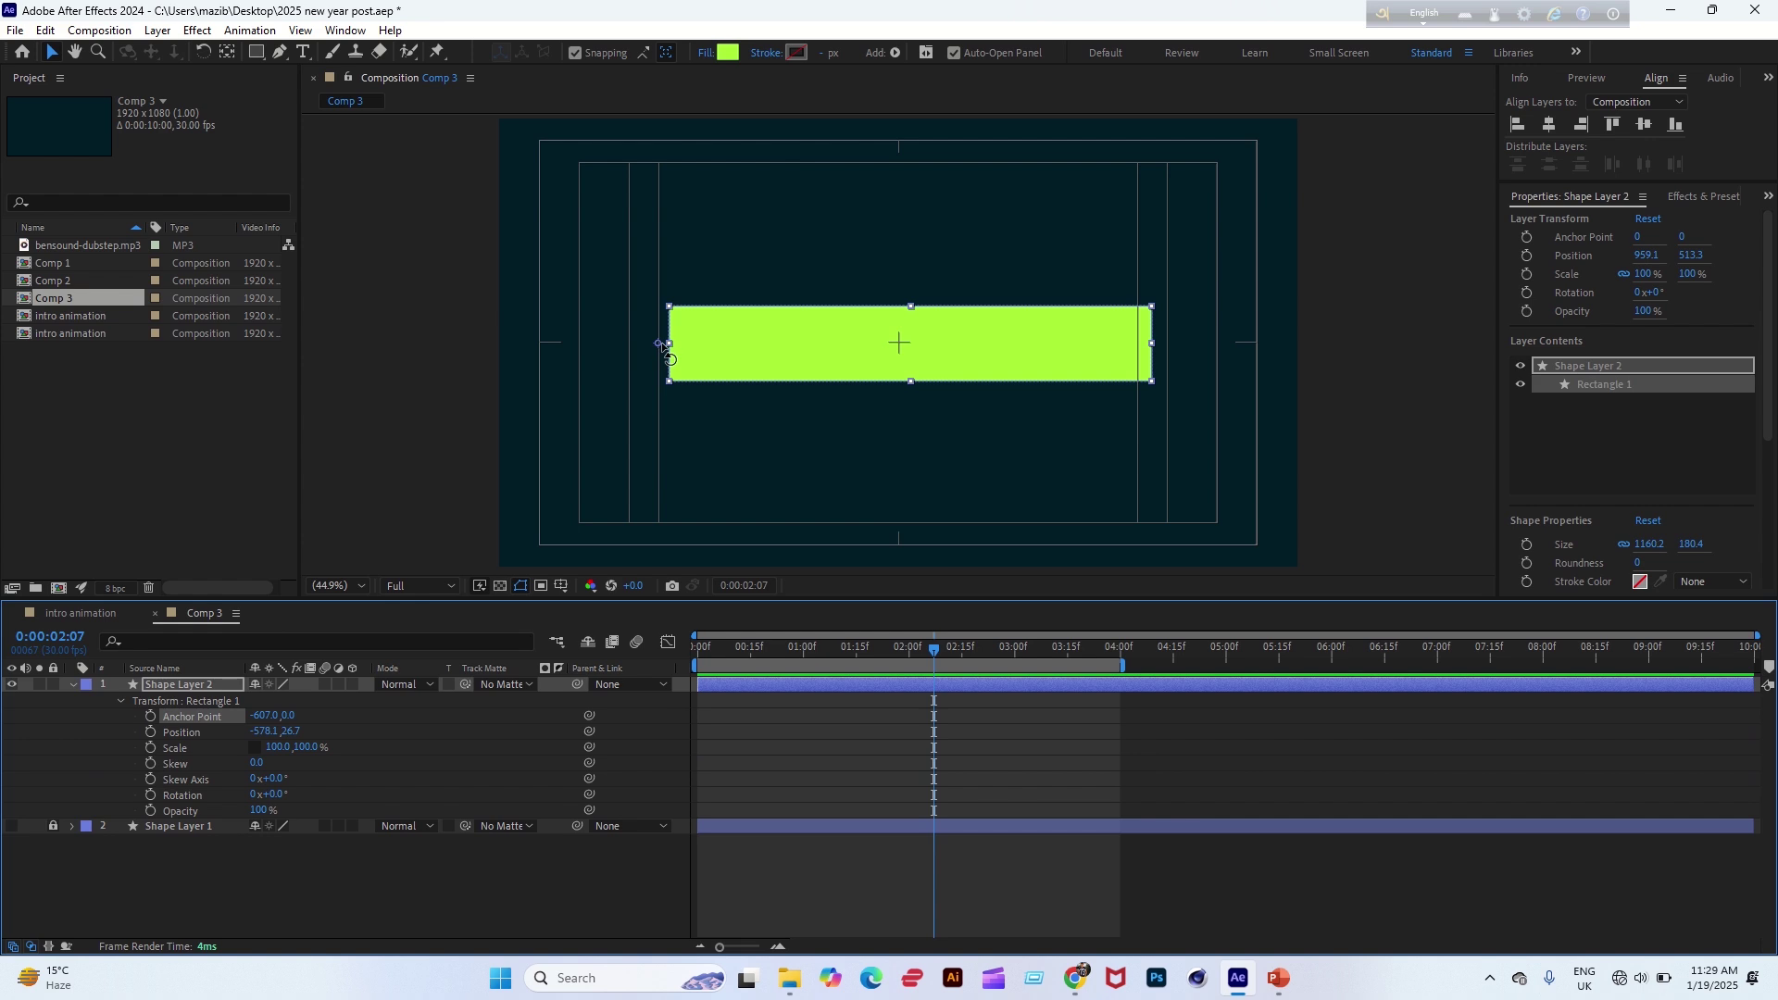
Try to move Rectangle 1's anchor point directly in the composition view, and undo the unwanted rotations.
drag(659, 343, 699, 373)
key(ctrl+z)
key(ctrl+z)
key(ctrl+z)
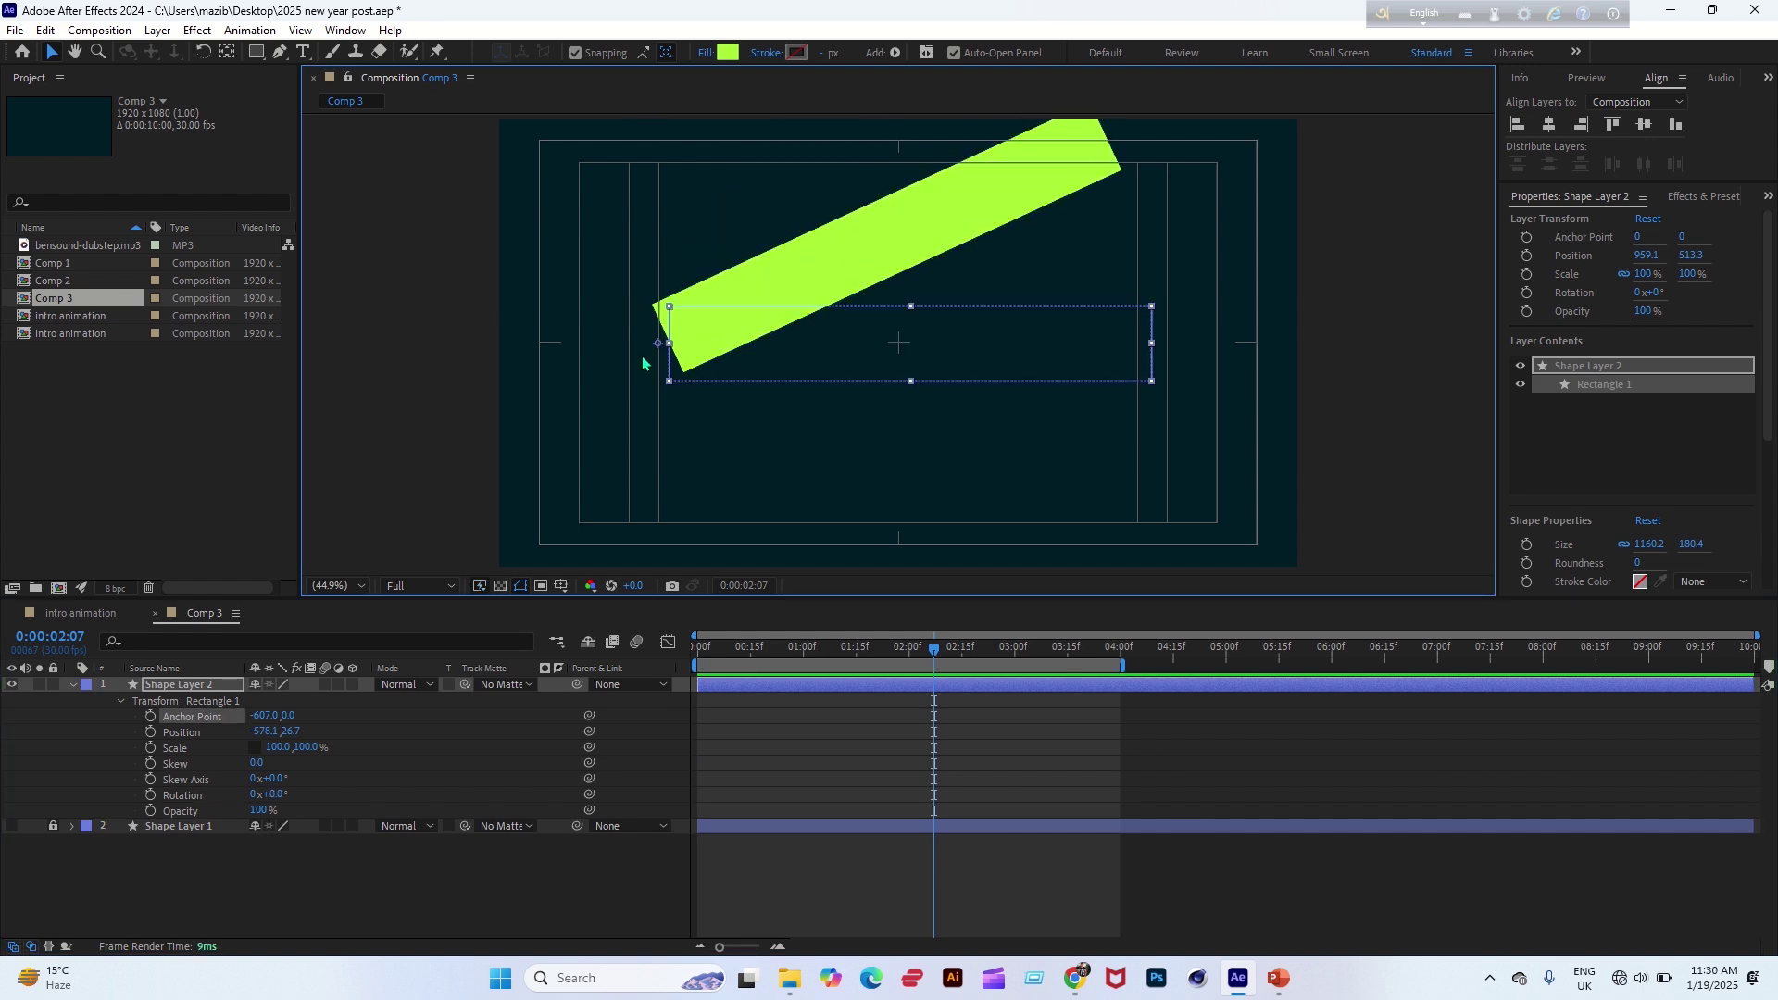
click(663, 358)
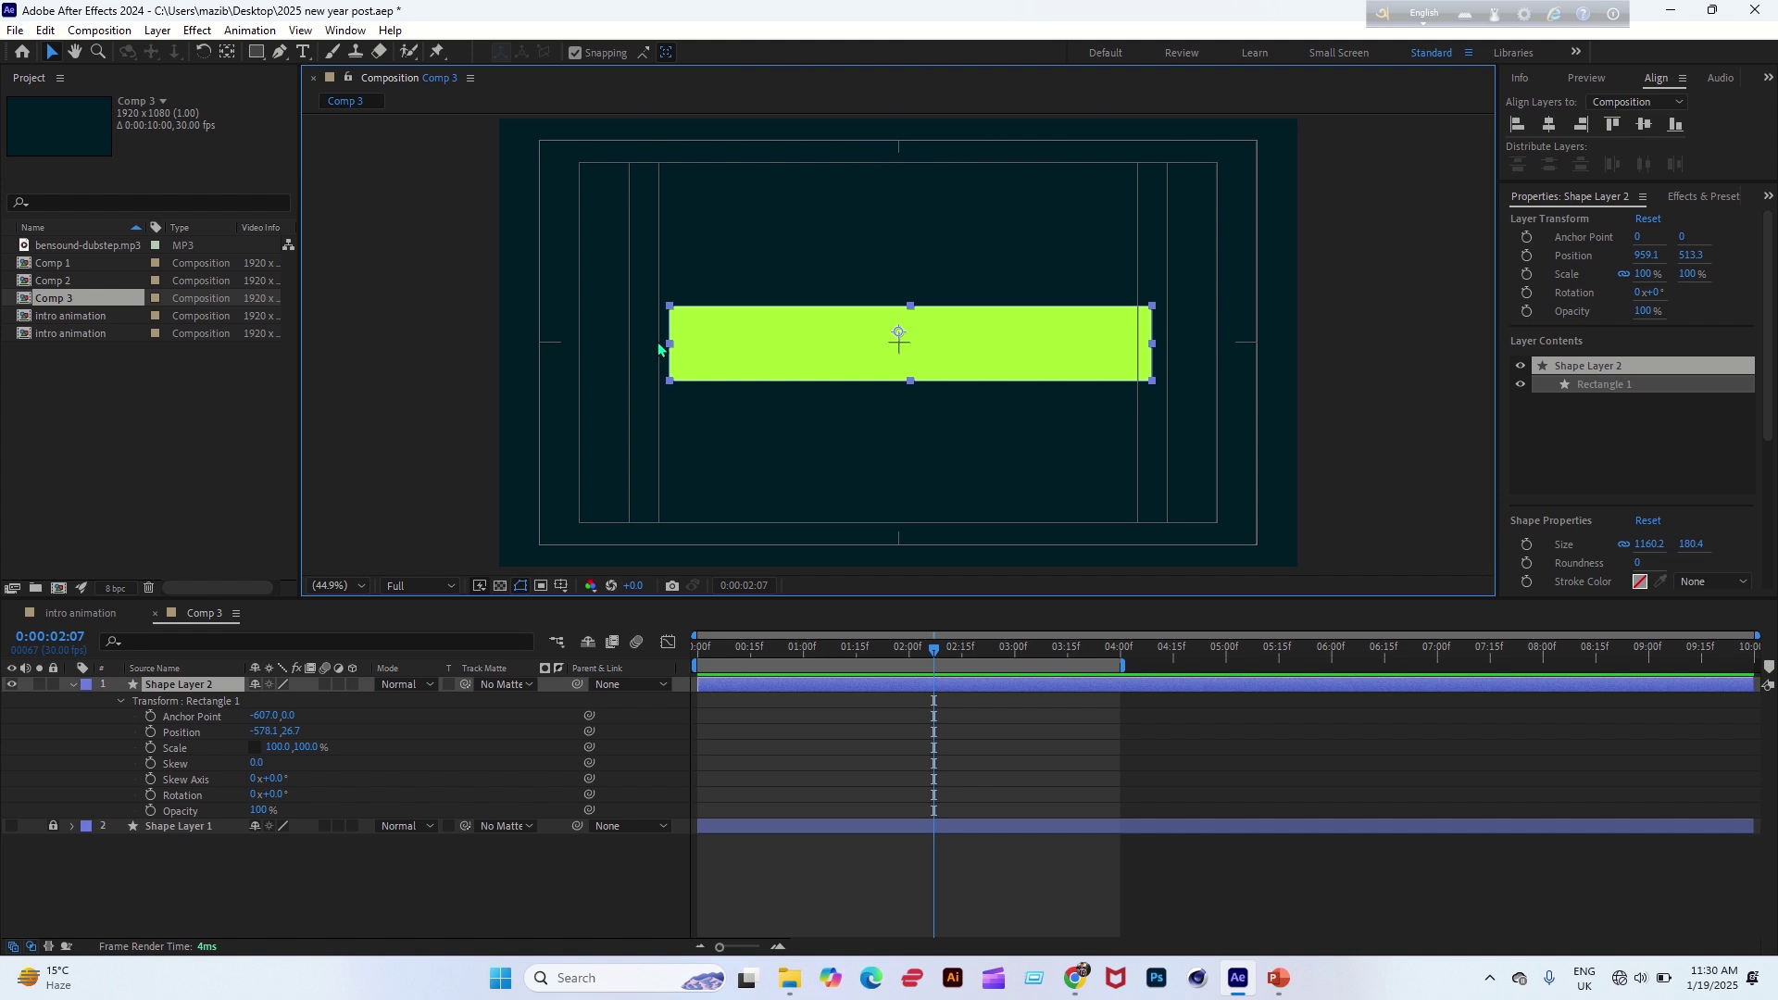
click(172, 718)
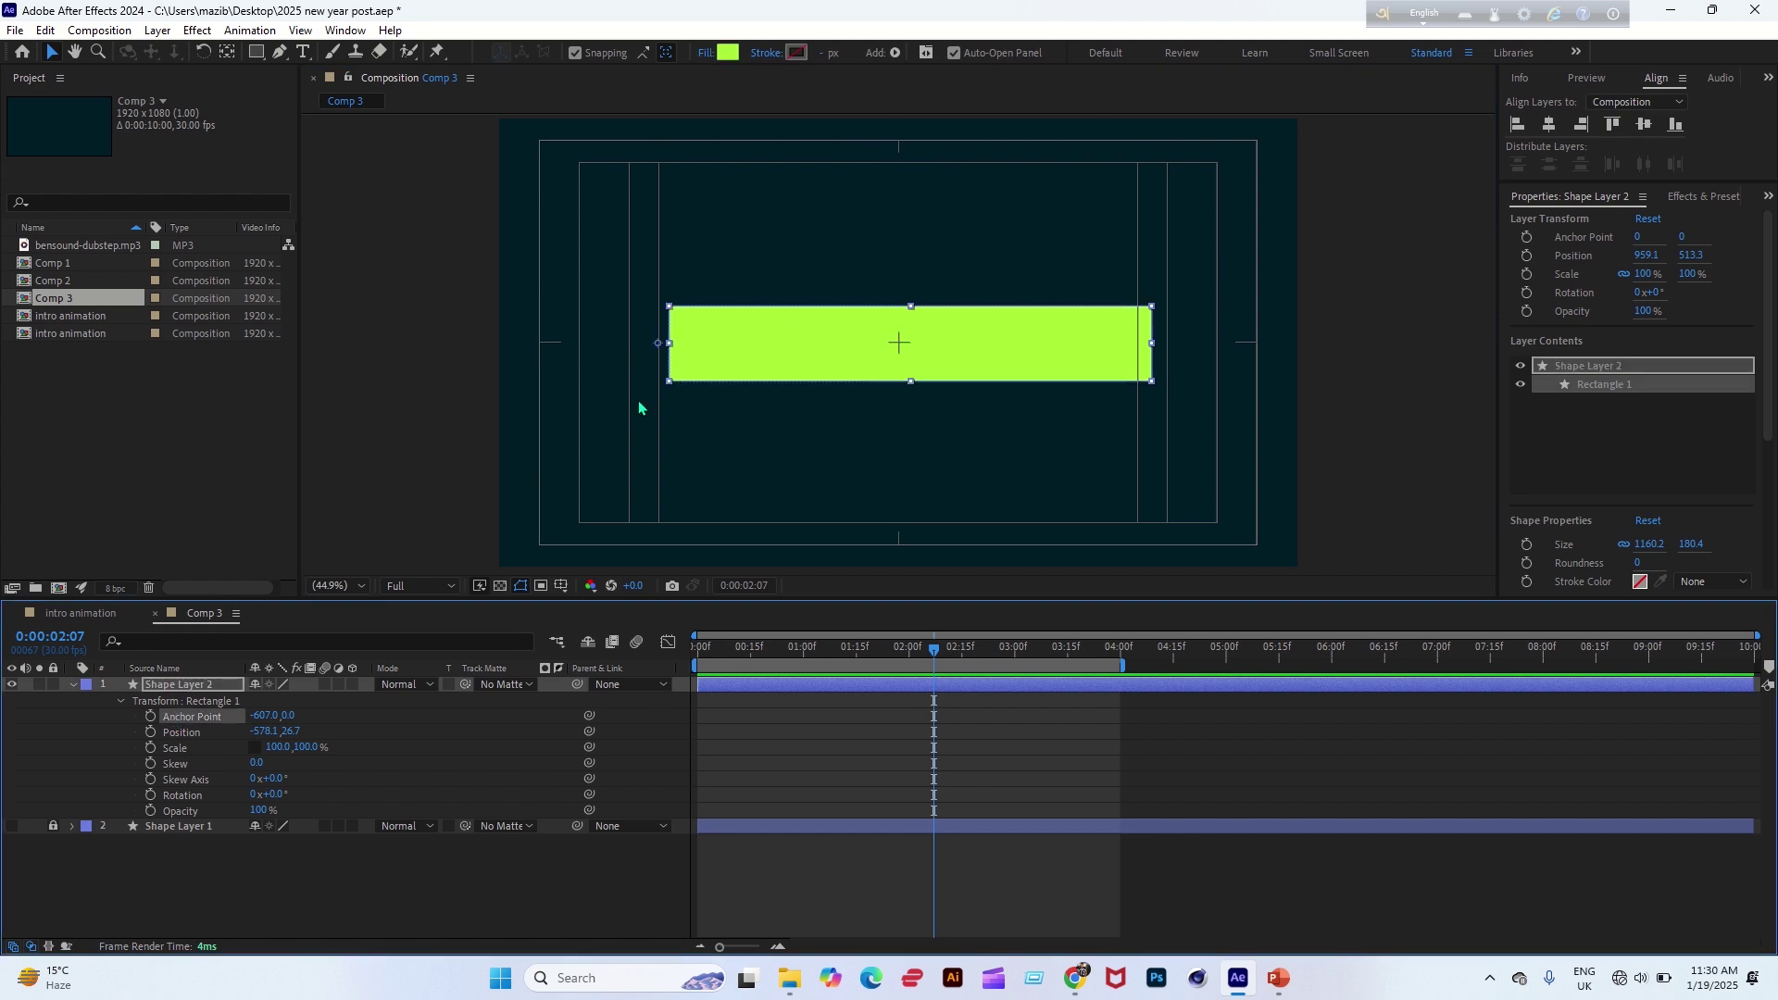
click(658, 347)
click(663, 350)
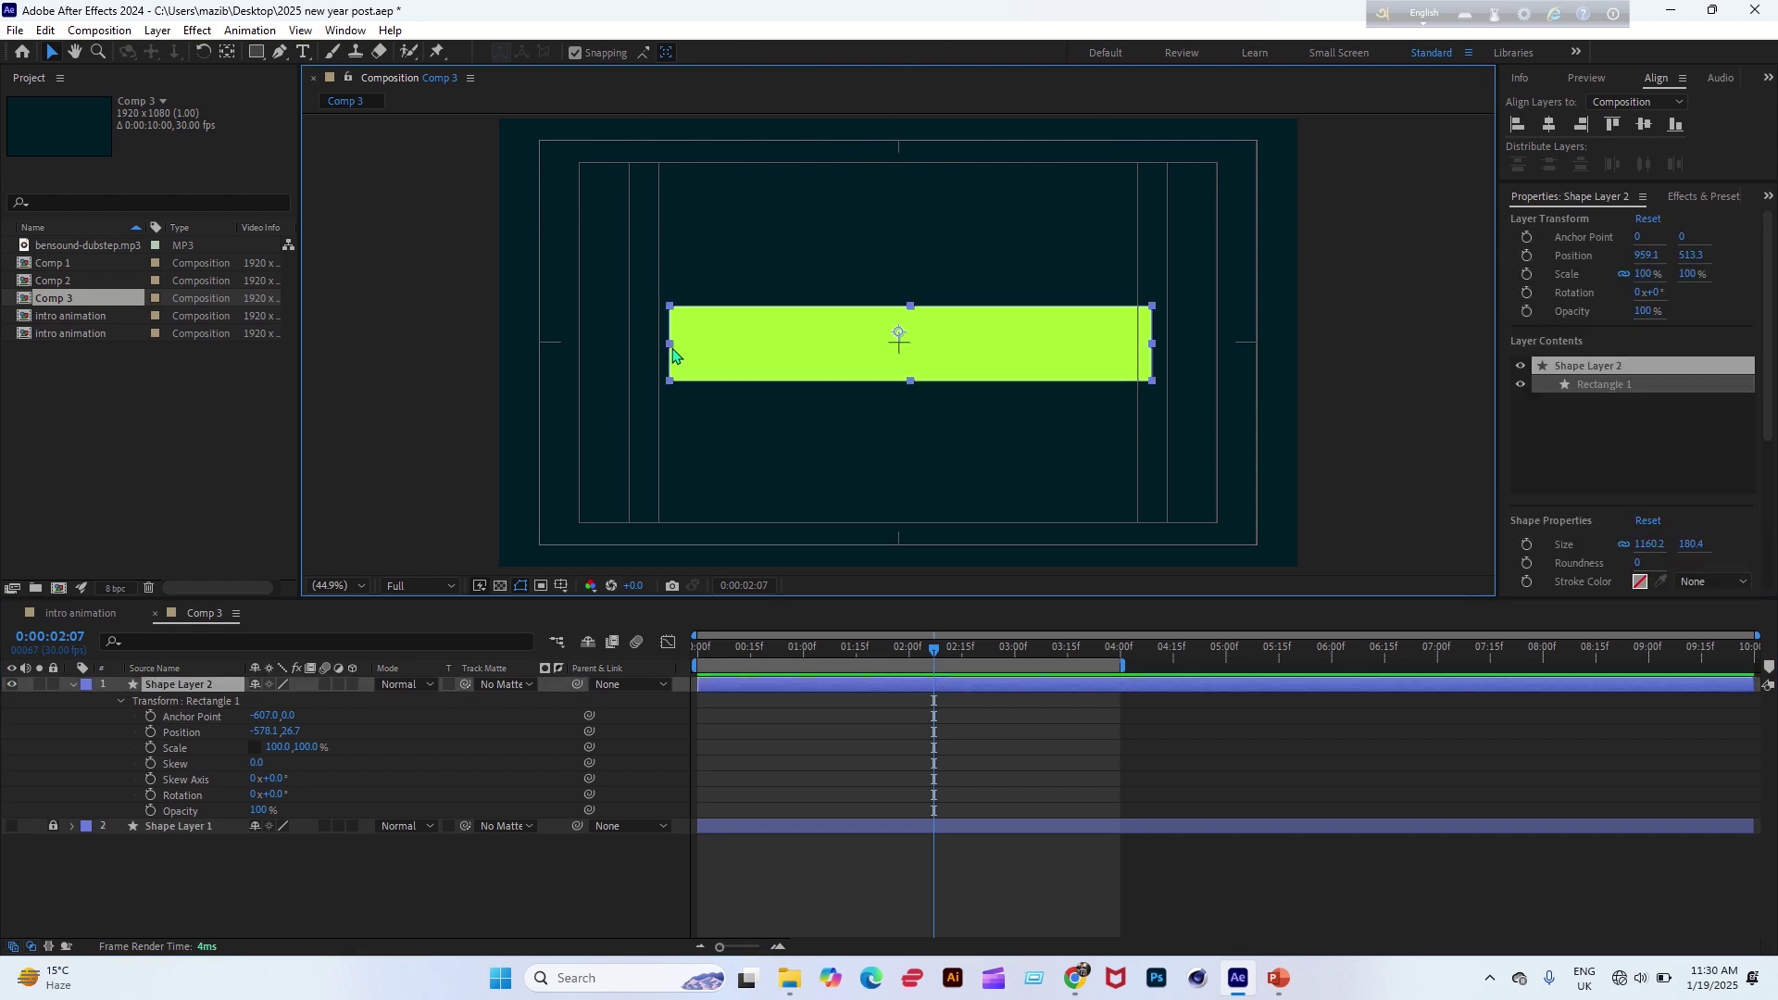
click(197, 718)
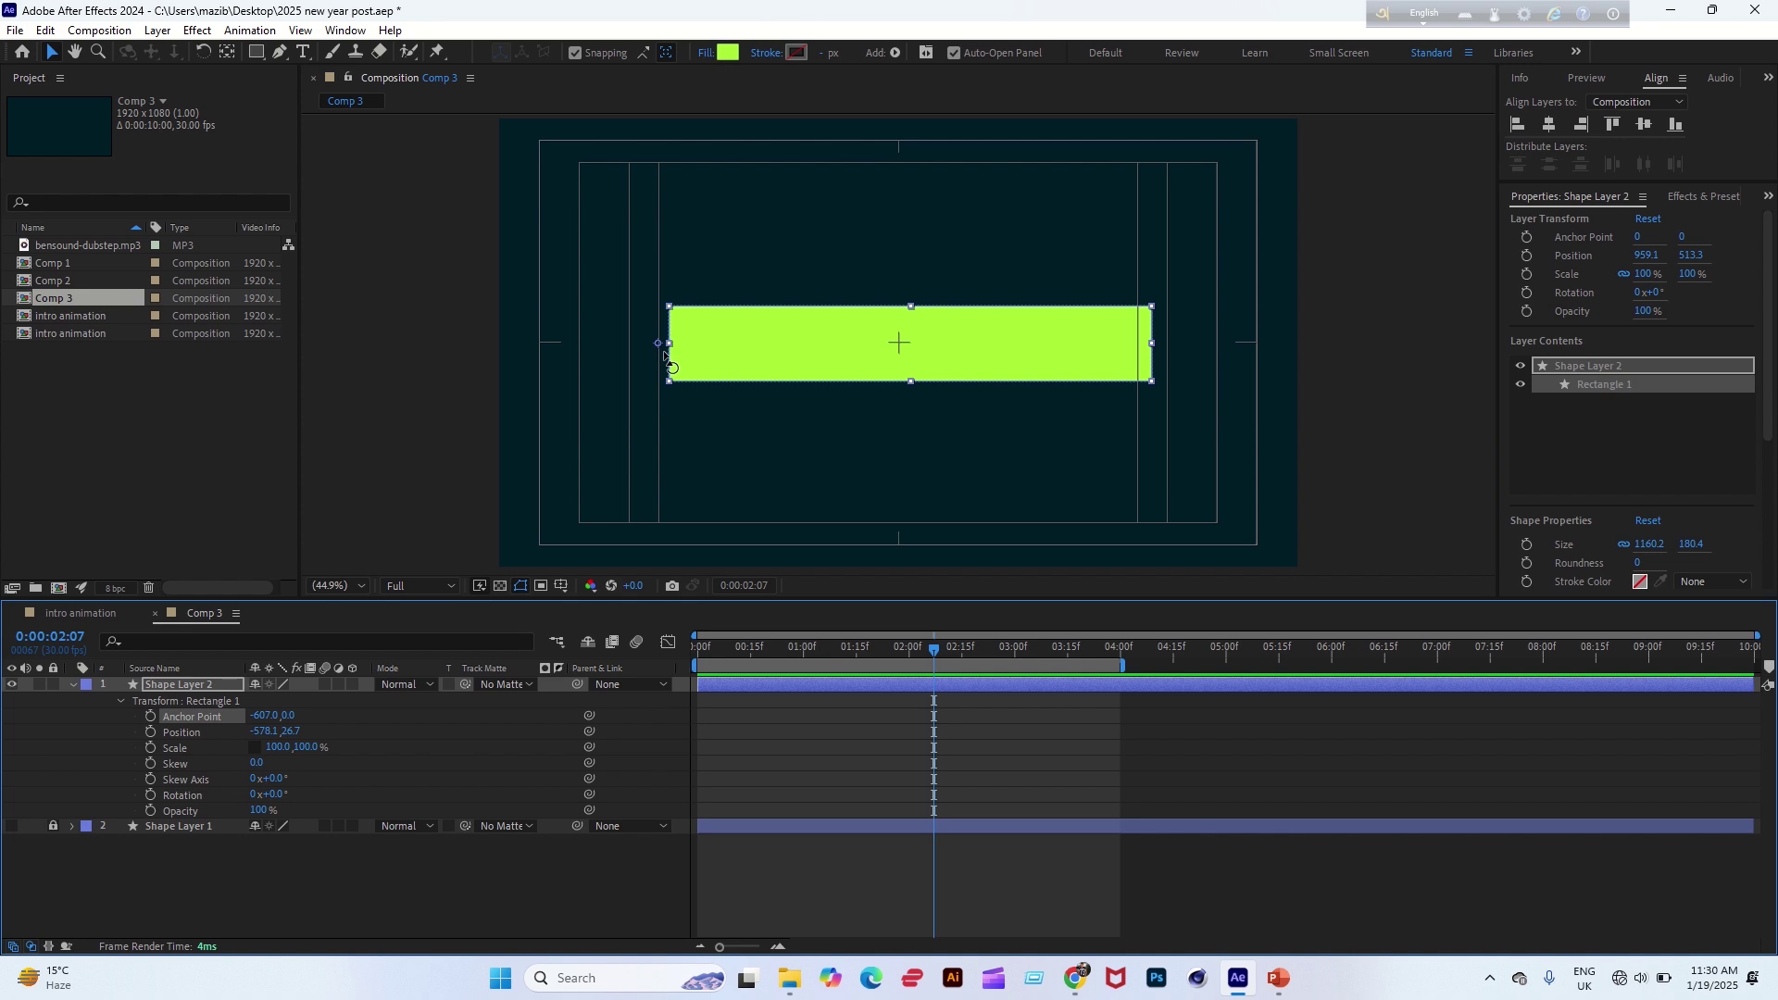
drag(659, 346, 675, 350)
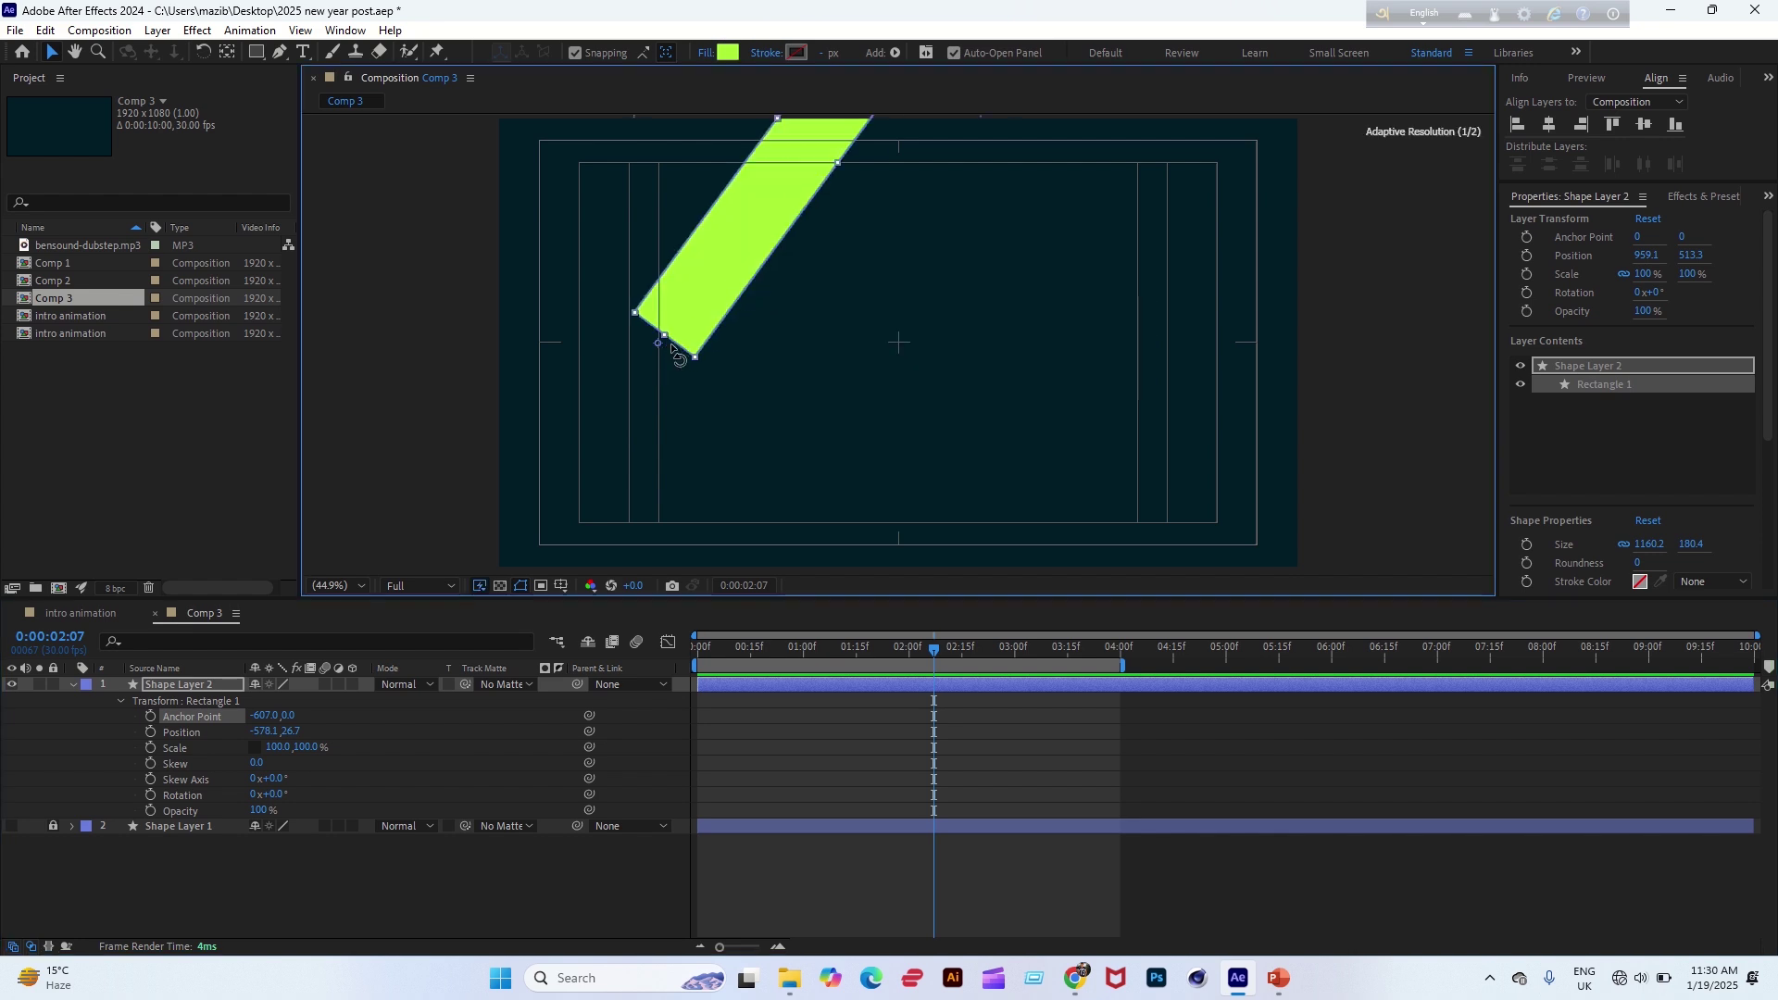
key(ctrl+z)
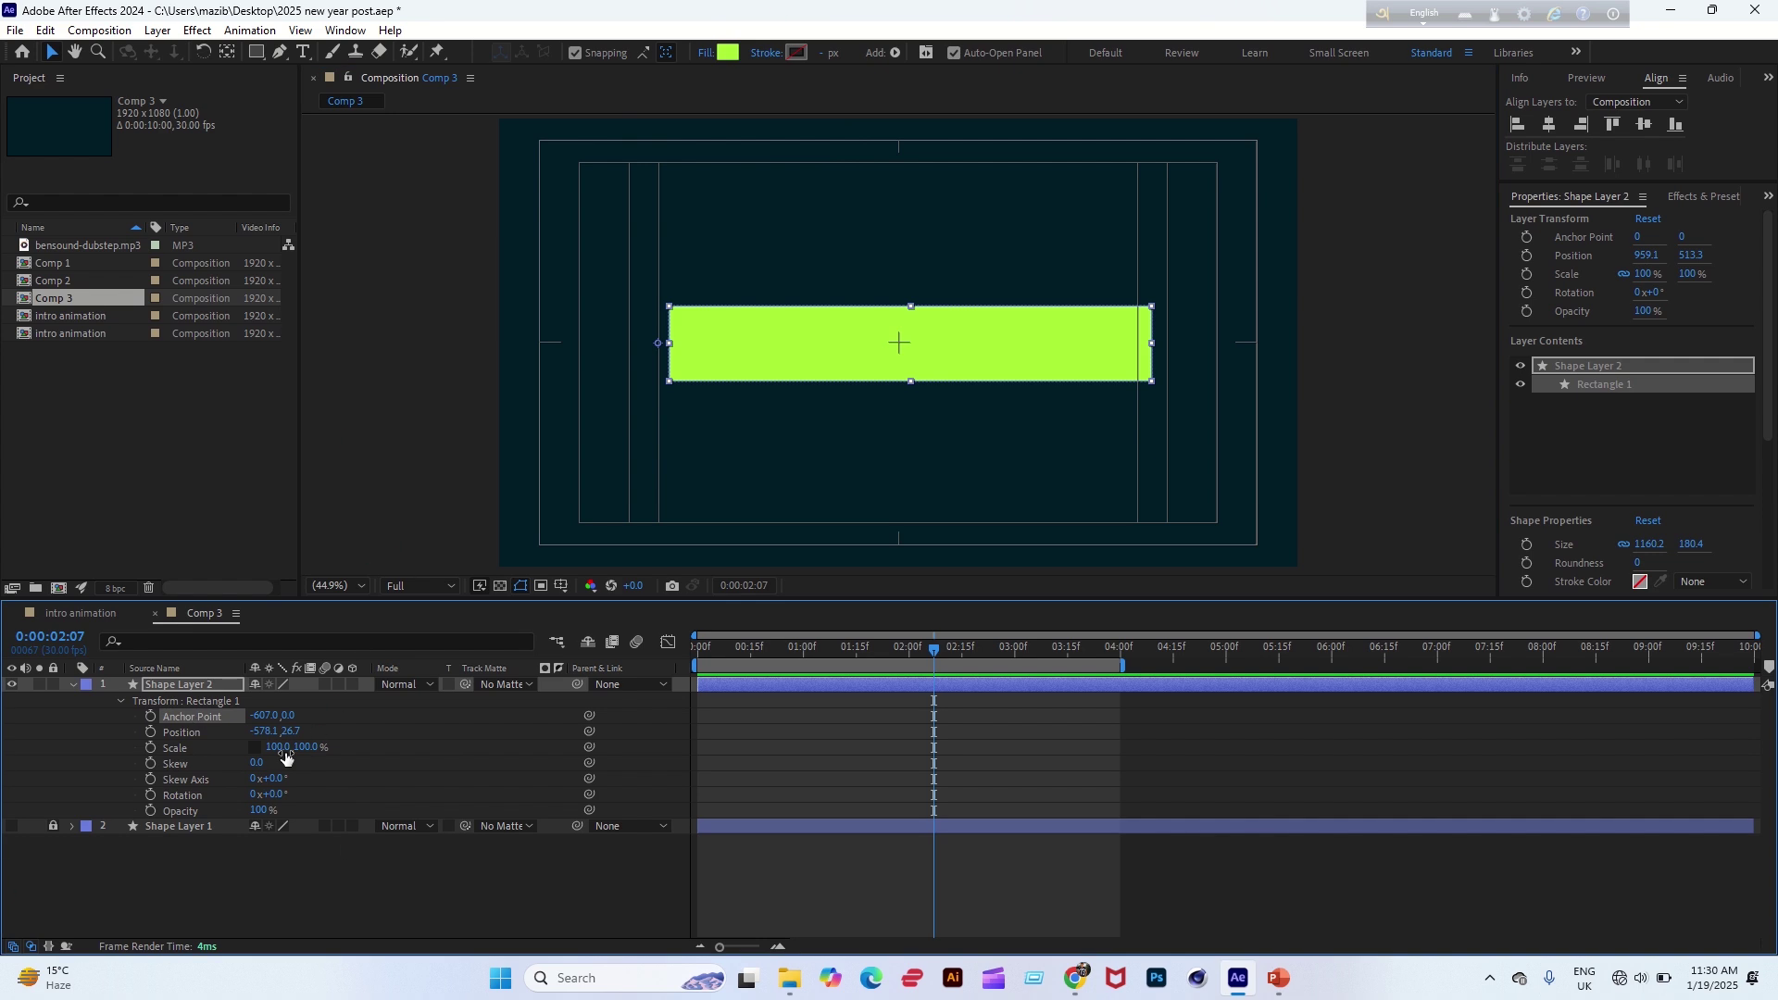
Shift Rectangle 1 in Shape Layer 2 rightward to a horizontal Position of about 586.9, undoing the unwanted rotation.
drag(274, 732, 663, 693)
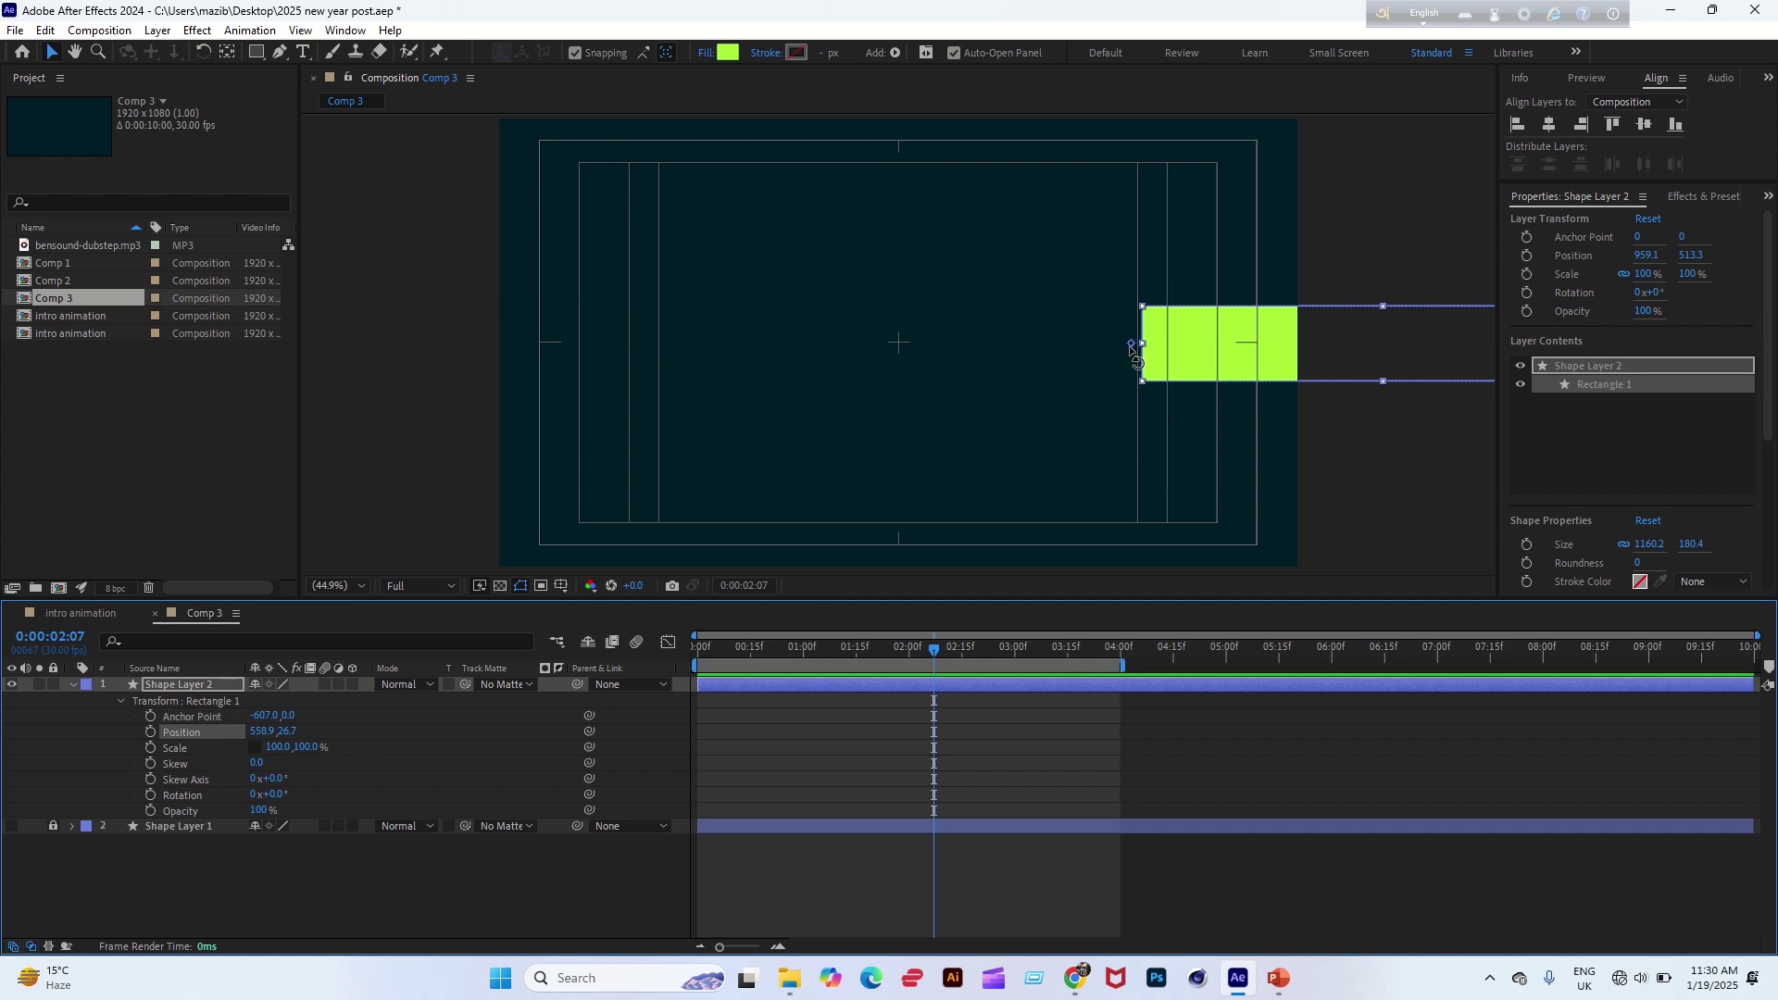
drag(1137, 349, 1136, 365)
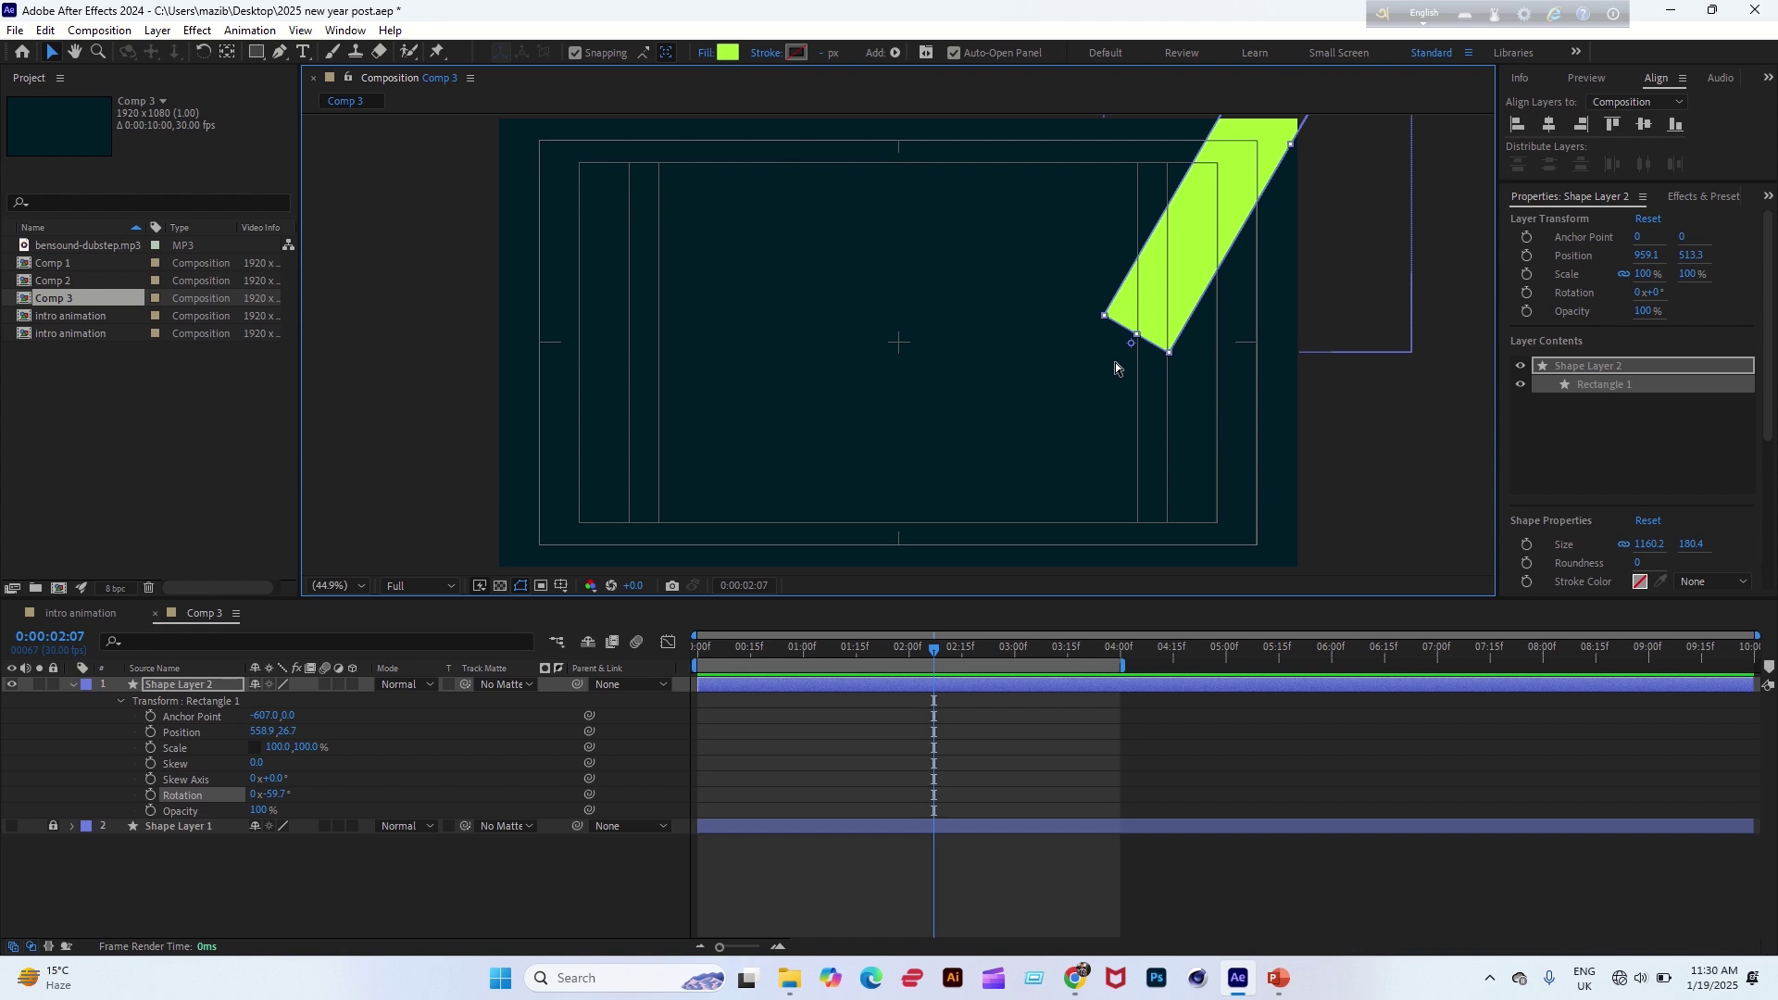
key(ctrl+z)
key(ctrl+z)
key(ctrl+z)
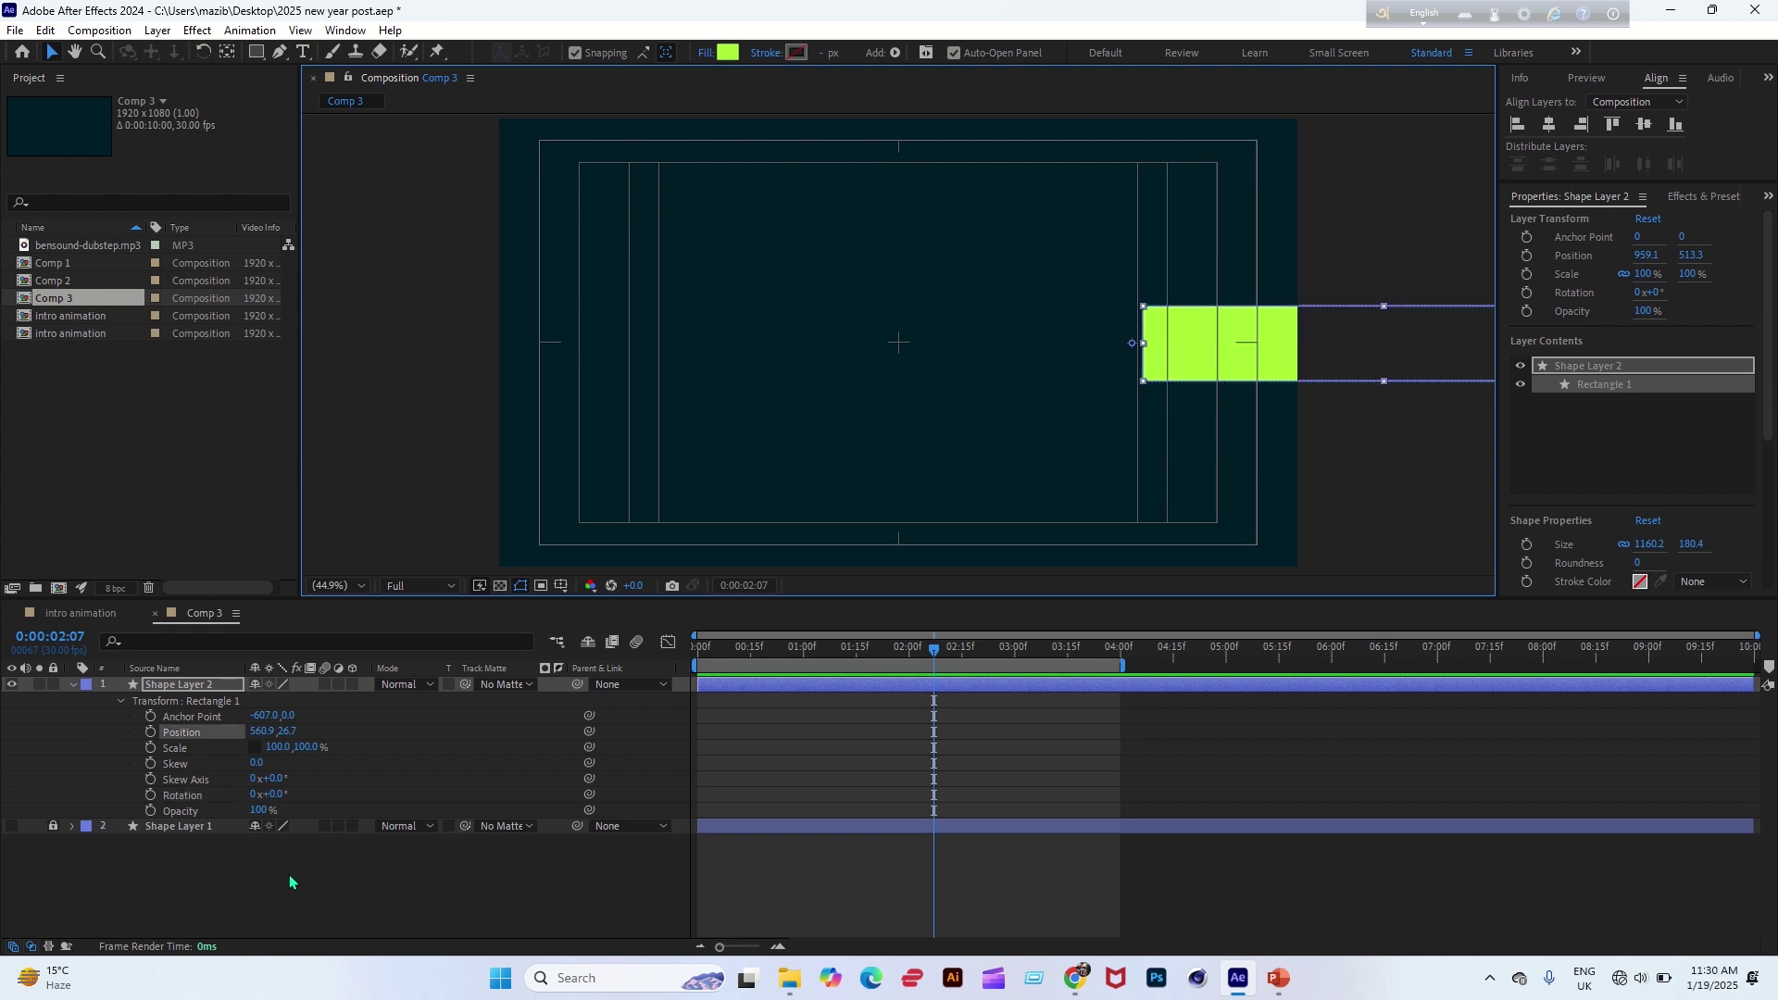
key(ctrl+z)
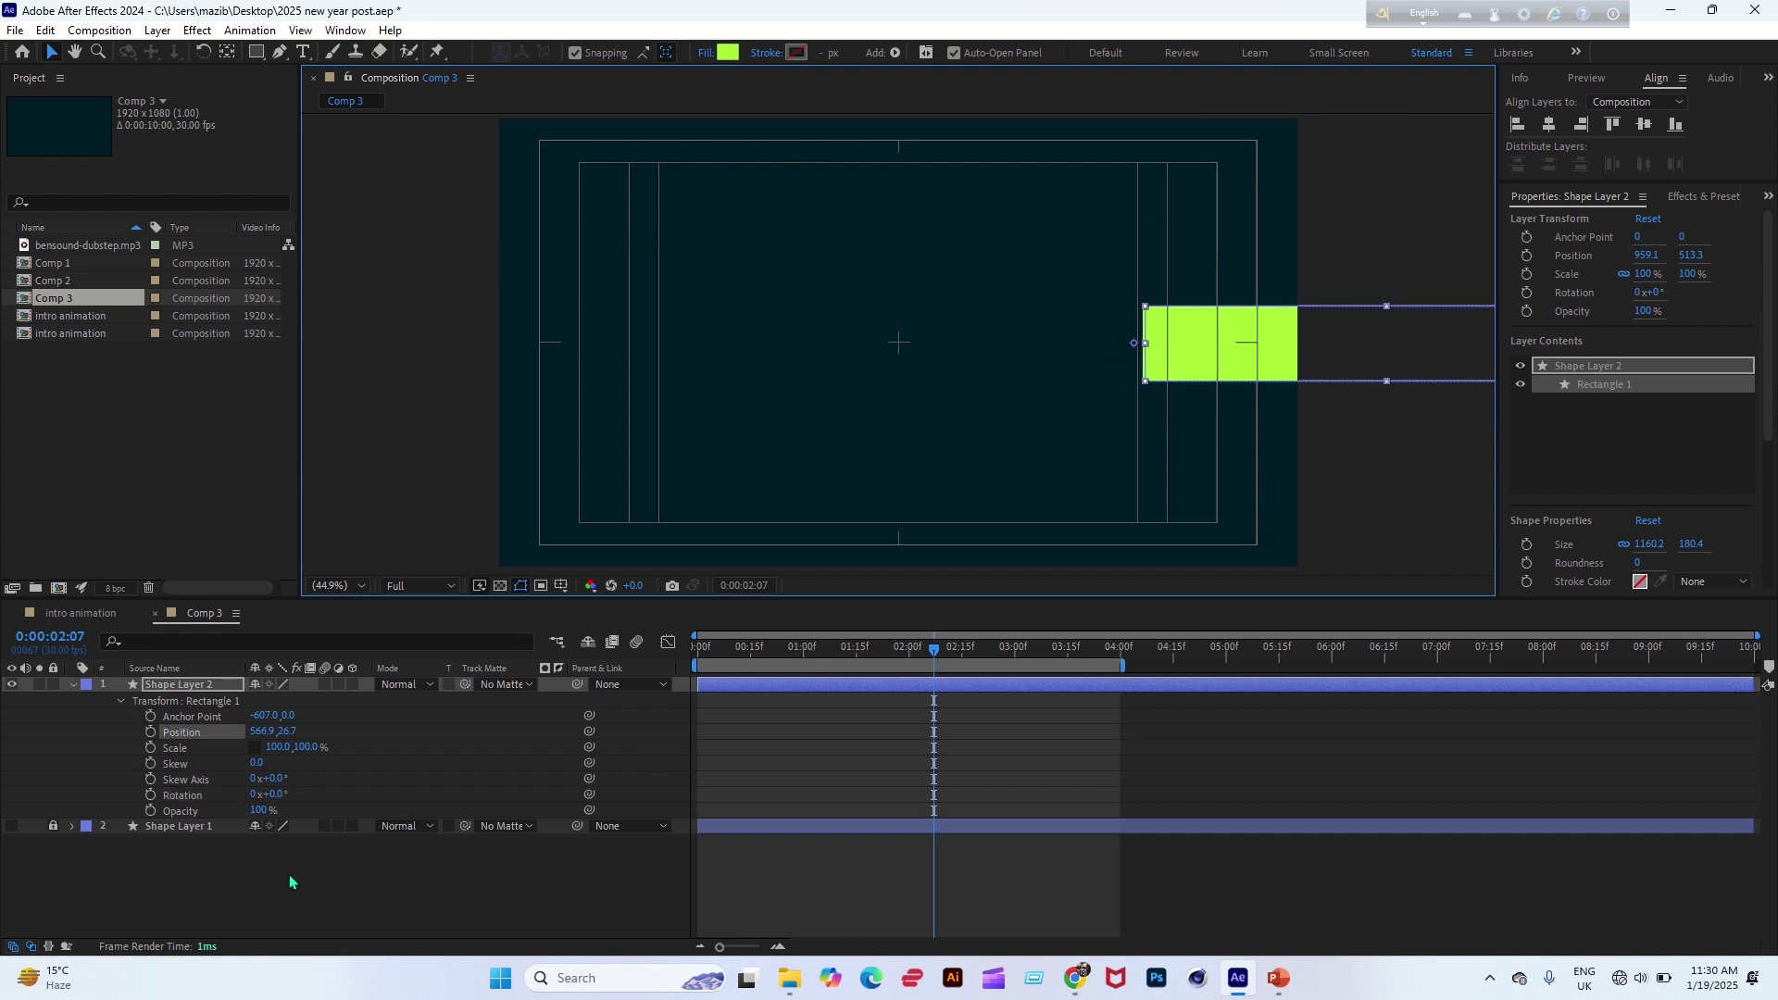
key(ctrl+z)
key(ctrl+z)
key(super+shift+s)
key(Escape)
key(super+w)
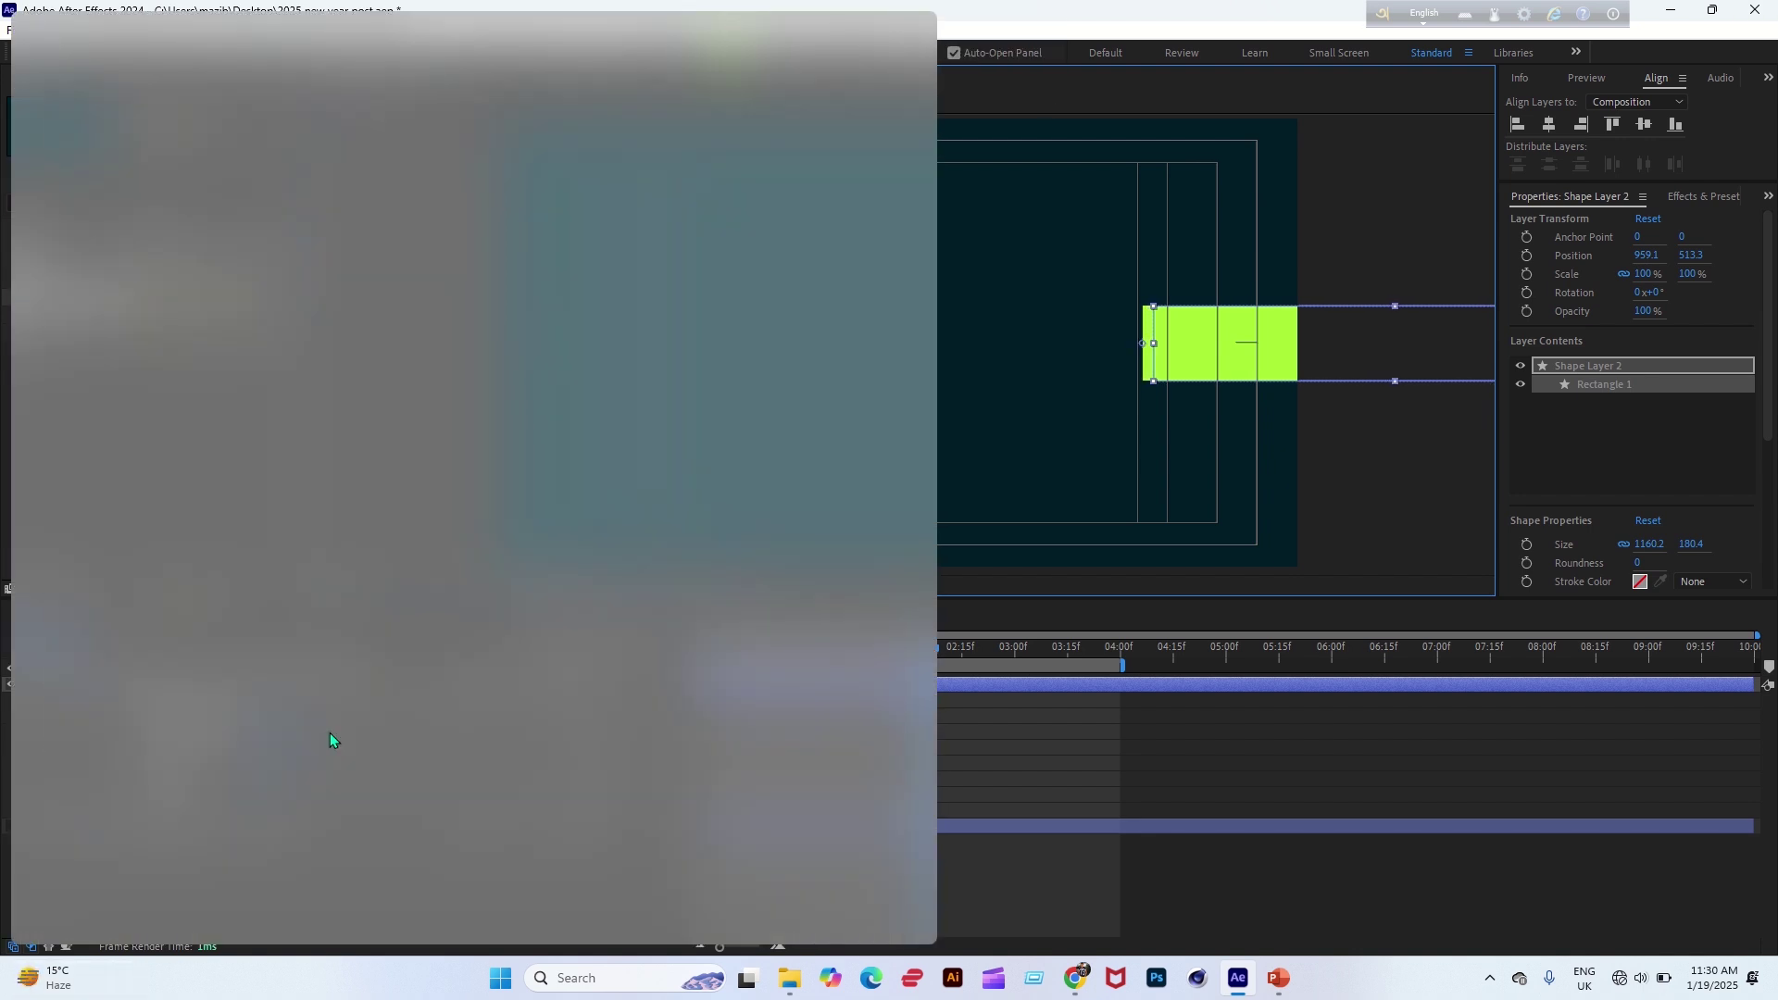
click(1058, 774)
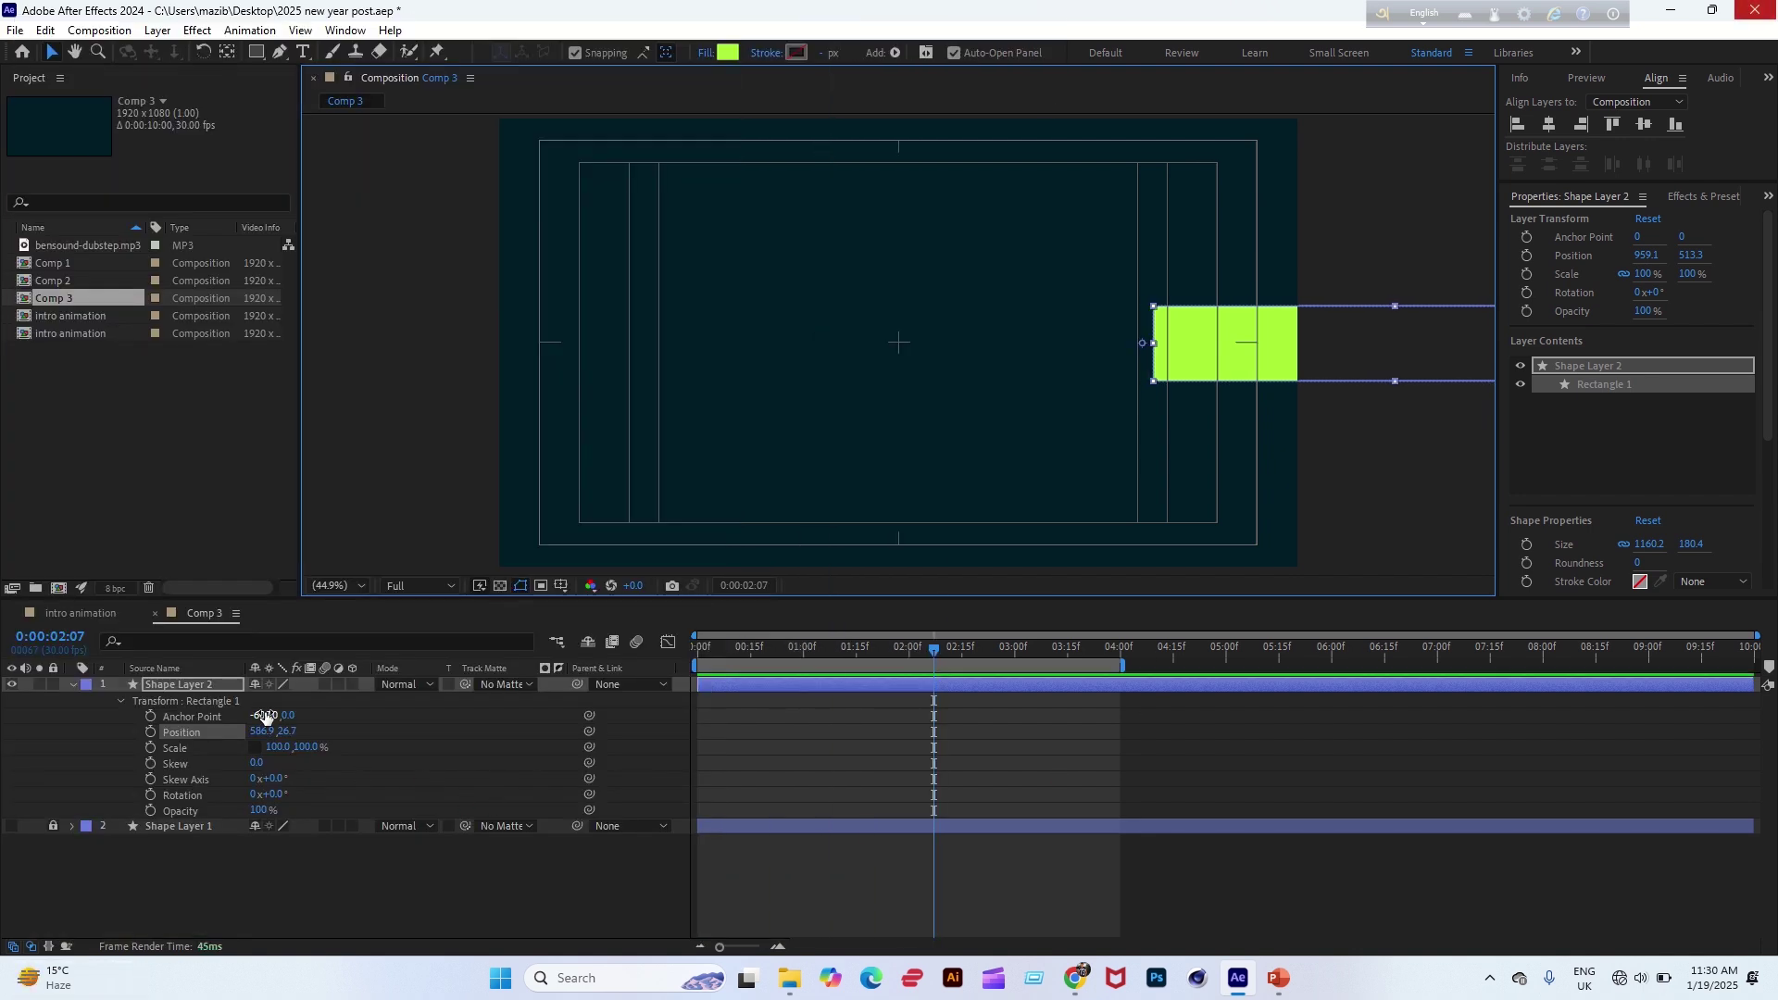
Set Rectangle 1's horizontal Anchor Point in Shape Layer 2 to 583, aligning its right edge with the pivot.
click(268, 720)
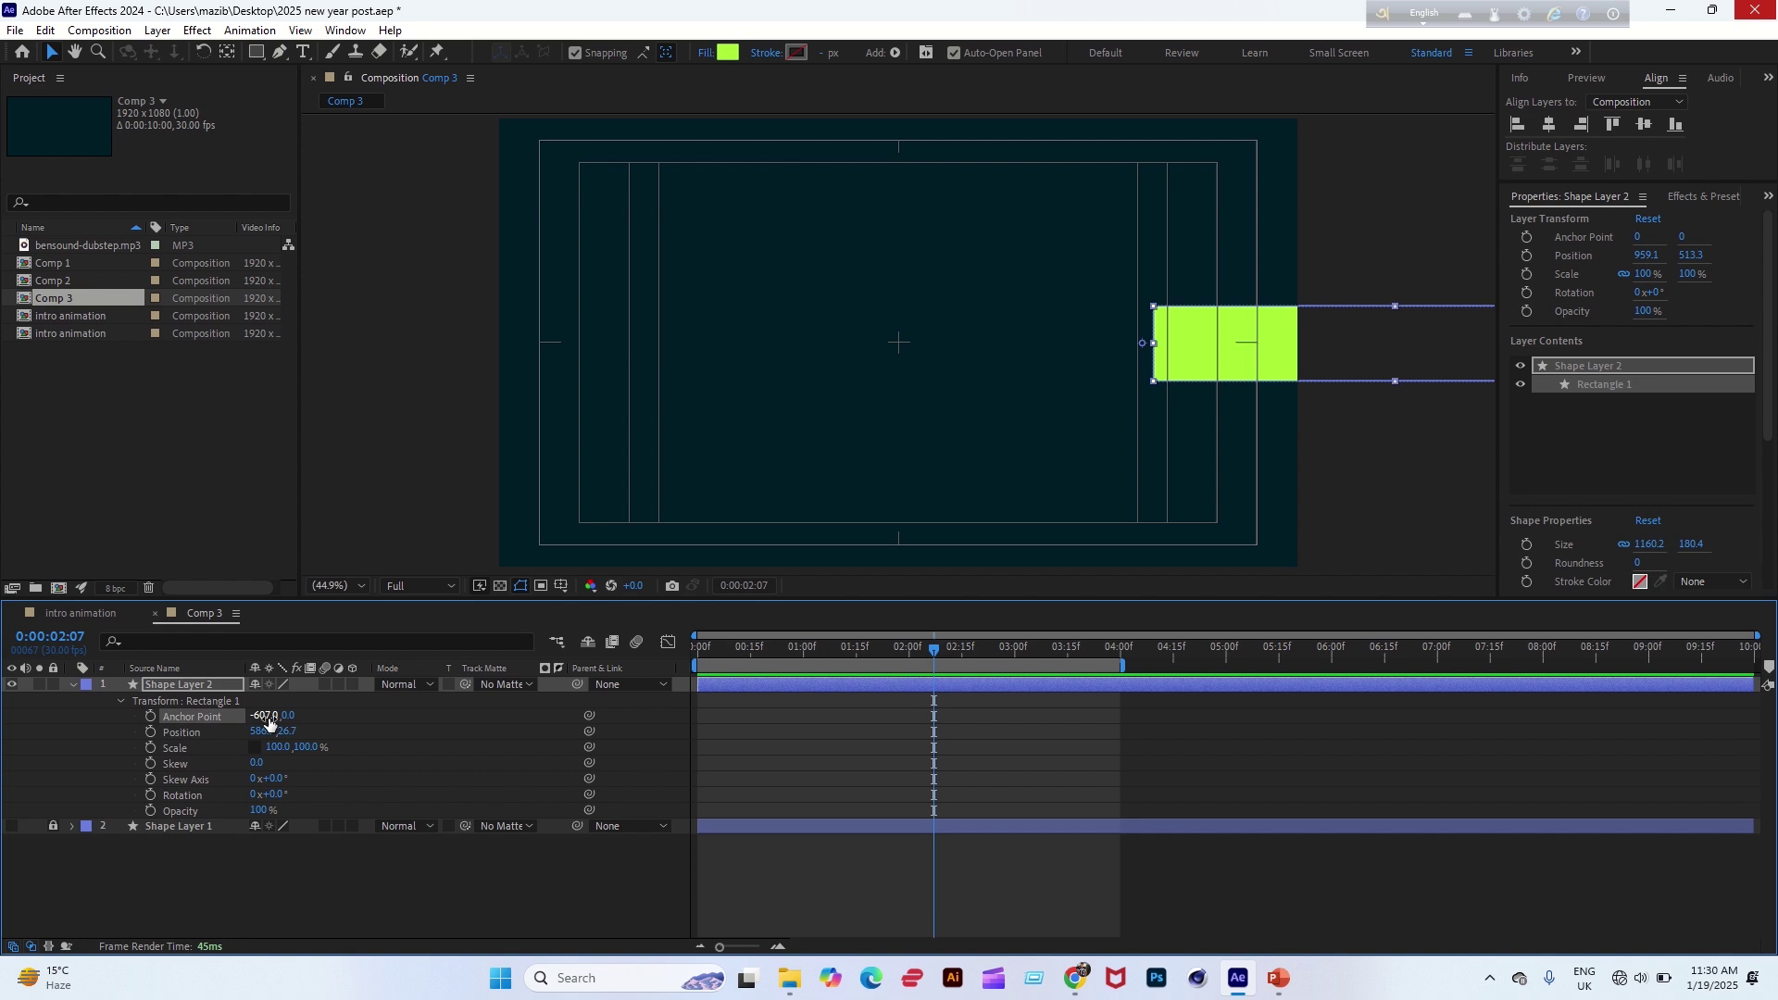
drag(243, 718, 1380, 752)
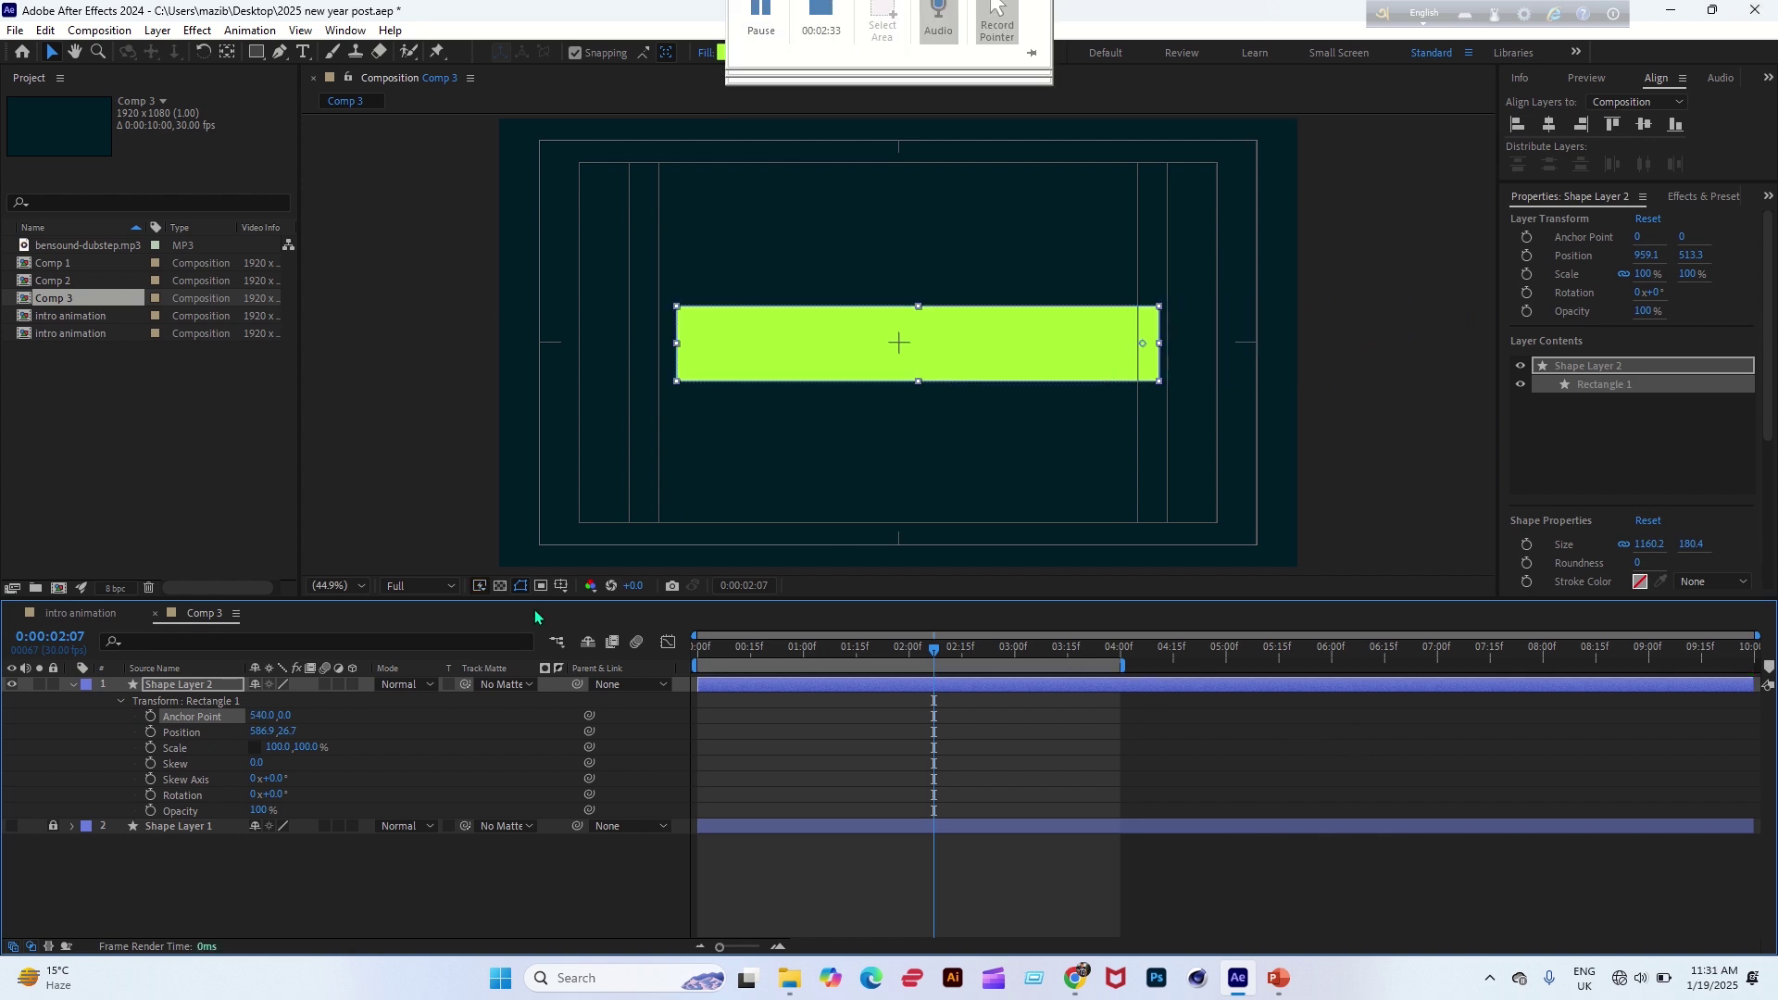
drag(264, 717, 305, 731)
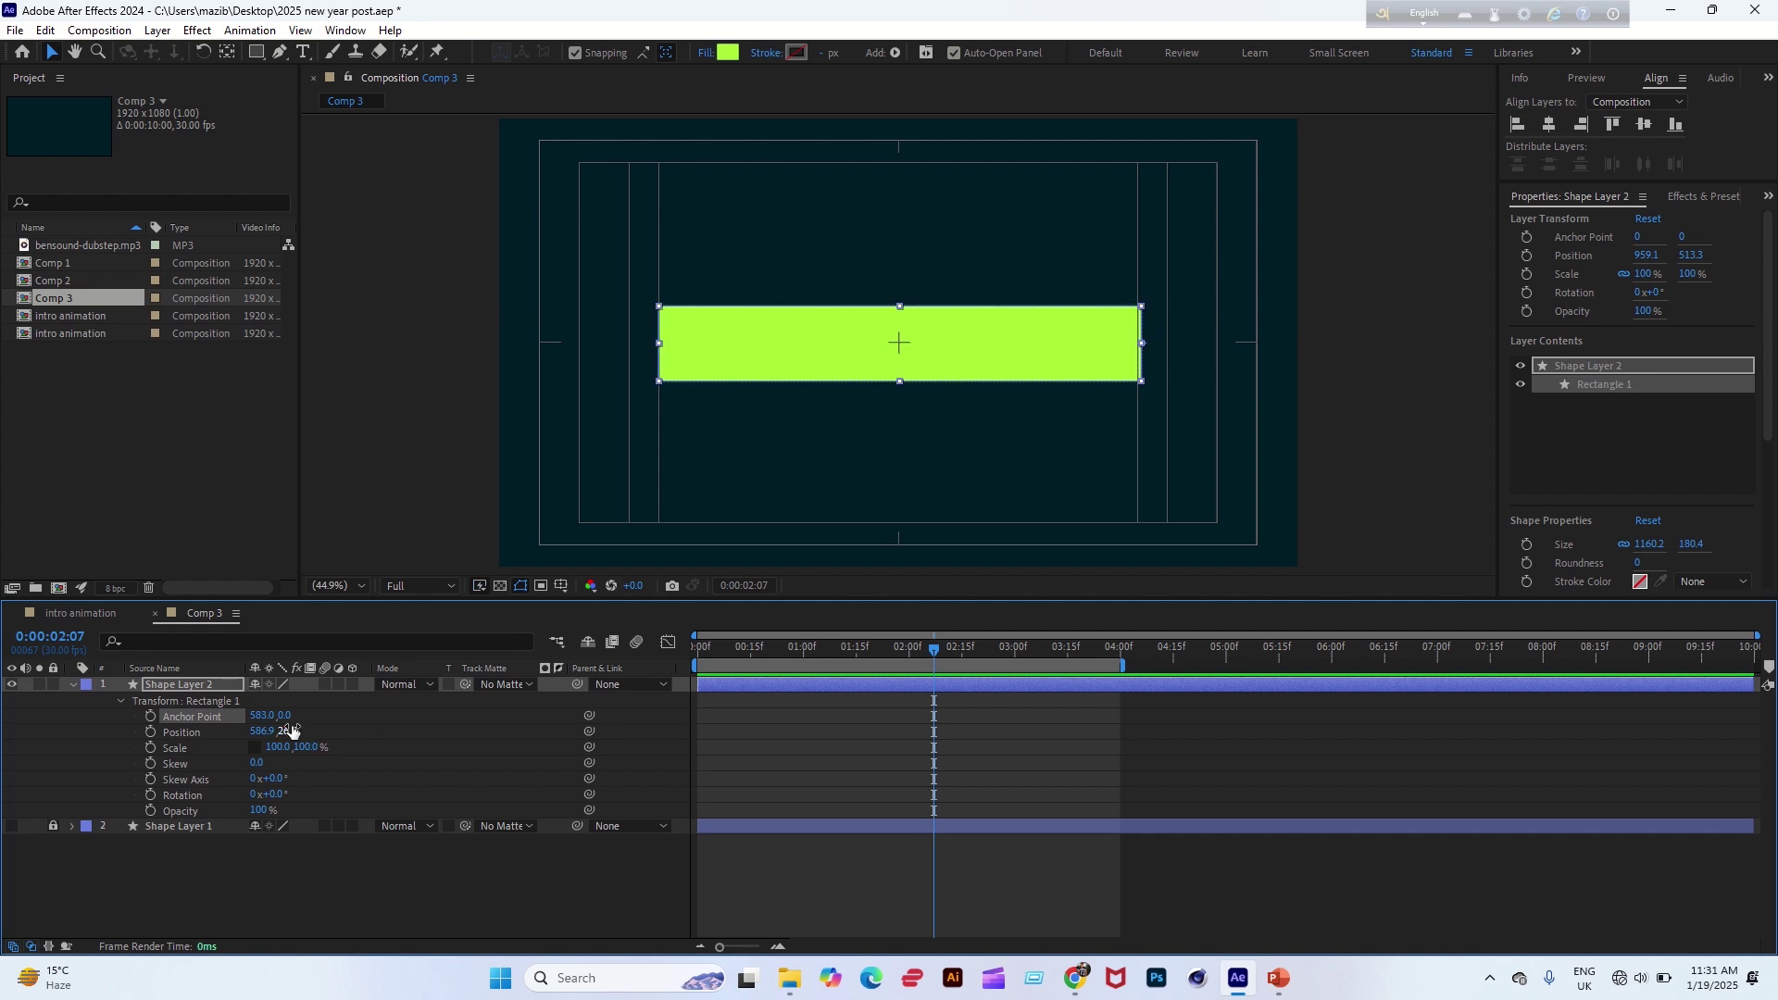
drag(292, 732, 280, 734)
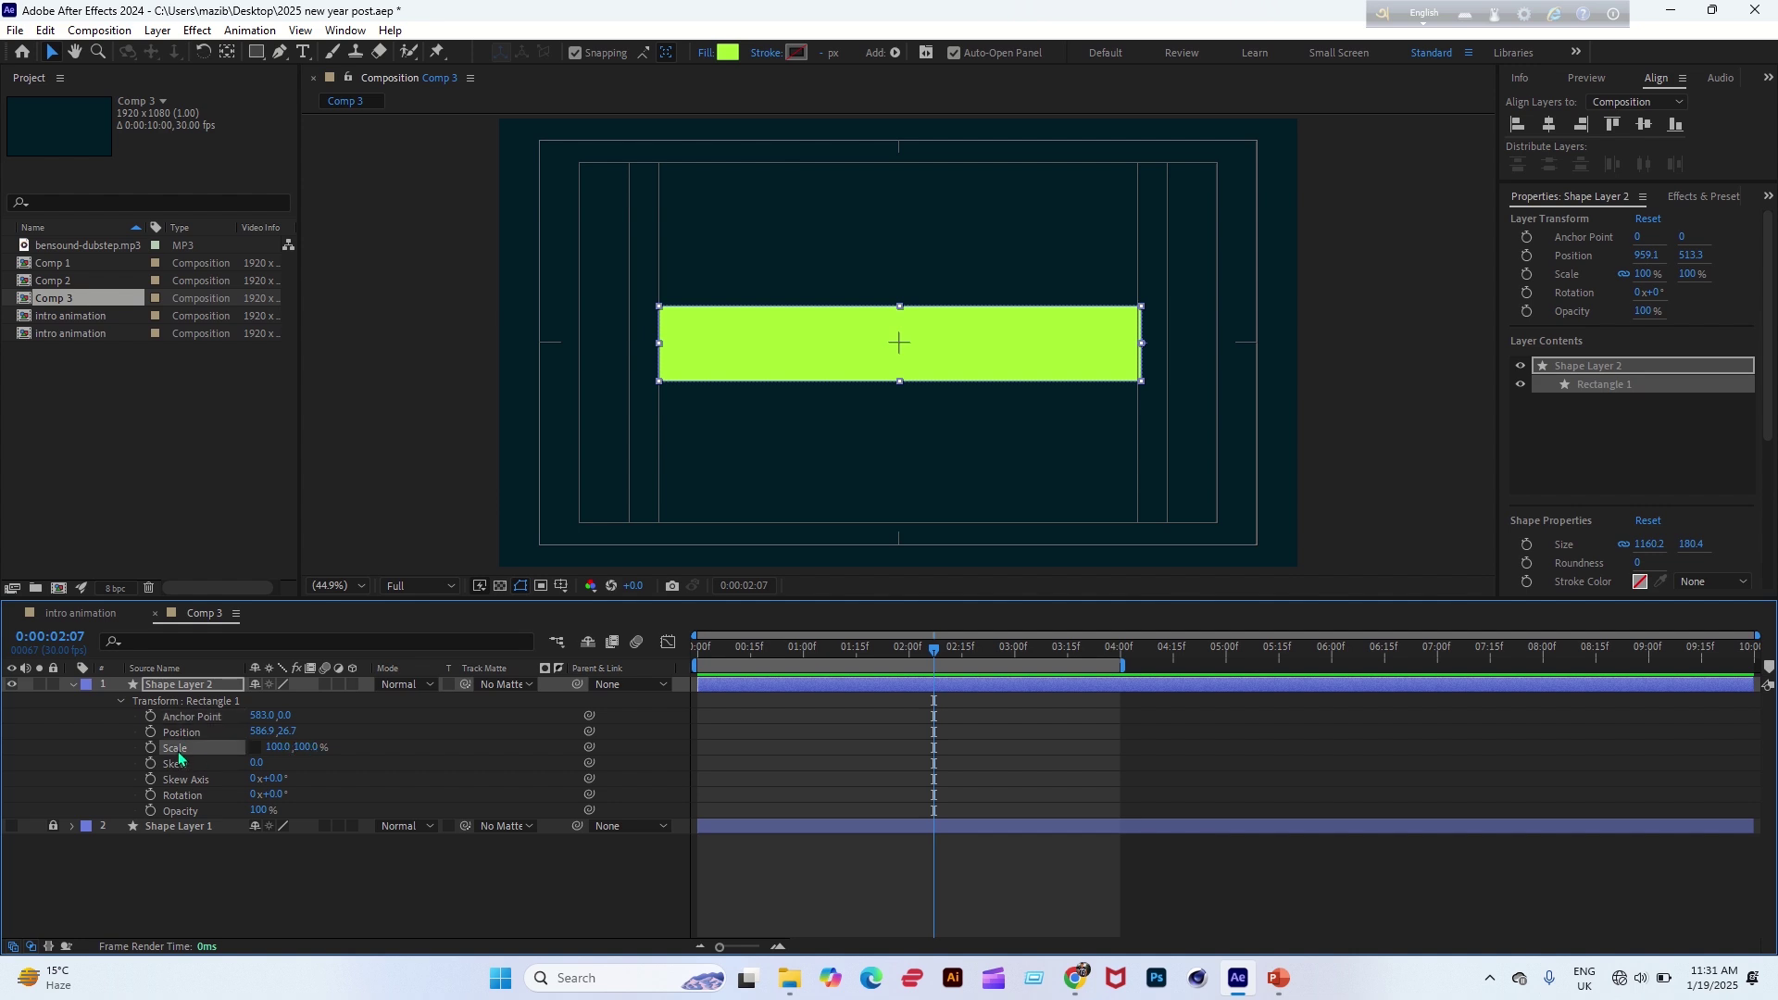
Keyframe Rectangle 1's horizontal Scale in Shape Layer 2 from 0% at 0:00:02:07 to 100% at 0:00:03:00.
click(150, 749)
text(0)
key(Return)
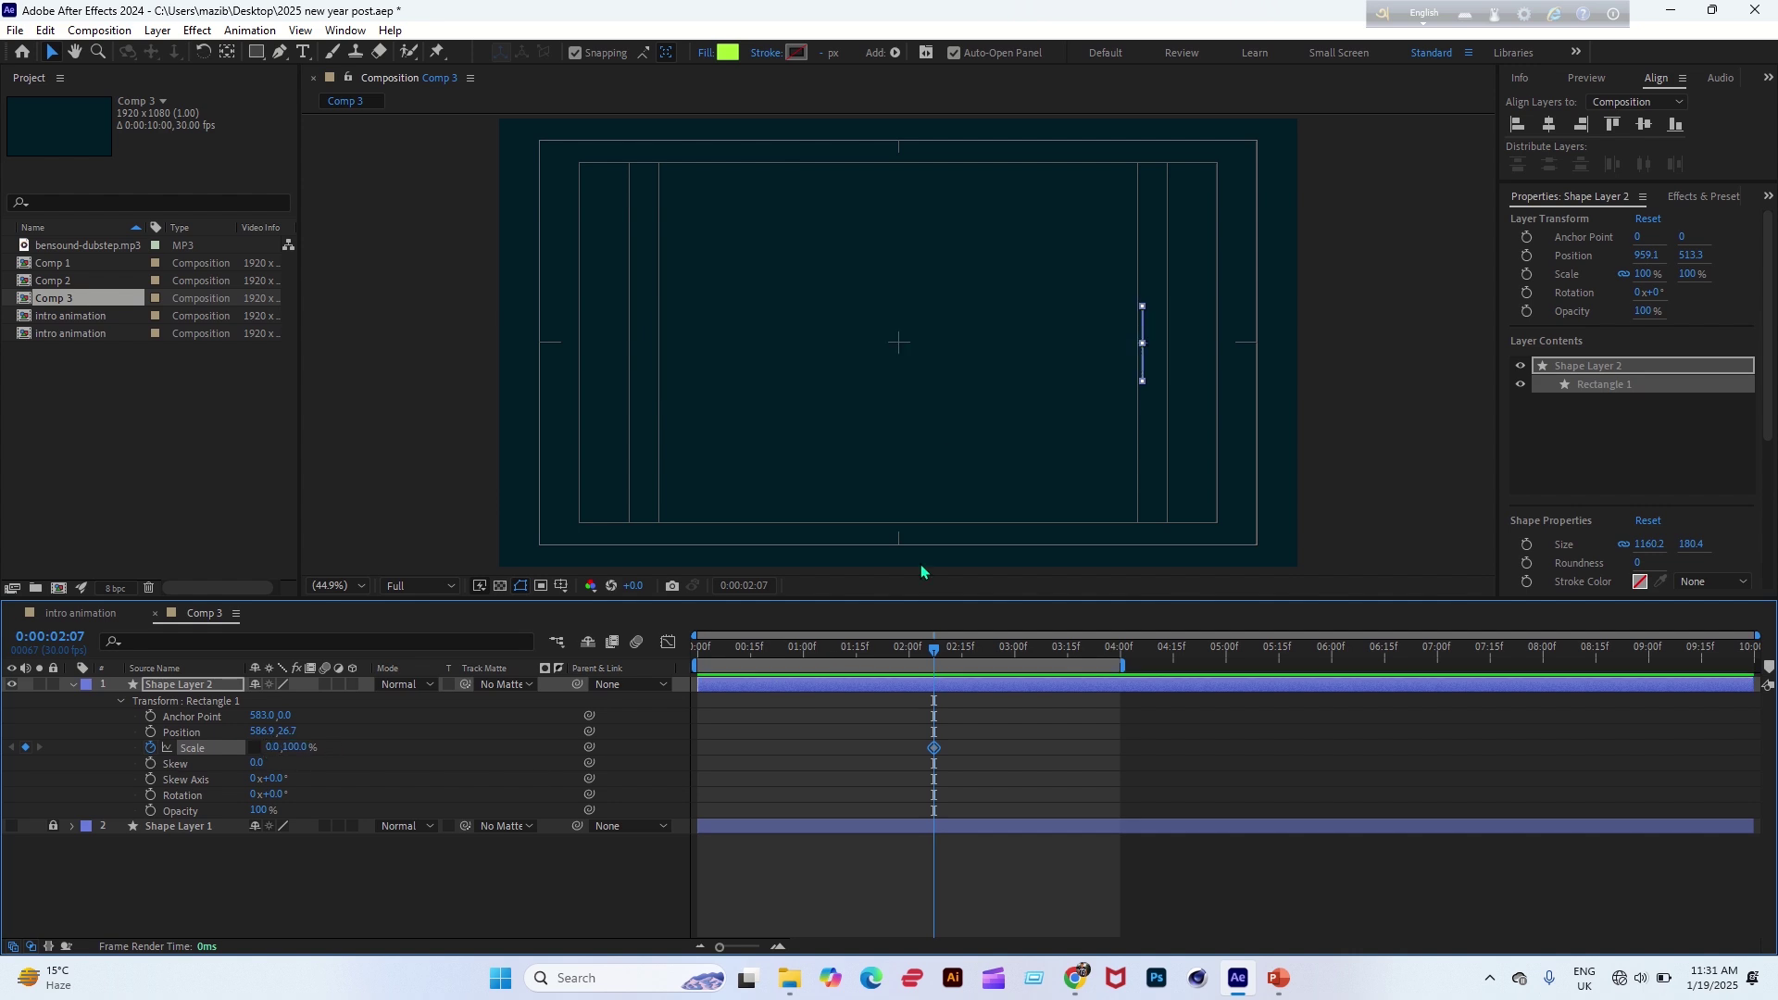
drag(938, 654, 1018, 657)
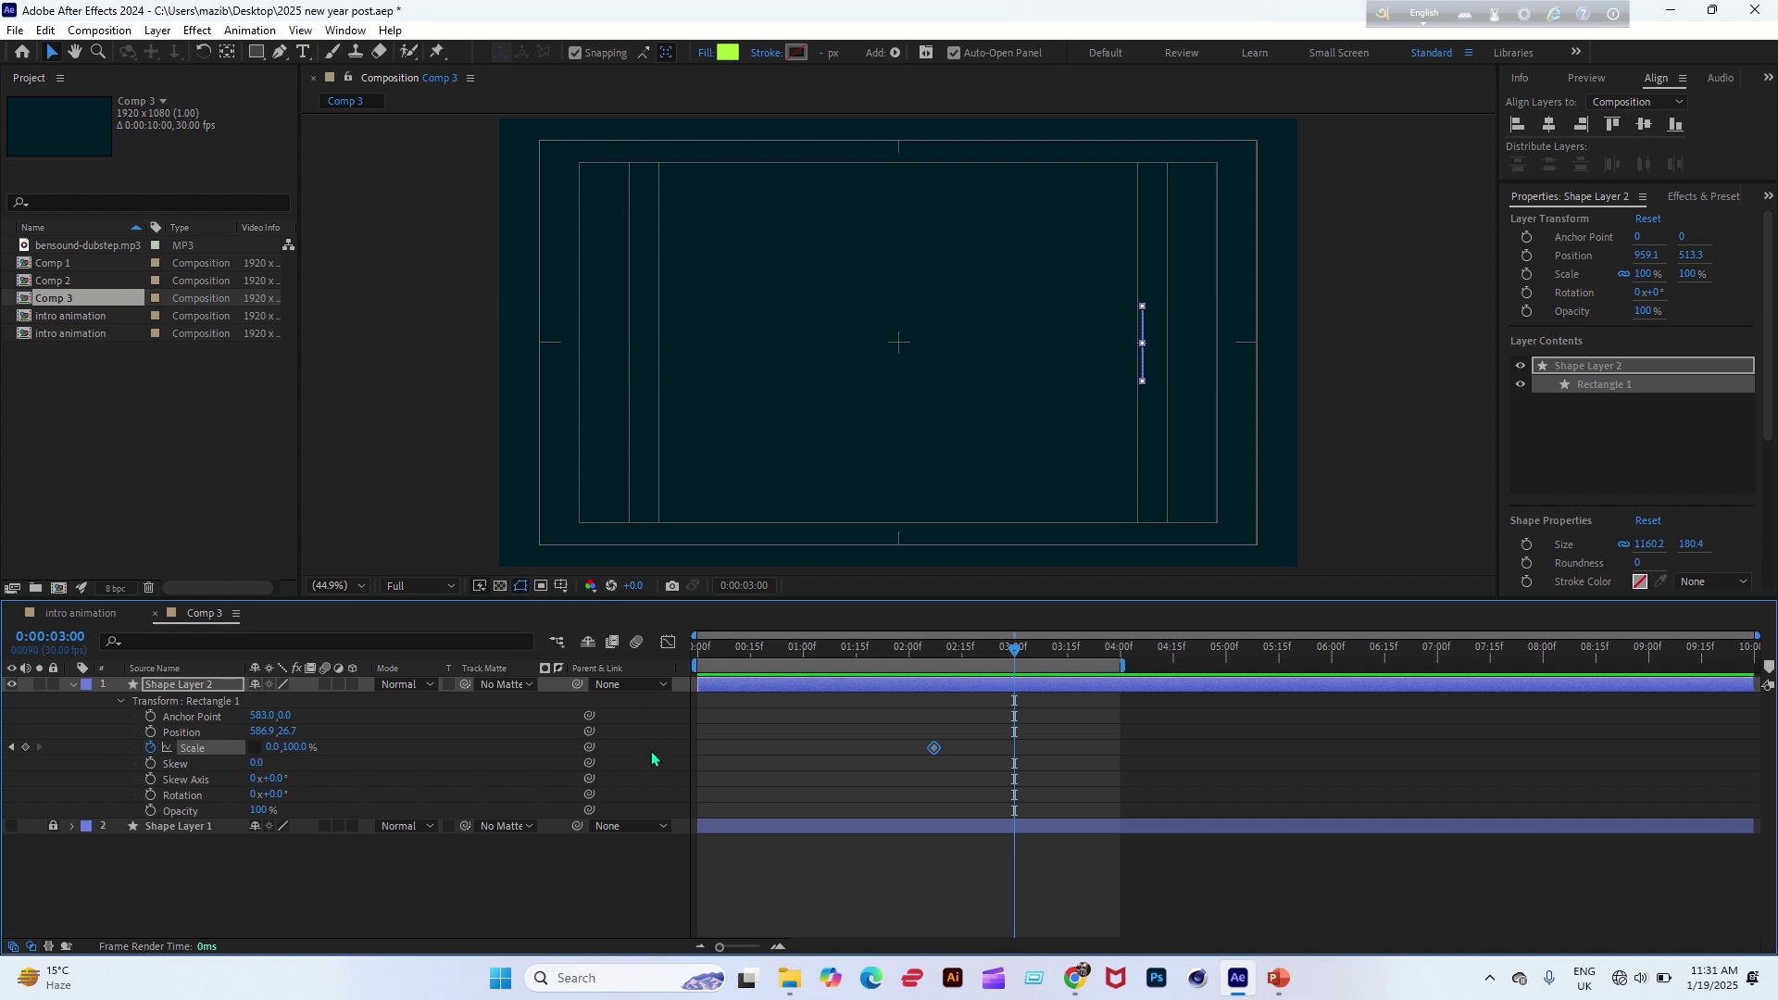
click(273, 747)
text(1)
key(Return)
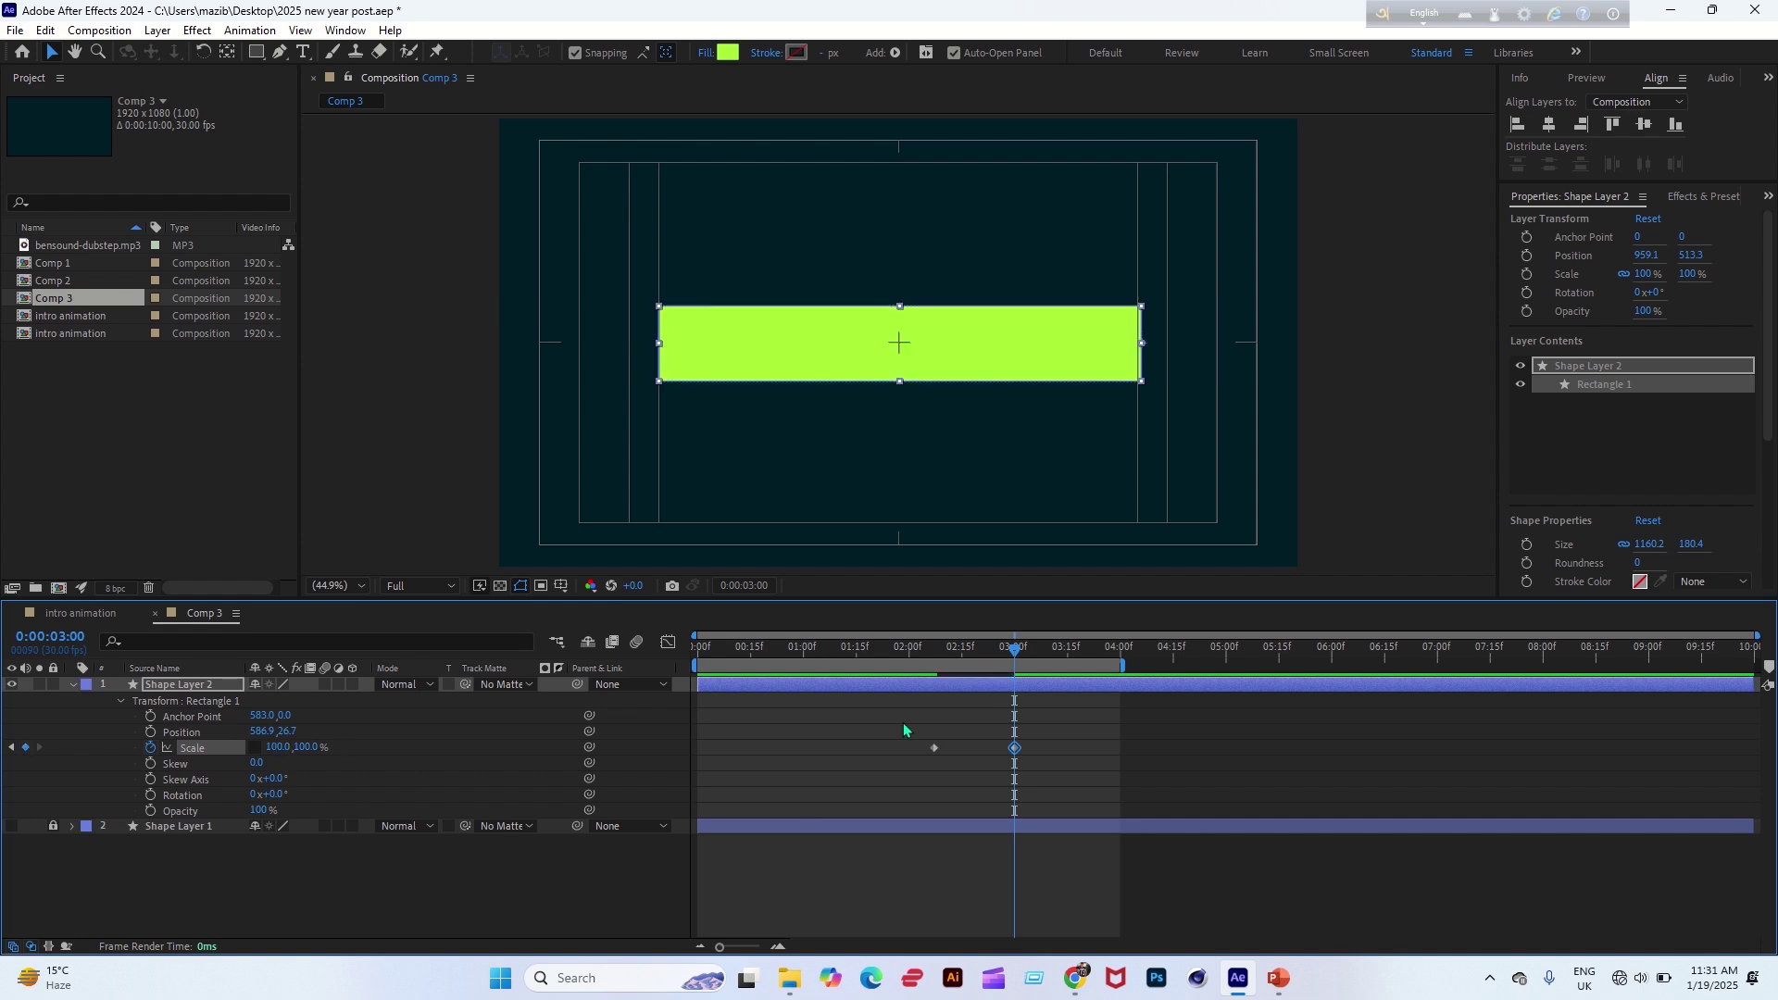
Play Comp 3 from the start and scrub through the opening to check the green rectangle animation.
drag(1014, 651, 631, 684)
key(space)
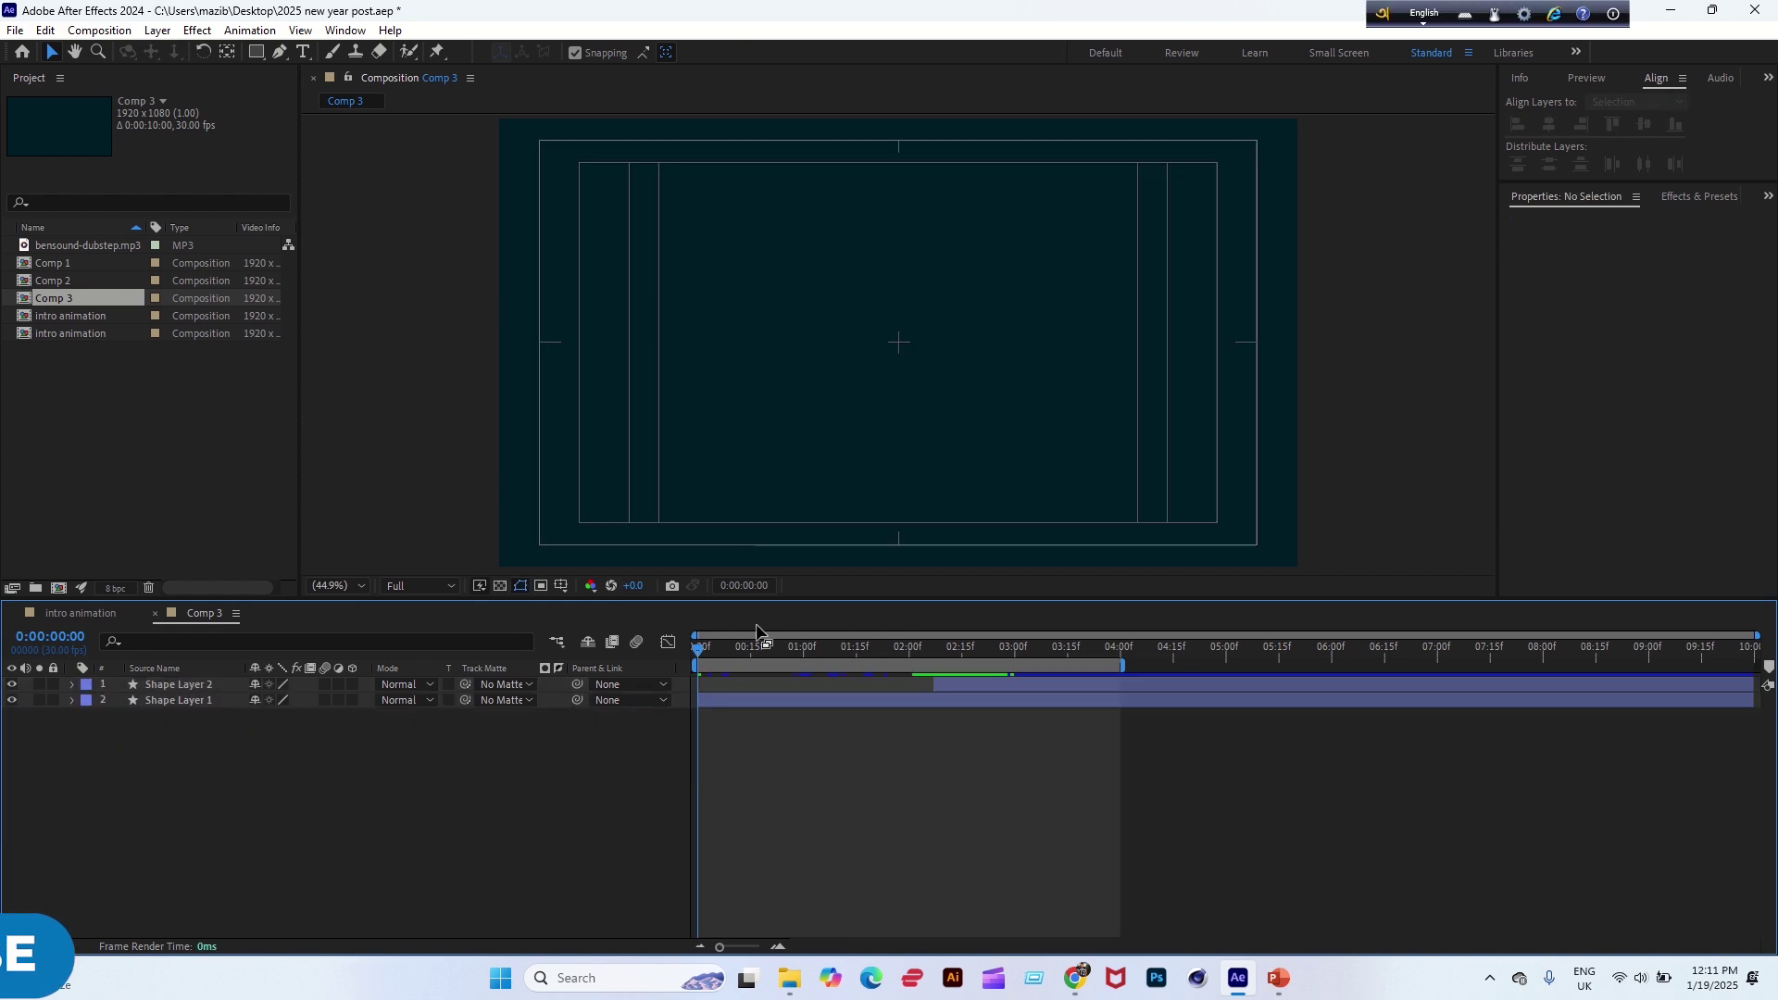
click(719, 651)
drag(741, 655, 854, 665)
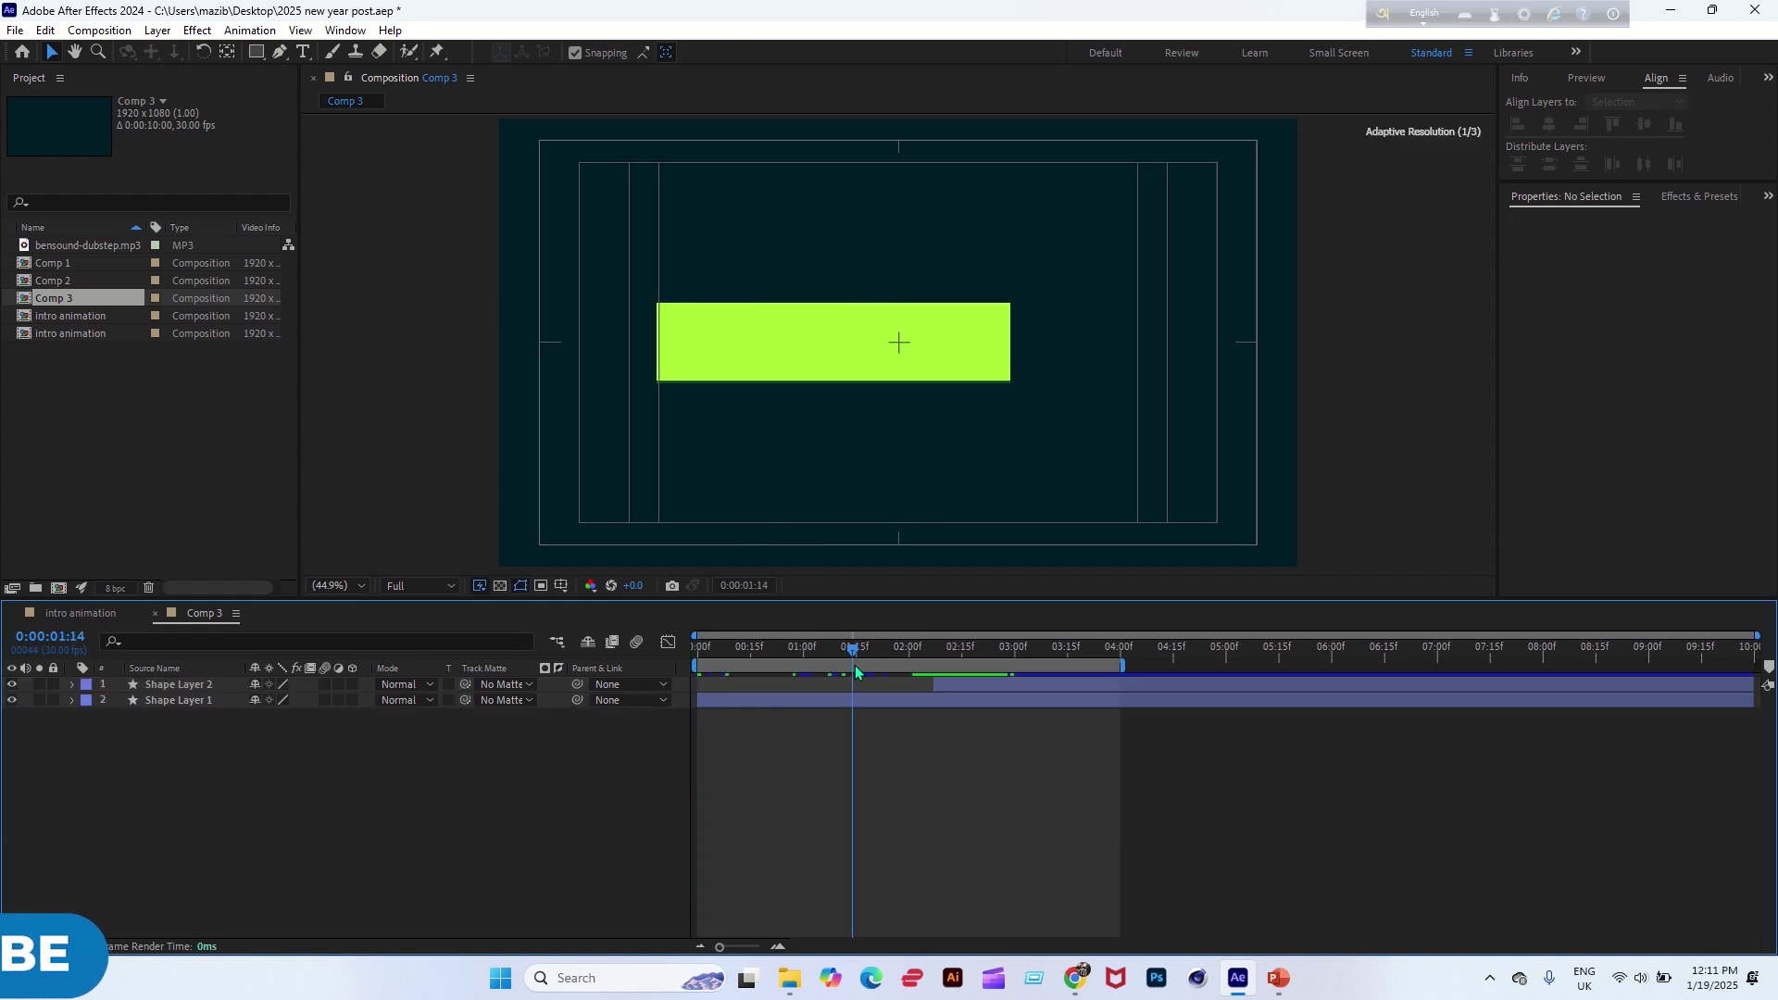
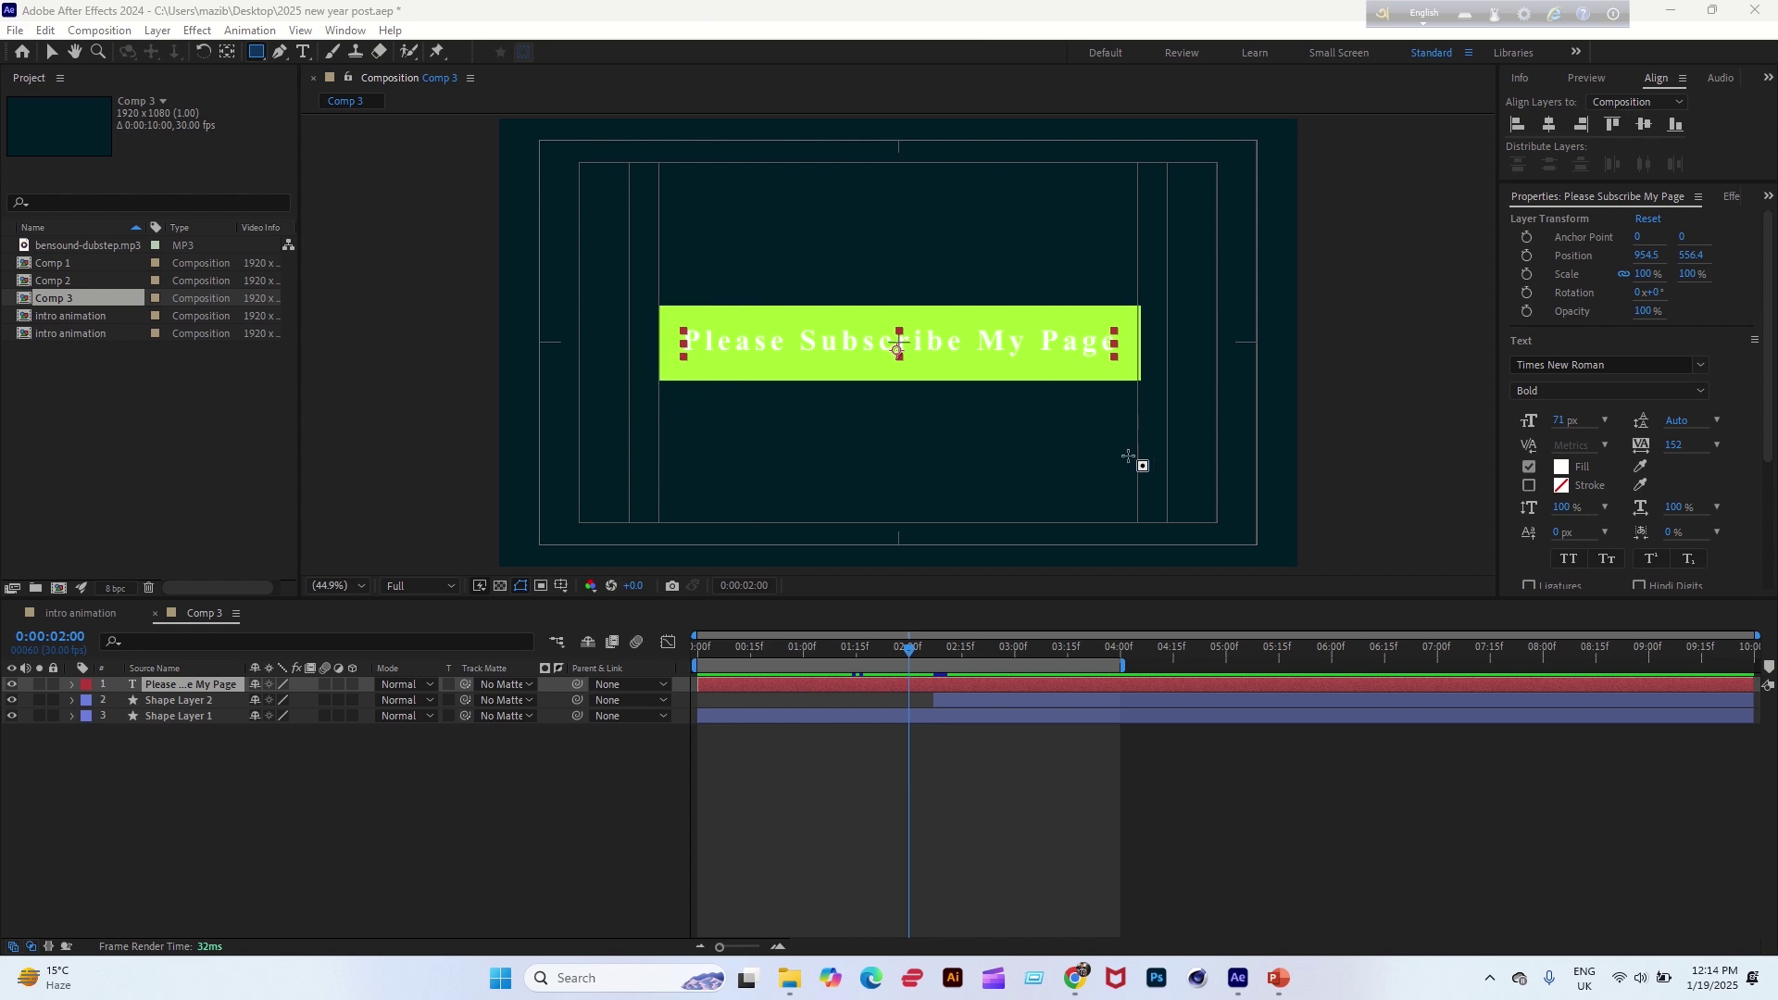
Draw a rectangular mask around the "Please Subscribe My Page" text within the green bar and preview from the start.
click(260, 55)
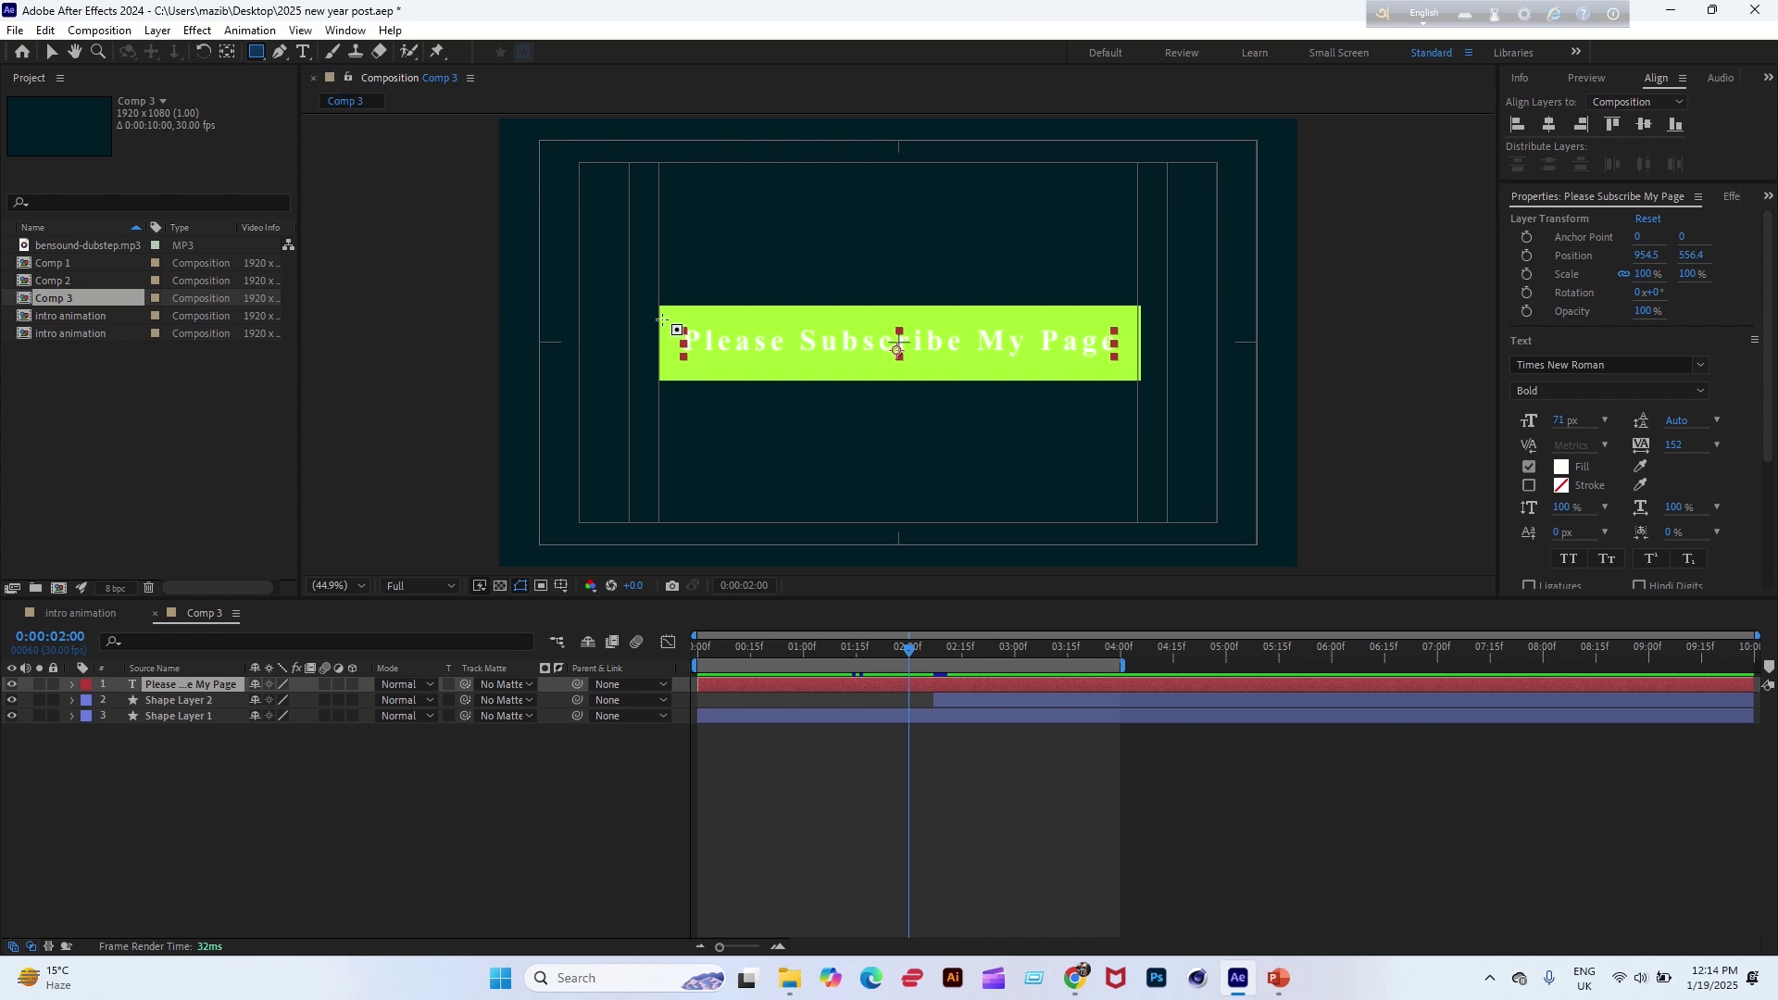
drag(663, 320, 1139, 378)
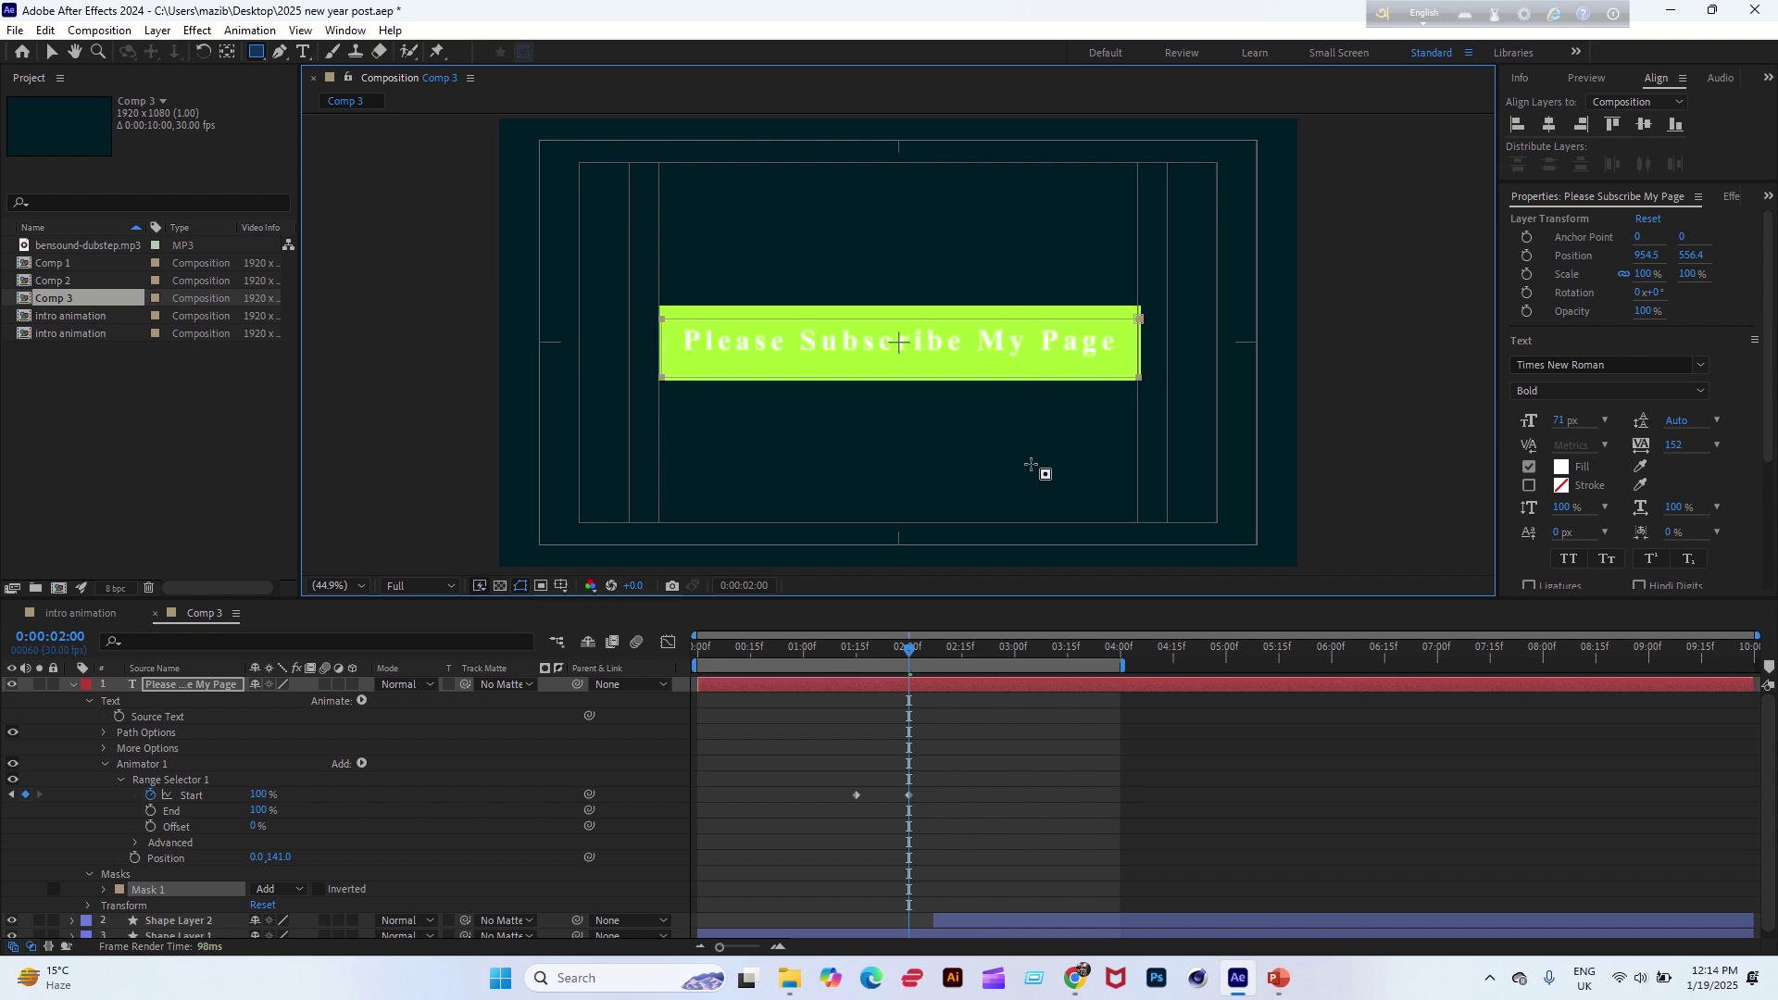
drag(912, 651, 653, 653)
key(space)
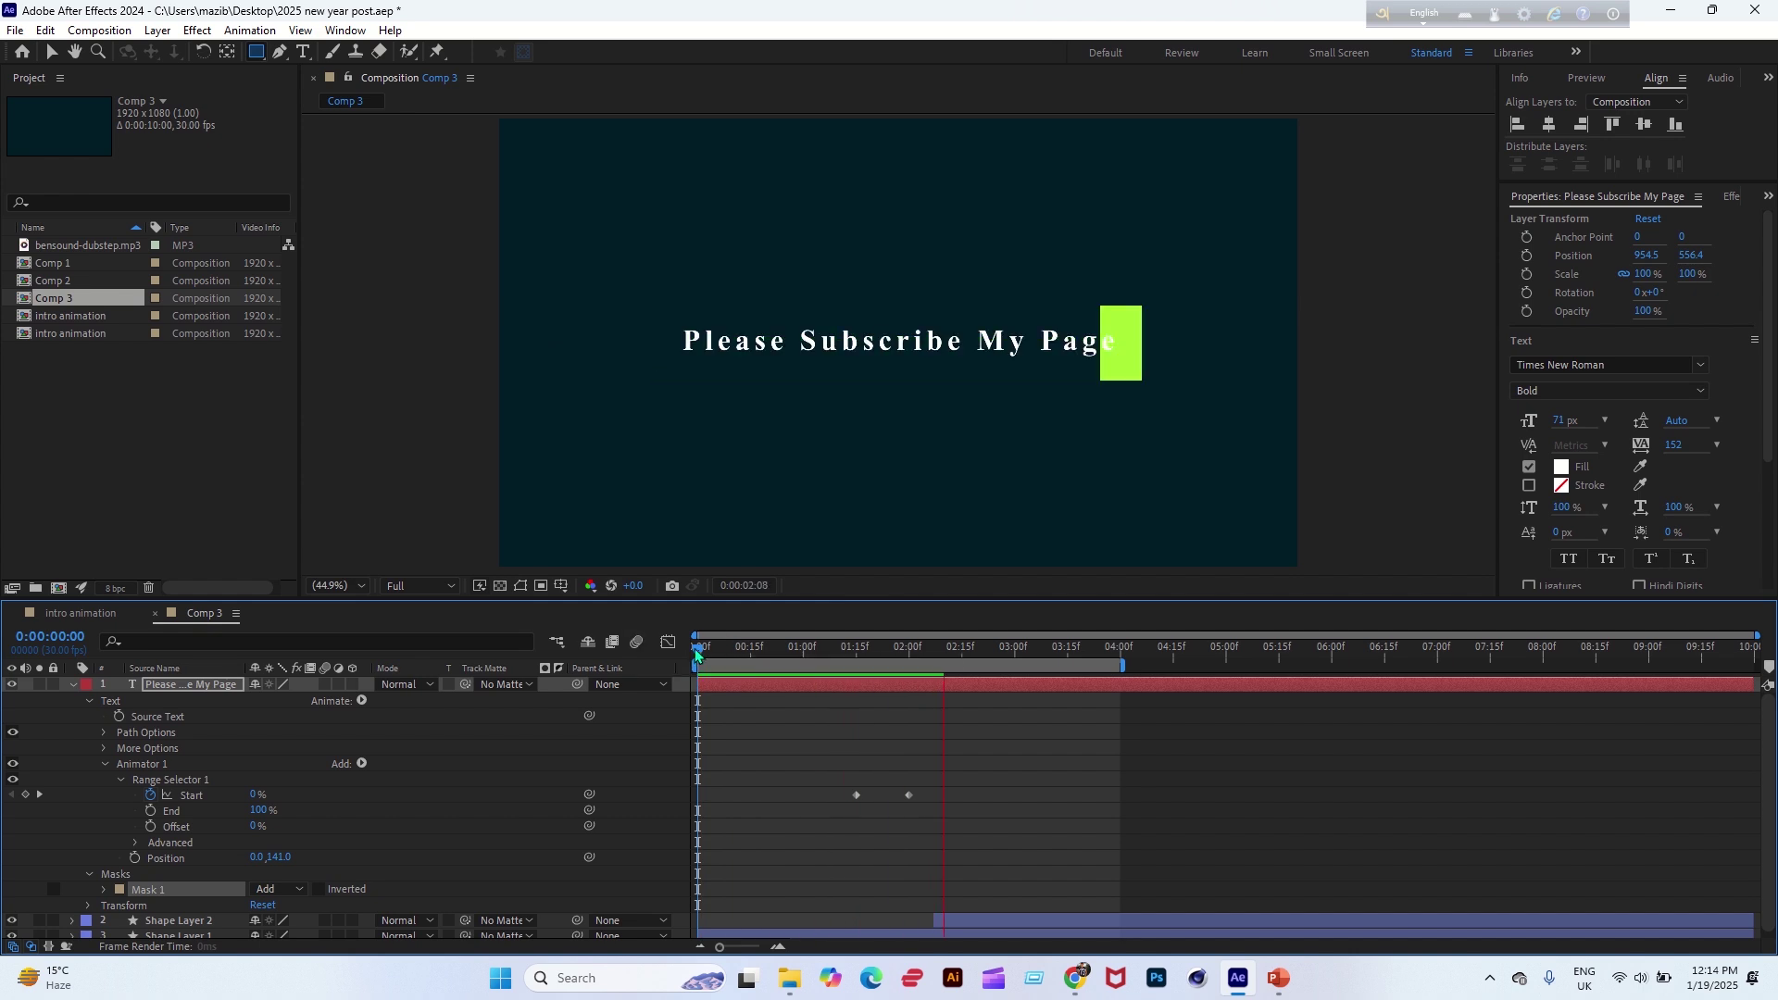
Trim the end of the "Please Subscribe My Page" layer to 0:00:02:00 and preview the composition from the start.
drag(752, 648, 908, 702)
click(908, 696)
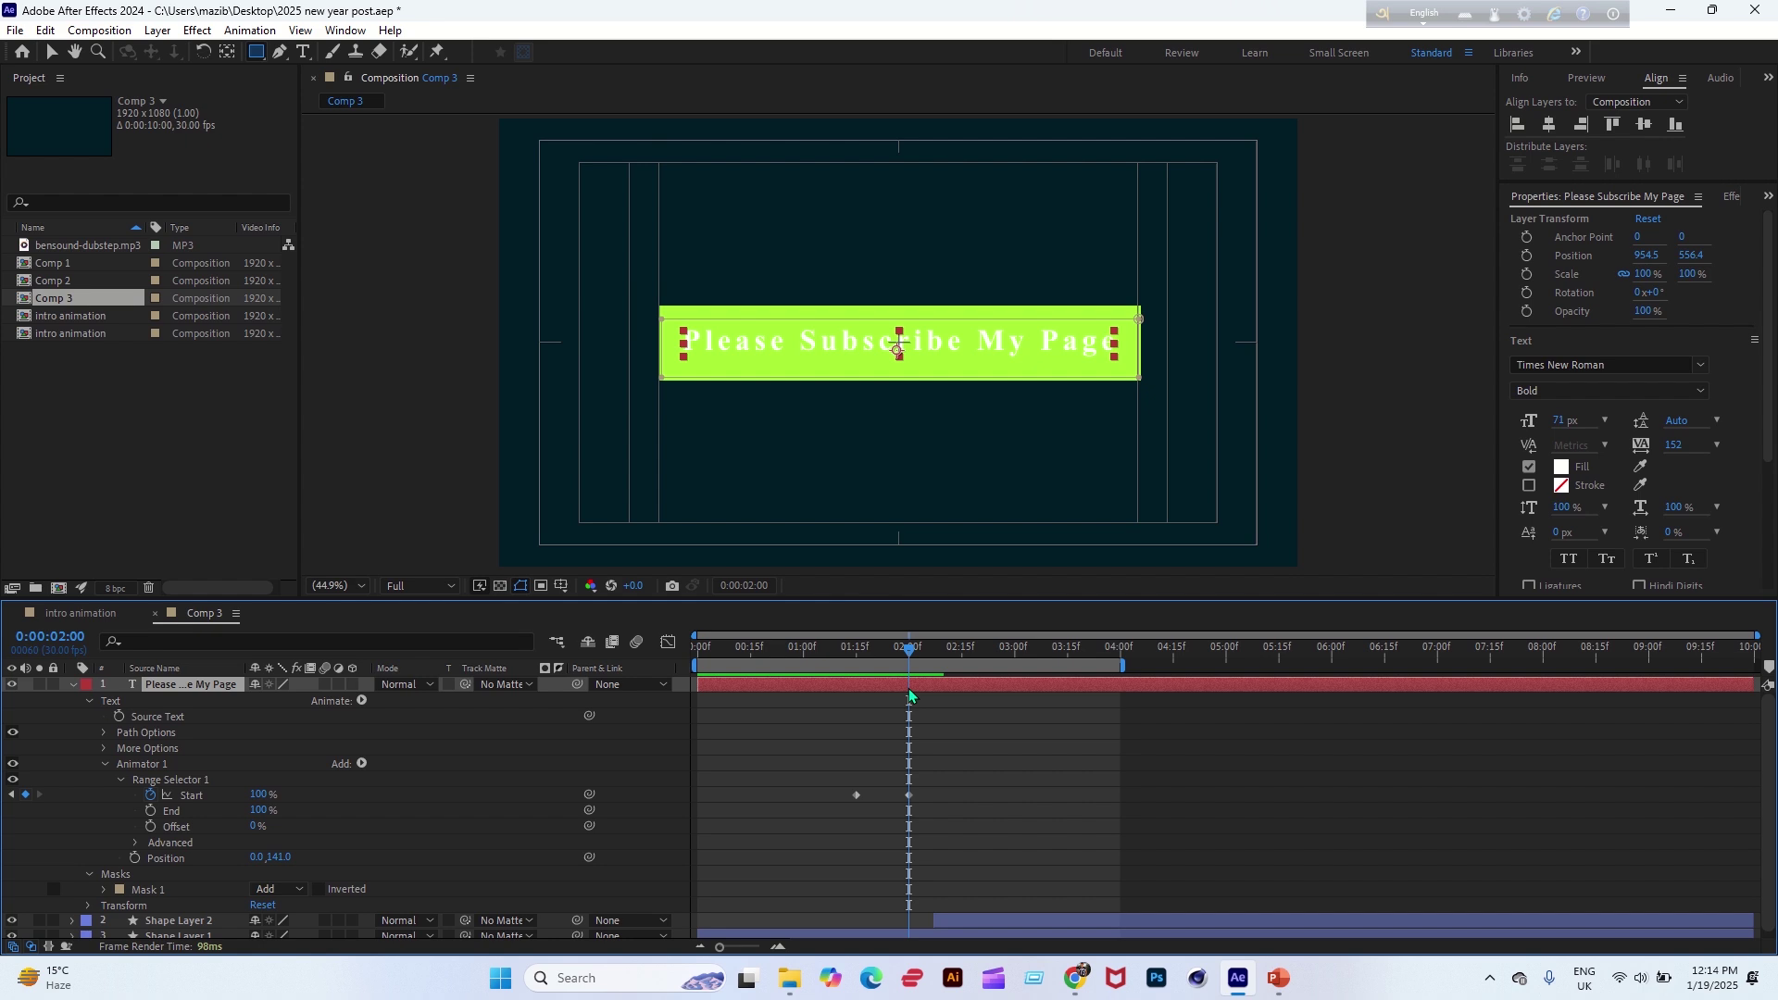
key(alt+bracketright)
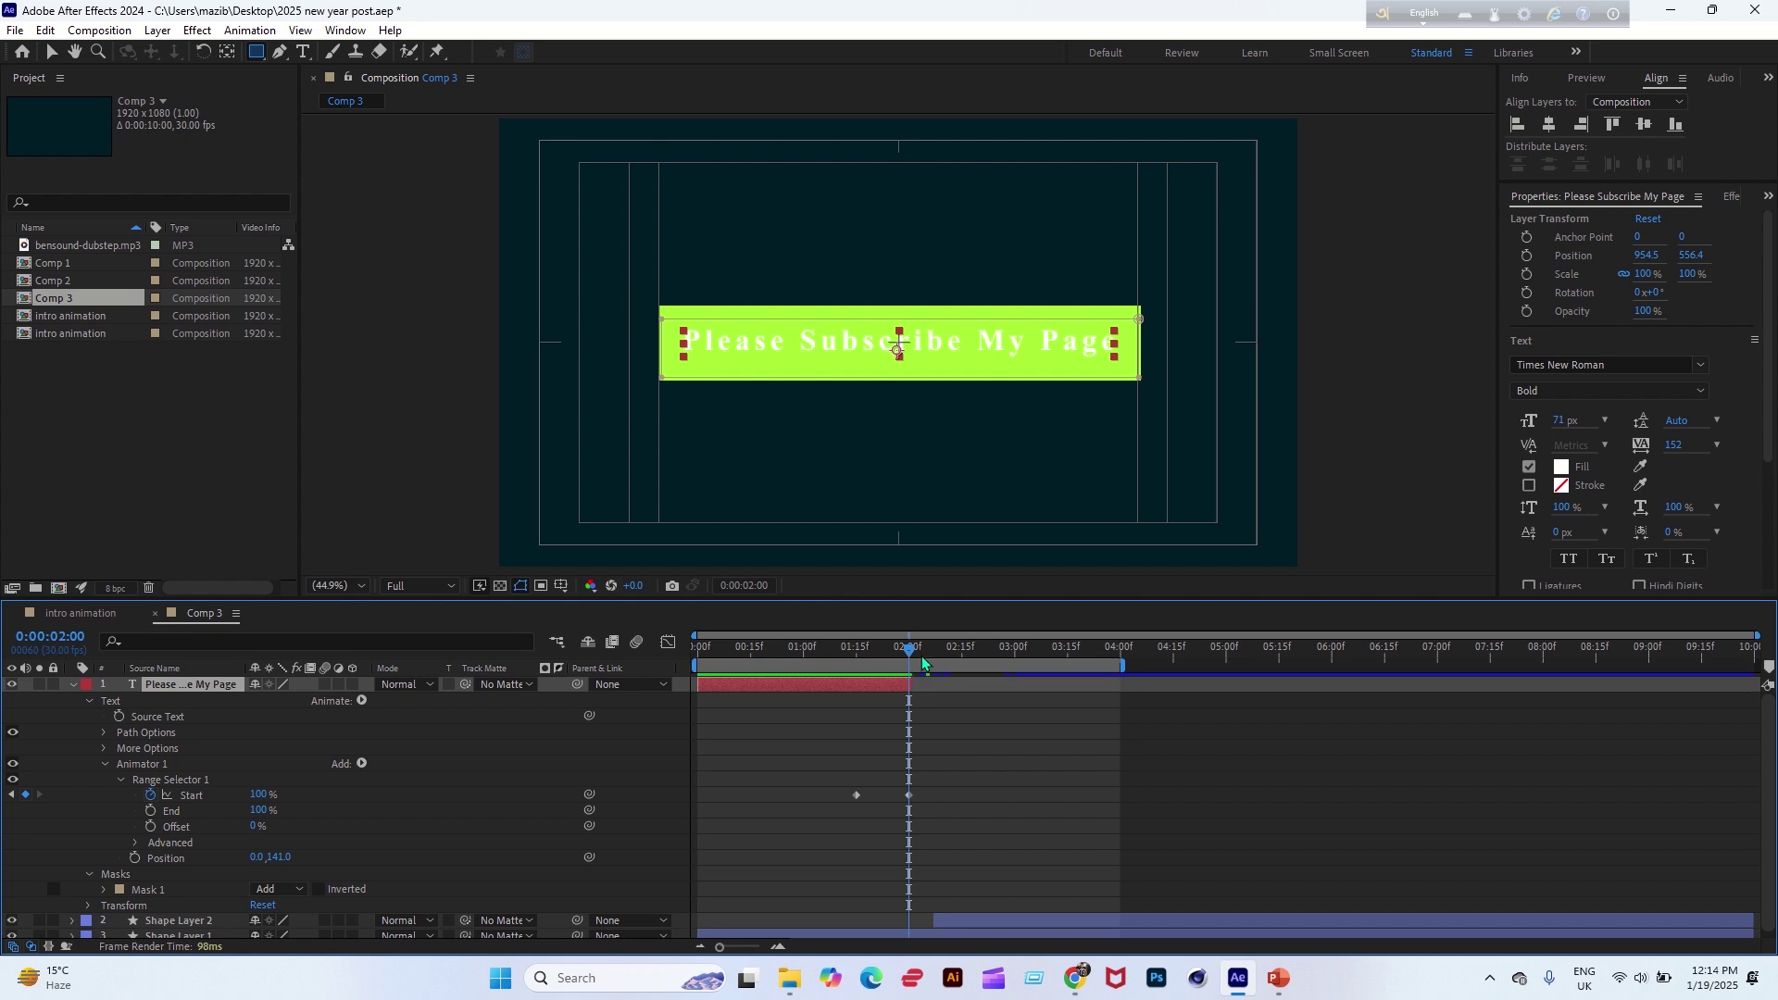
mouse_move(908, 651)
mouse_down()
mouse_move(929, 651)
mouse_move(885, 651)
mouse_up()
key(Home)
key(space)
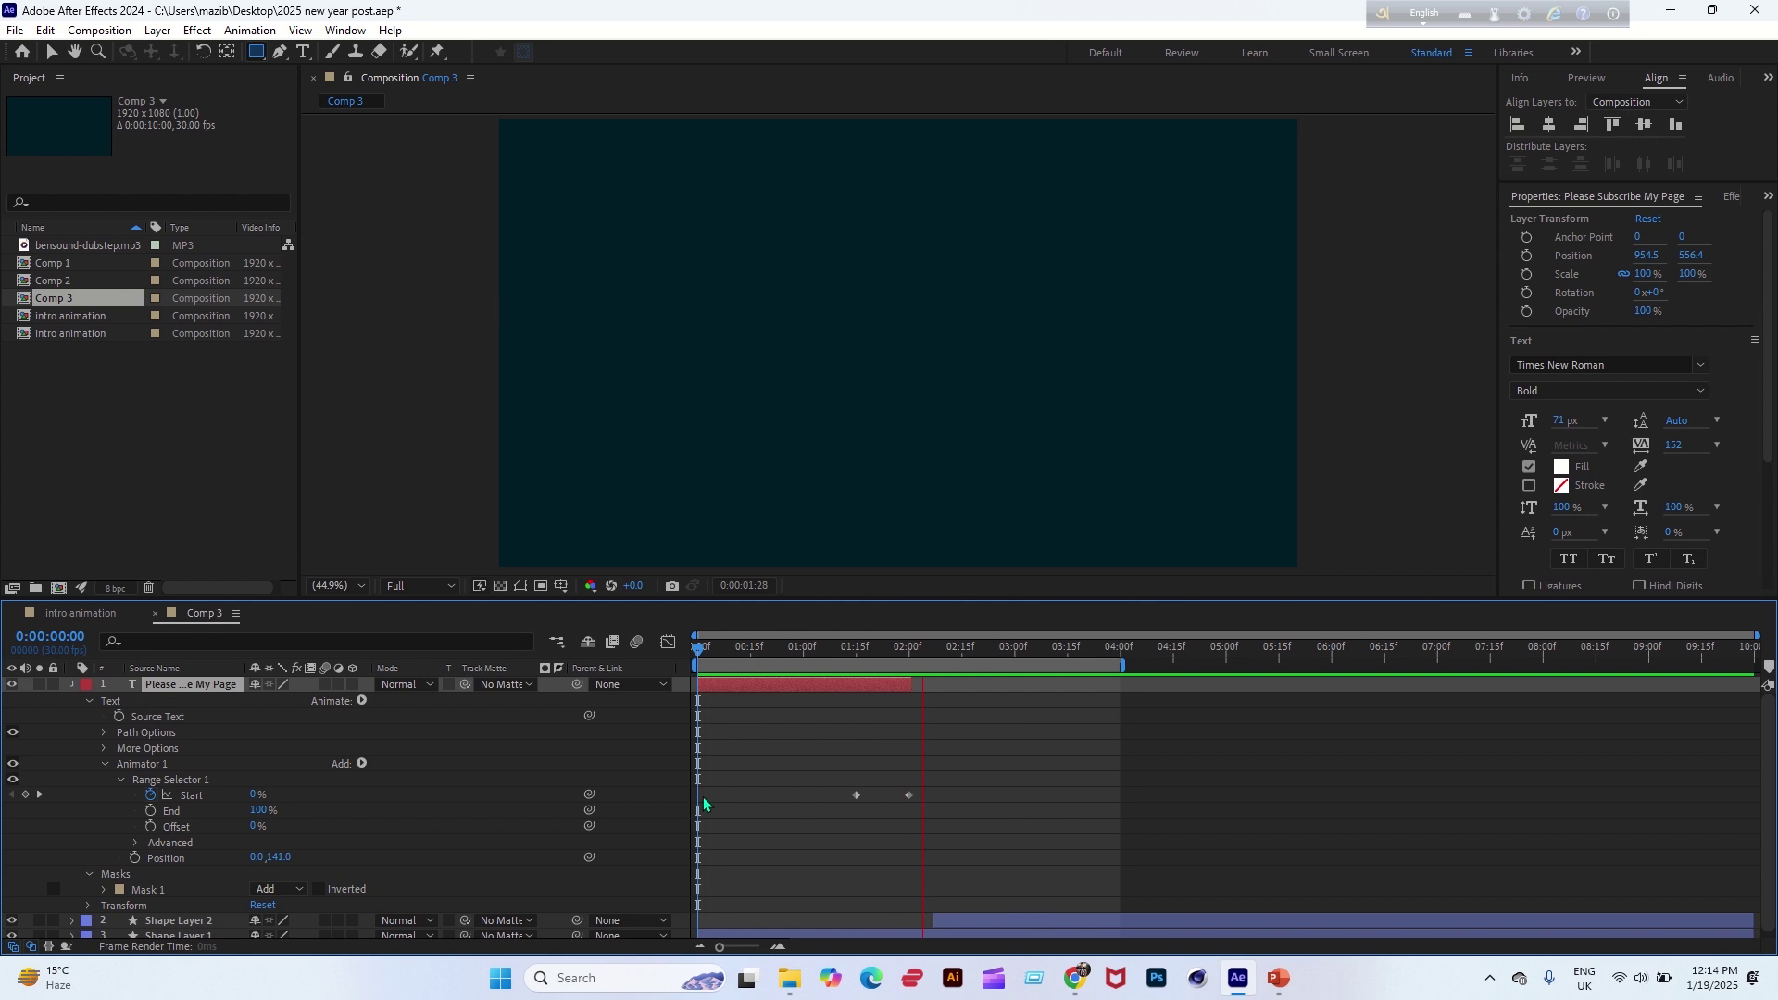
Duplicate the "Please Subscribe My Page" text layer and shift the original to start at about 0:00:02:10.
click(73, 684)
drag(725, 648, 944, 702)
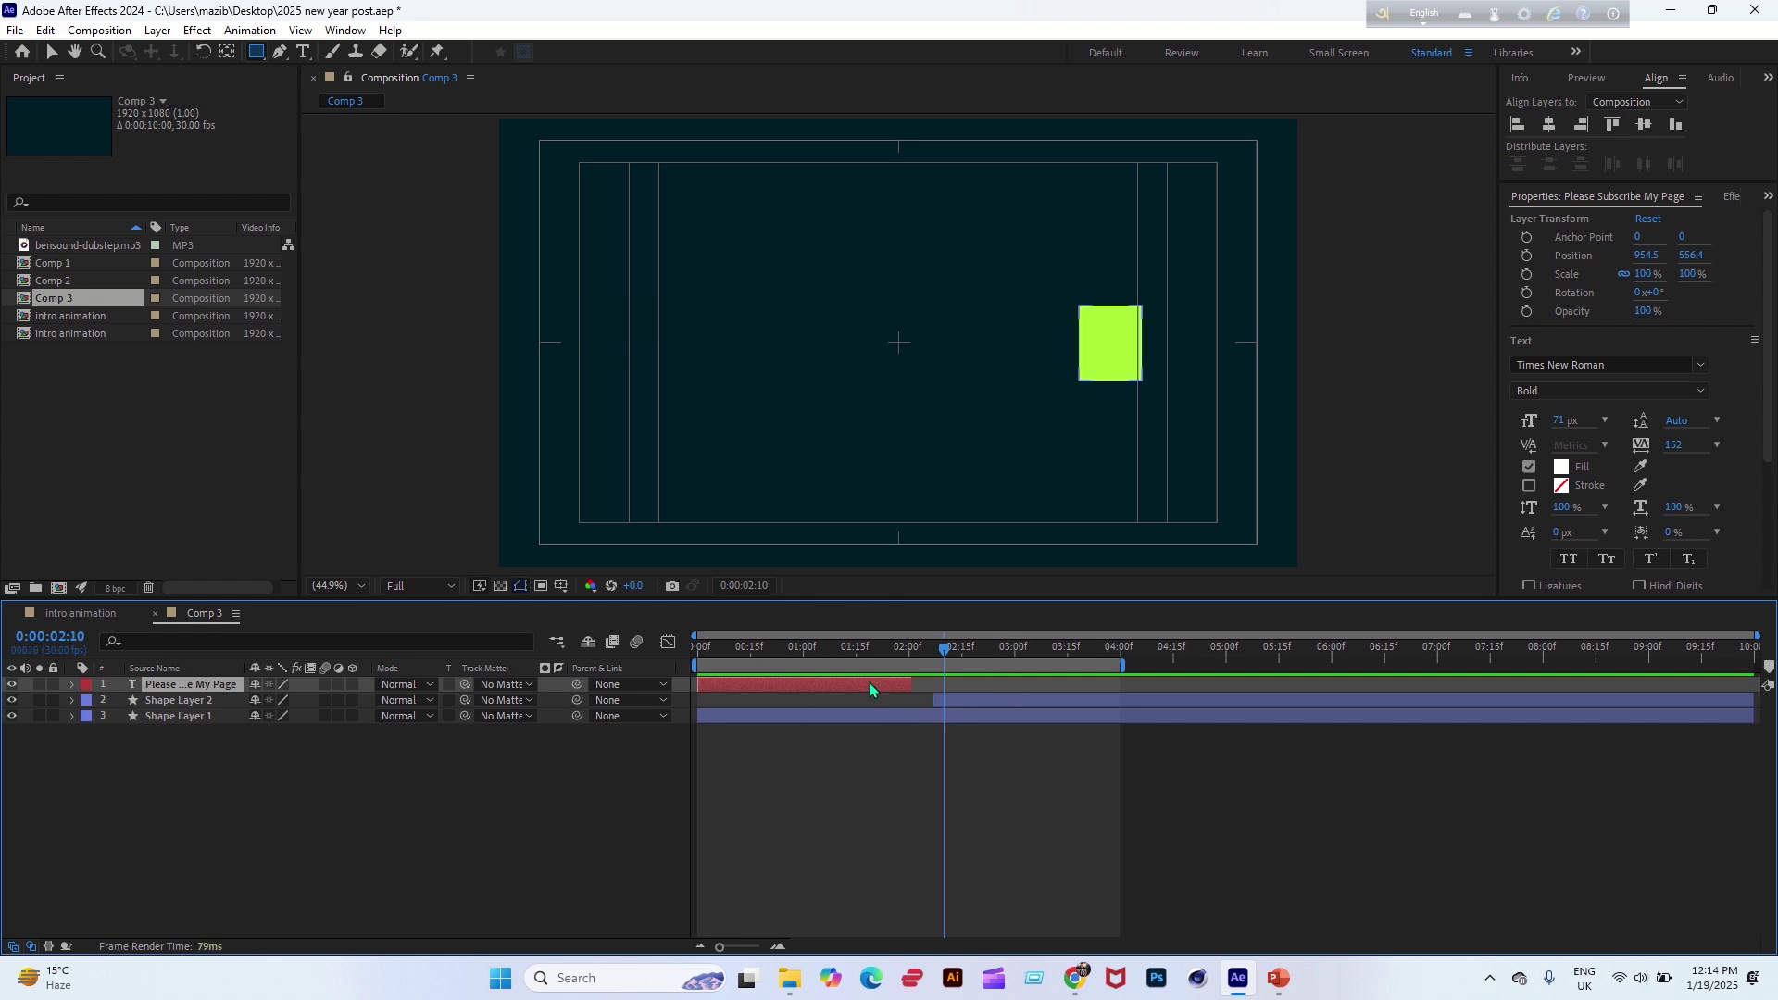
key(ctrl+d)
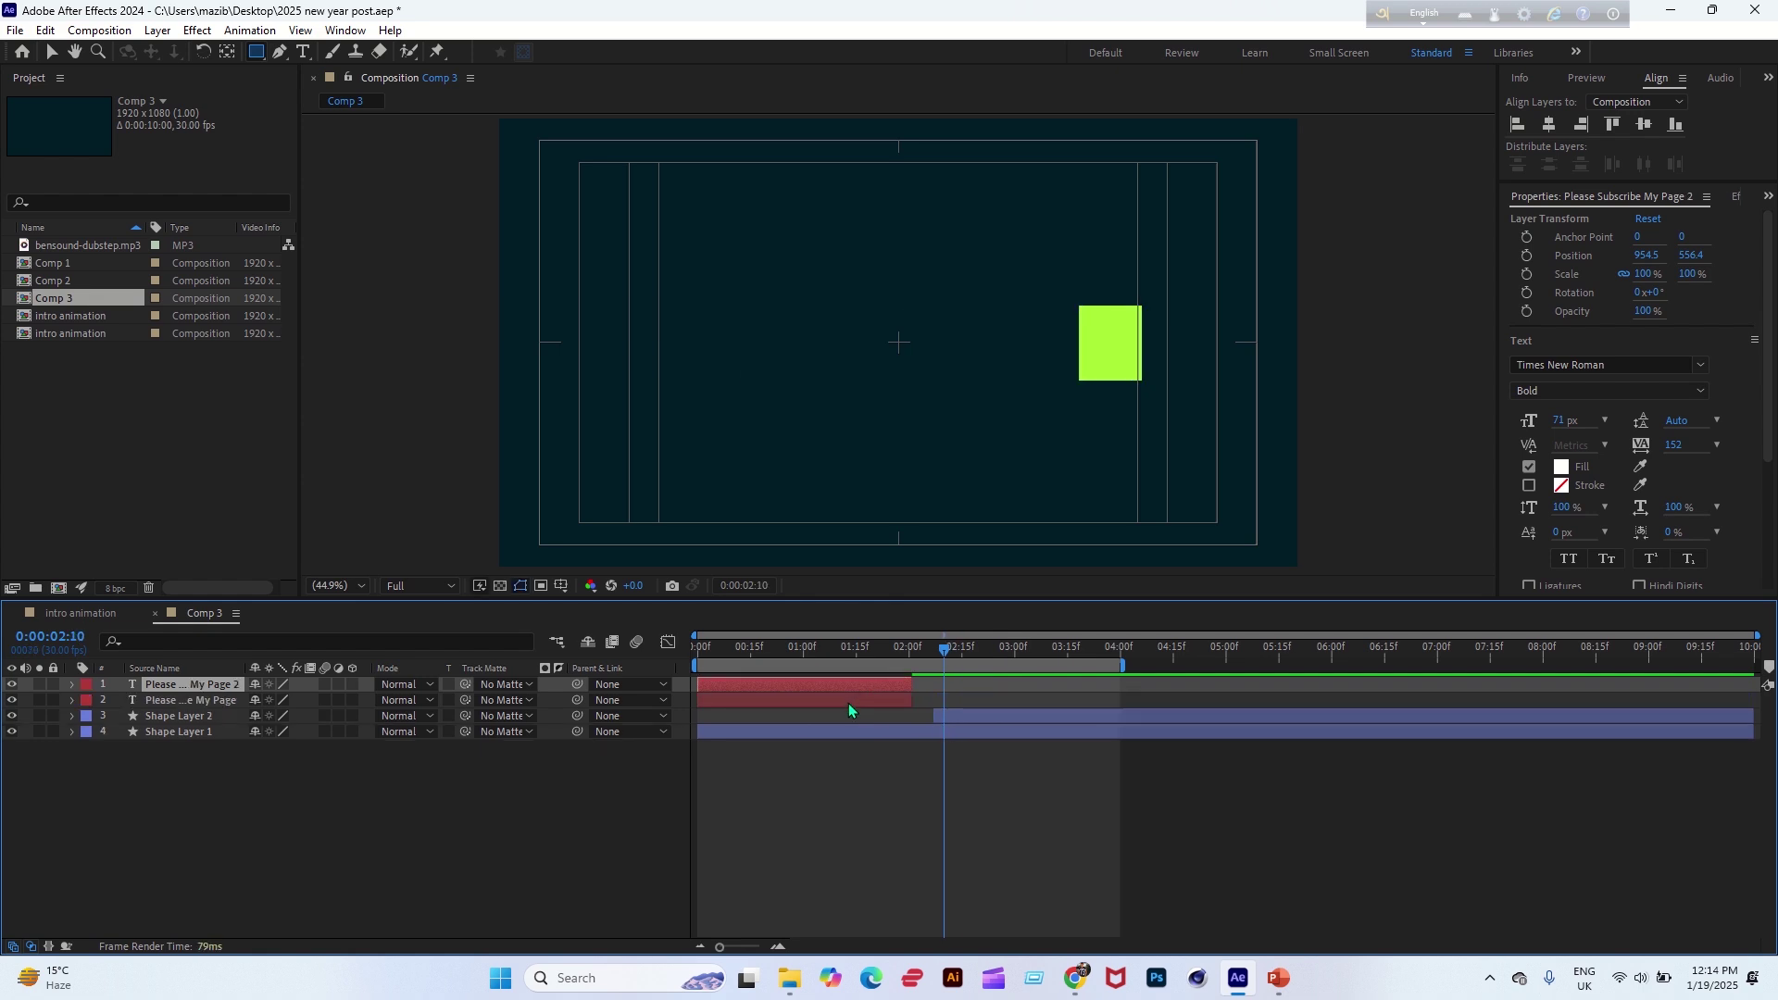
click(738, 703)
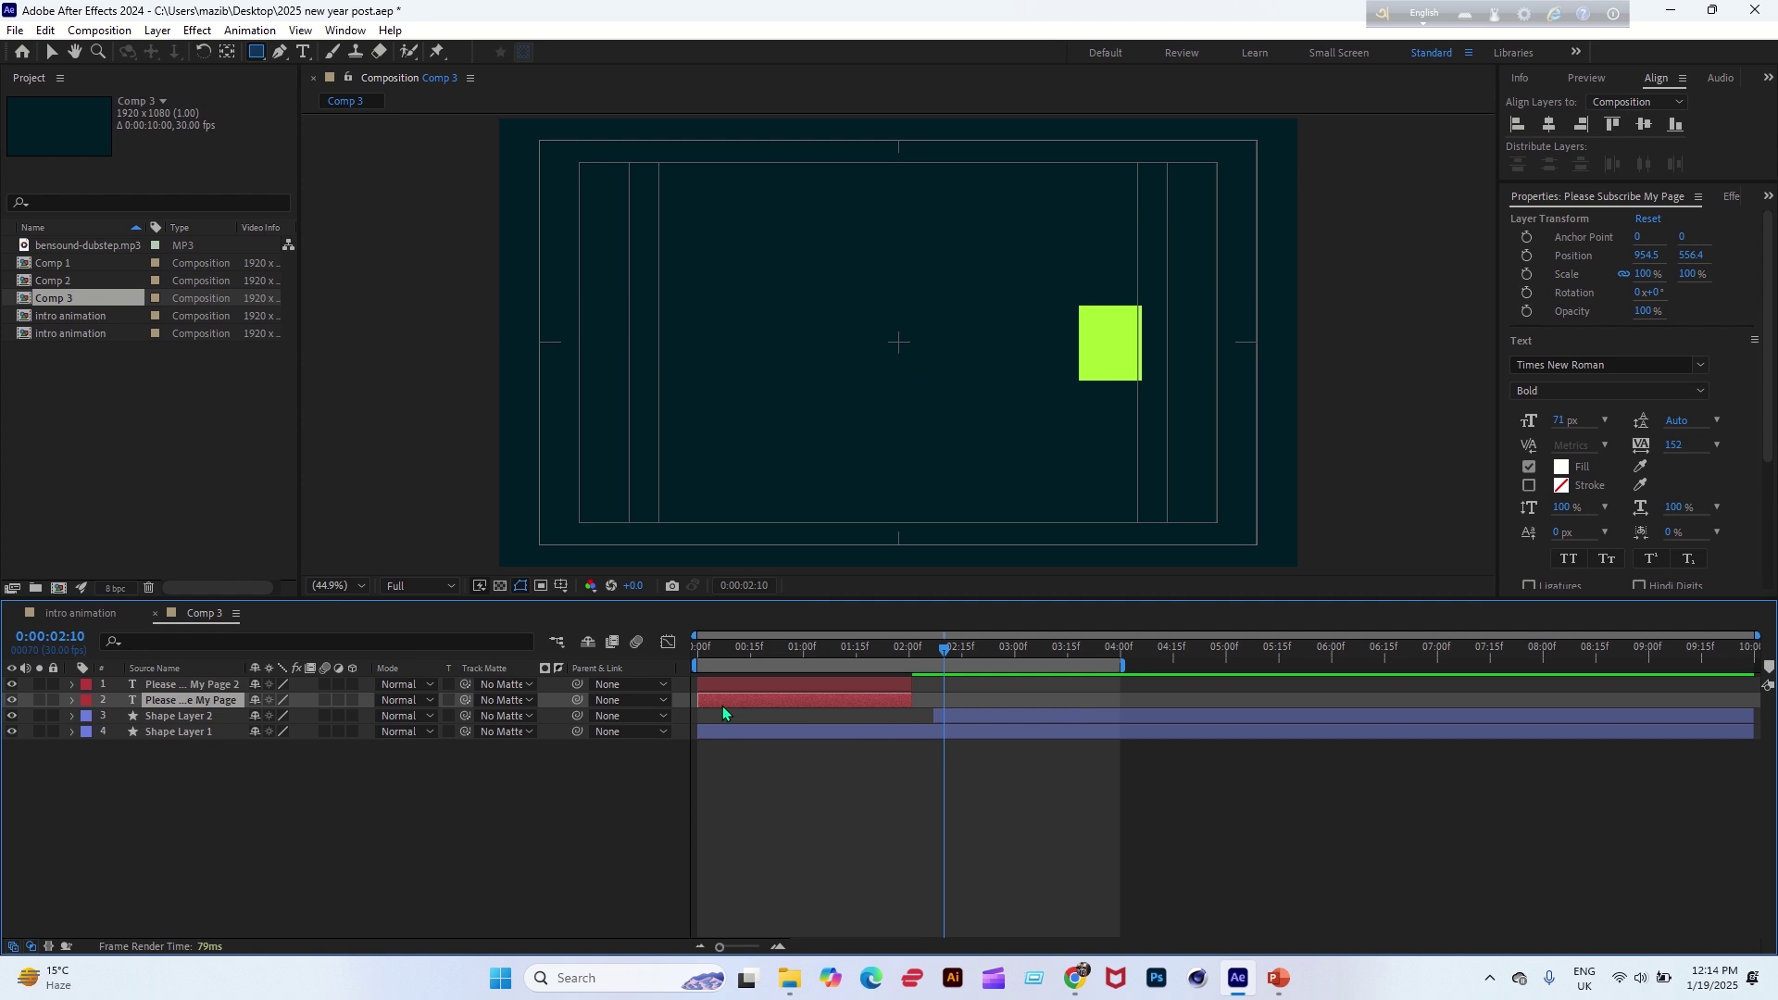
drag(722, 706, 969, 702)
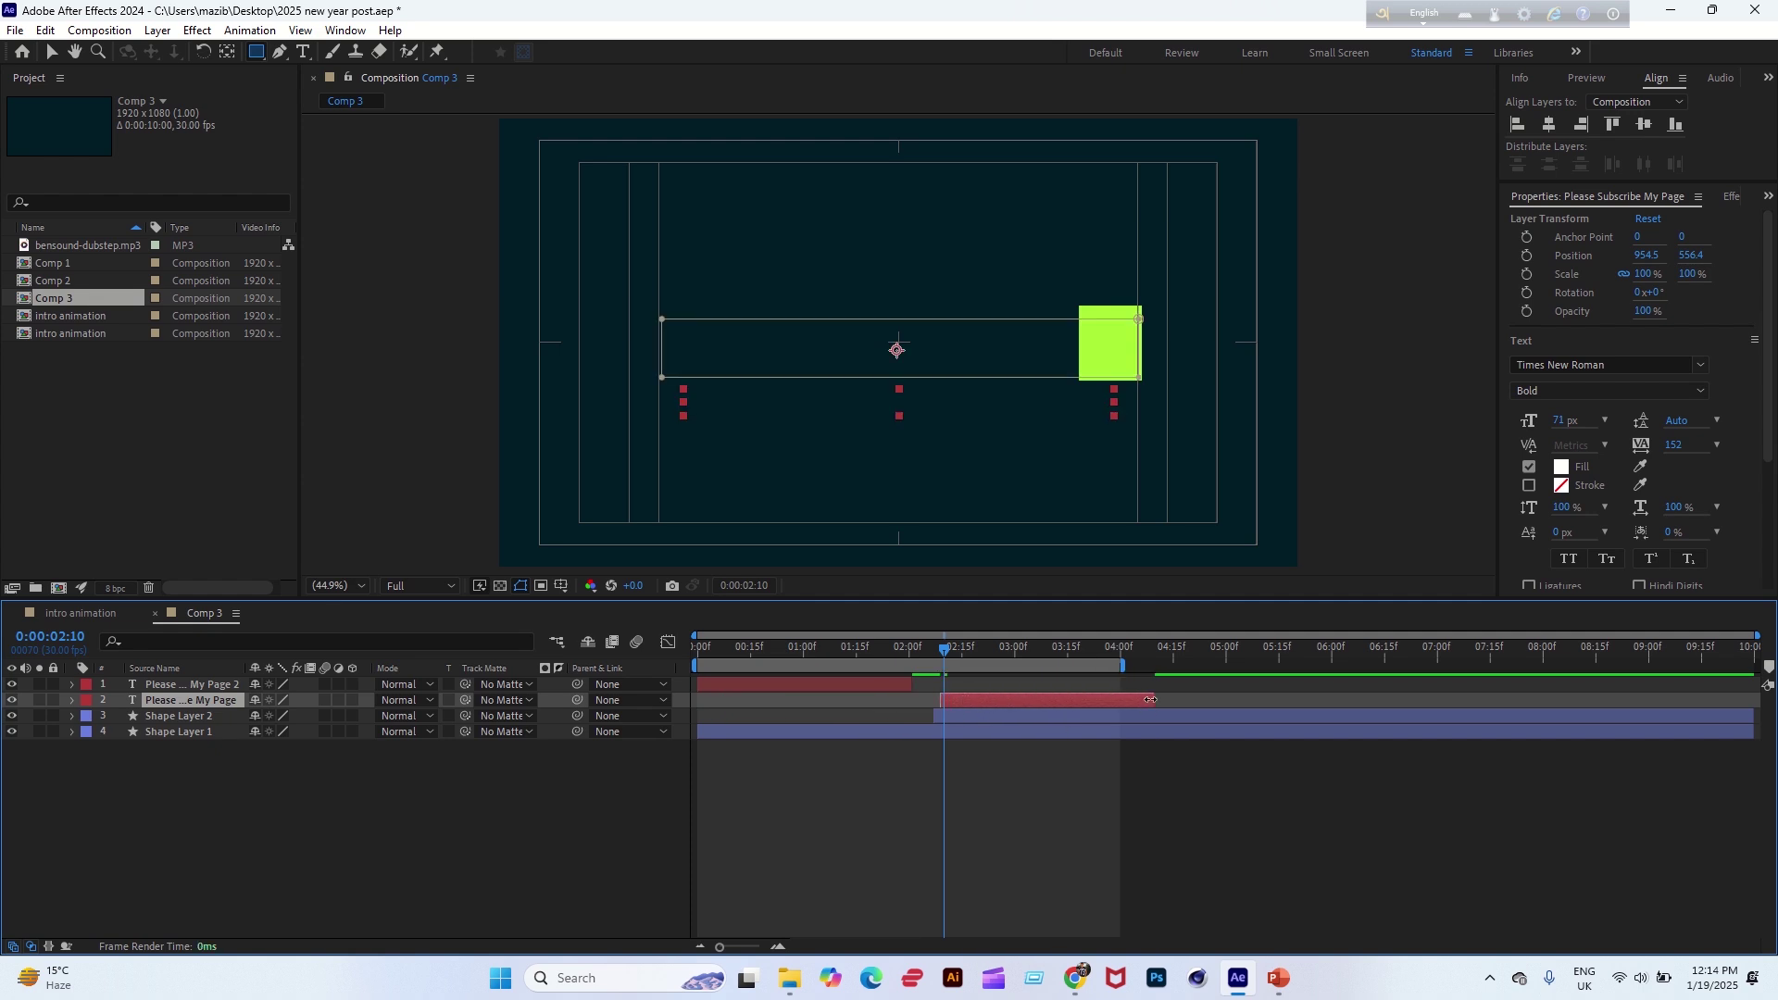
Move both Range Selector Start keyframes of the shifted text layer earlier, so the first sits at 0:00:02:11.
key(u)
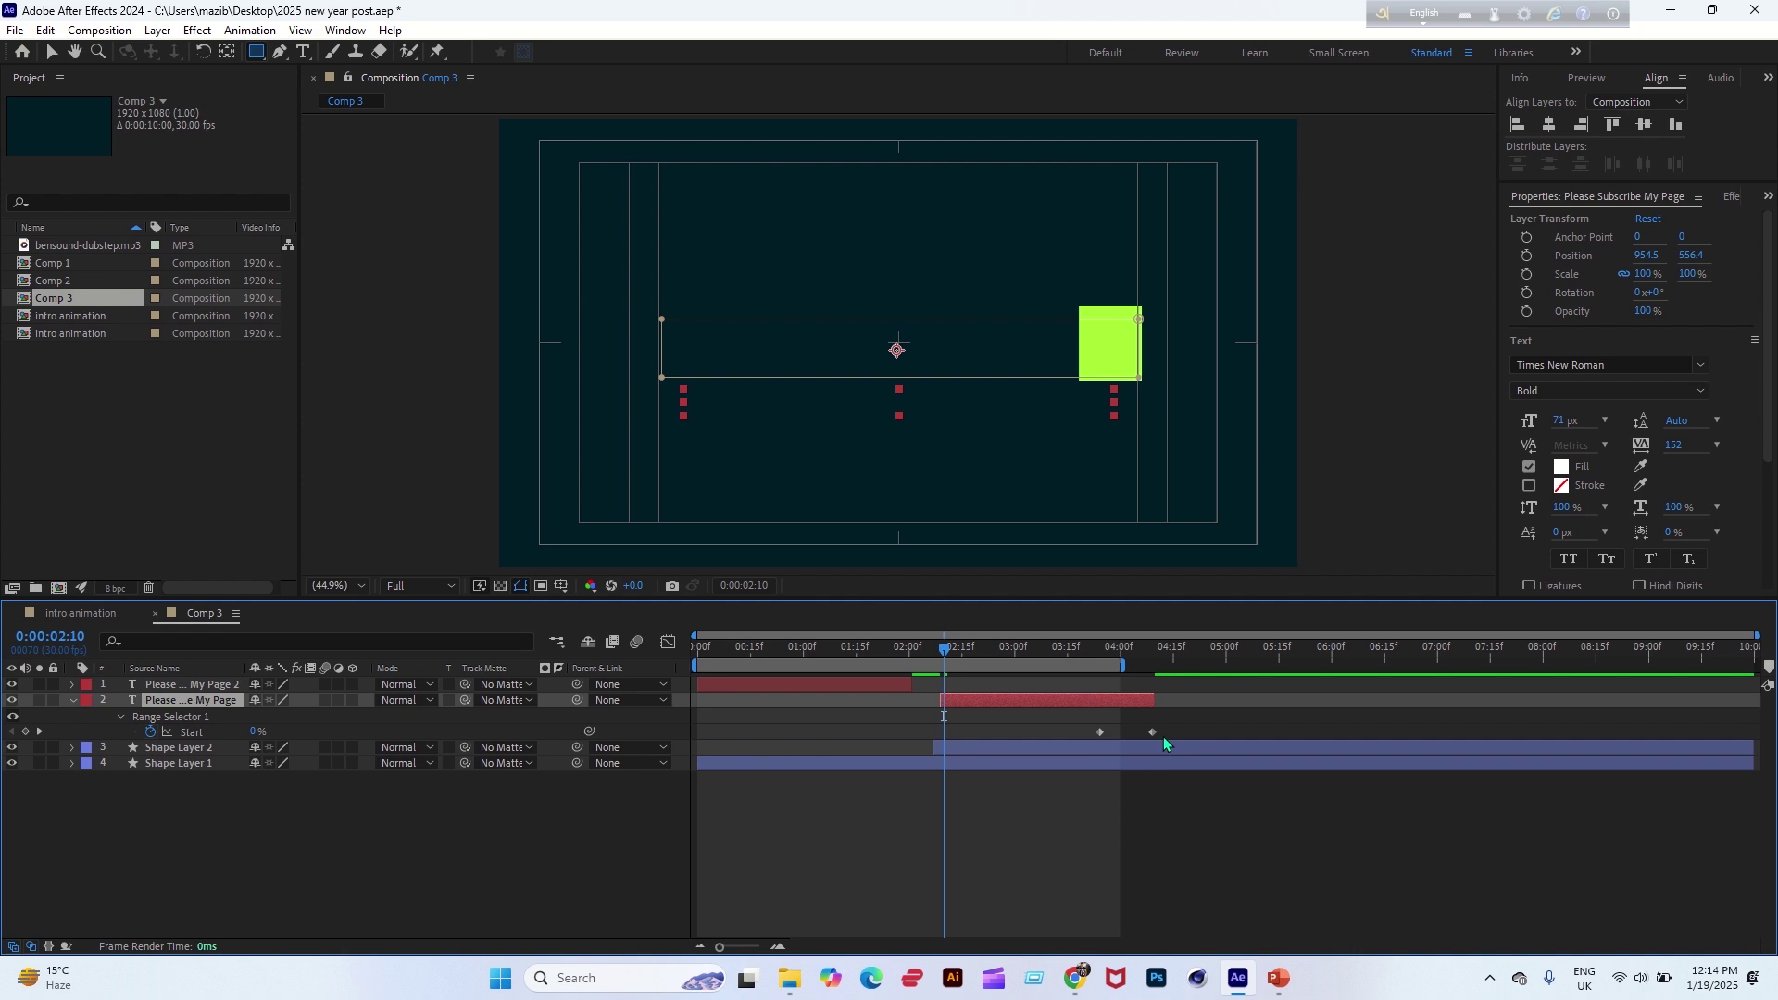
drag(1172, 727, 1093, 741)
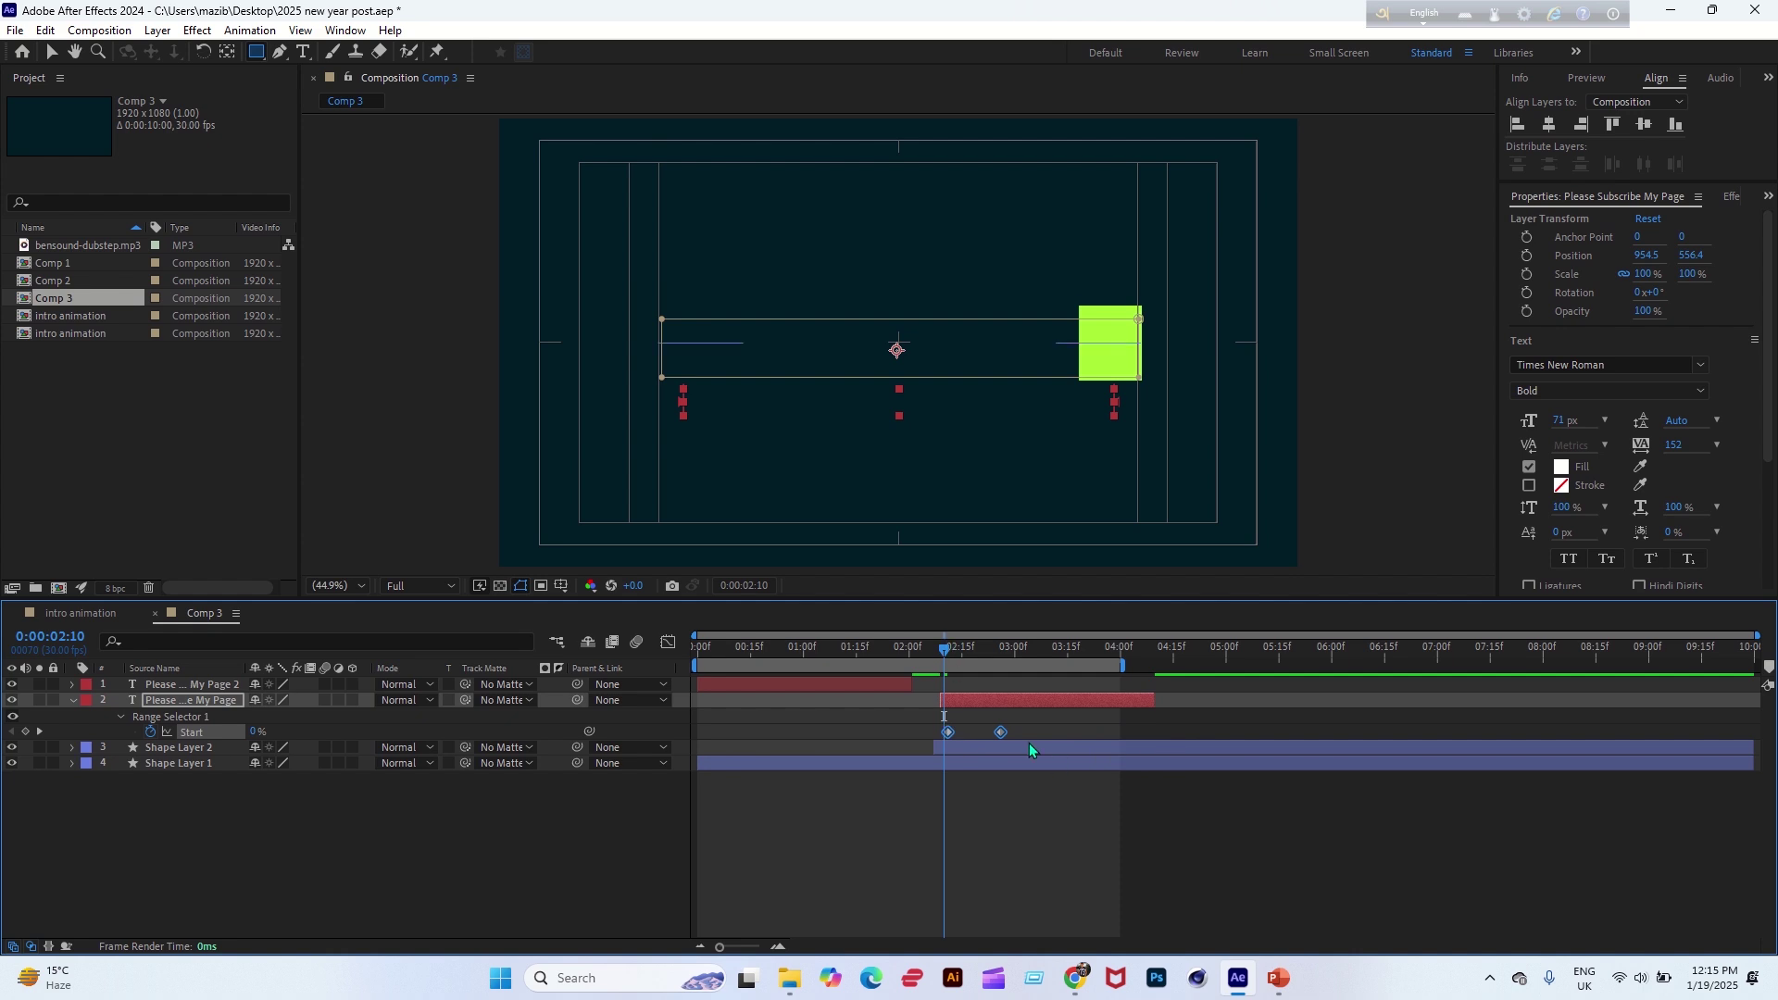
drag(973, 653, 1069, 653)
click(1096, 665)
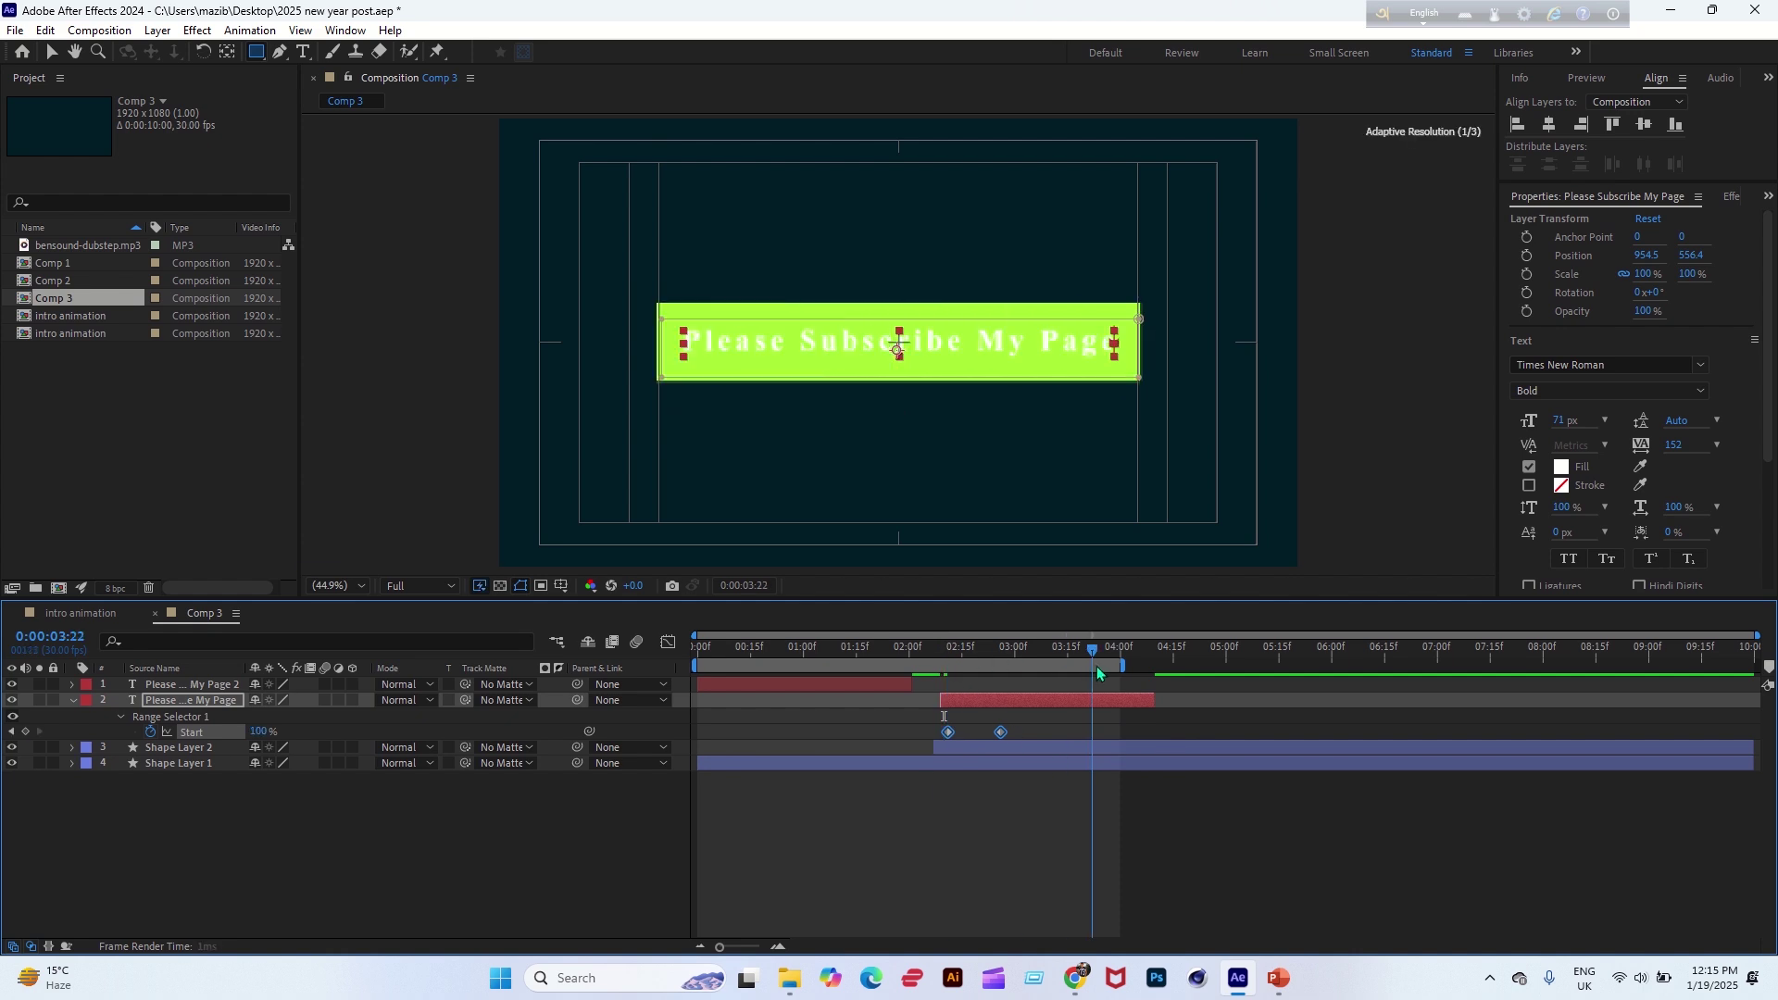
click(1099, 713)
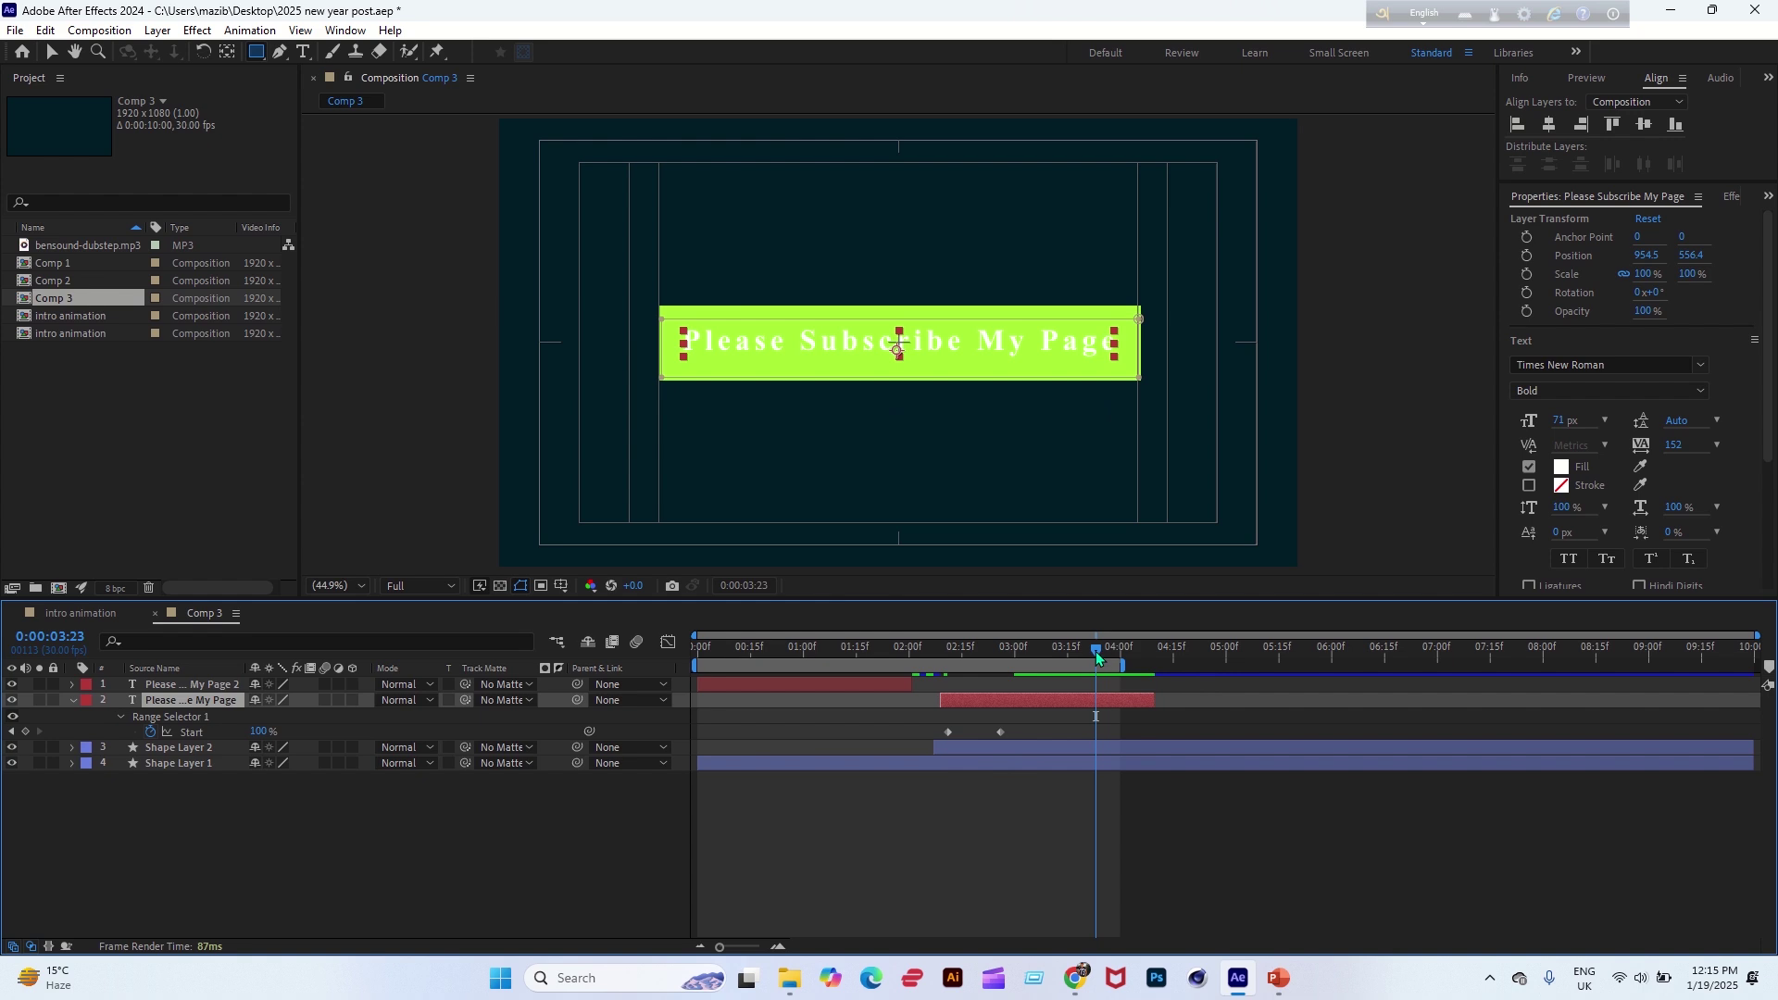
Trim the shifted text layer's end to 0:00:04:00 and move its second Start keyframe to about 0:00:03:19.
drag(1097, 654, 1121, 657)
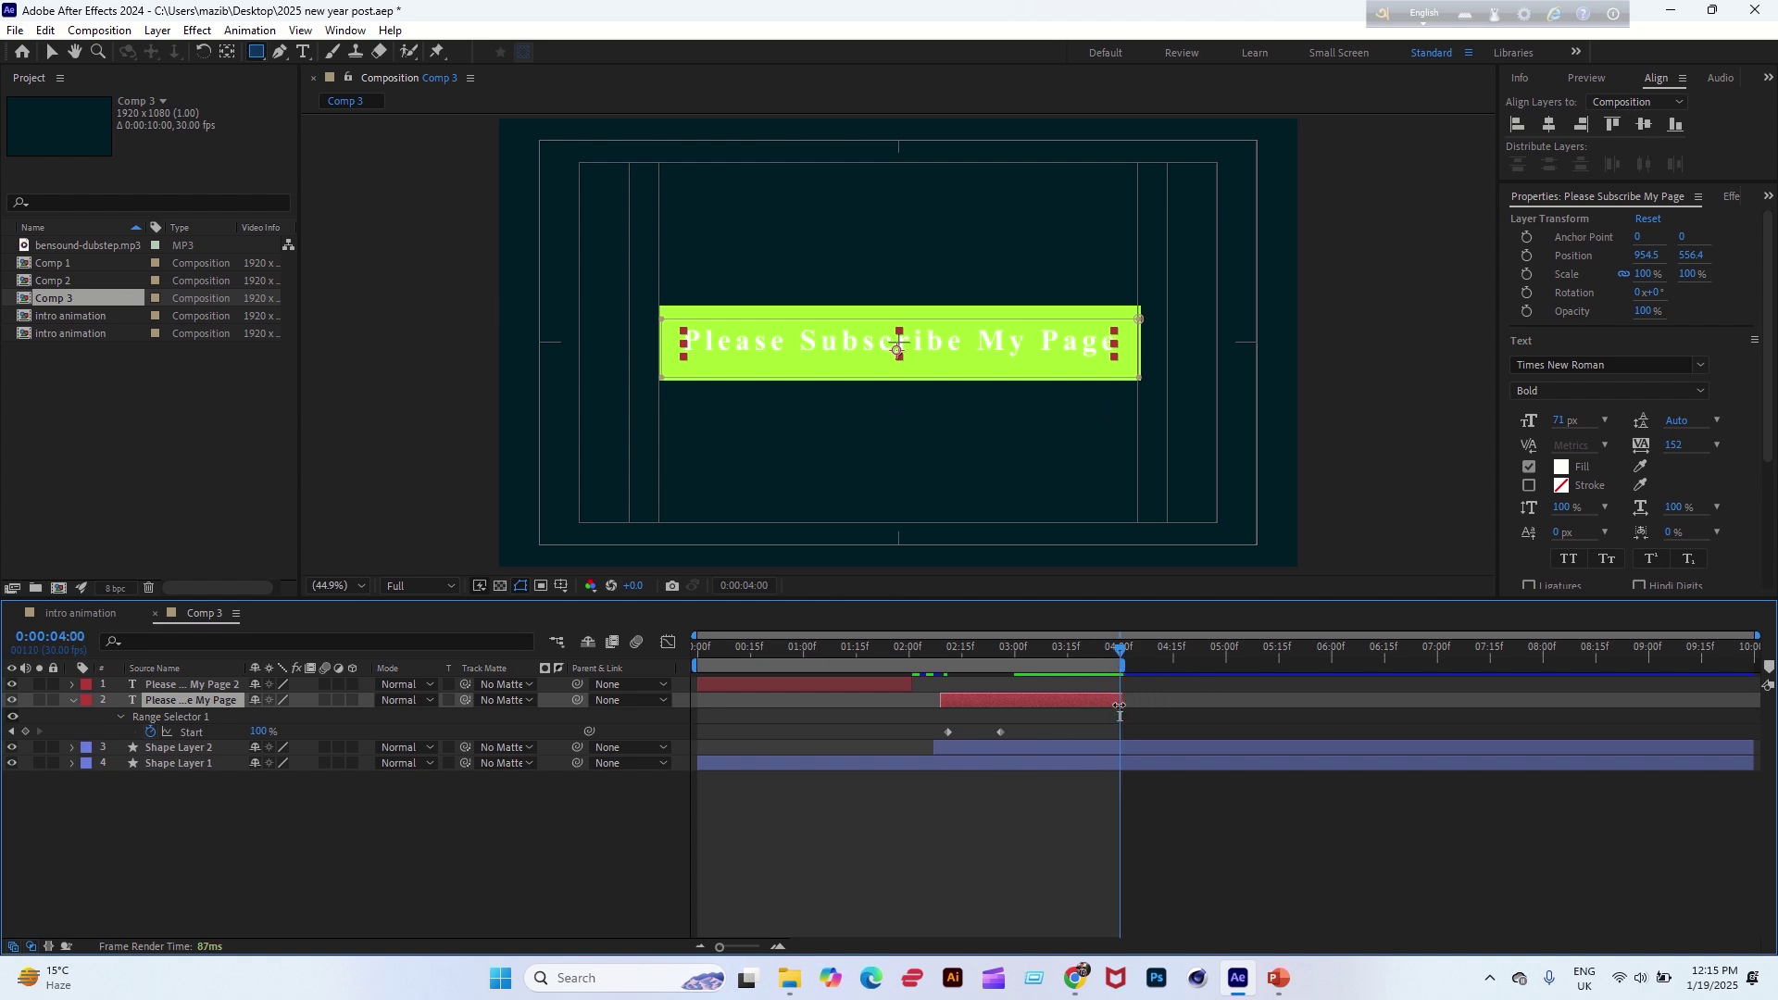
click(1000, 732)
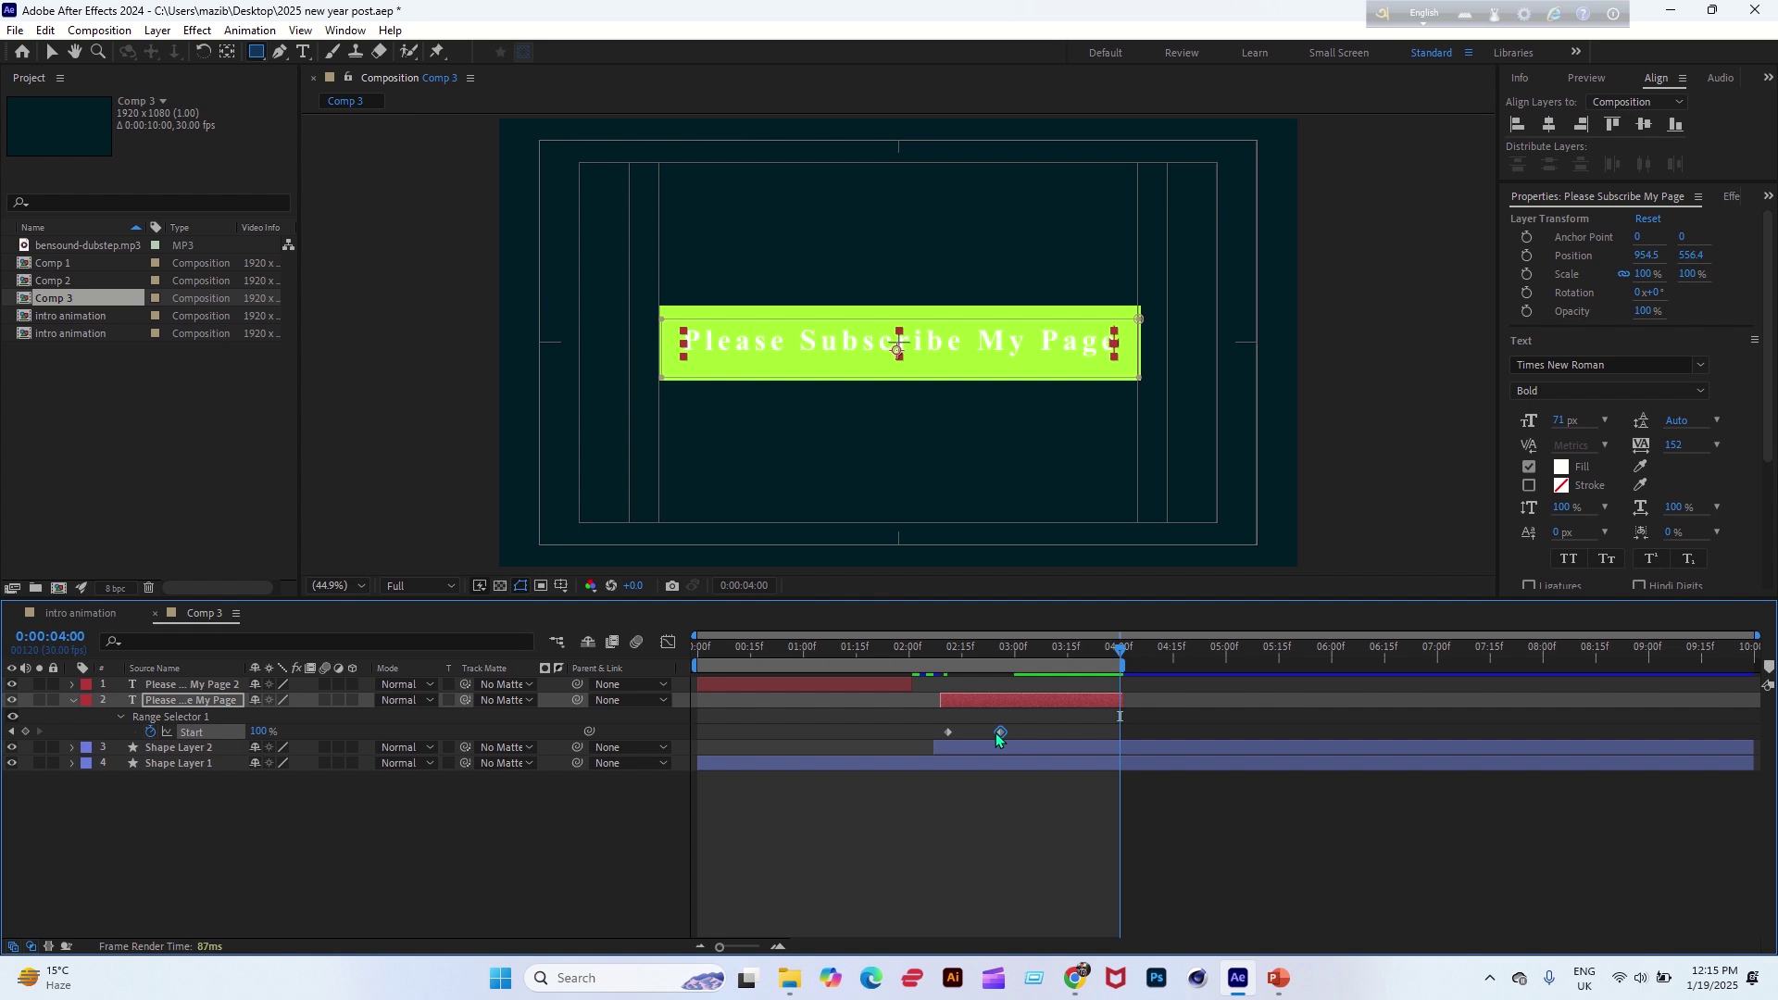
drag(1009, 736, 1083, 733)
At 0:00:02:11, replace the shifted text layer's wording with "Thanks for watching".
drag(1126, 654, 947, 651)
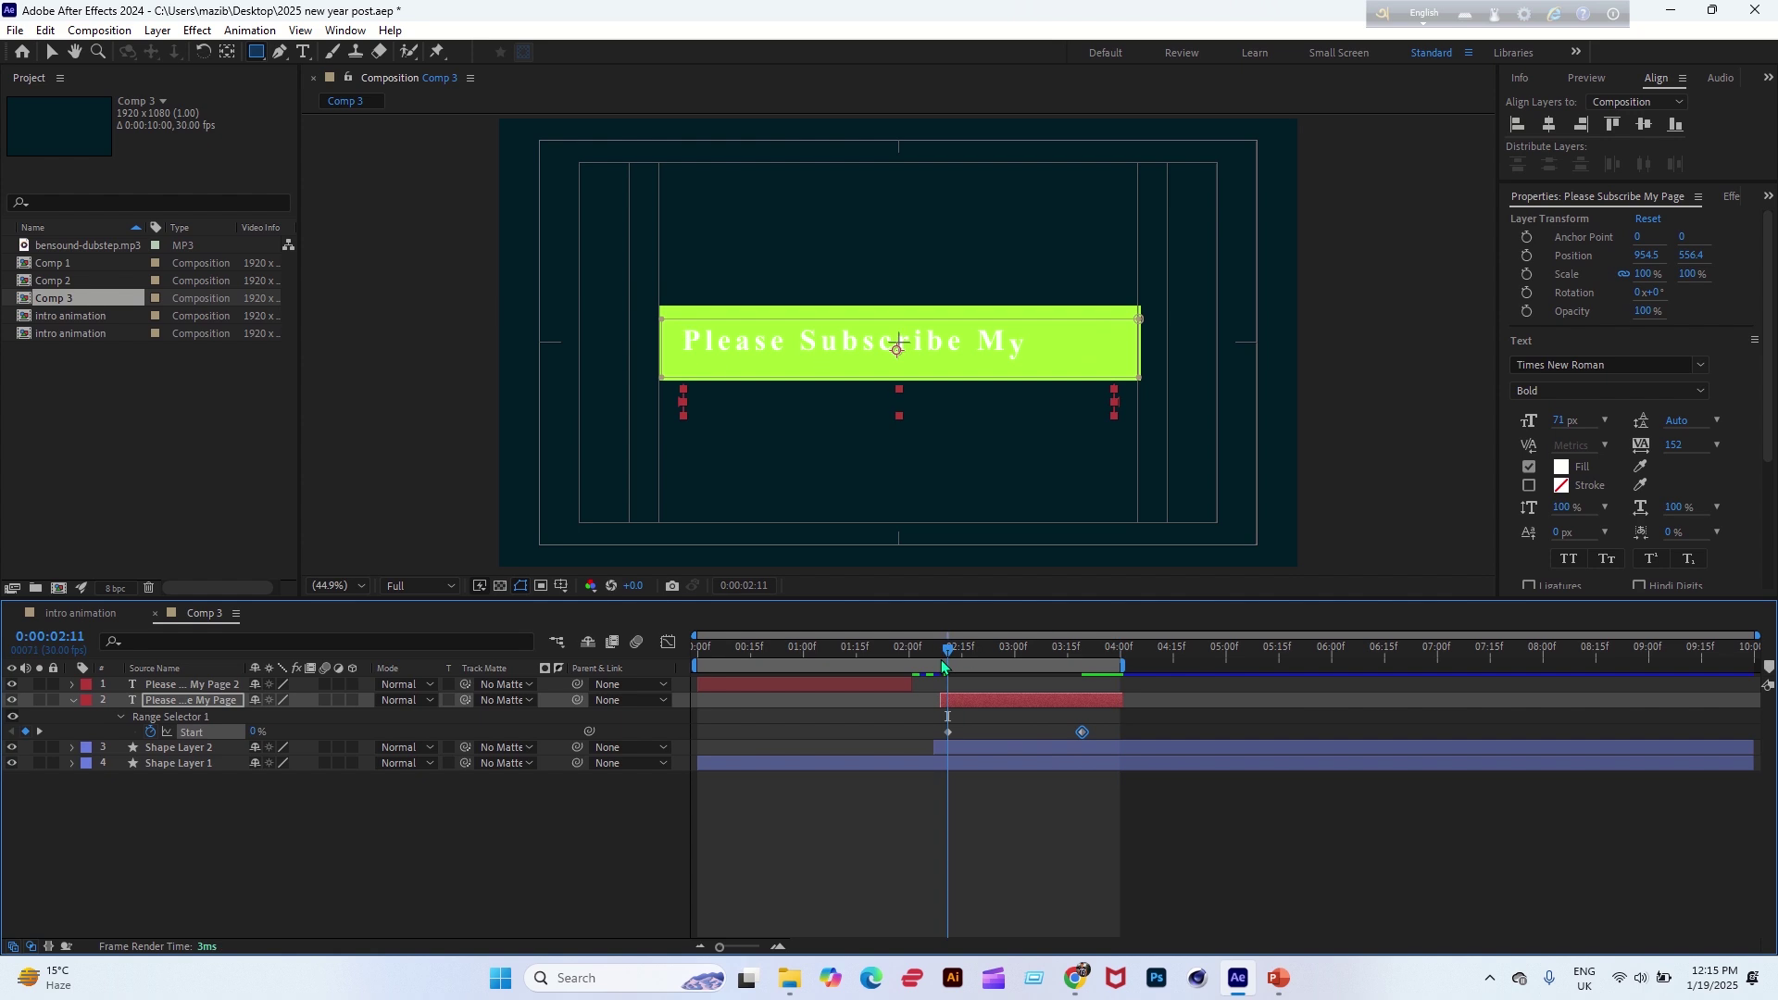
key(ctrl+t)
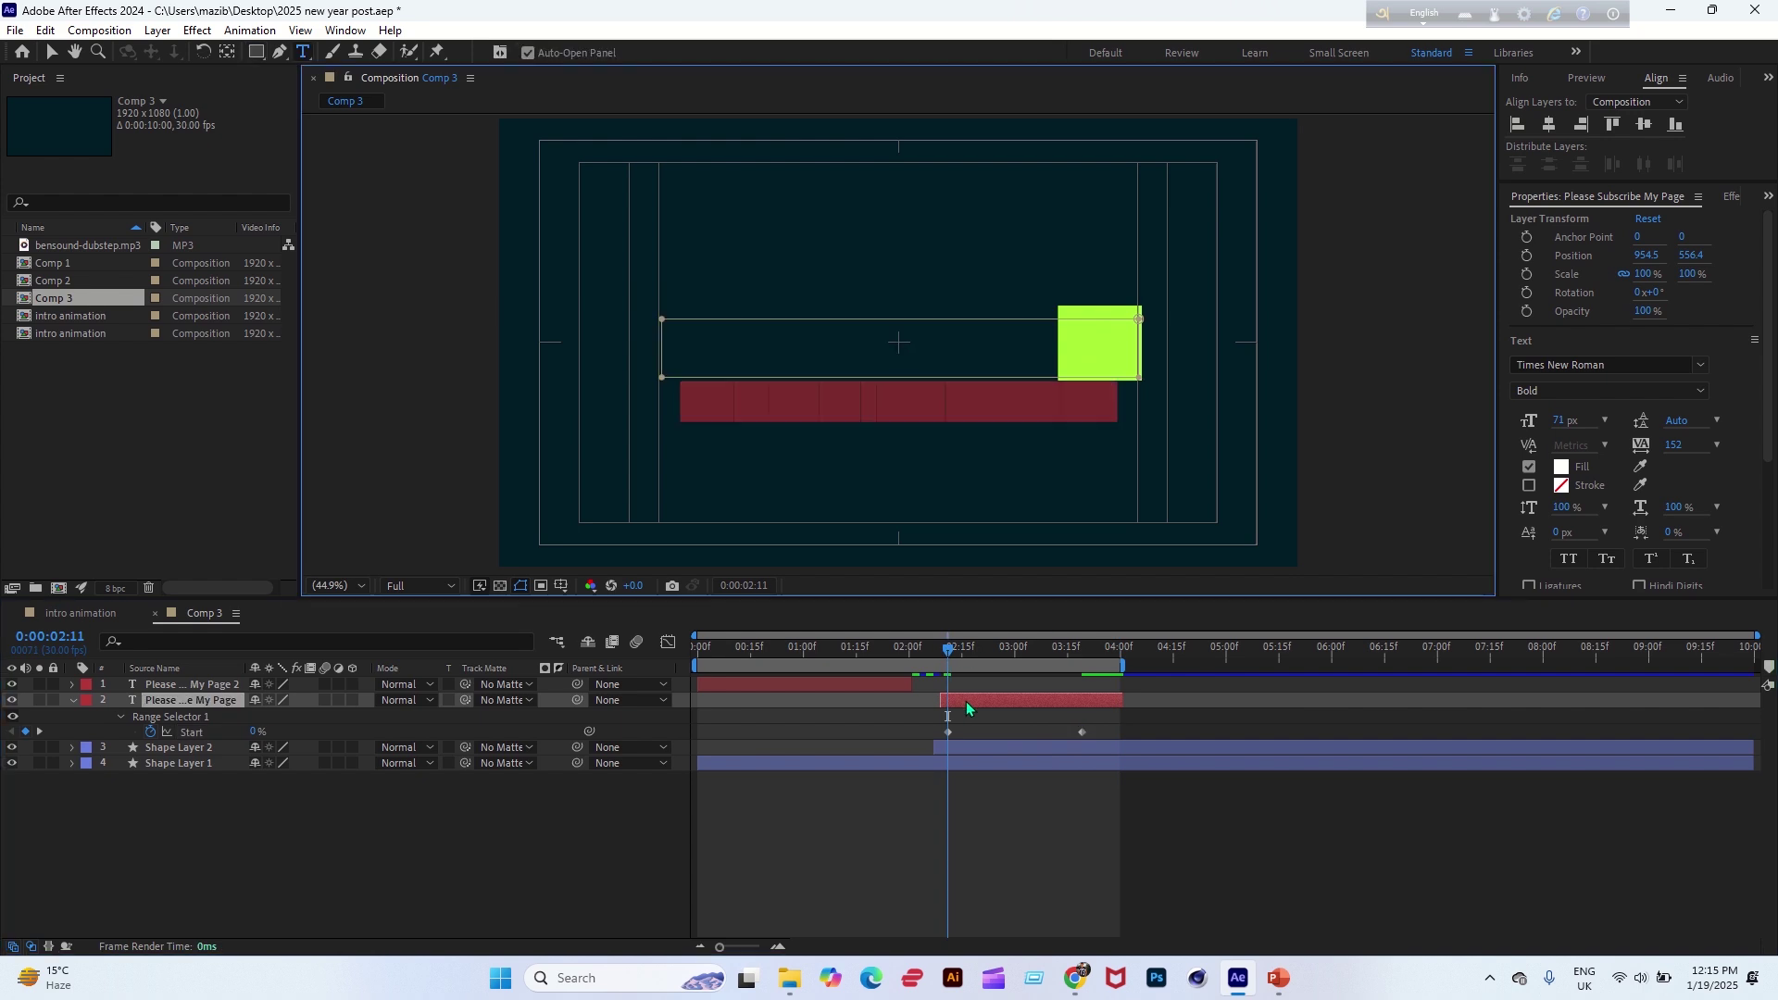
key(Caps_Lock)
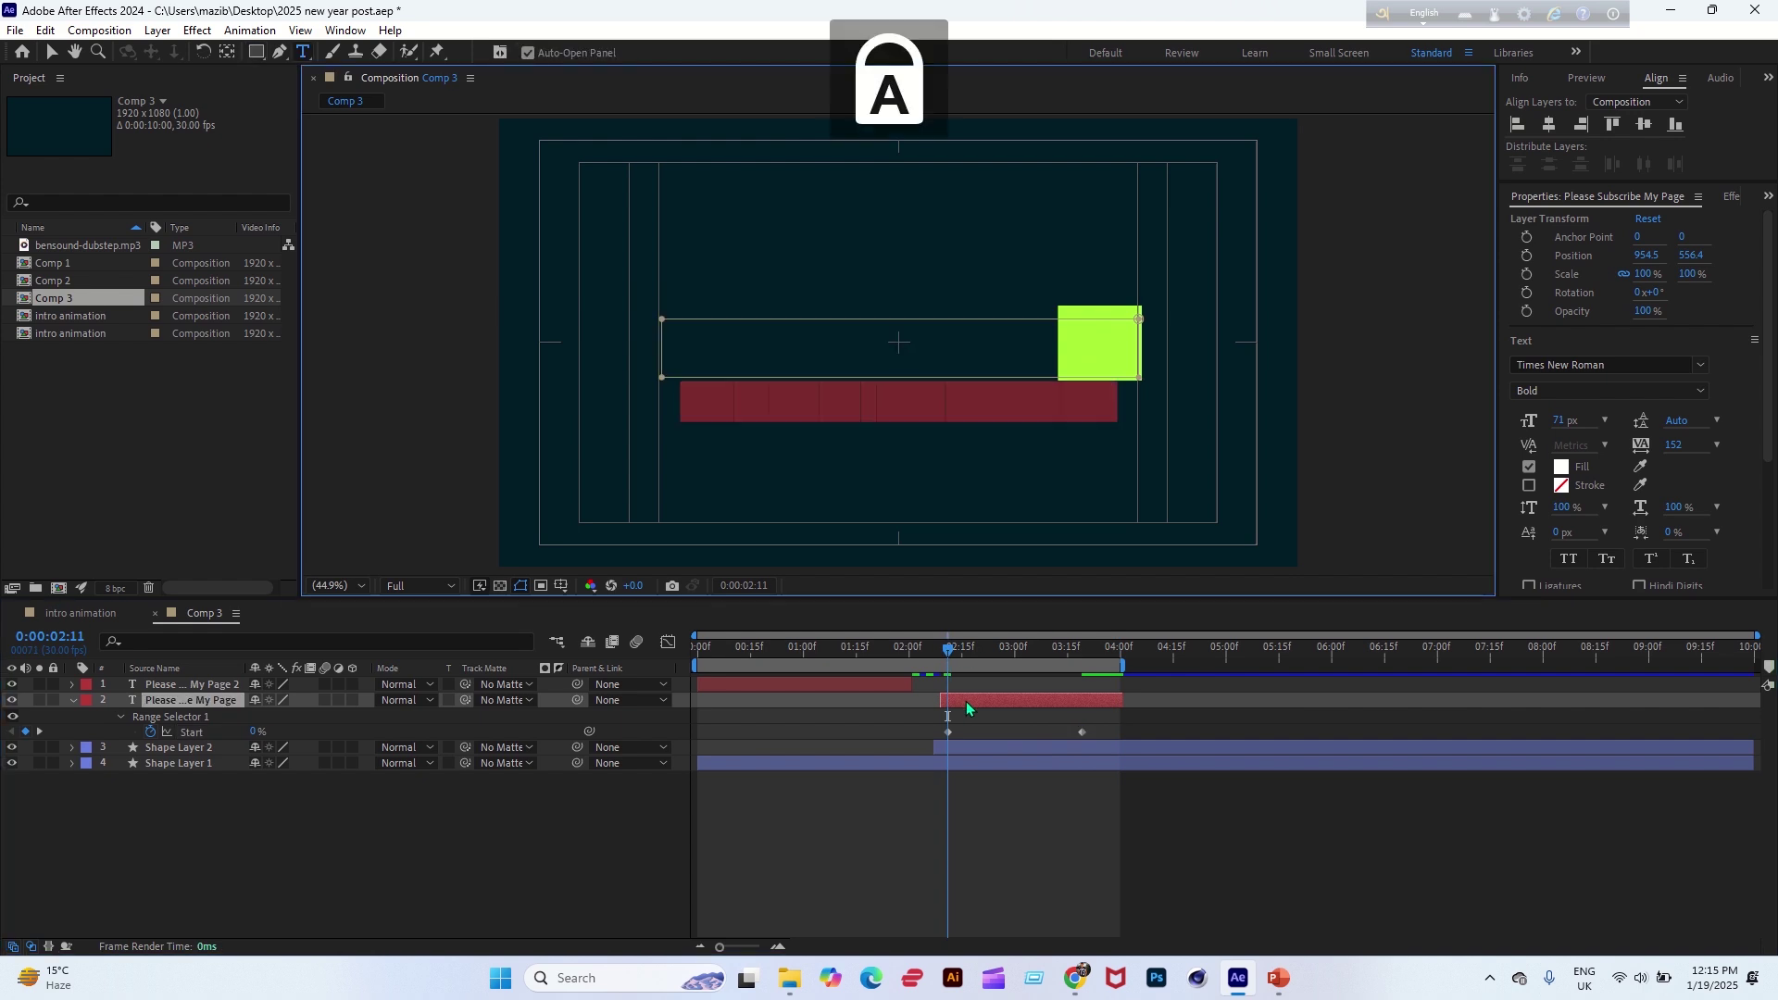
text(T)
key(Caps_Lock)
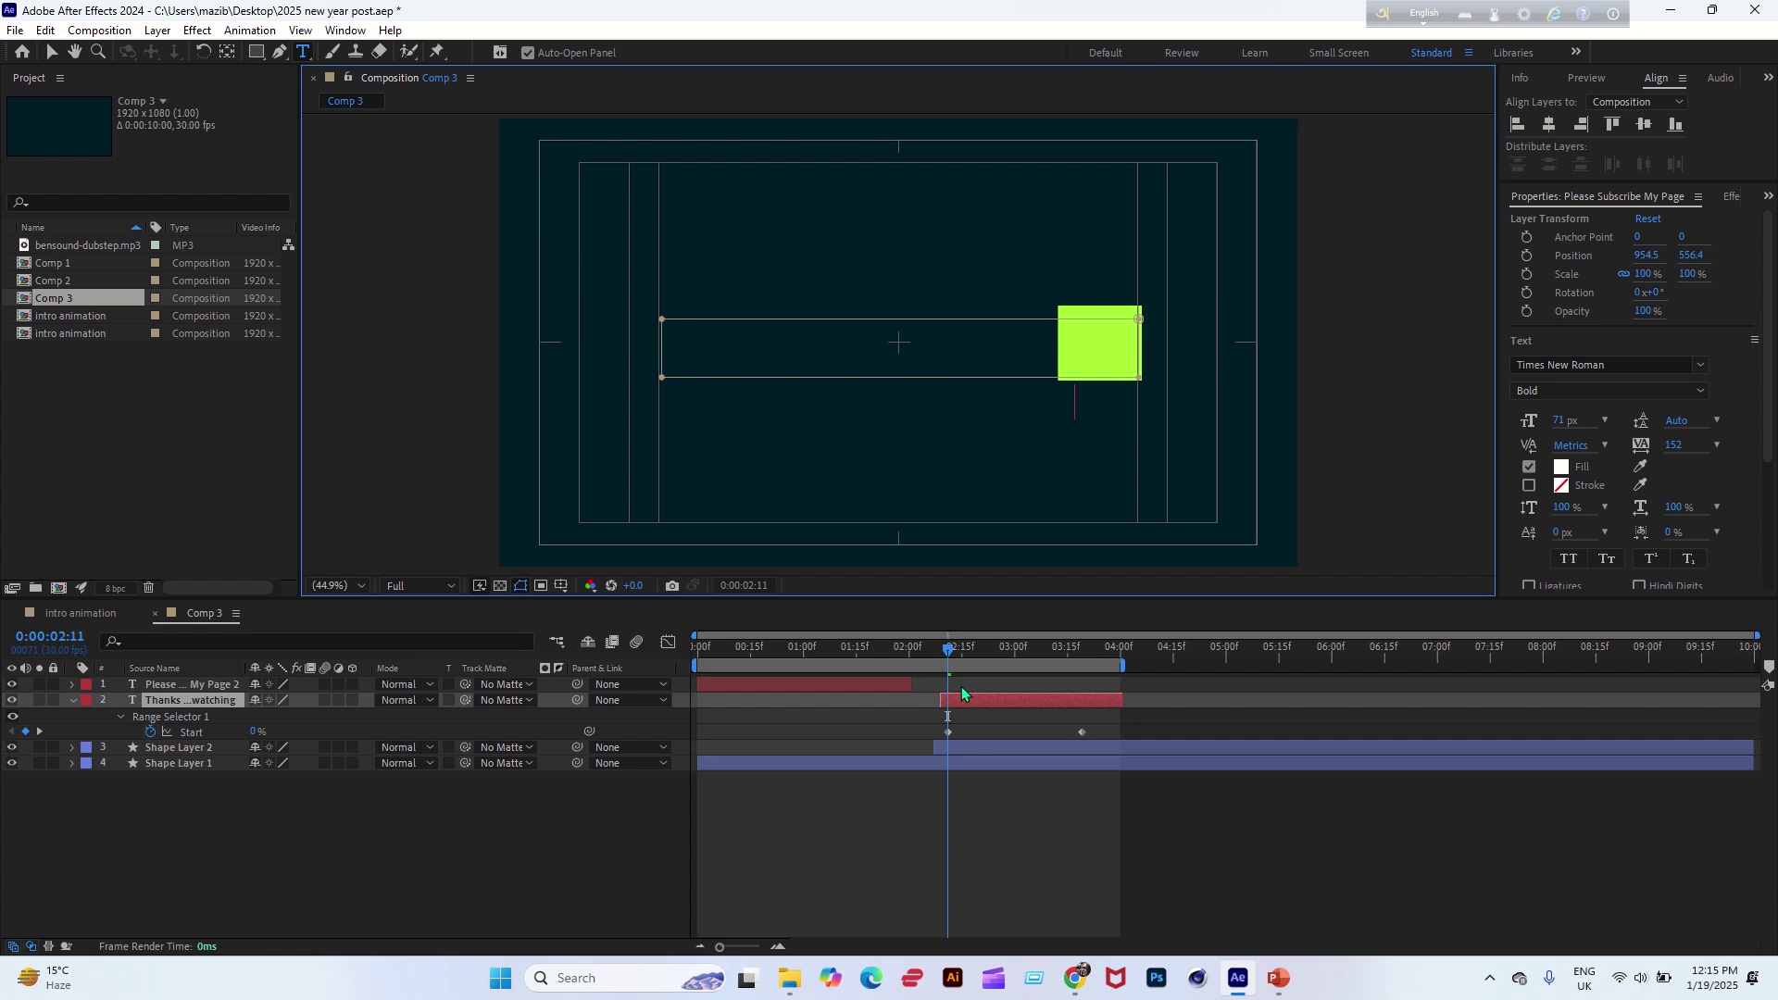
Play the composition from 0:00:02:07 and check when the "Thanks for watching" letters begin to appear.
drag(948, 650, 931, 699)
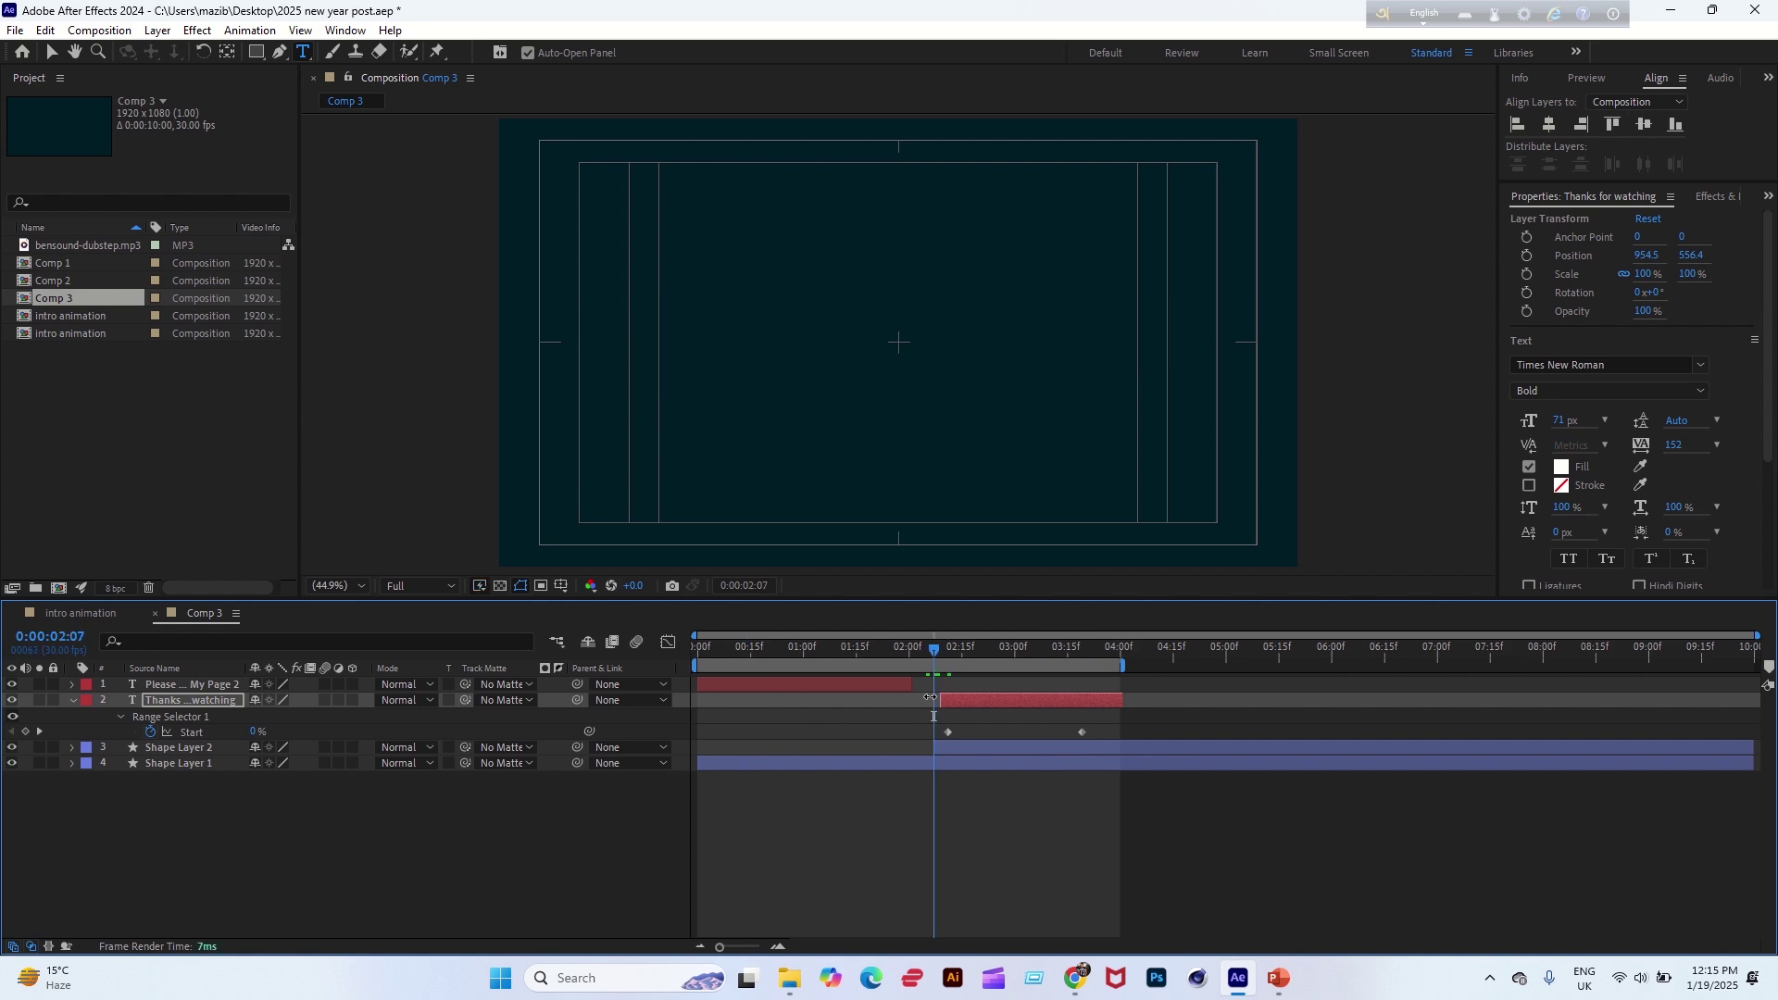
key(space)
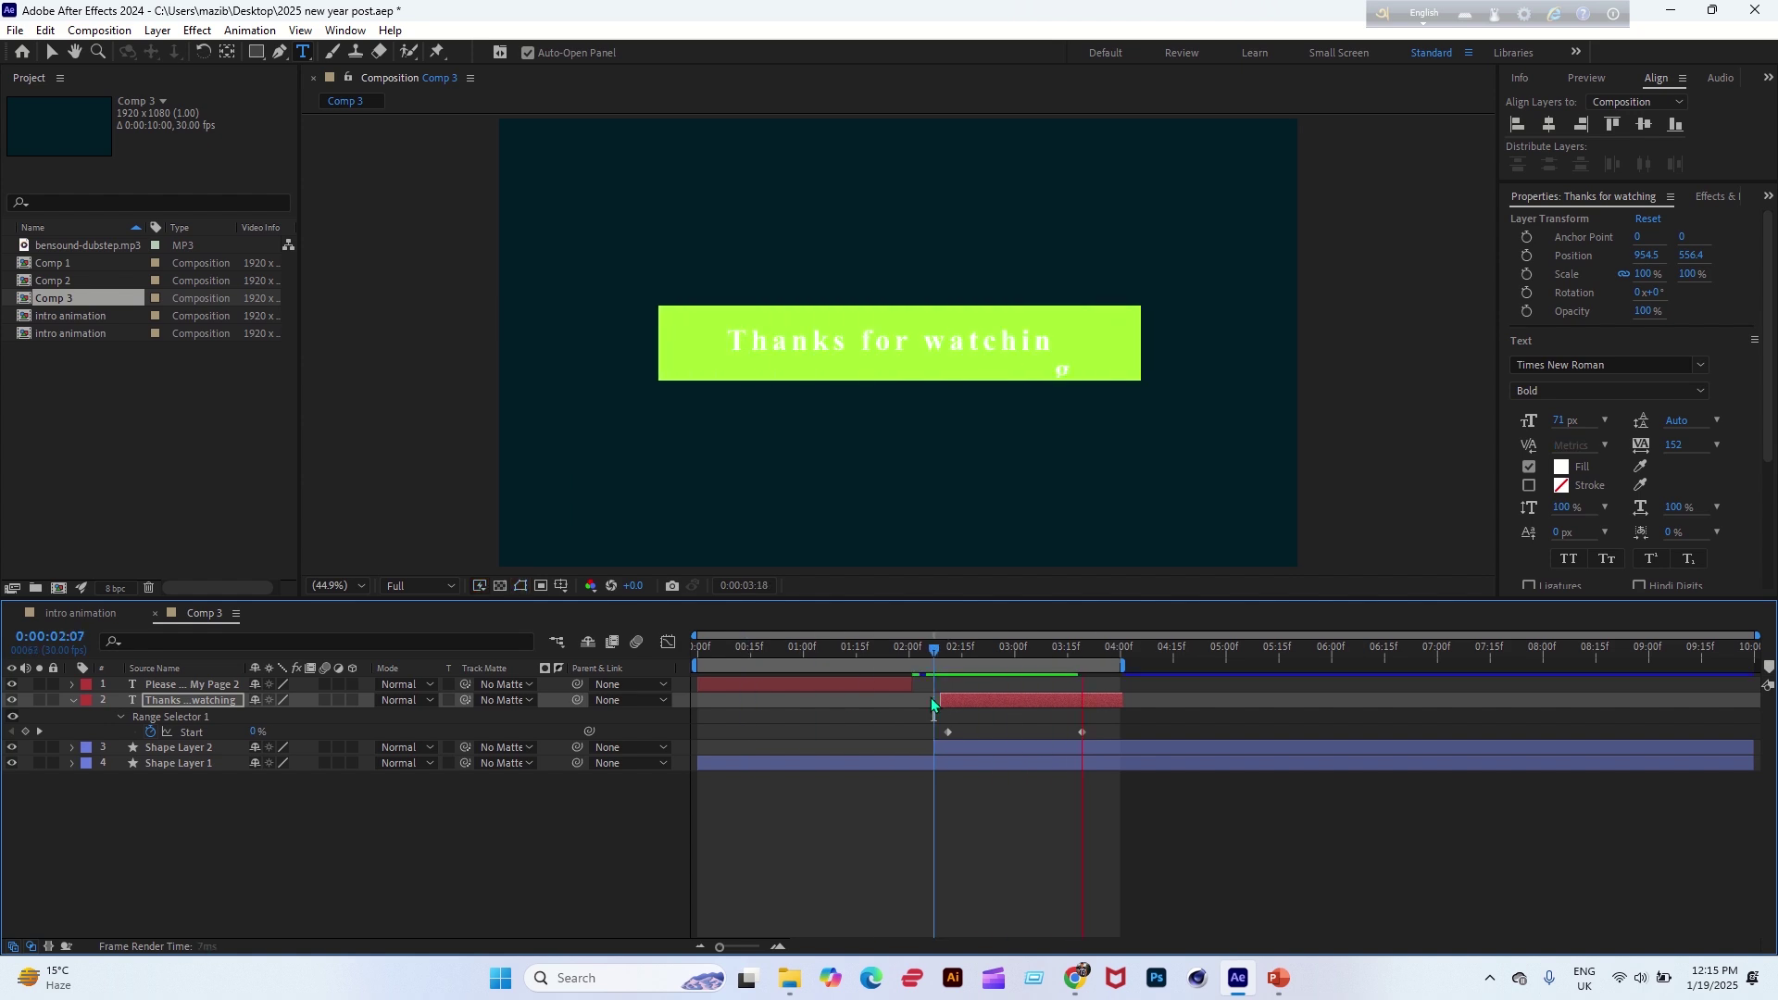
click(935, 651)
mouse_move(936, 651)
mouse_down()
mouse_move(920, 646)
mouse_move(953, 661)
mouse_up()
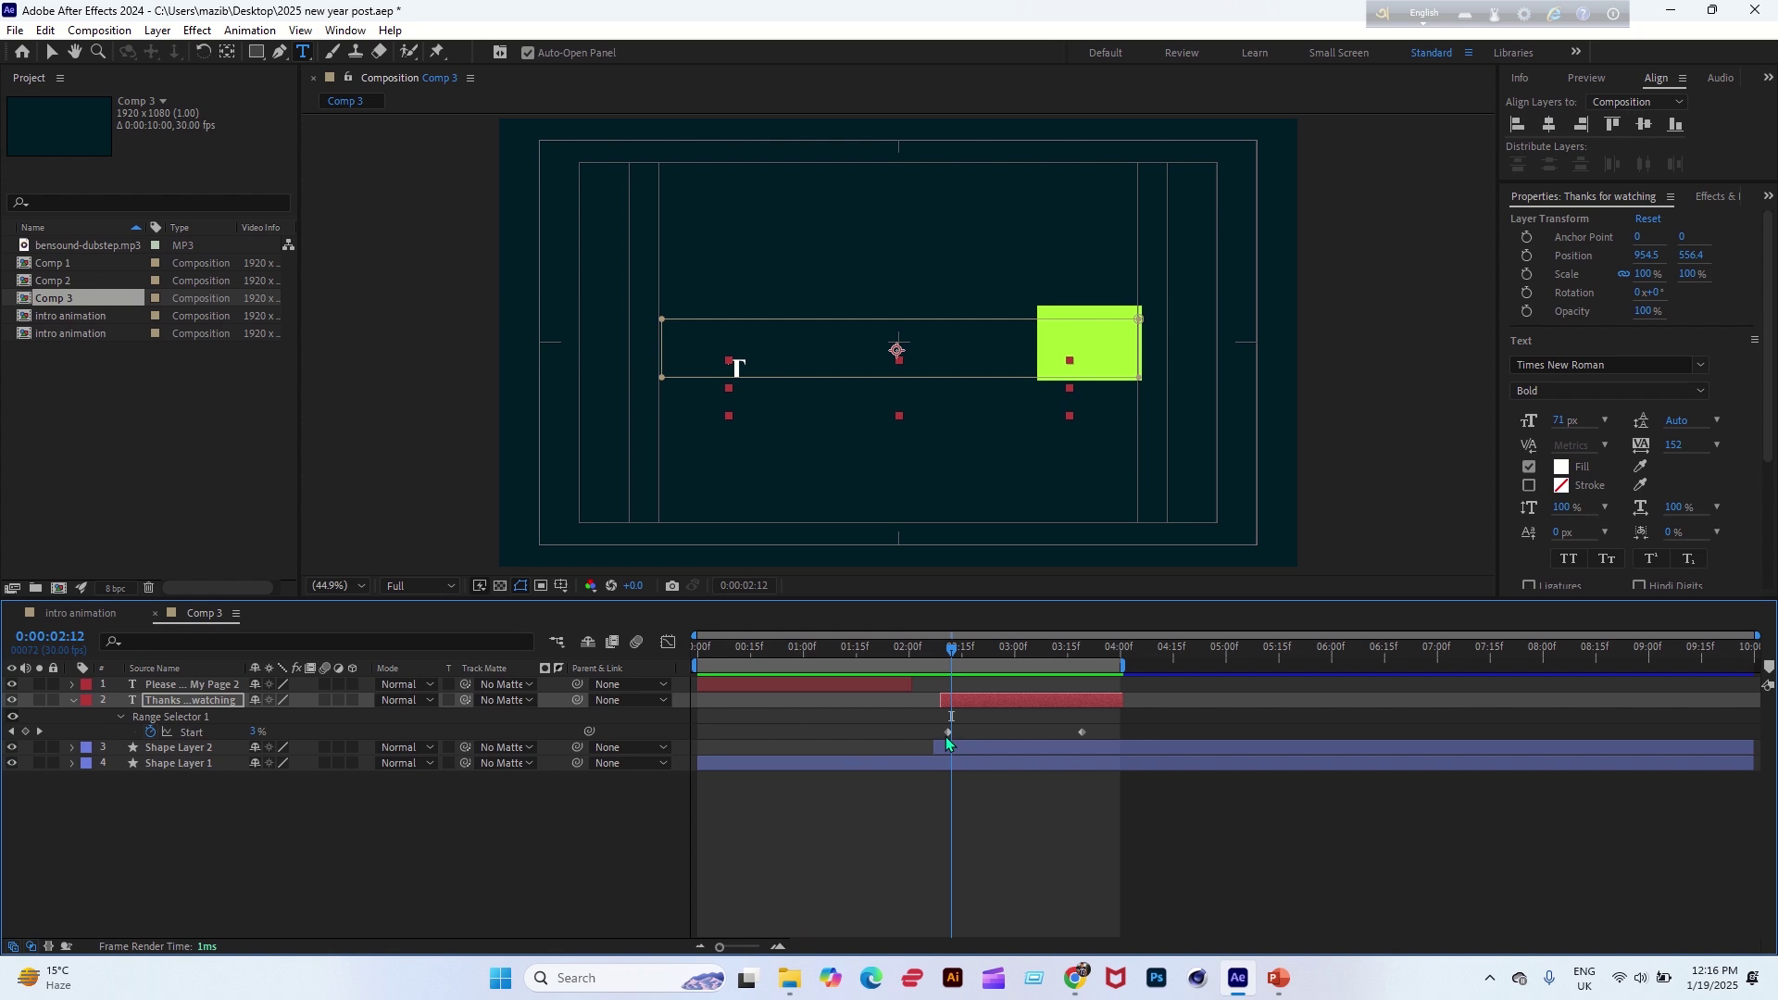
Move the first Range Selector Start keyframe of the "Thanks for watching" layer to 0:00:03:01.
click(946, 739)
drag(948, 739, 993, 737)
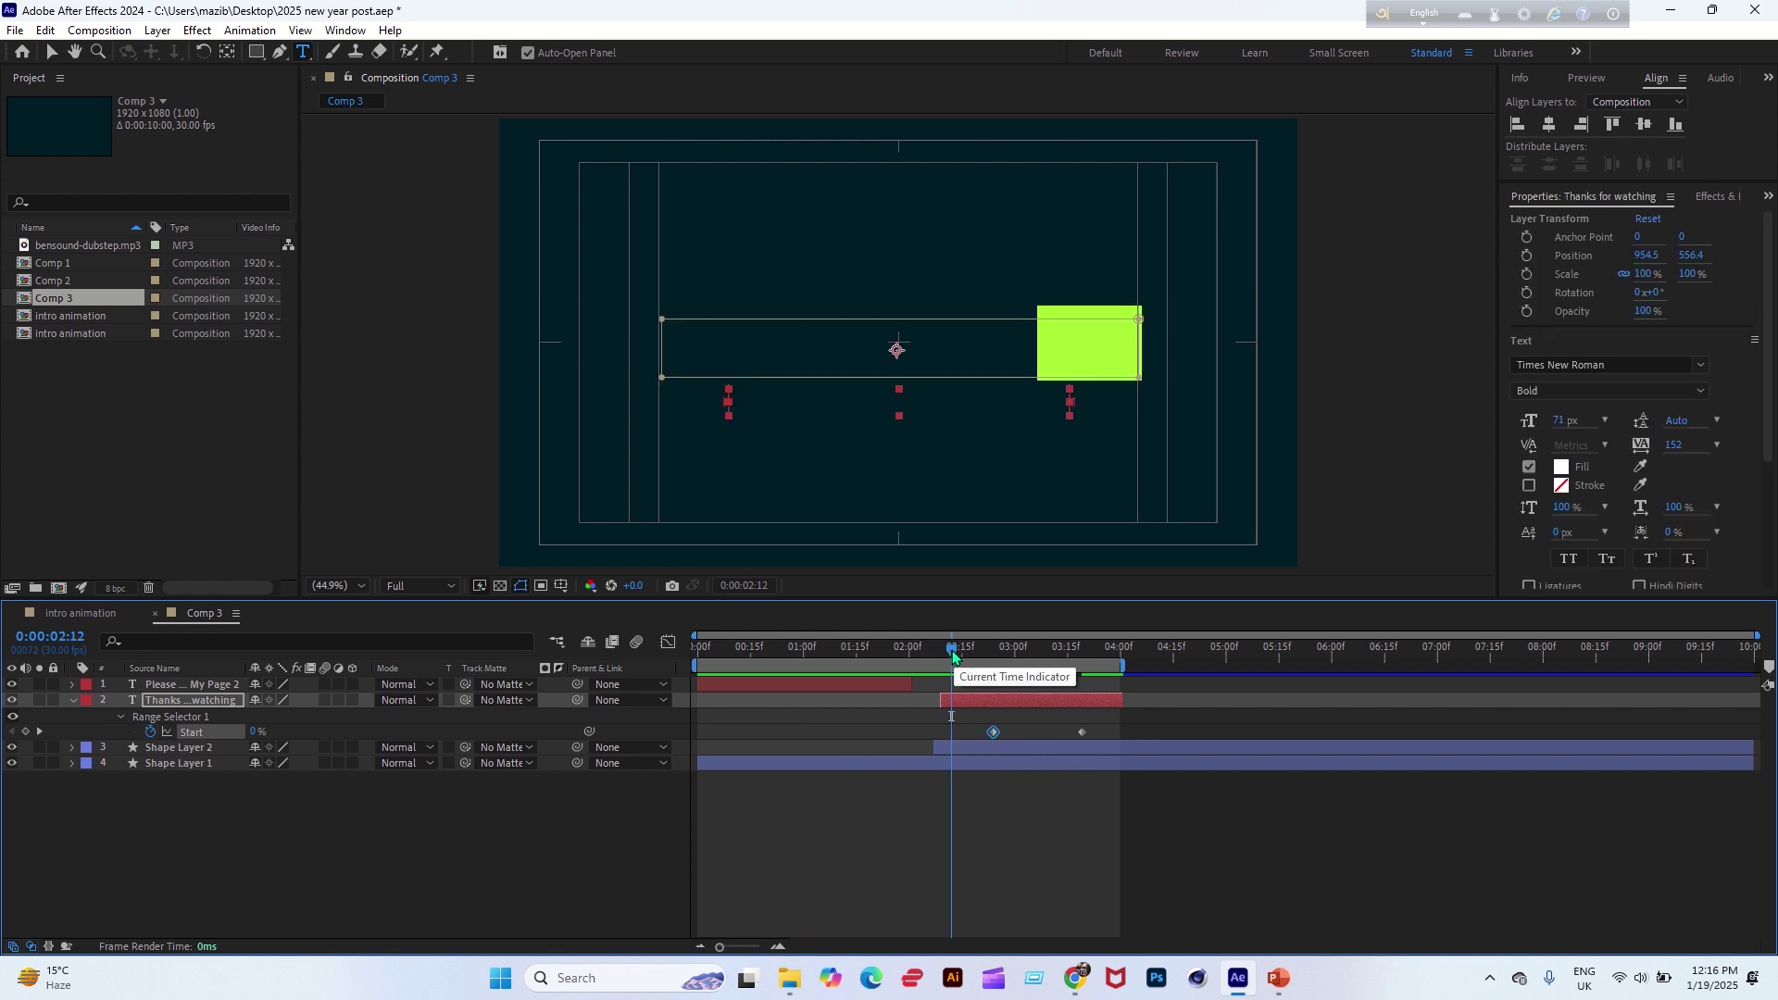
drag(963, 649, 1002, 663)
drag(995, 731, 1019, 732)
mouse_move(1007, 659)
mouse_down()
mouse_move(987, 661)
mouse_move(1018, 658)
mouse_up()
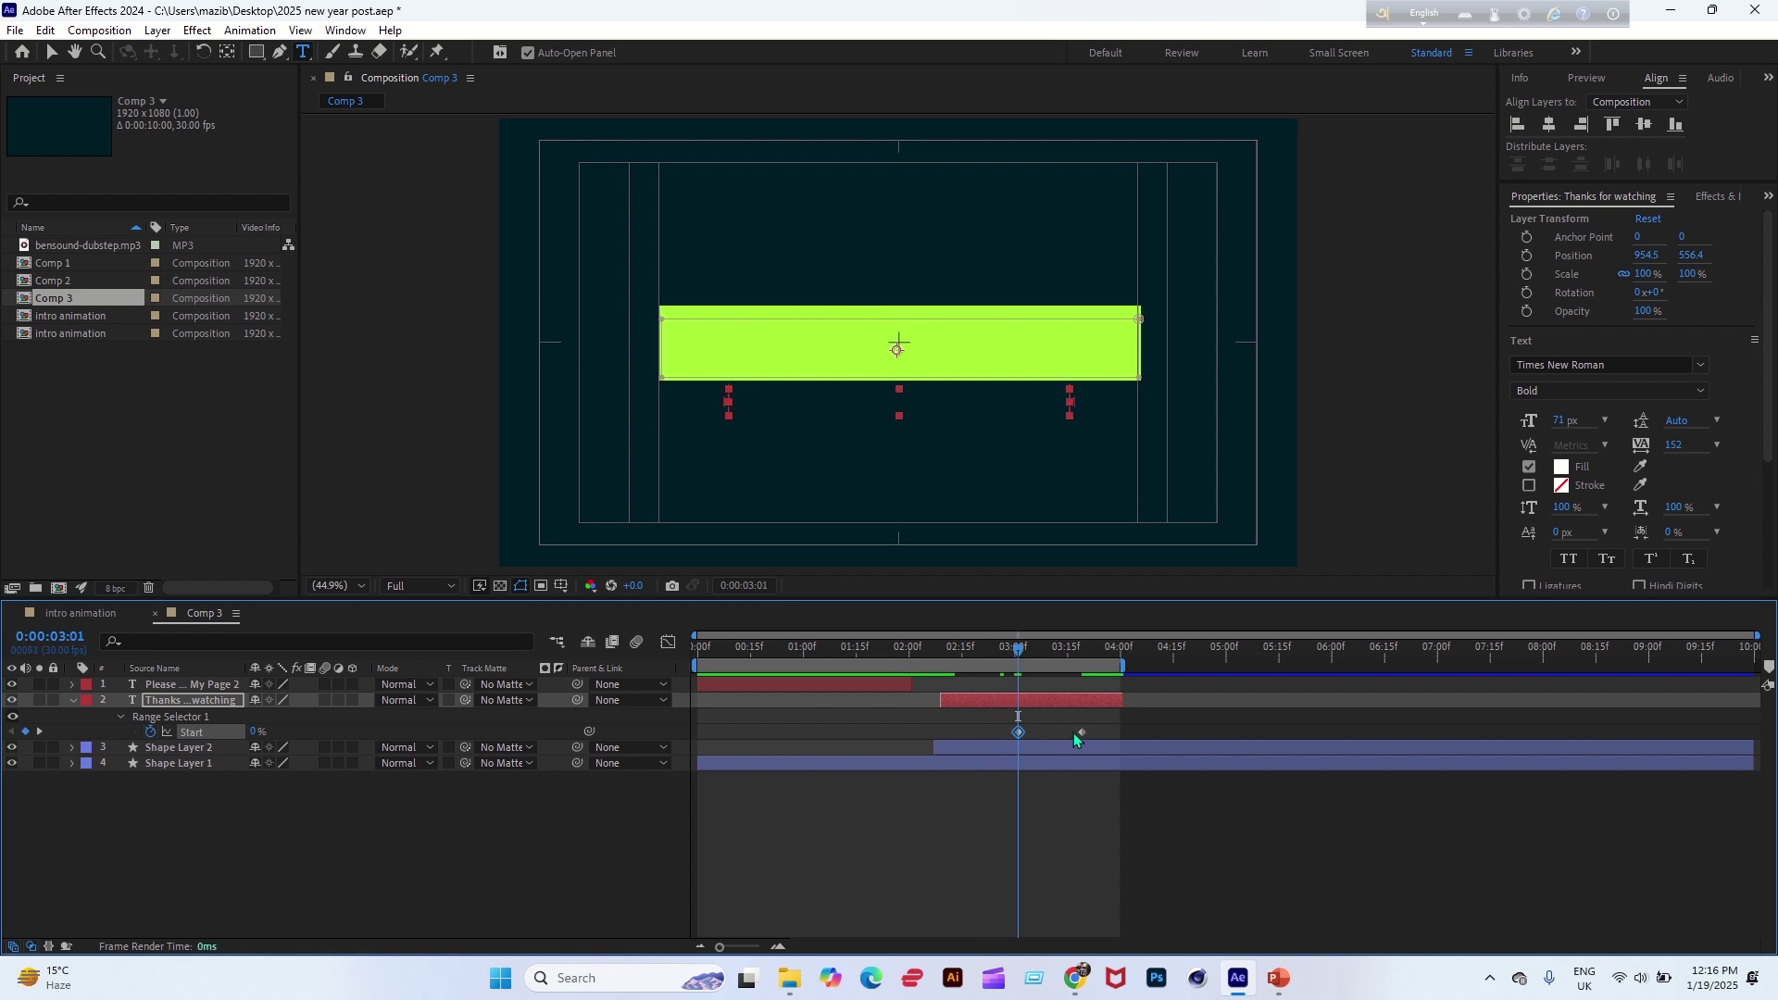
Move the second Start keyframe of the "Thanks for watching" layer to about 0:00:03:22 and play the composition from 0:00:03:01.
drag(1084, 732, 1093, 732)
key(space)
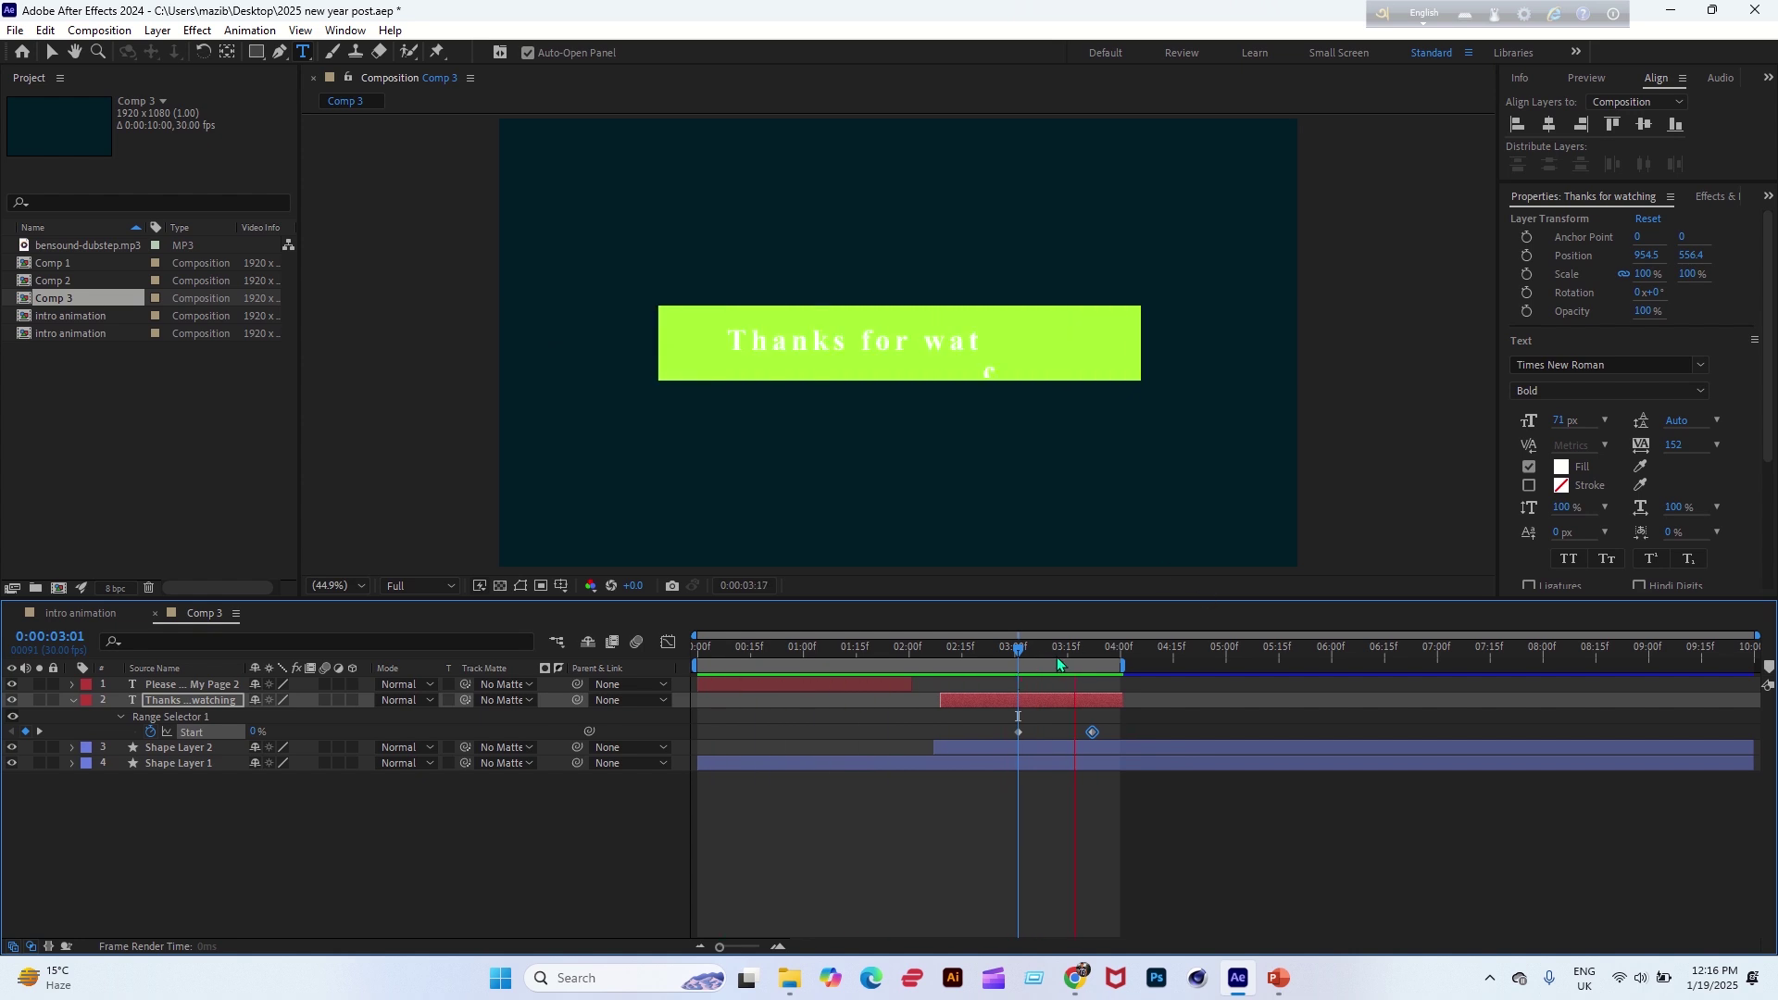
At 0:00:03:18, change the "Thanks for watching" text layer's fill color to dark green, about #025B00.
drag(1019, 650, 1079, 674)
click(1060, 706)
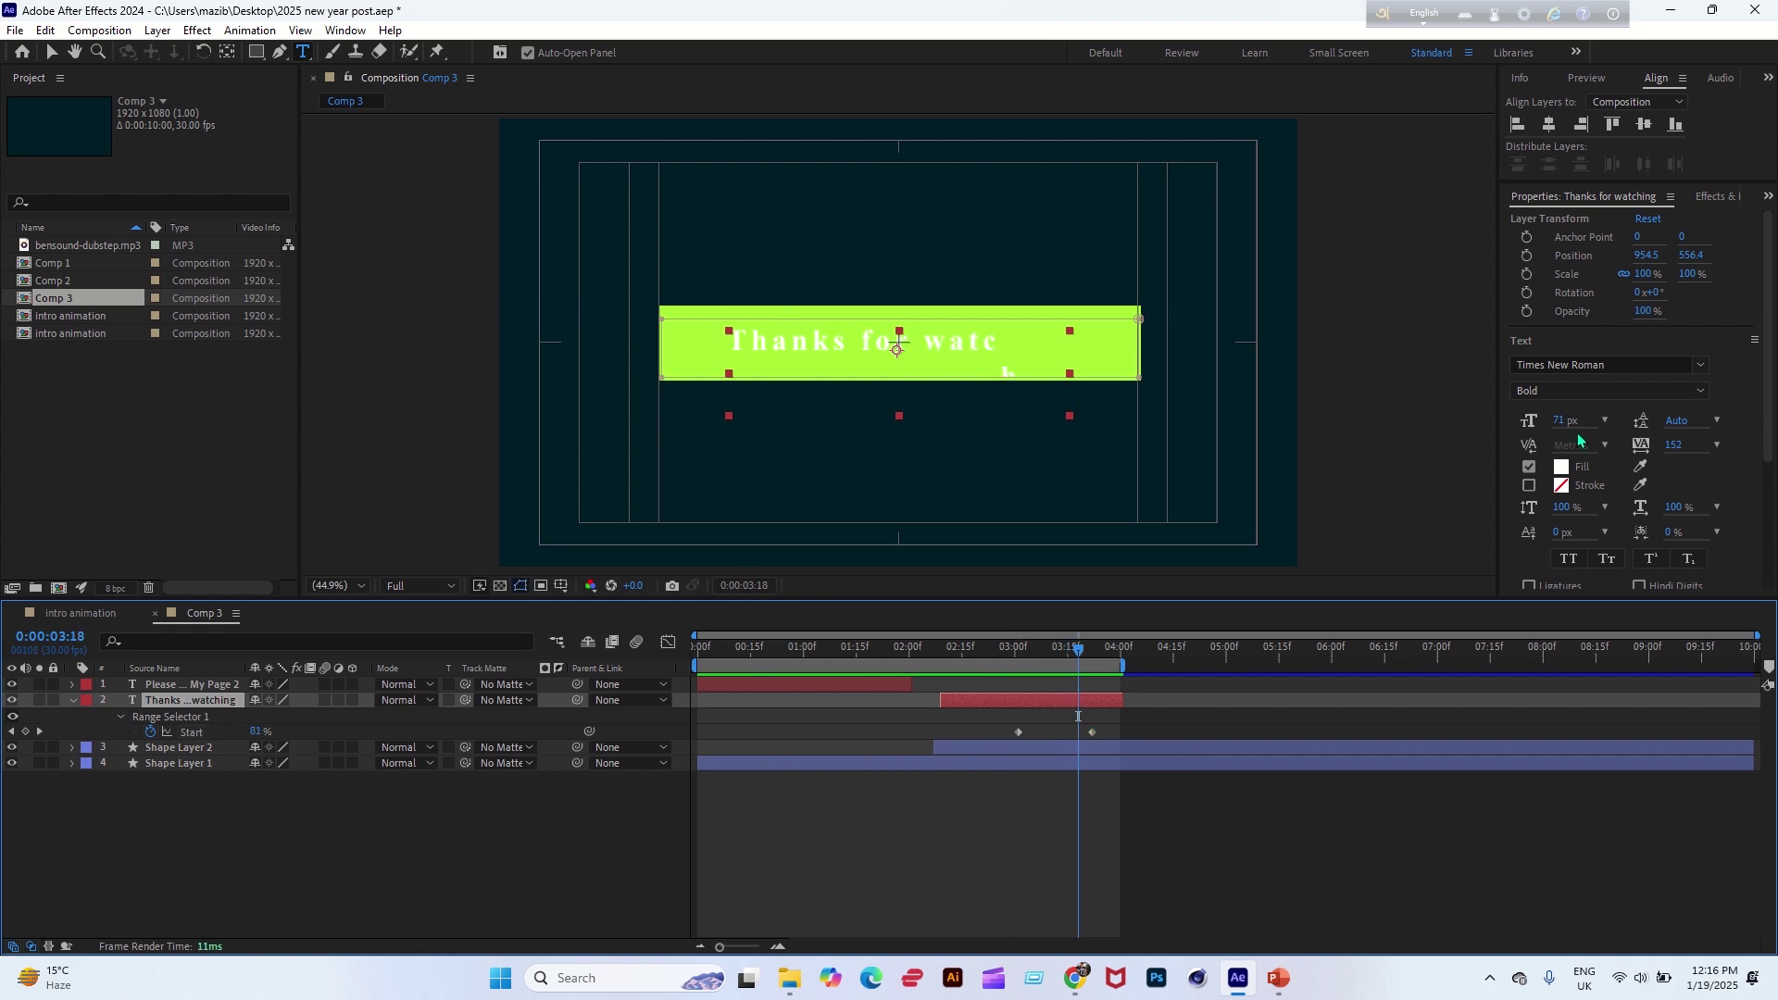
click(1561, 469)
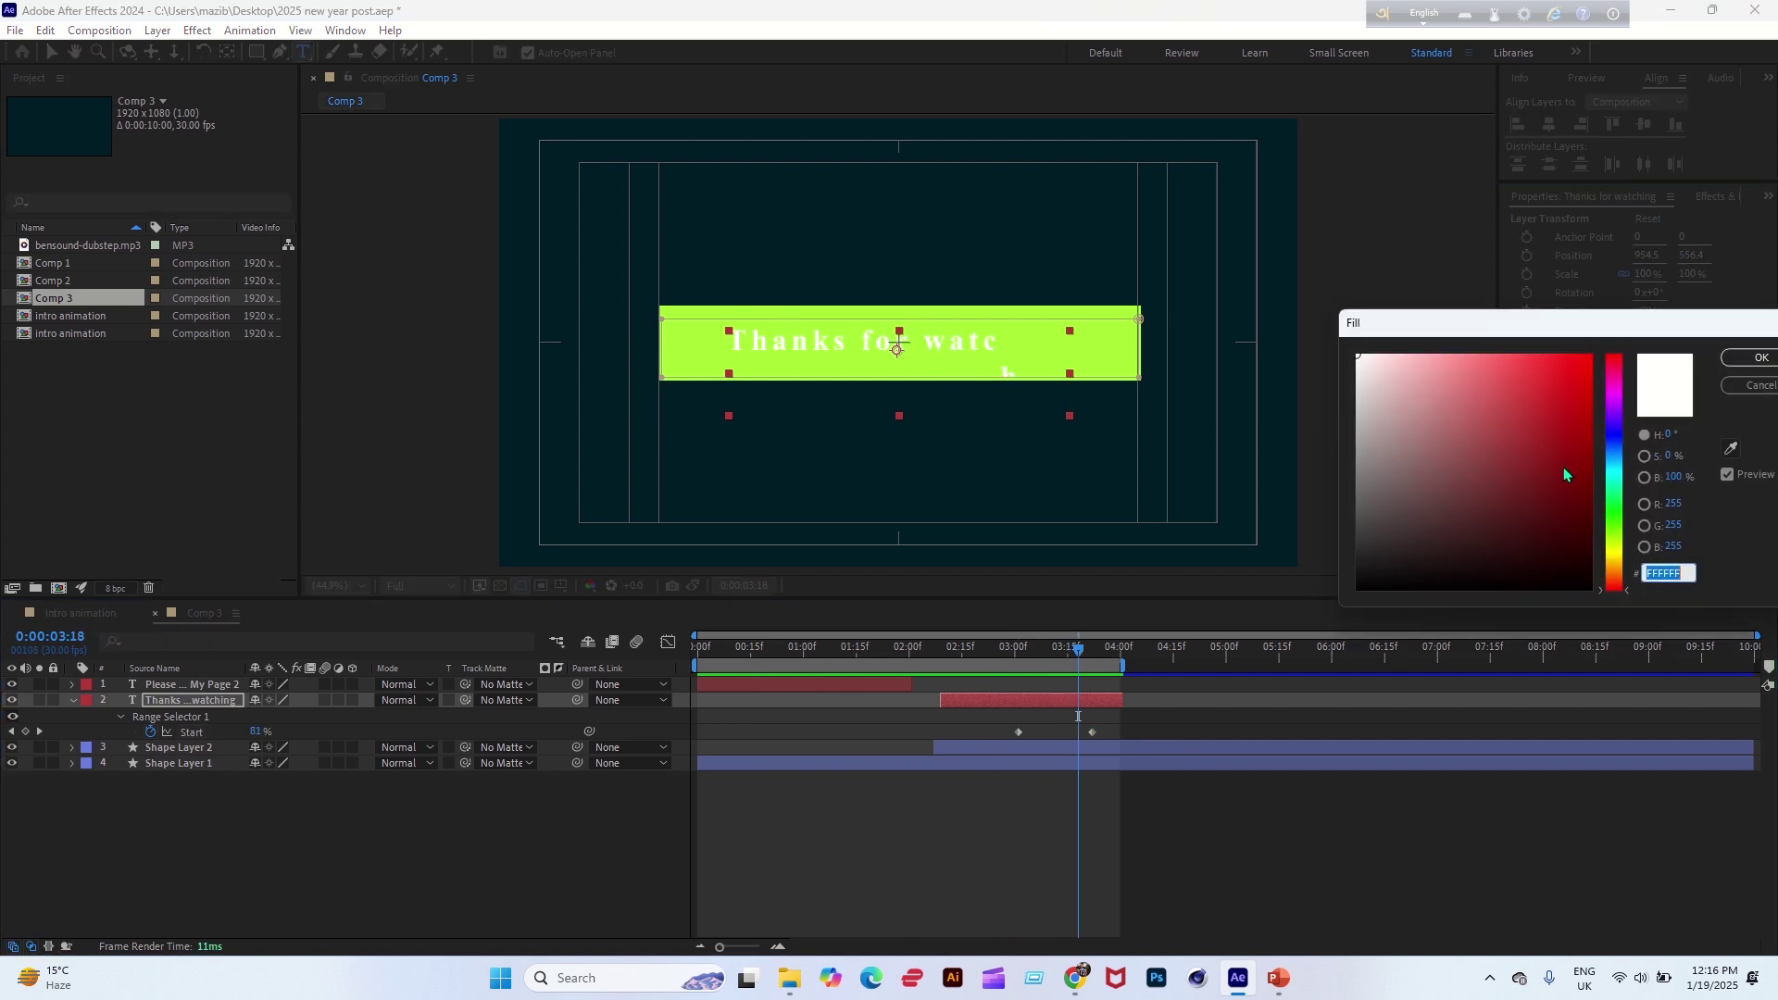
click(1615, 514)
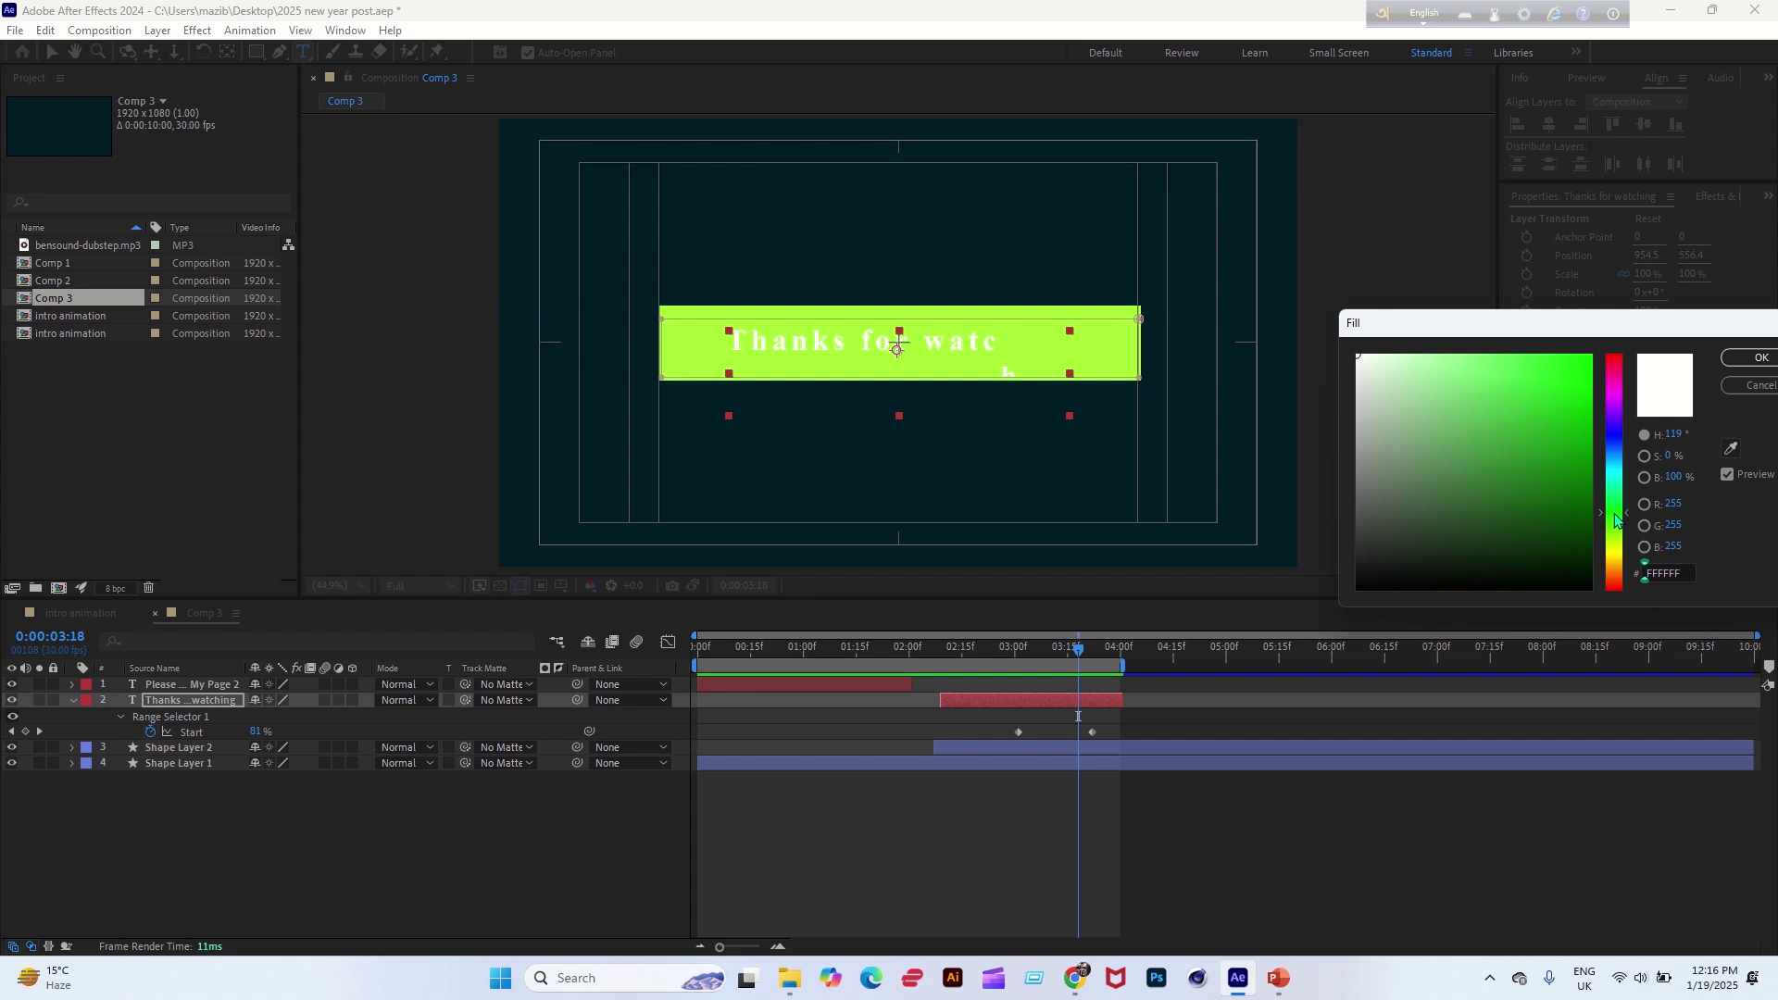
click(1596, 503)
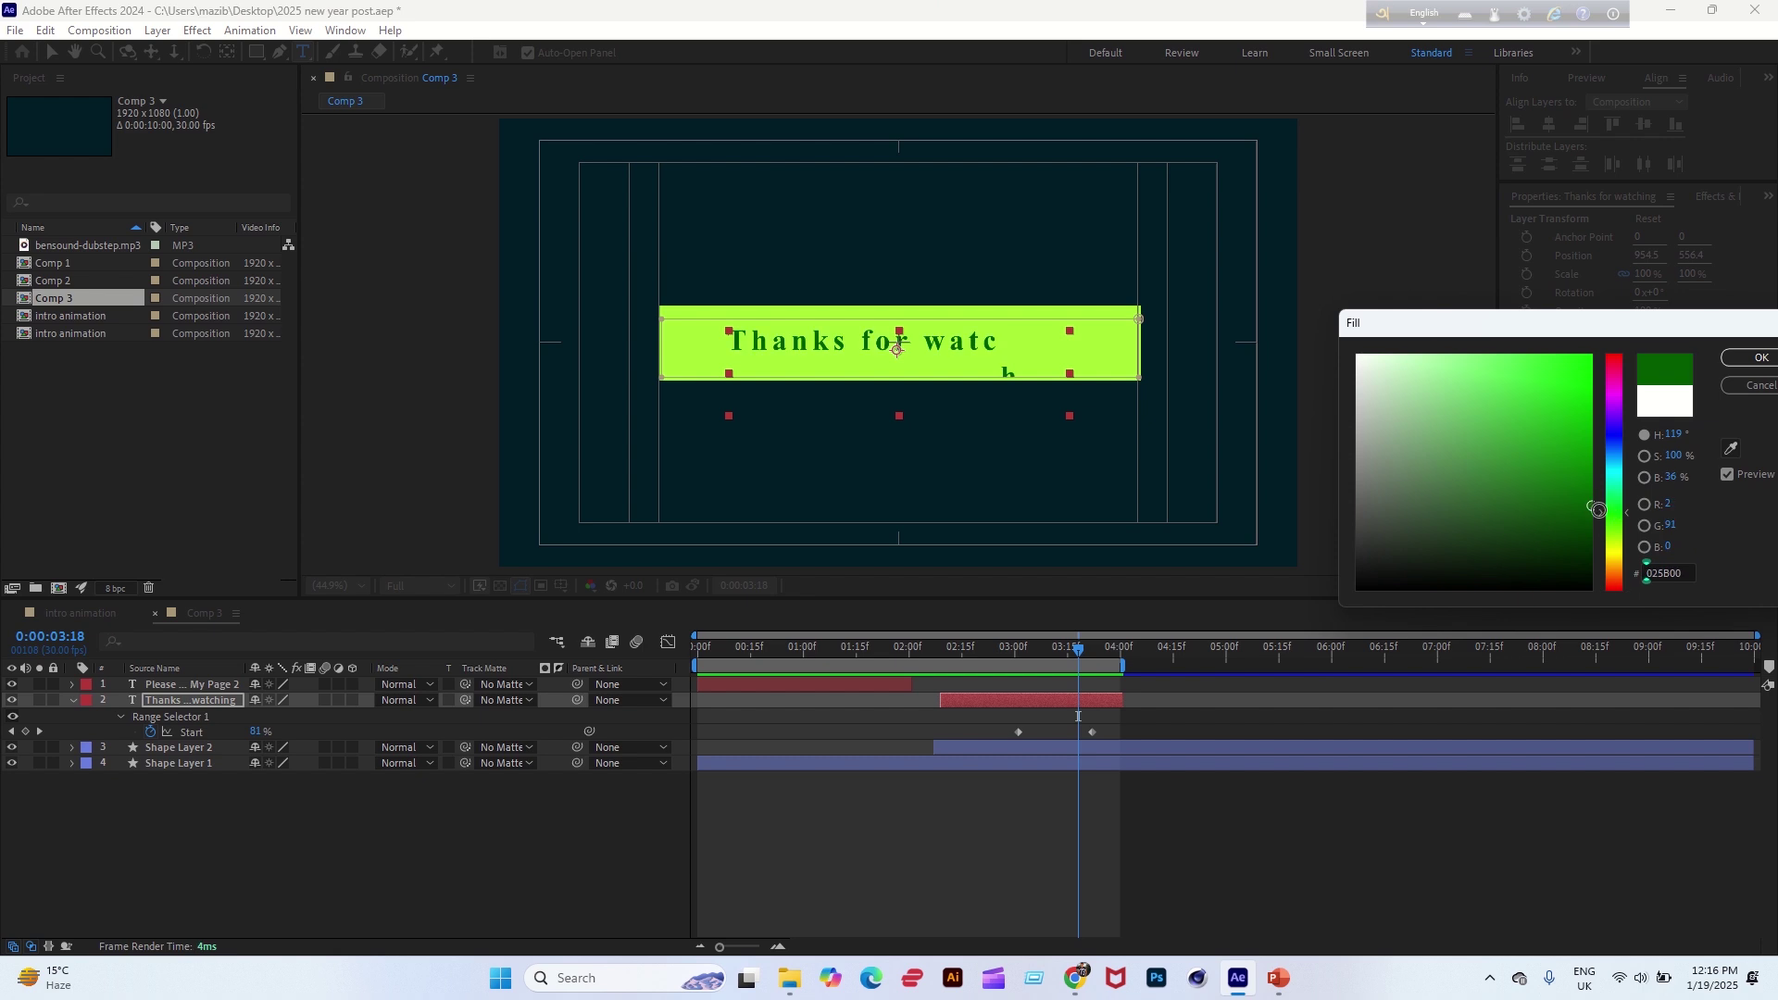
click(1759, 358)
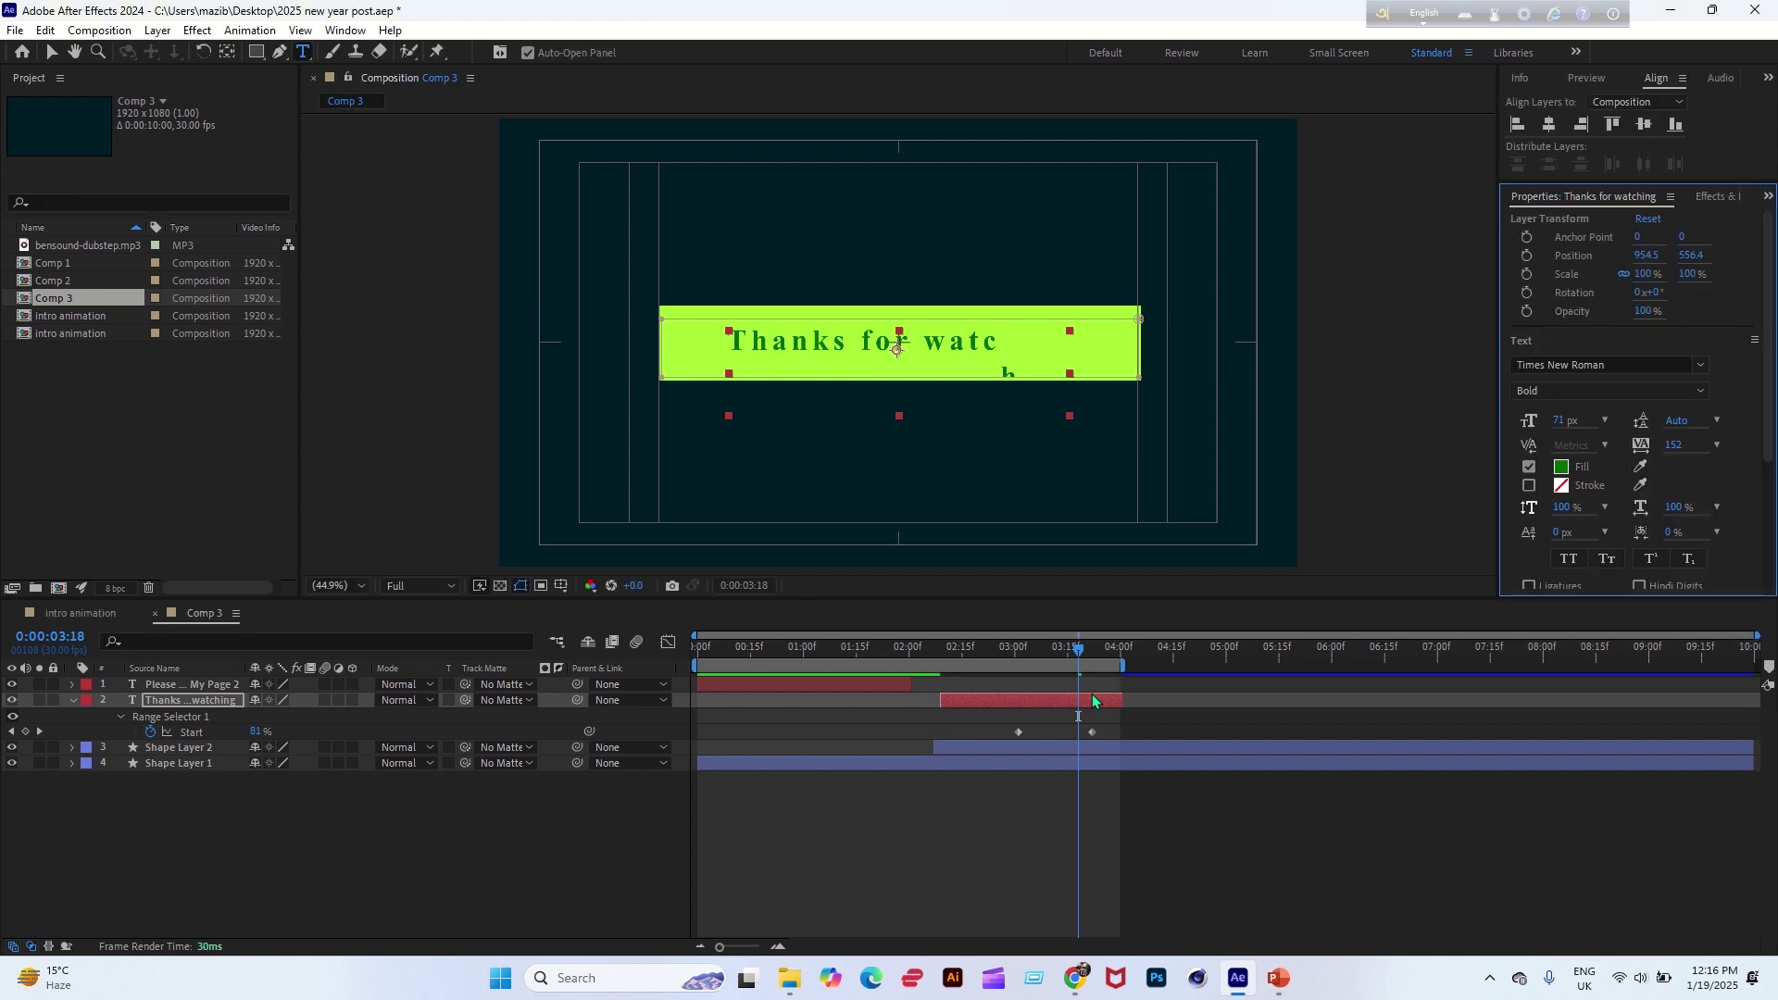
At 0:00:01:07, change the fill color of the "Please Subscribe My Page 2" text layer to dark green.
drag(1087, 653, 829, 650)
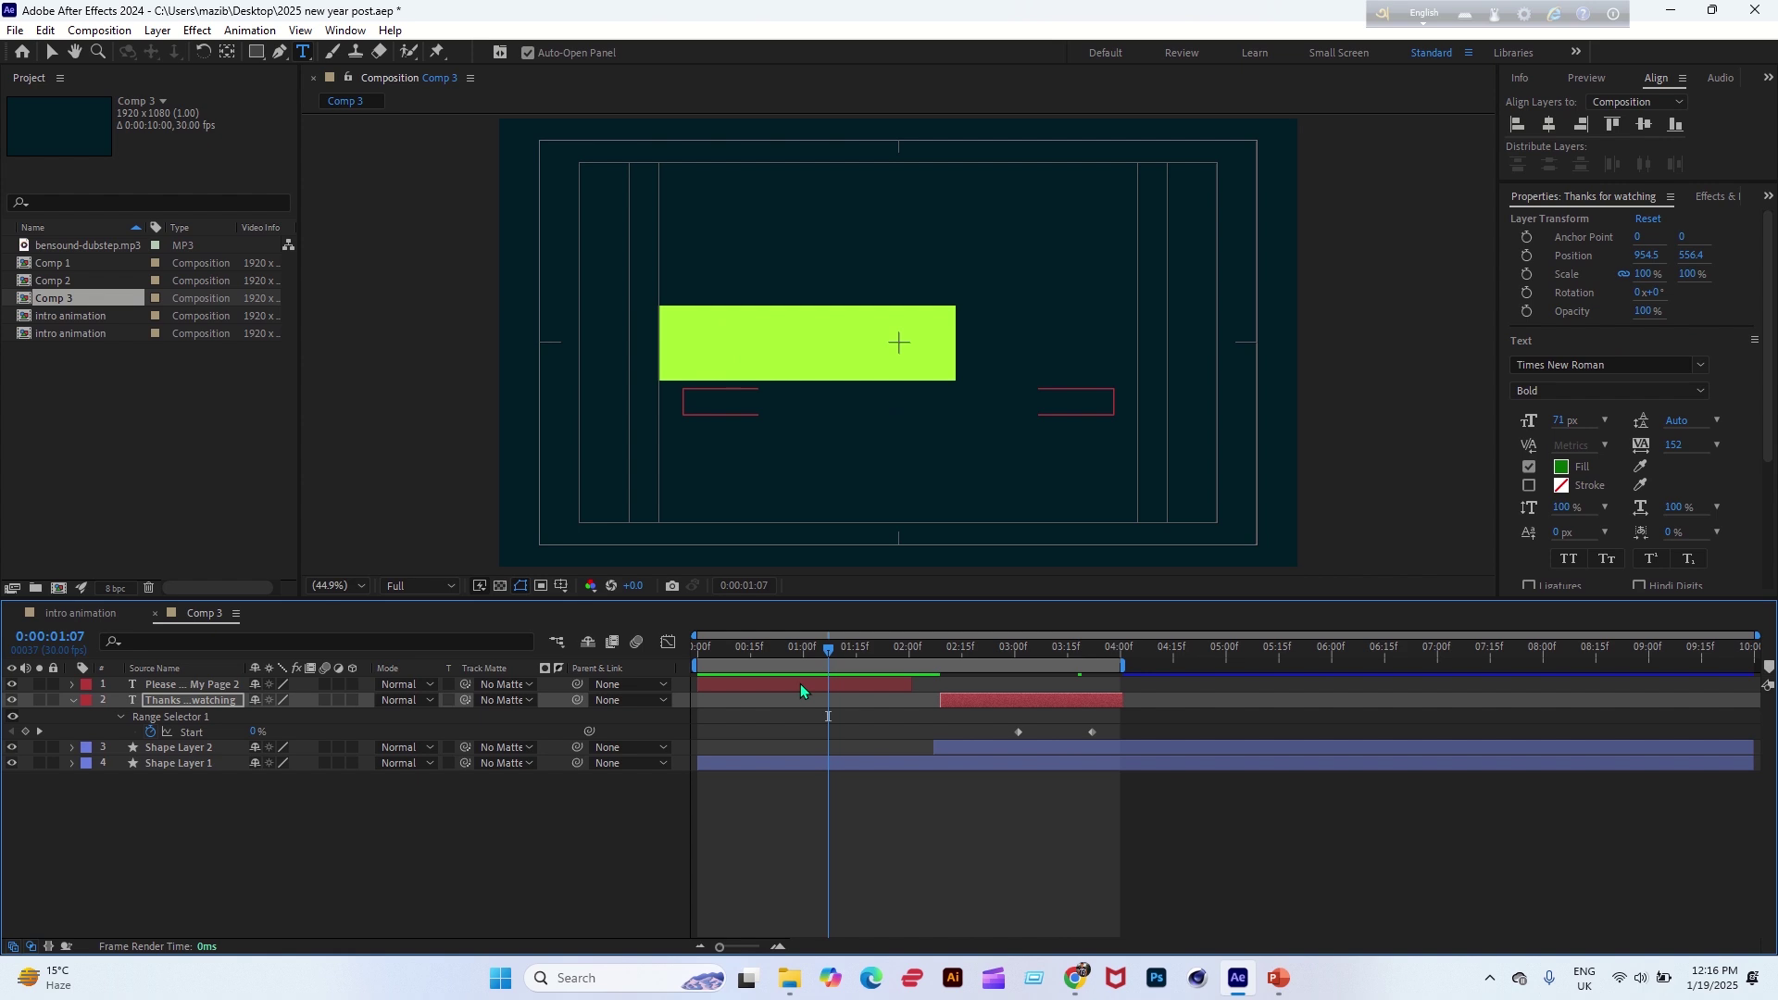
click(800, 684)
click(1562, 469)
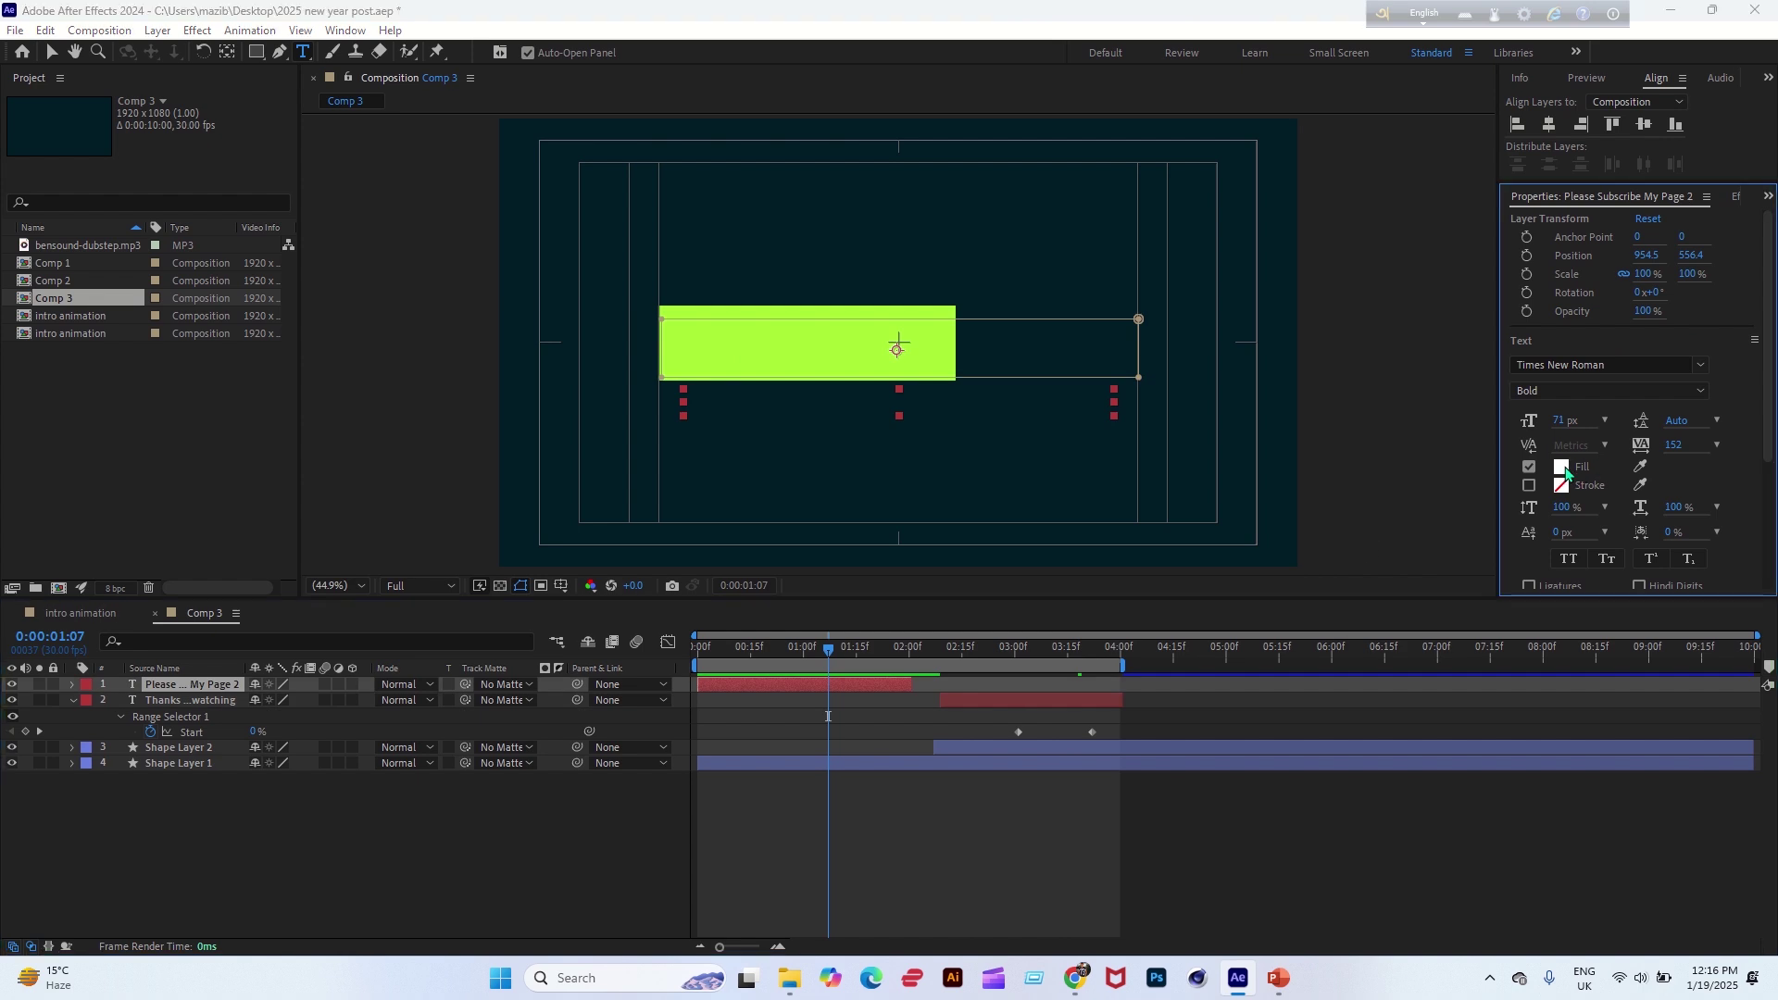
click(1614, 513)
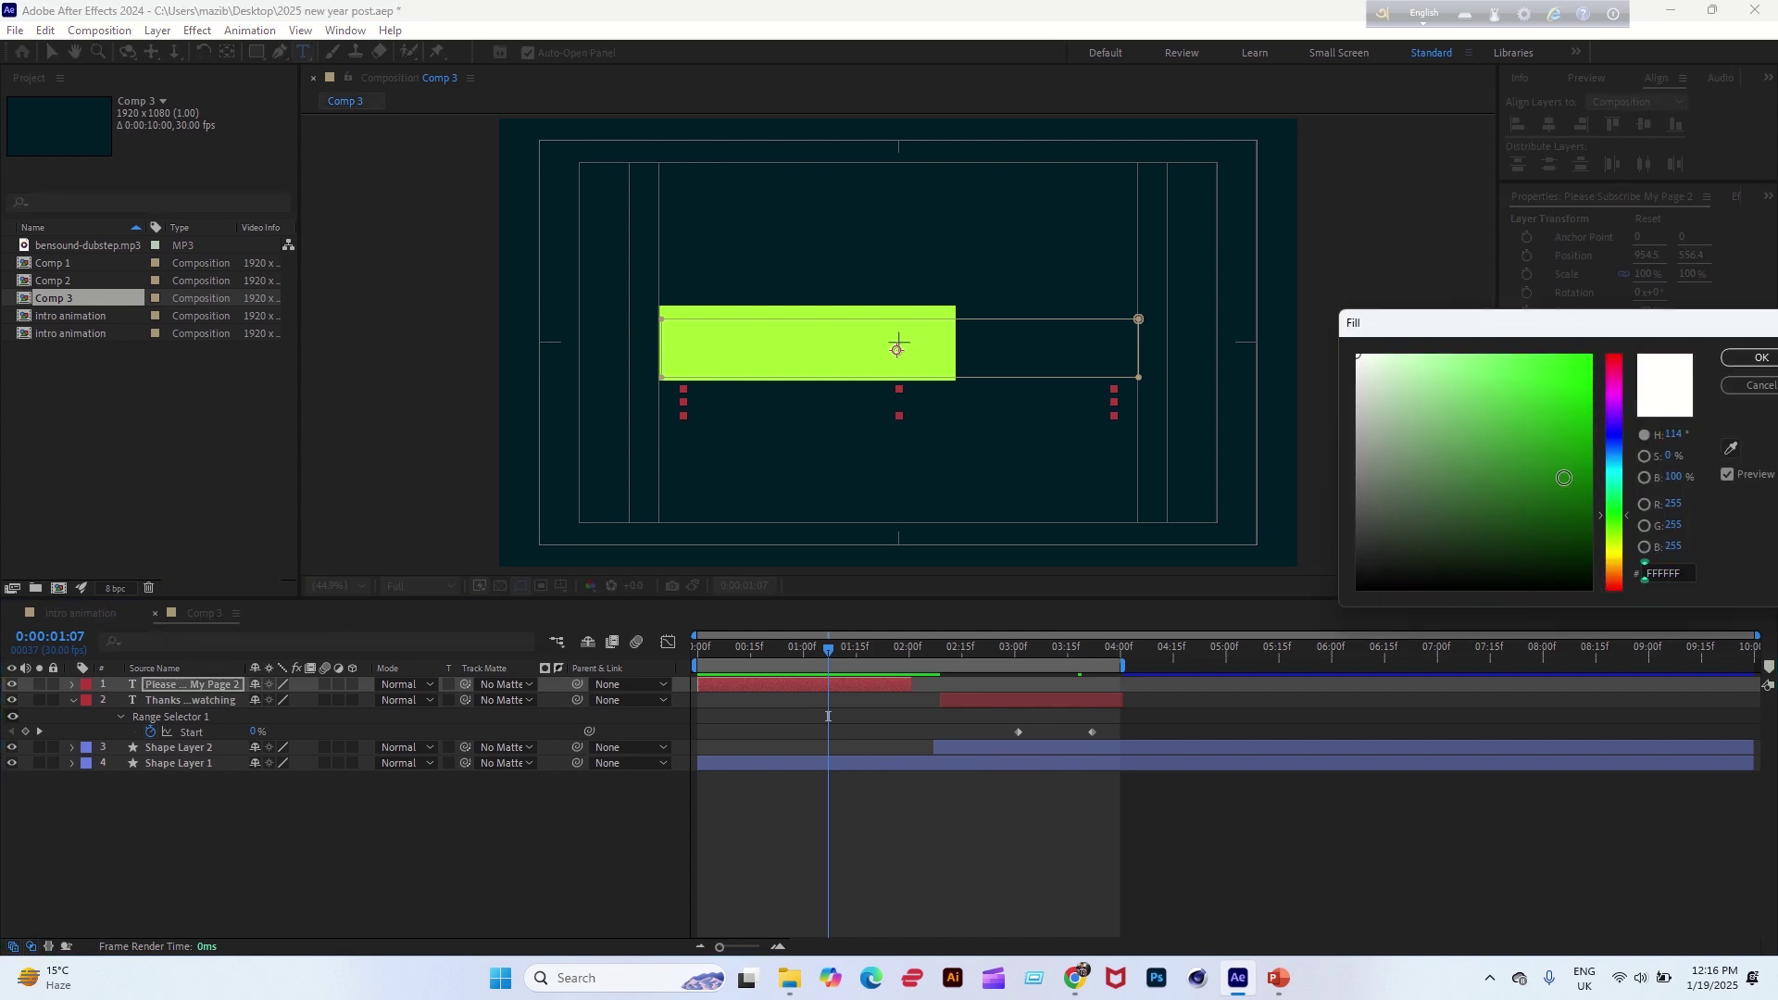
drag(1564, 477, 1600, 498)
click(1756, 360)
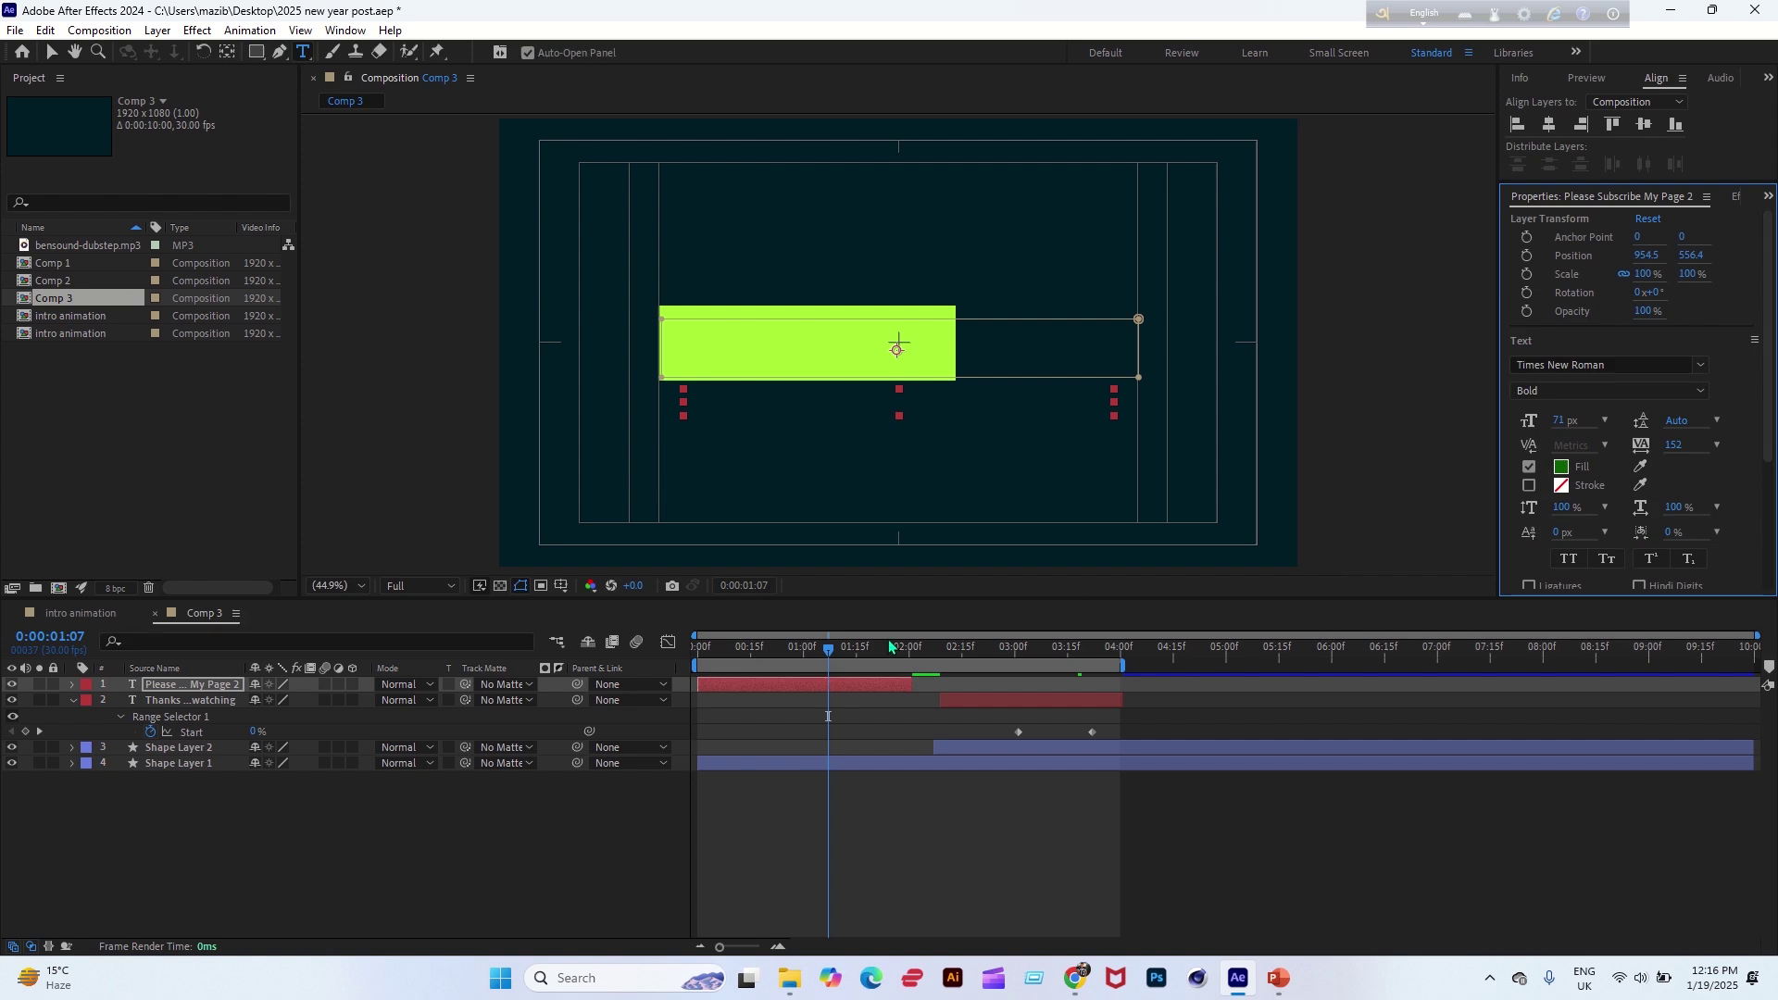
Play the composition from the start, collapse the "Thanks for watching" layer, and scrub through to 0:00:03:10 to review both texts.
drag(828, 661, 602, 672)
key(space)
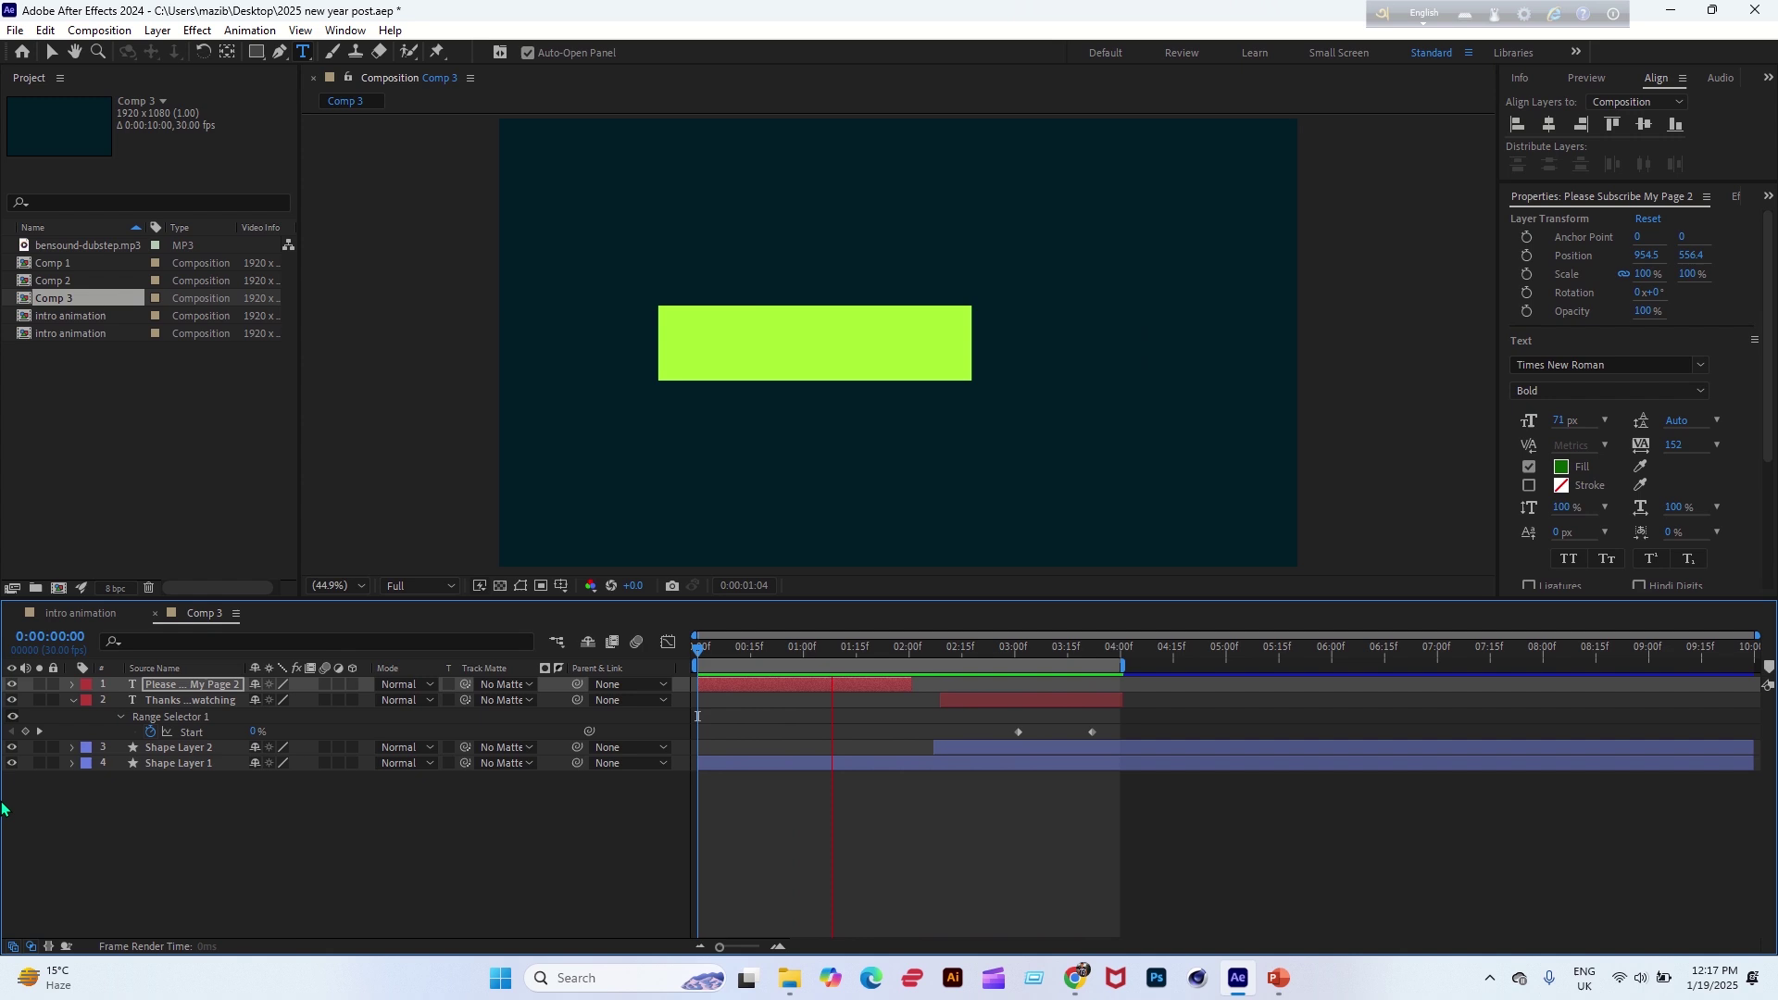
click(73, 700)
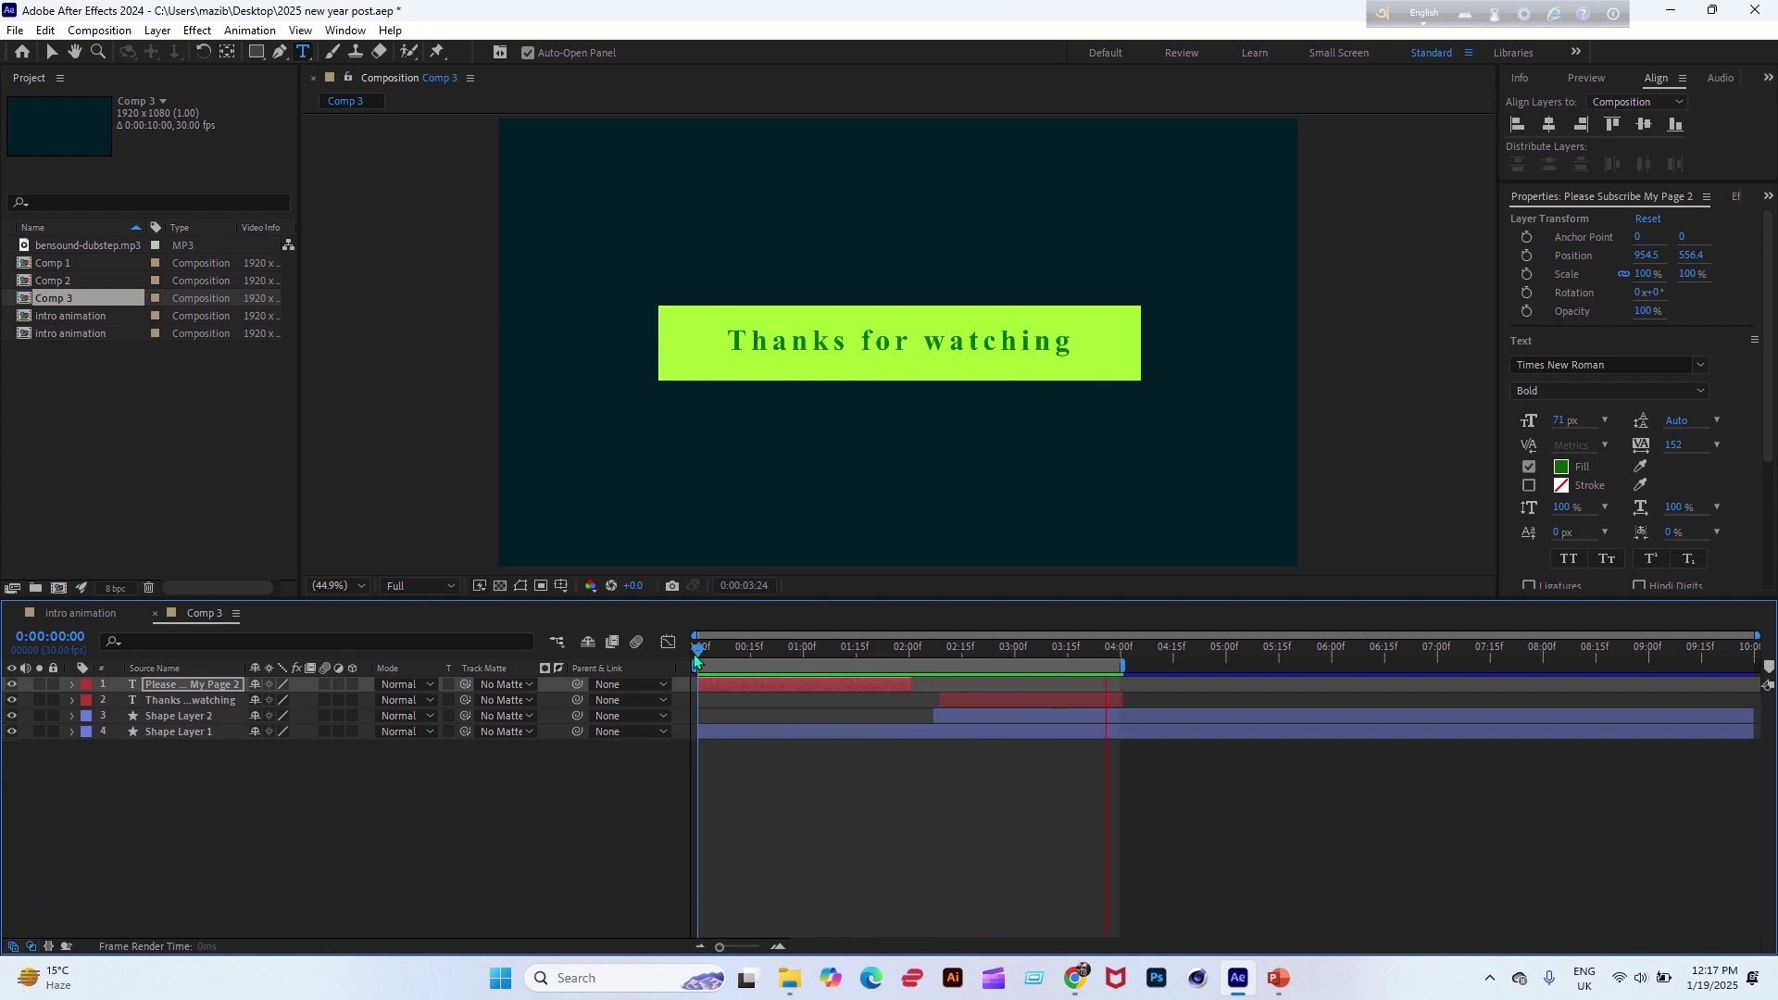
drag(696, 660, 891, 707)
drag(903, 697, 1049, 708)
key(Page_Down)
key(Page_Down)
key(Page_Down)
key(Page_Down)
mouse_move(686, 6)
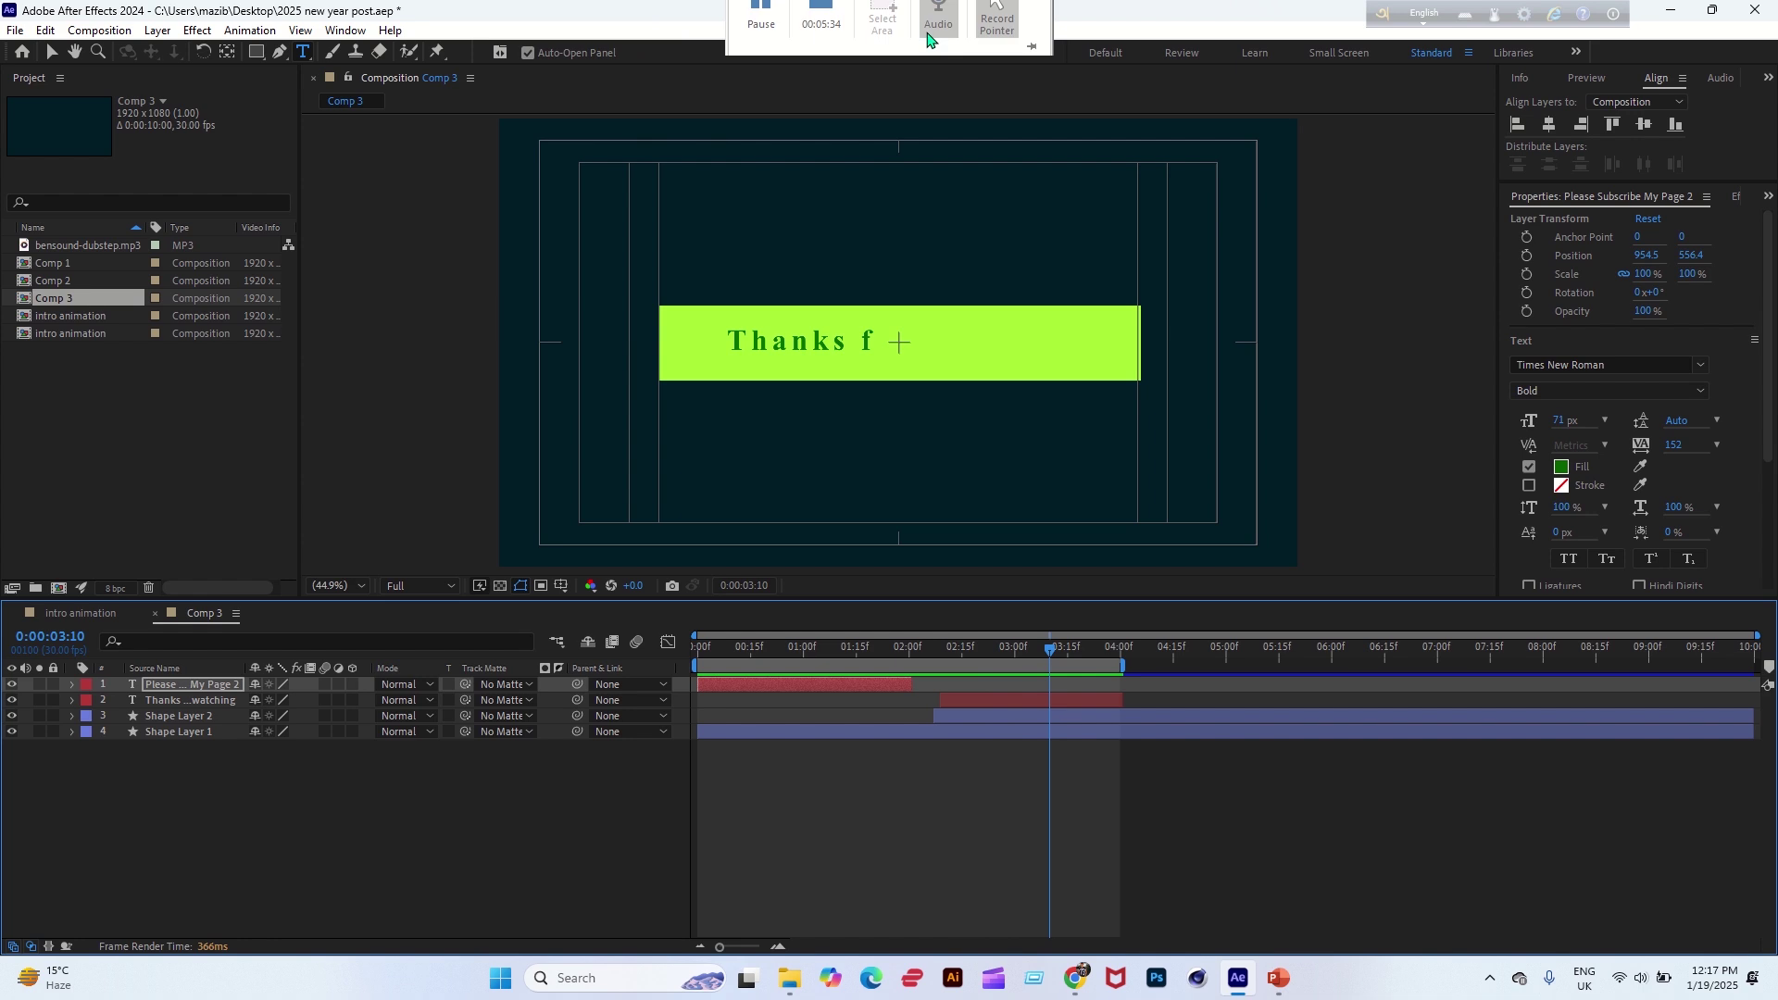
click(829, 53)
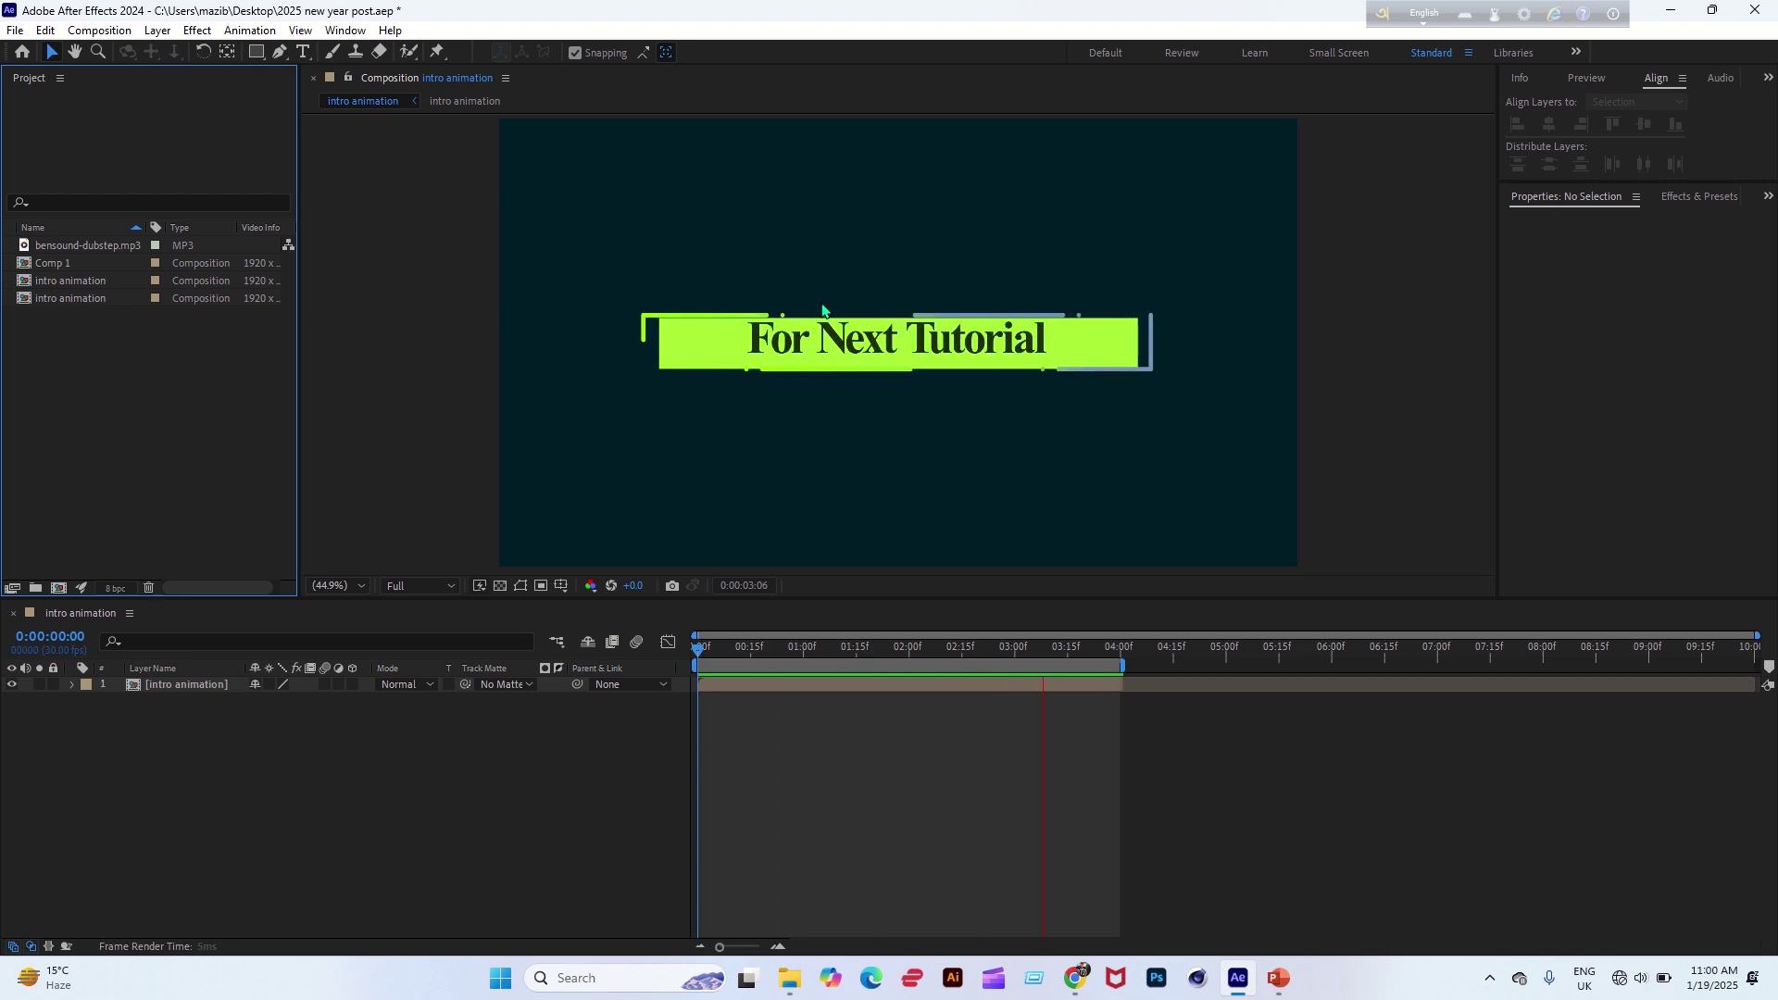
Create Comp 2 with the Social Media Landscape HD 1920x1080 30 fps preset, 10-second duration and #001D27 background, and end its work area at 0:00:04:00.
click(96, 32)
key(Escape)
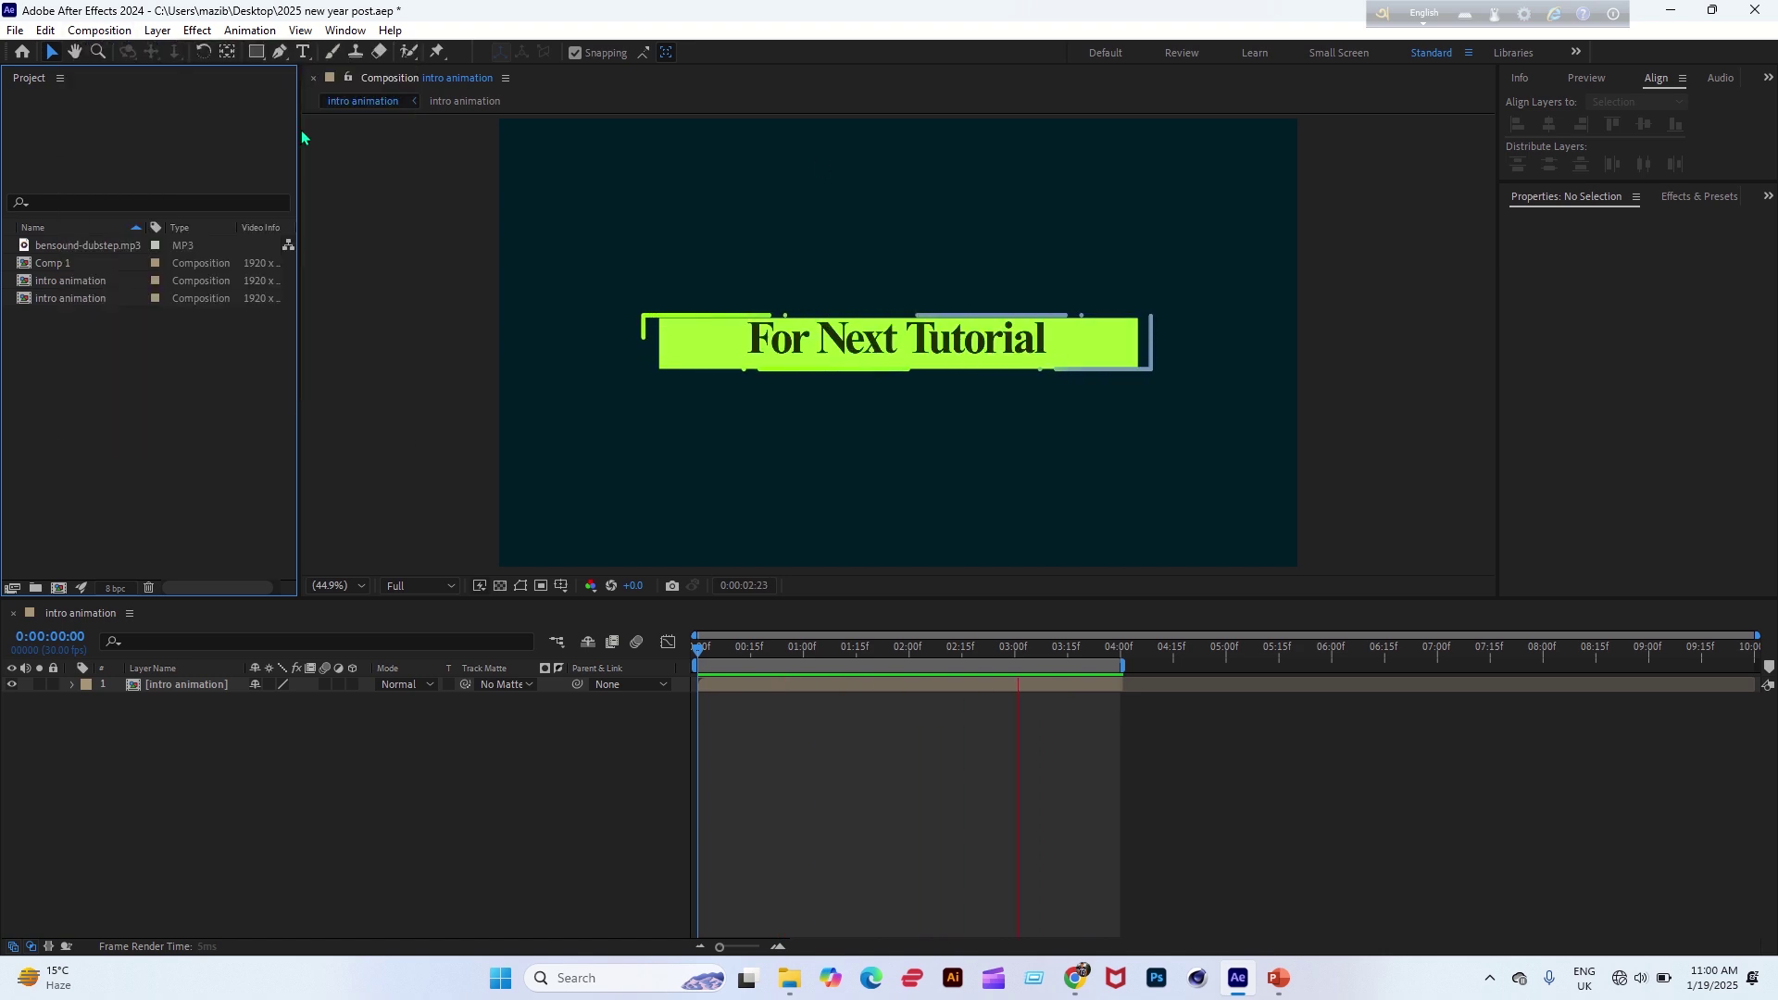
key(ctrl+n)
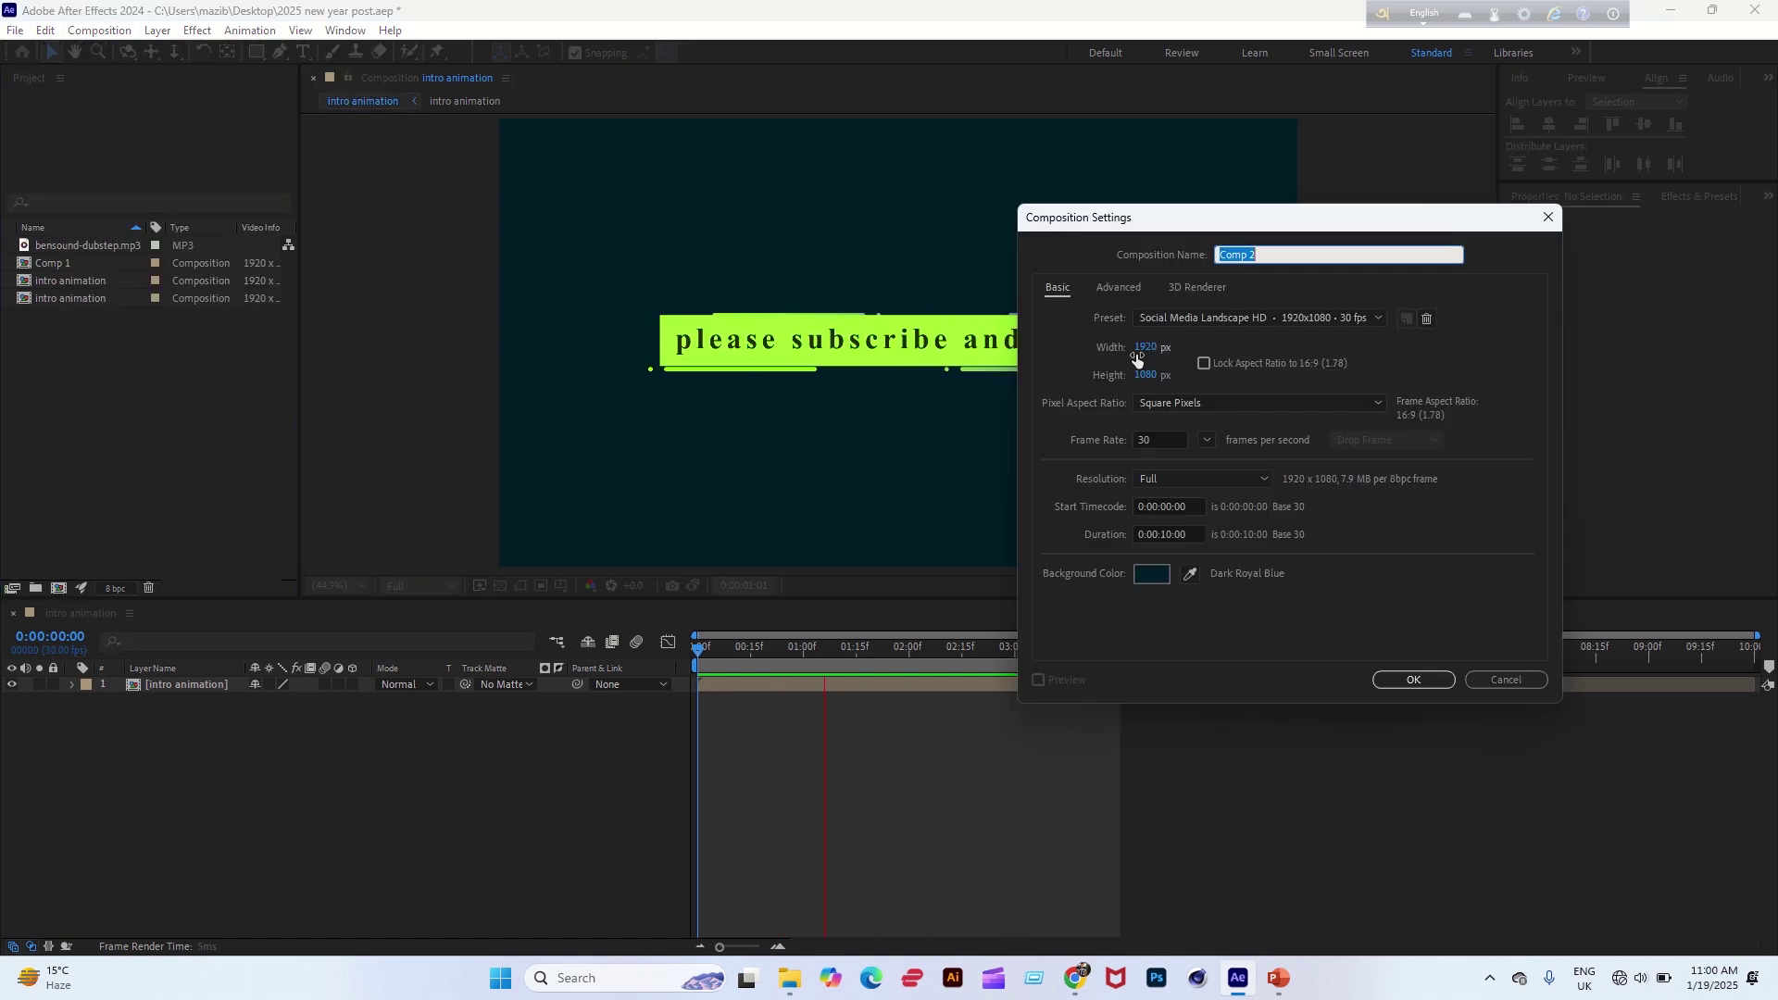
click(1301, 318)
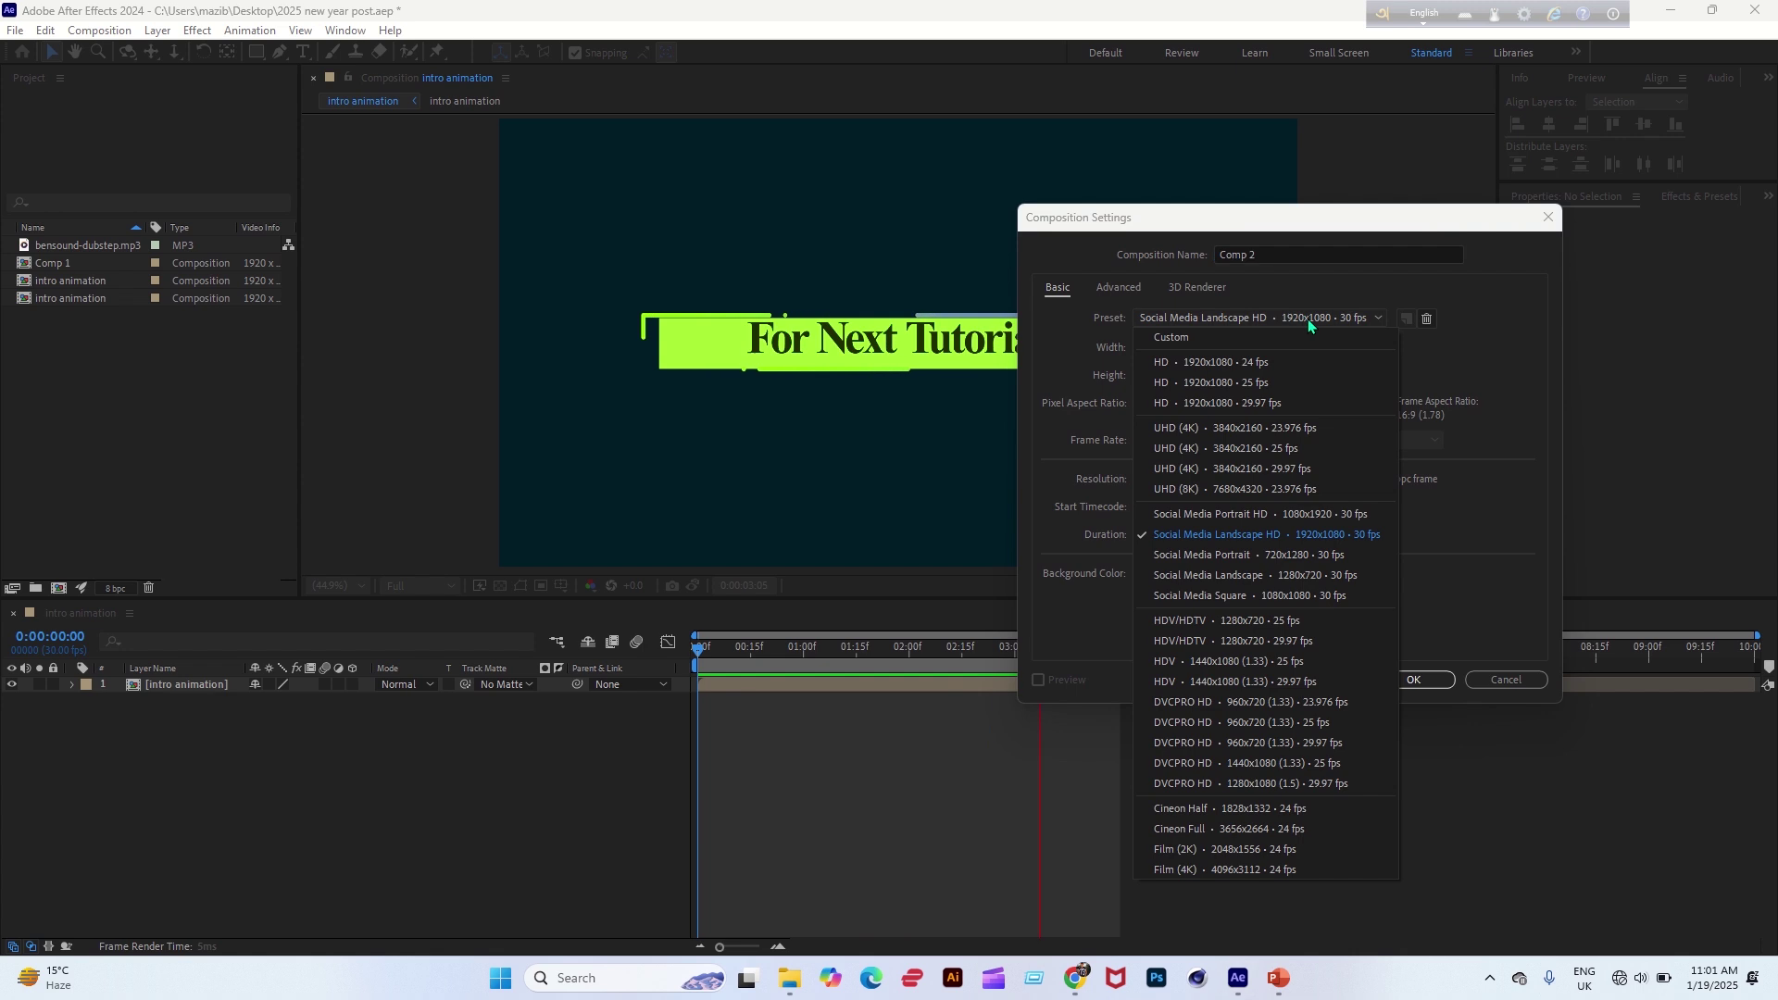
click(1097, 624)
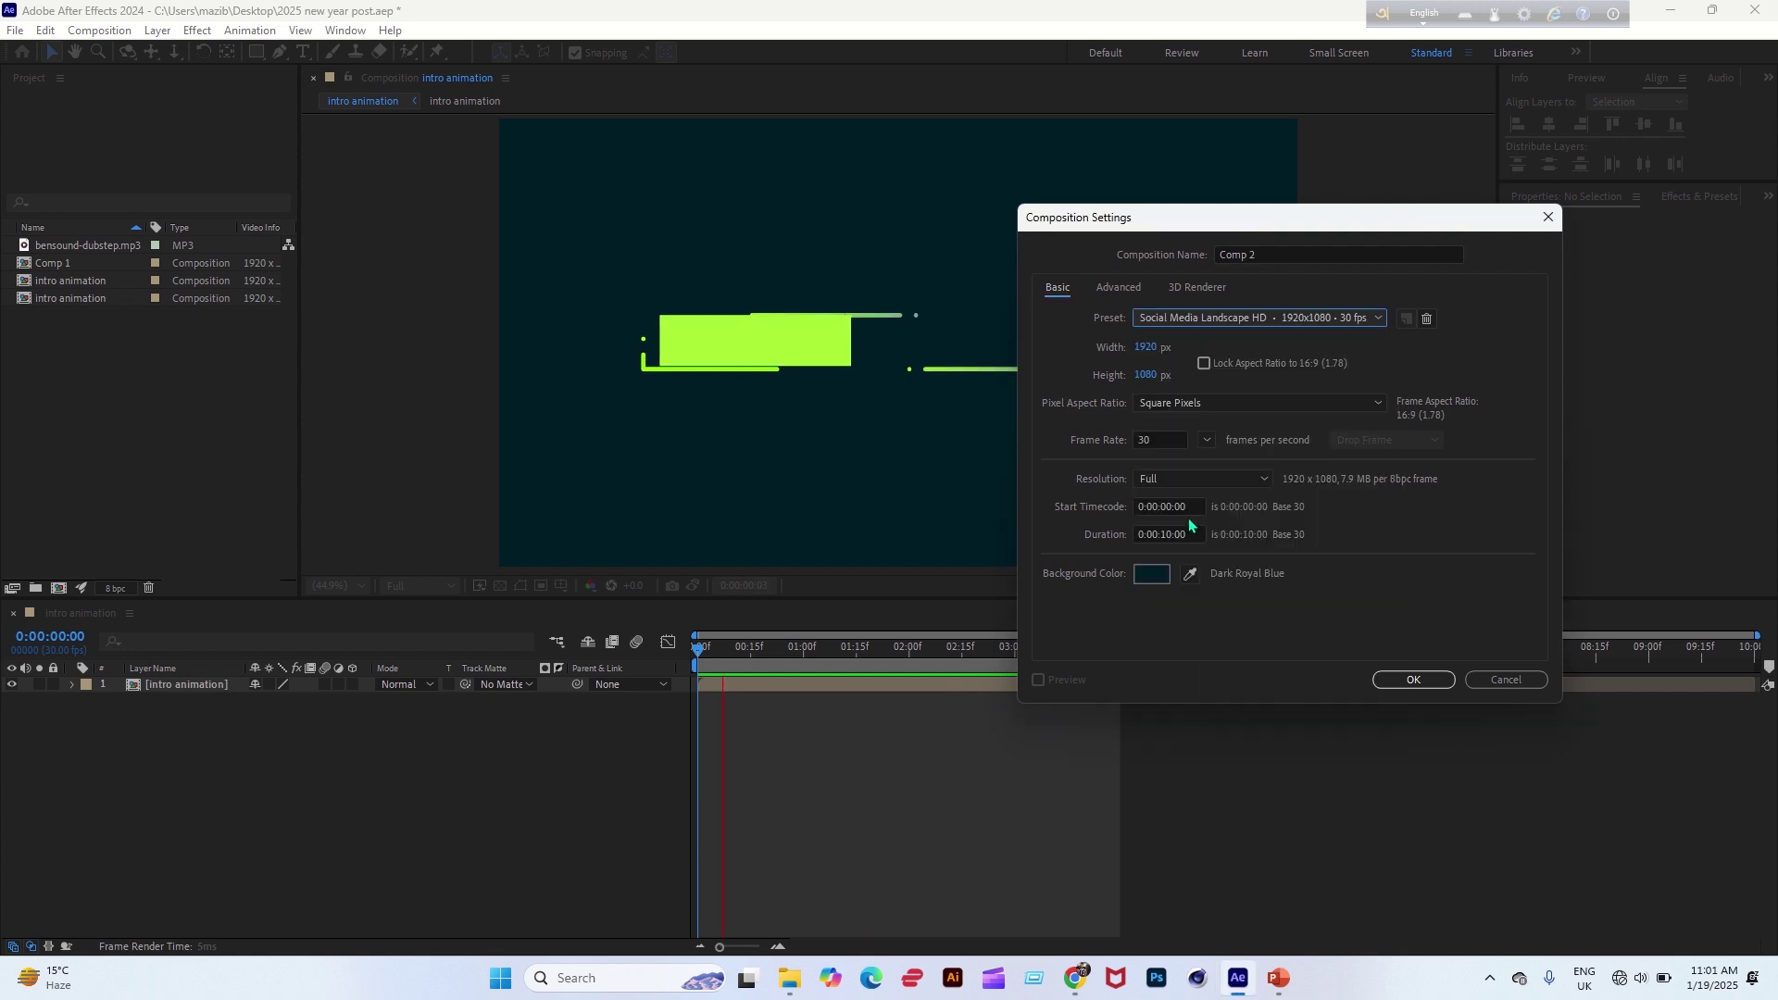
click(1152, 574)
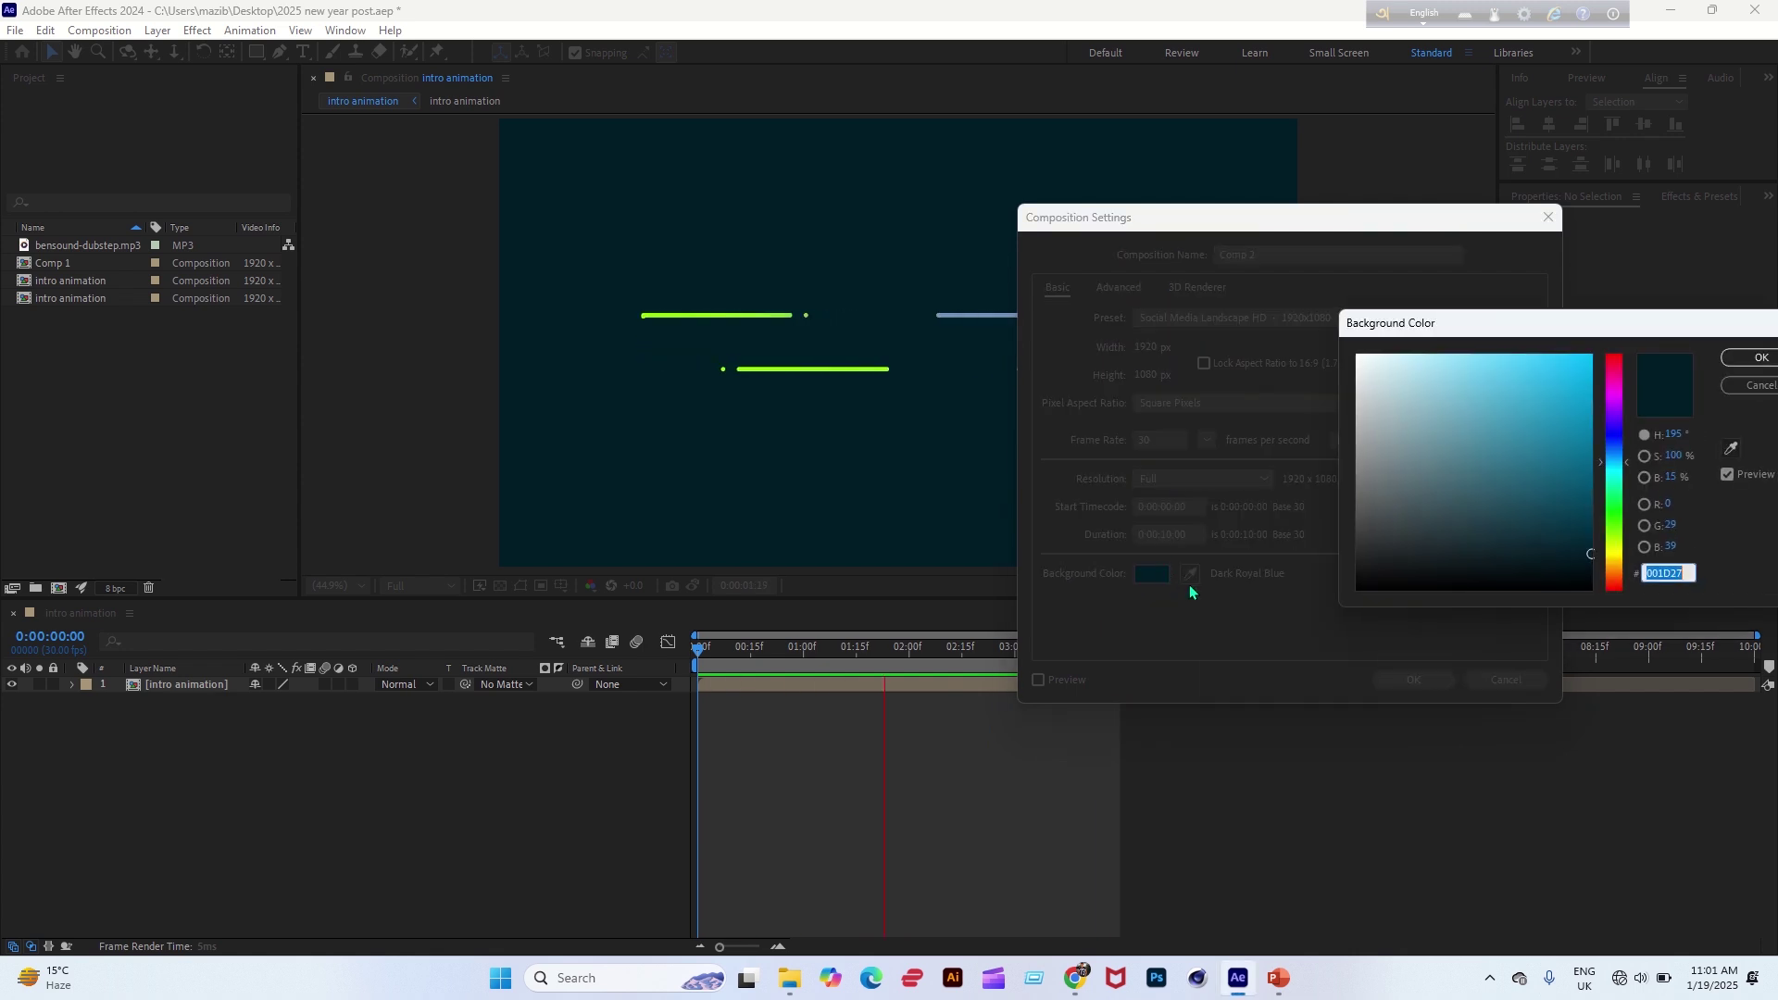
click(1759, 363)
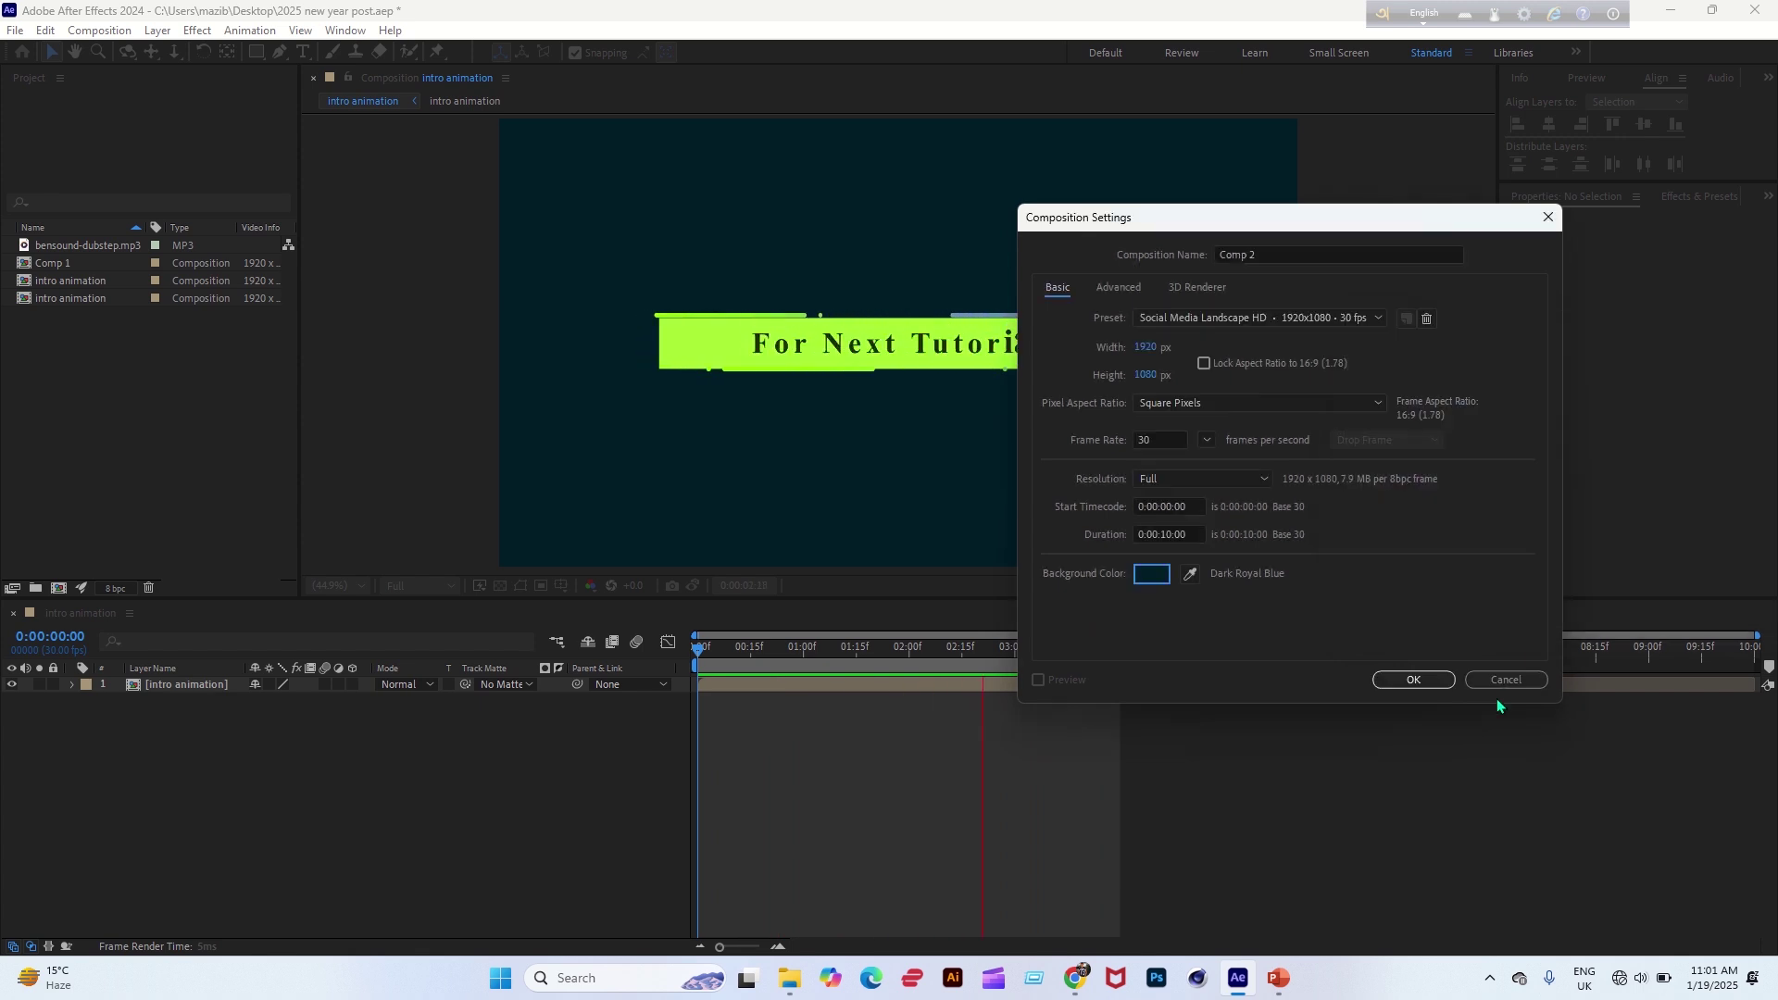
click(1433, 684)
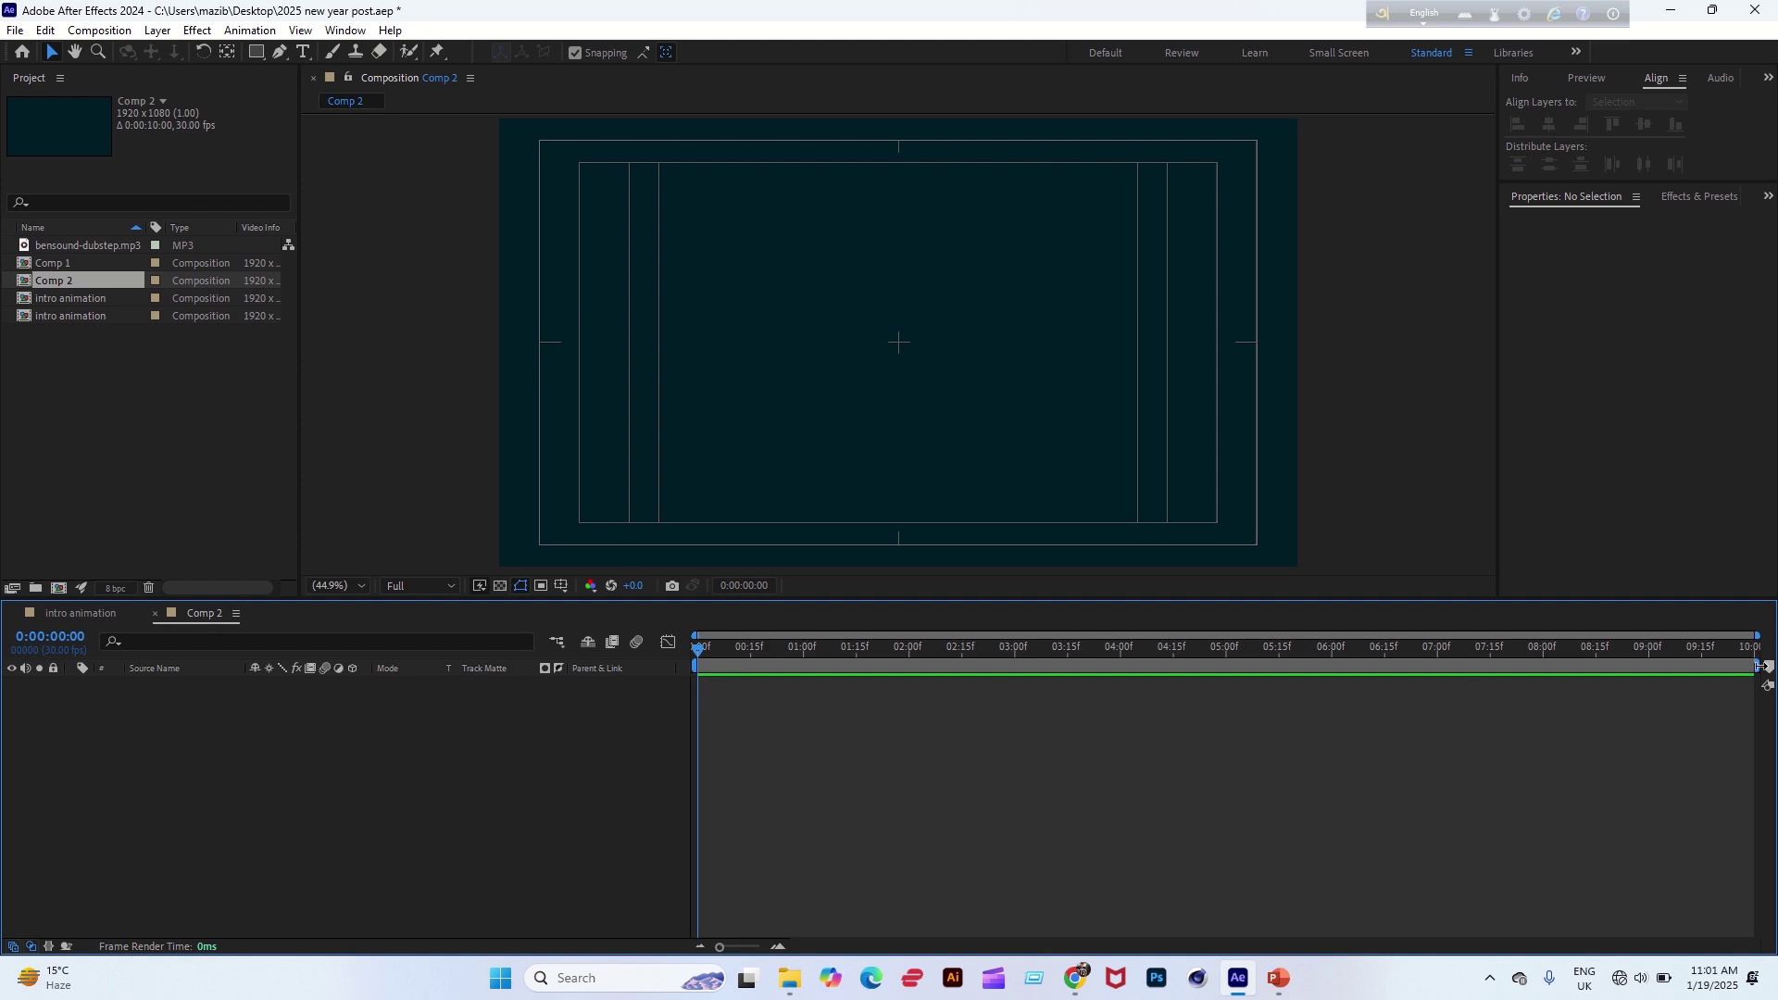
drag(1749, 669, 1125, 668)
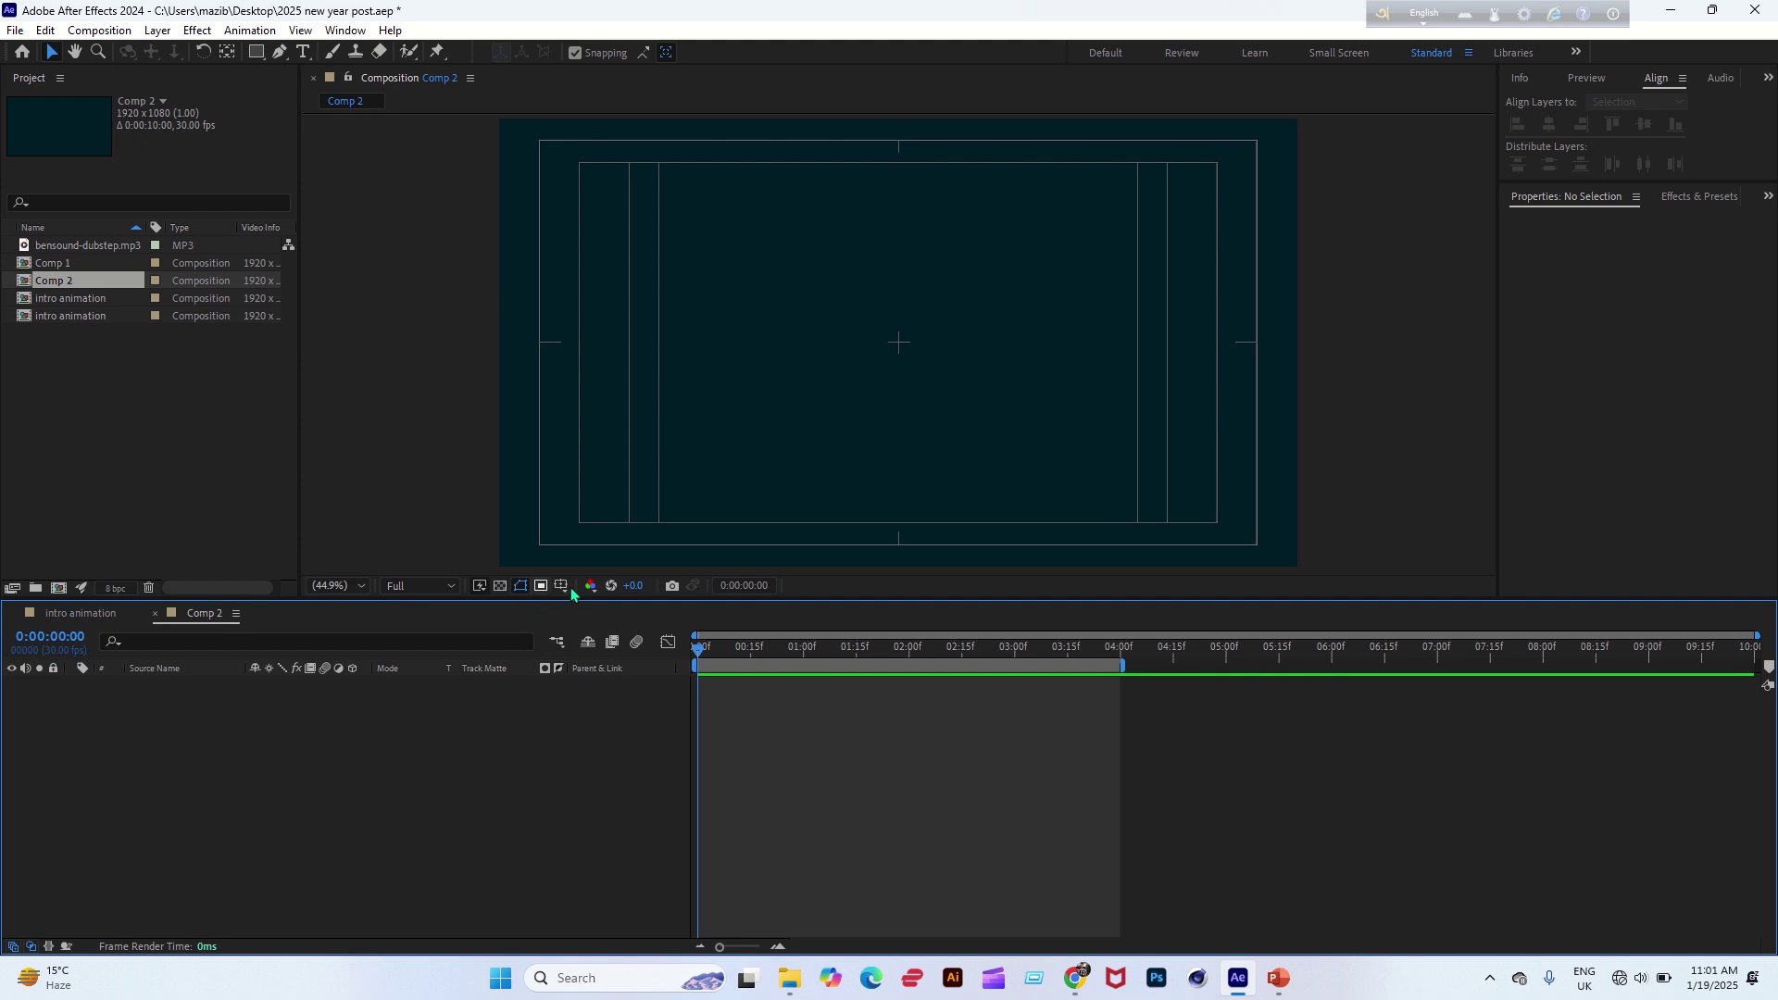
Draw an unfilled rectangle about 1285 by 156 px with a 10 px gradient stroke across the middle of the composition.
click(256, 55)
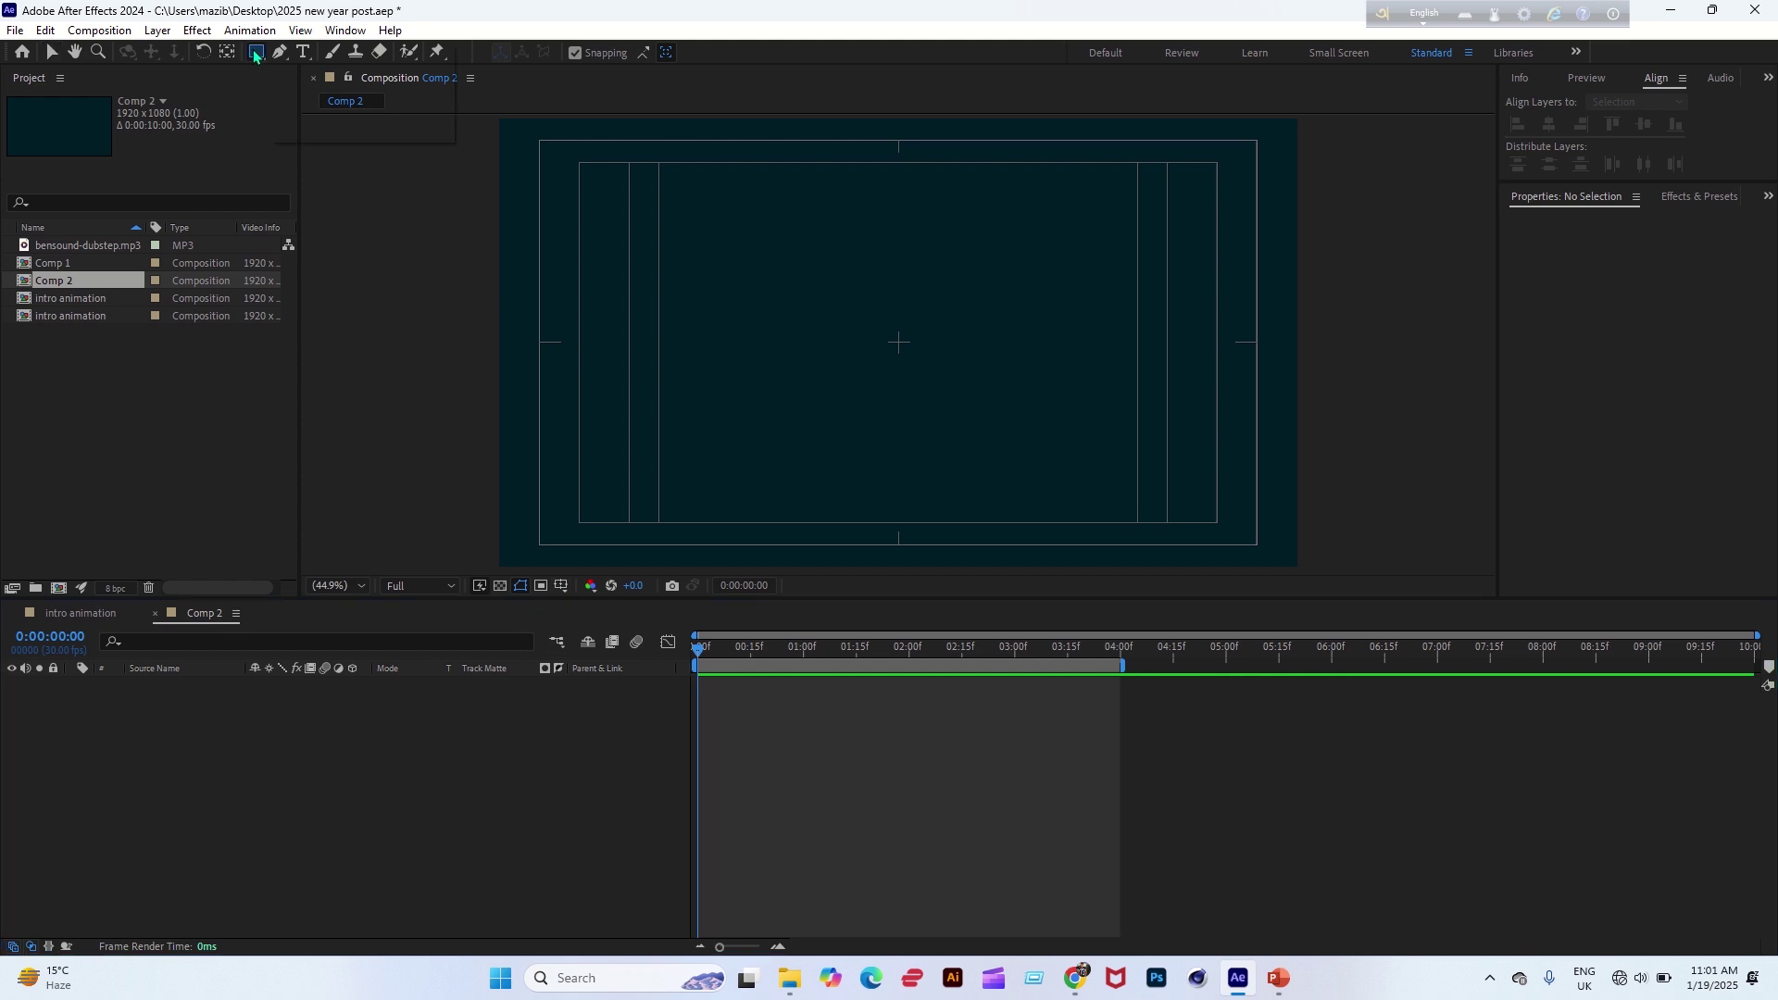
click(315, 54)
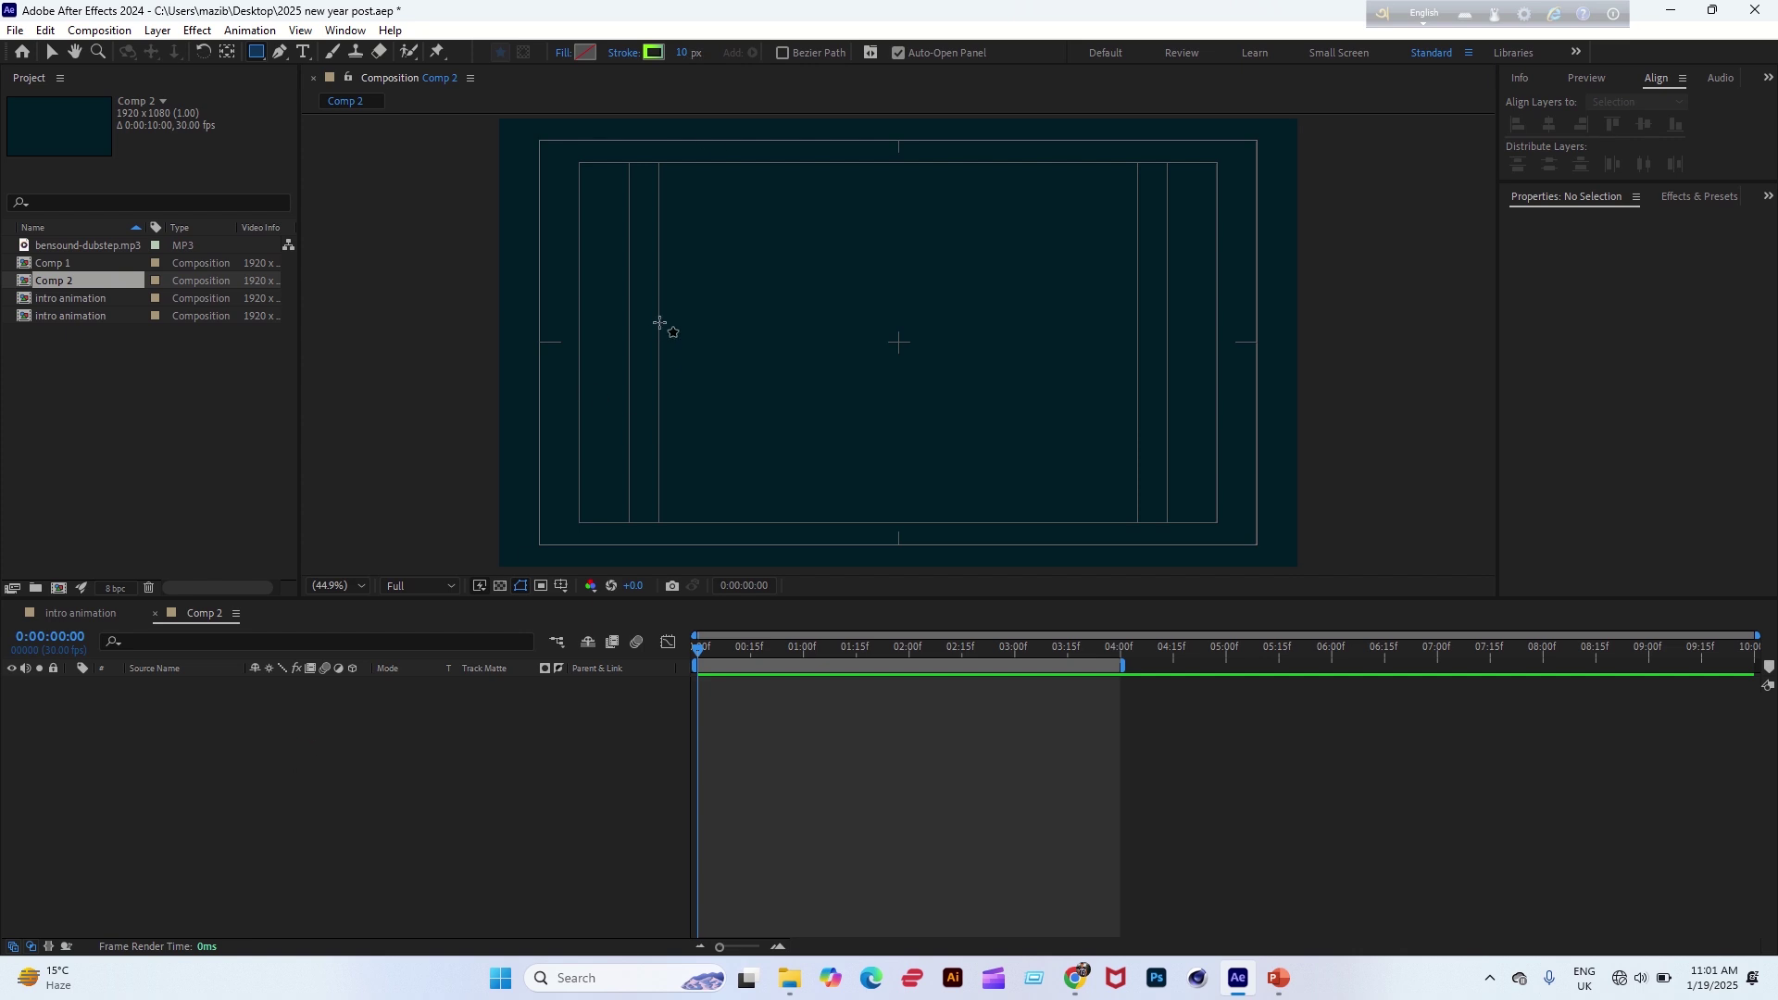
drag(629, 307, 1164, 372)
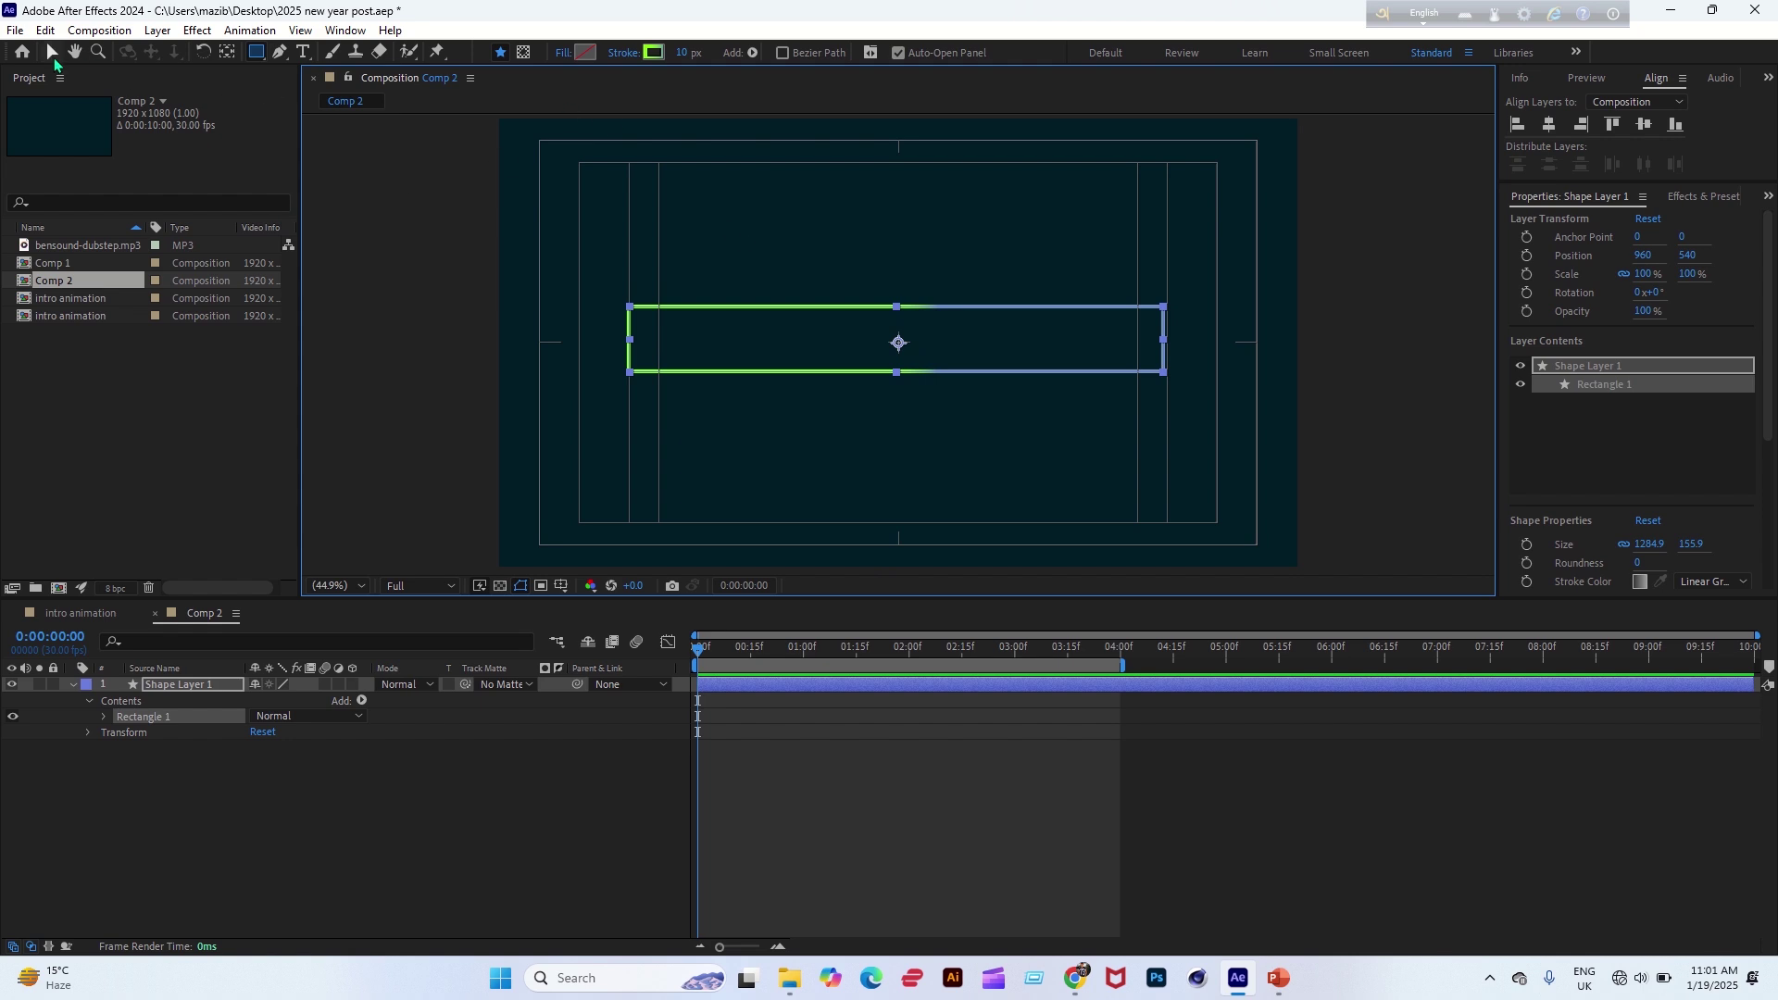
Align the outlined rectangle's layer to the horizontal and vertical center of the composition.
click(53, 58)
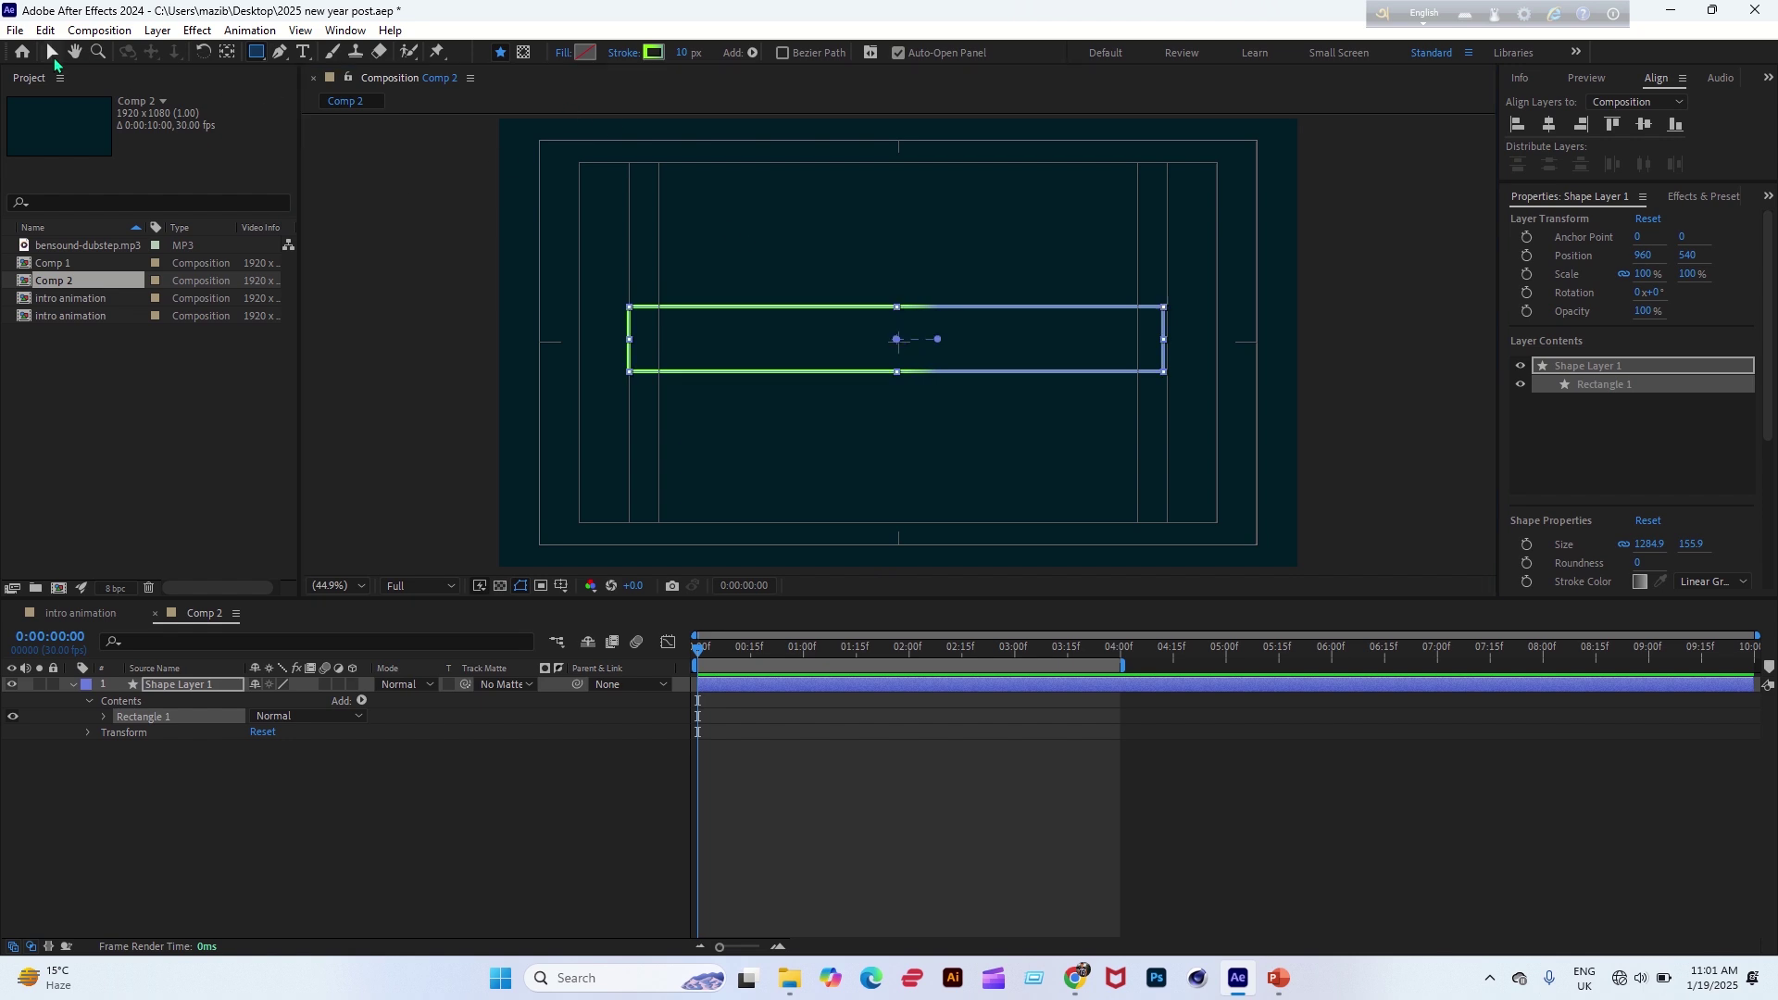
click(1549, 123)
click(1643, 127)
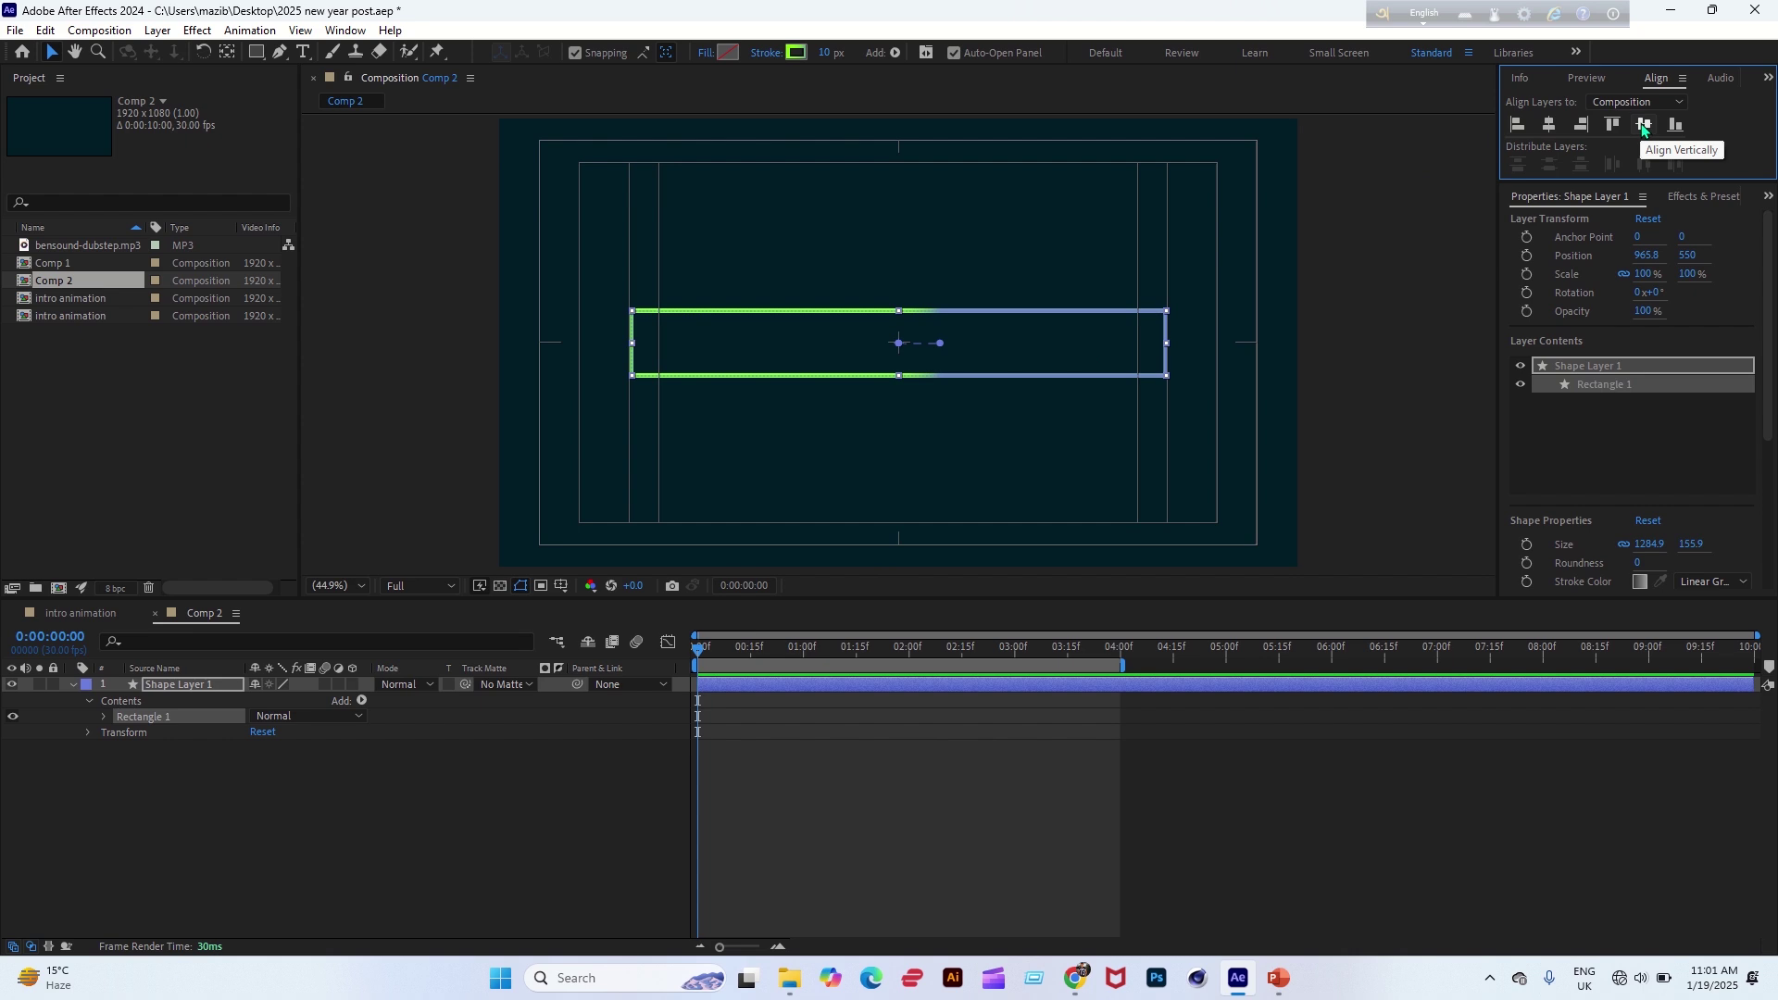
Try to center the anchor point of the outlined rectangle's layer with the Pan Behind tool, and return to the Selection tool.
click(232, 58)
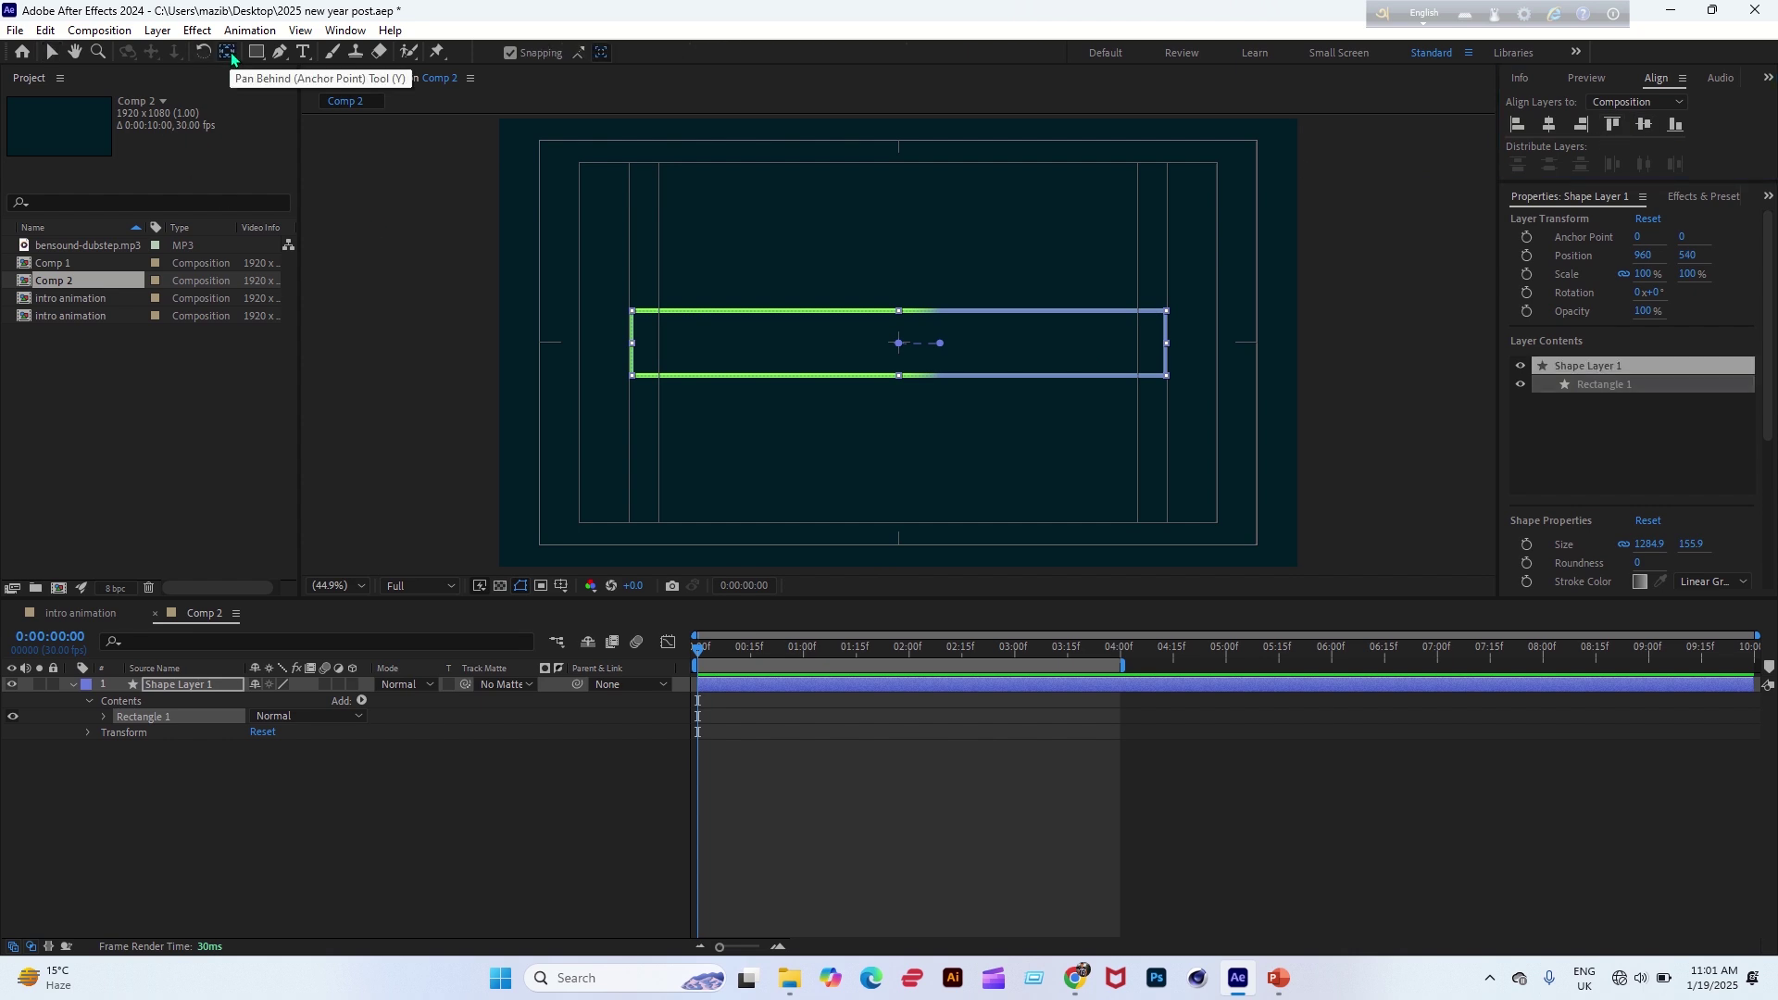
double_click(232, 57)
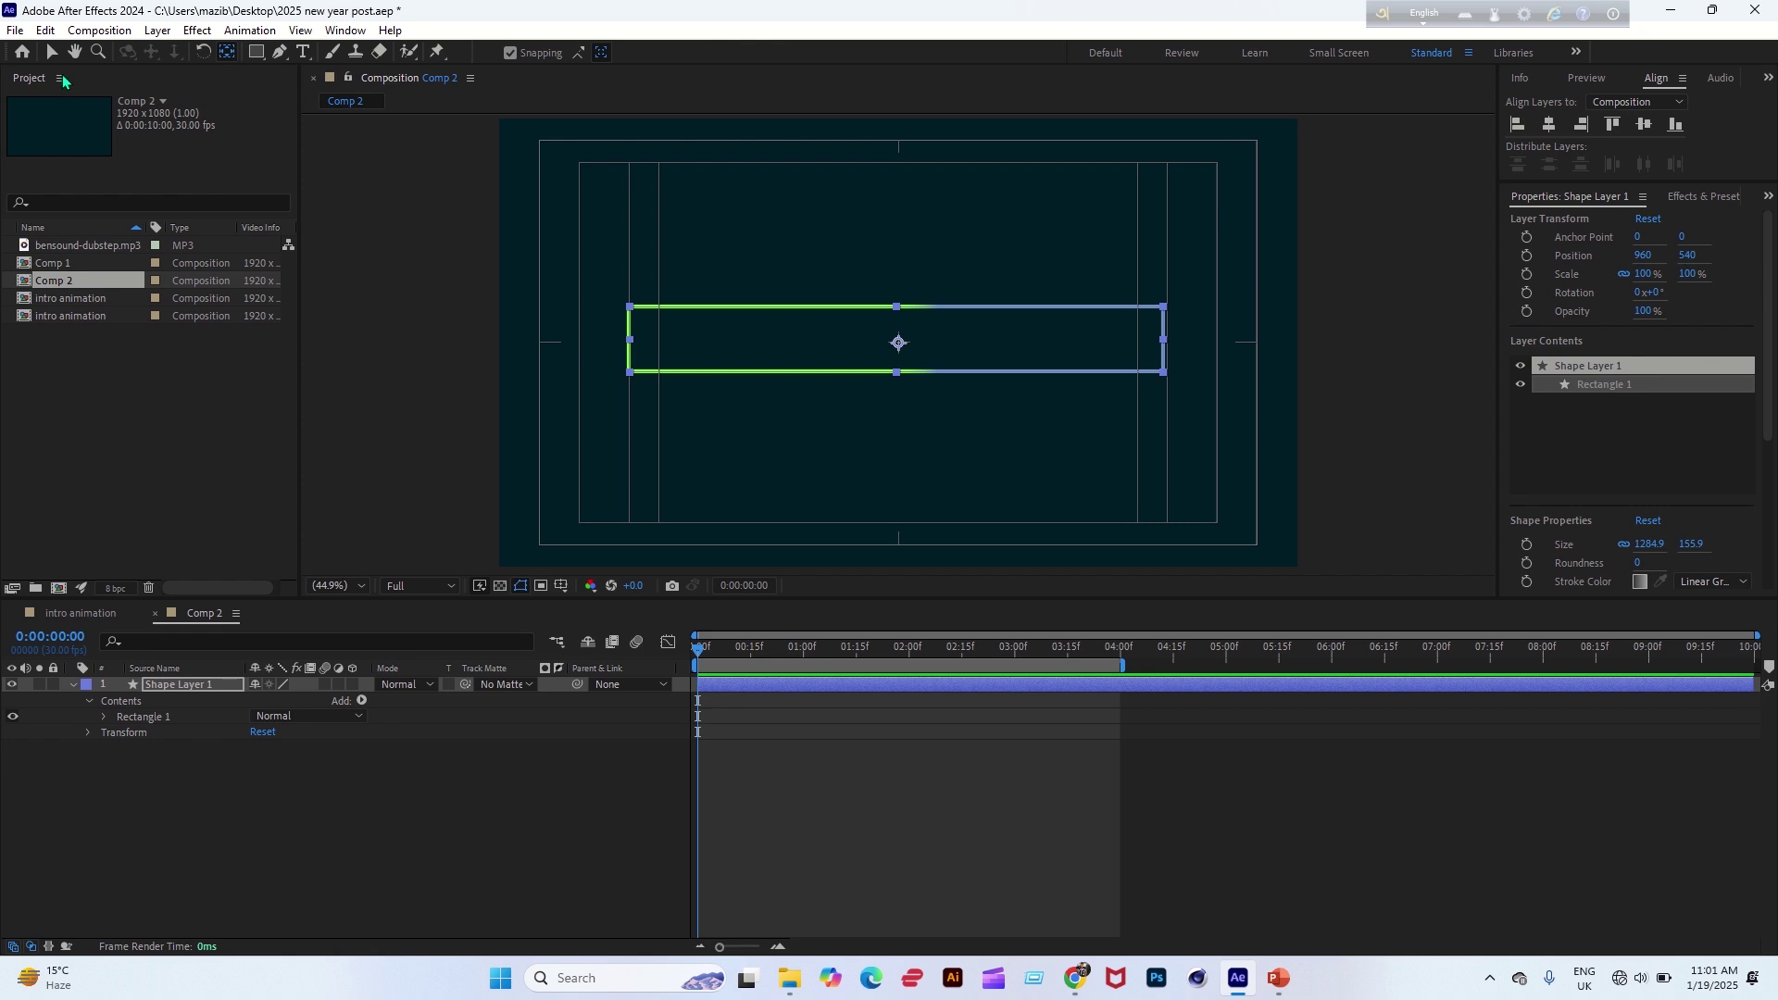
click(50, 52)
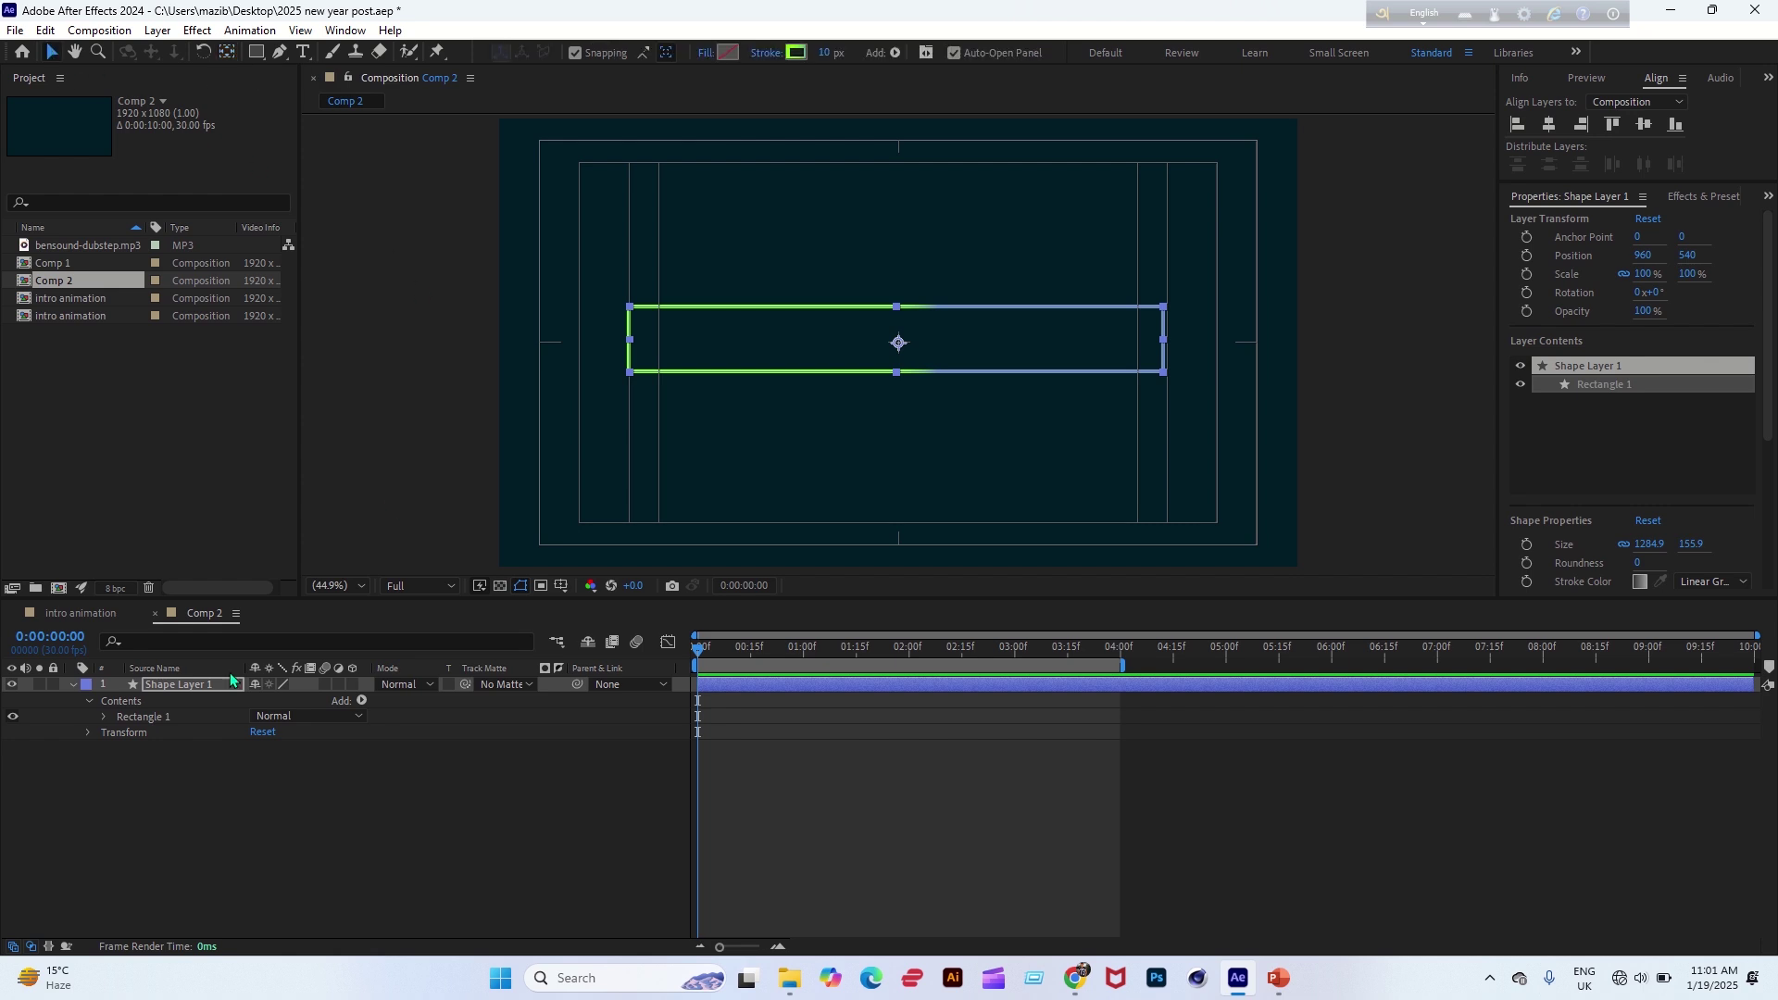